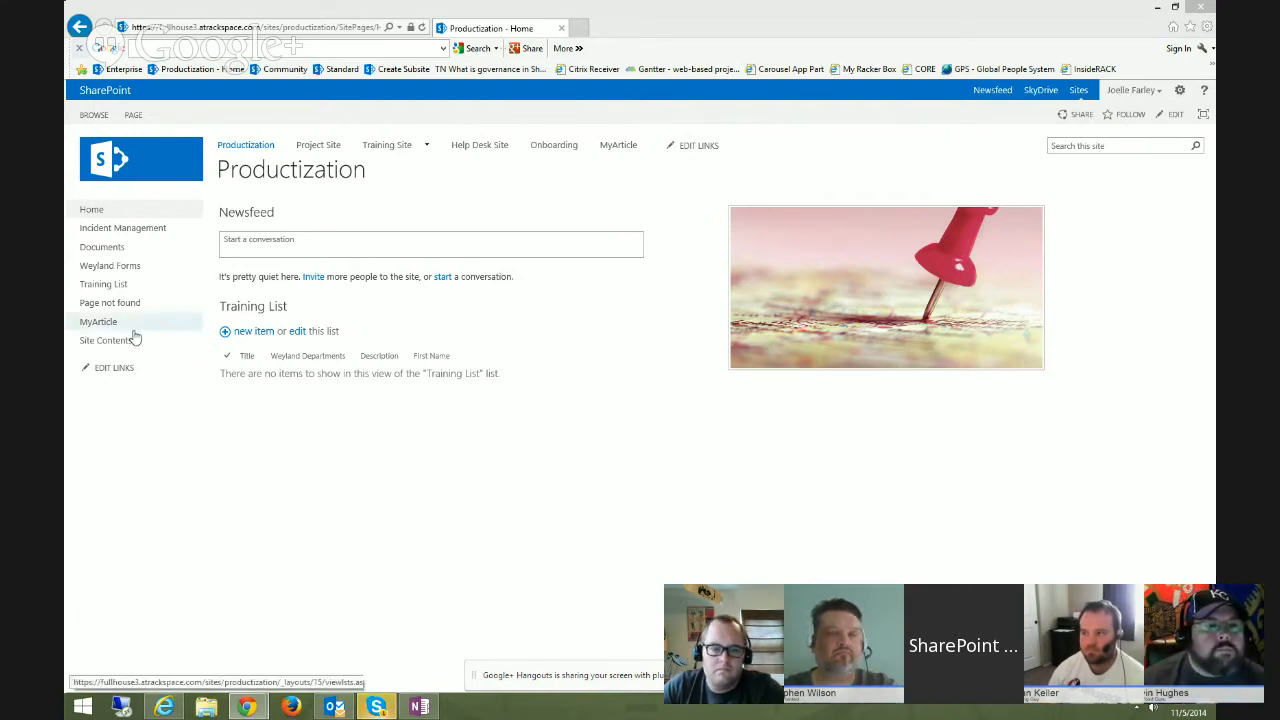
Open the Documents library and look at the content types offered for a new document
click(103, 248)
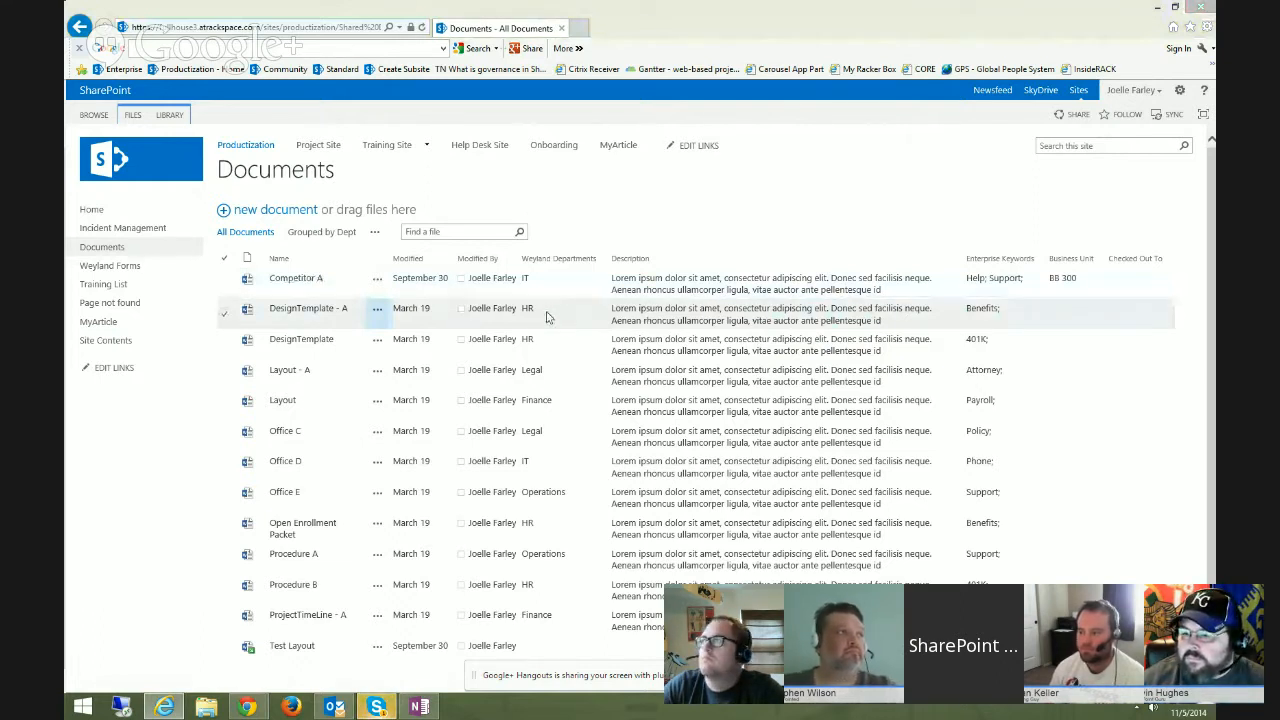
click(133, 115)
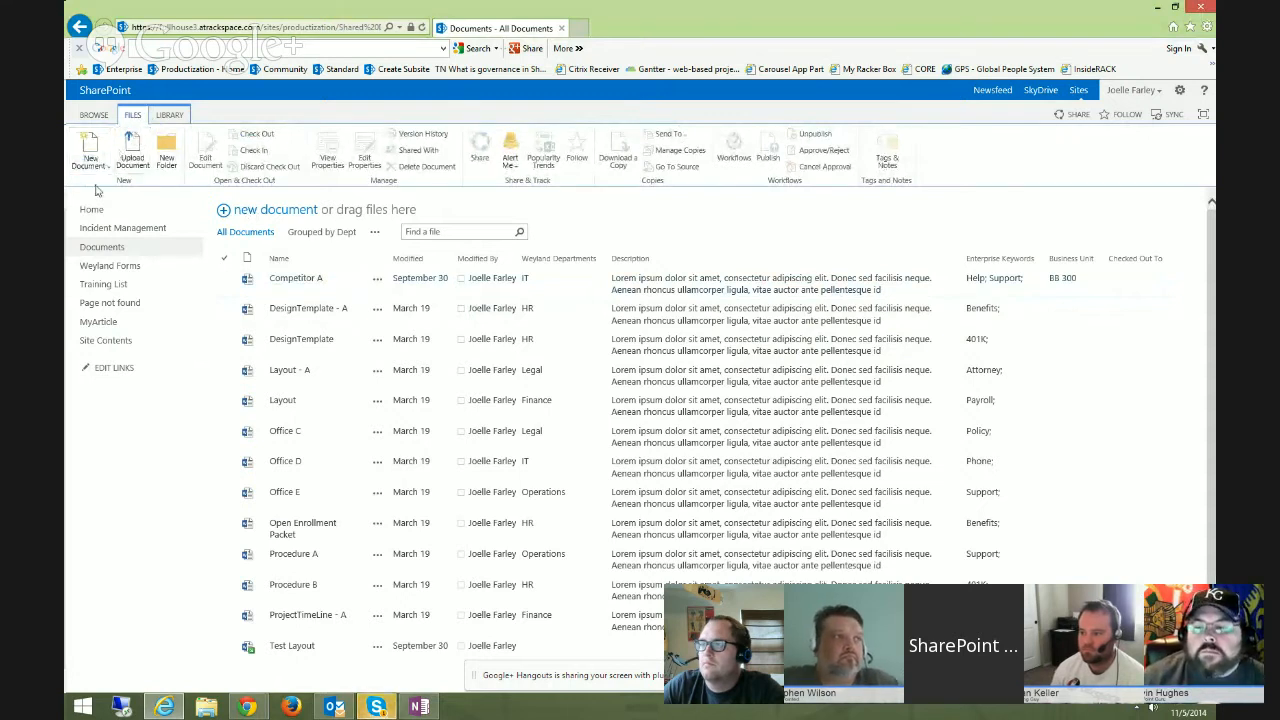
click(100, 170)
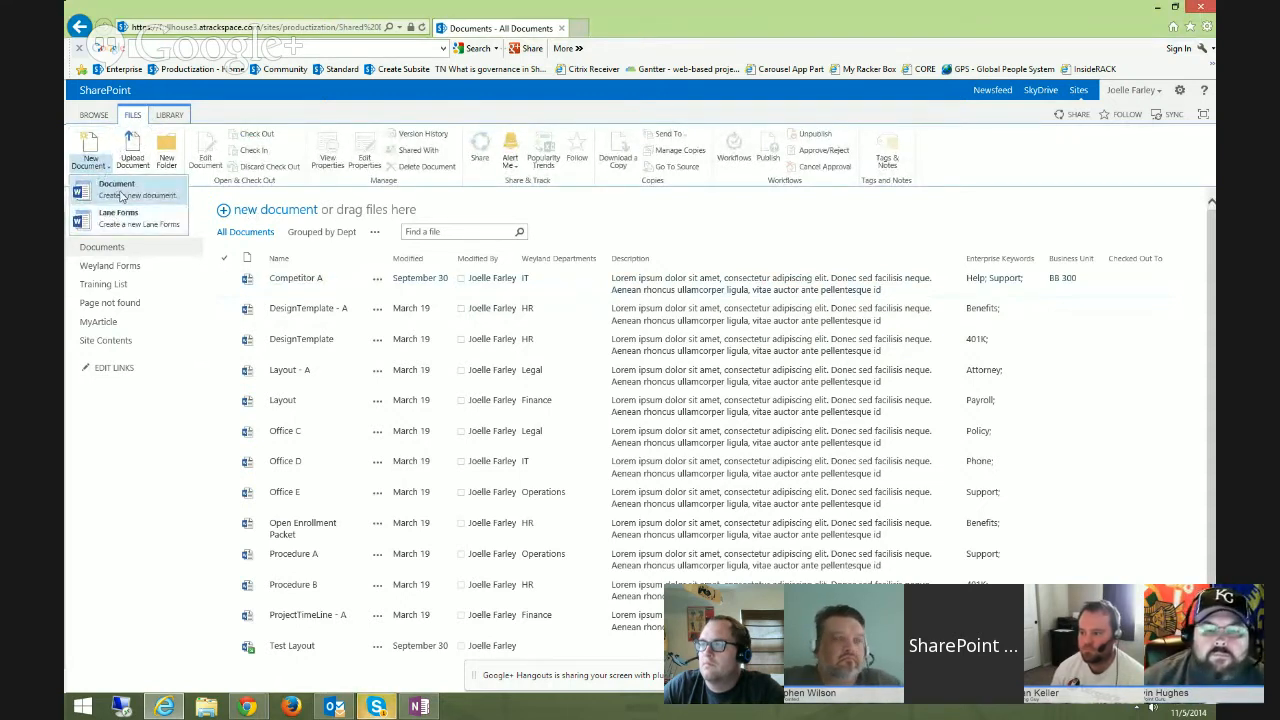
click(185, 326)
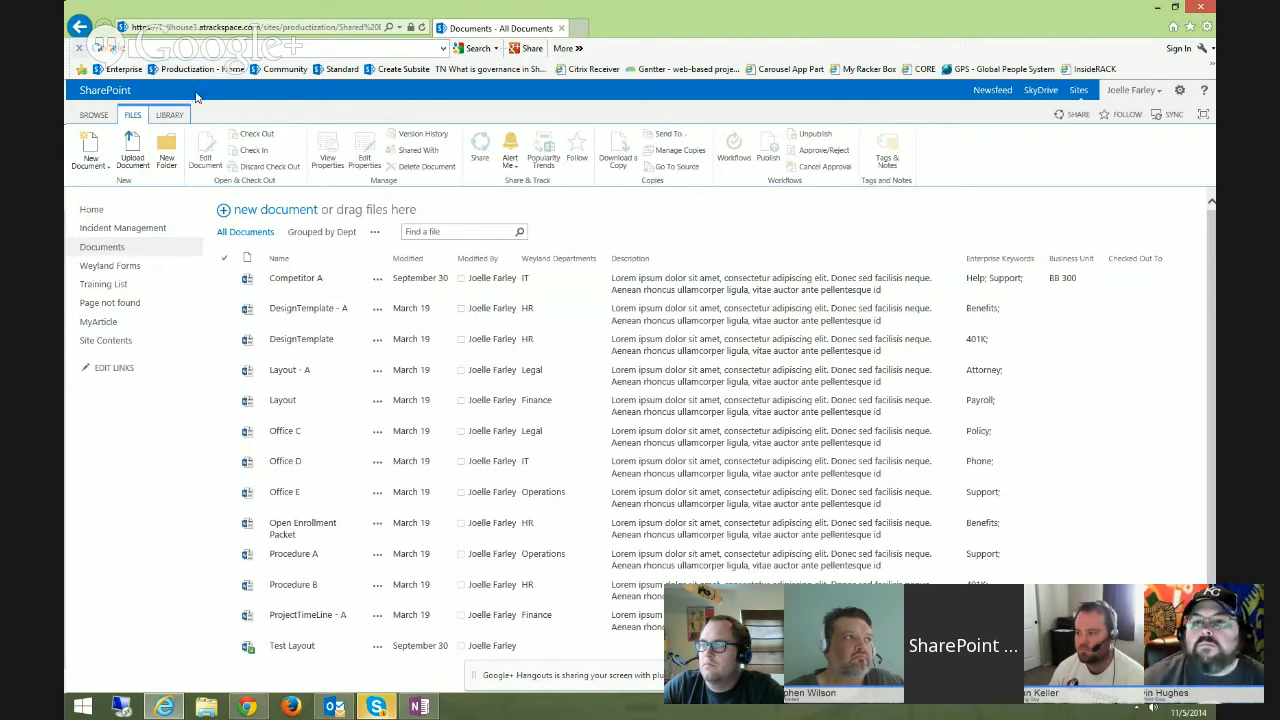
In the Documents library settings, add the existing Document Set content type from the Document Set Content Types group
click(170, 114)
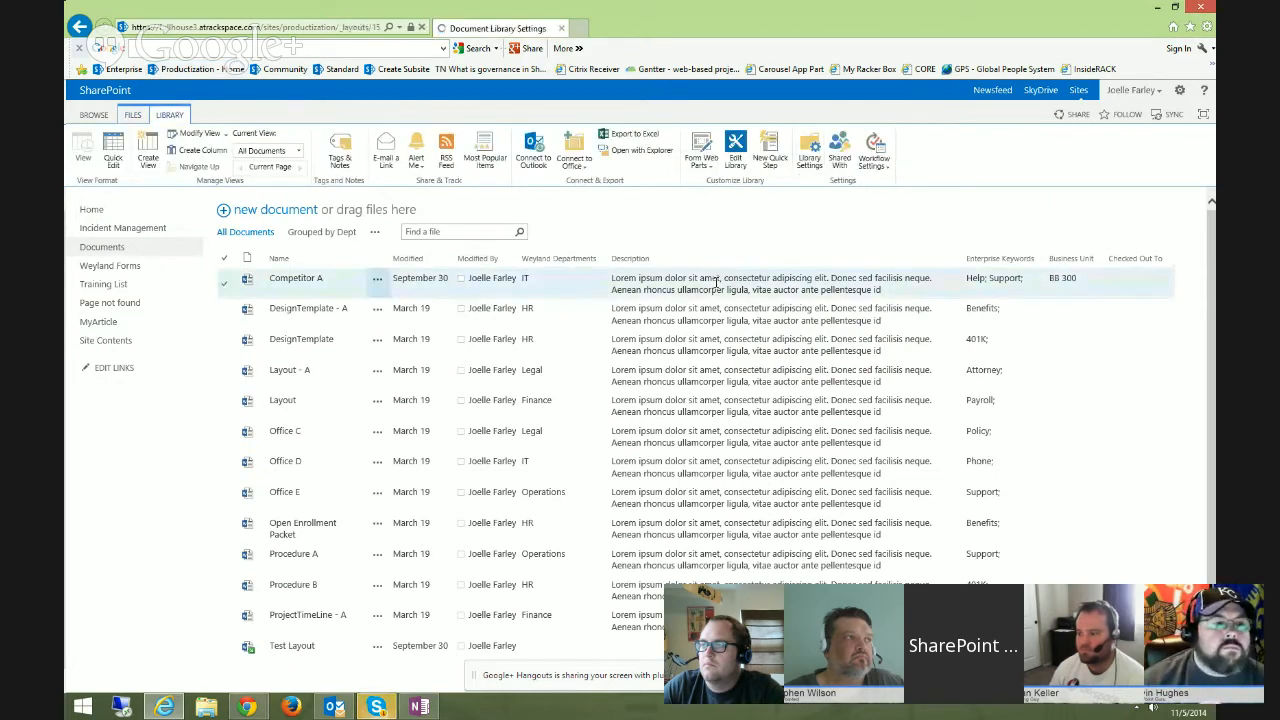
scroll(322, 365, down, 3)
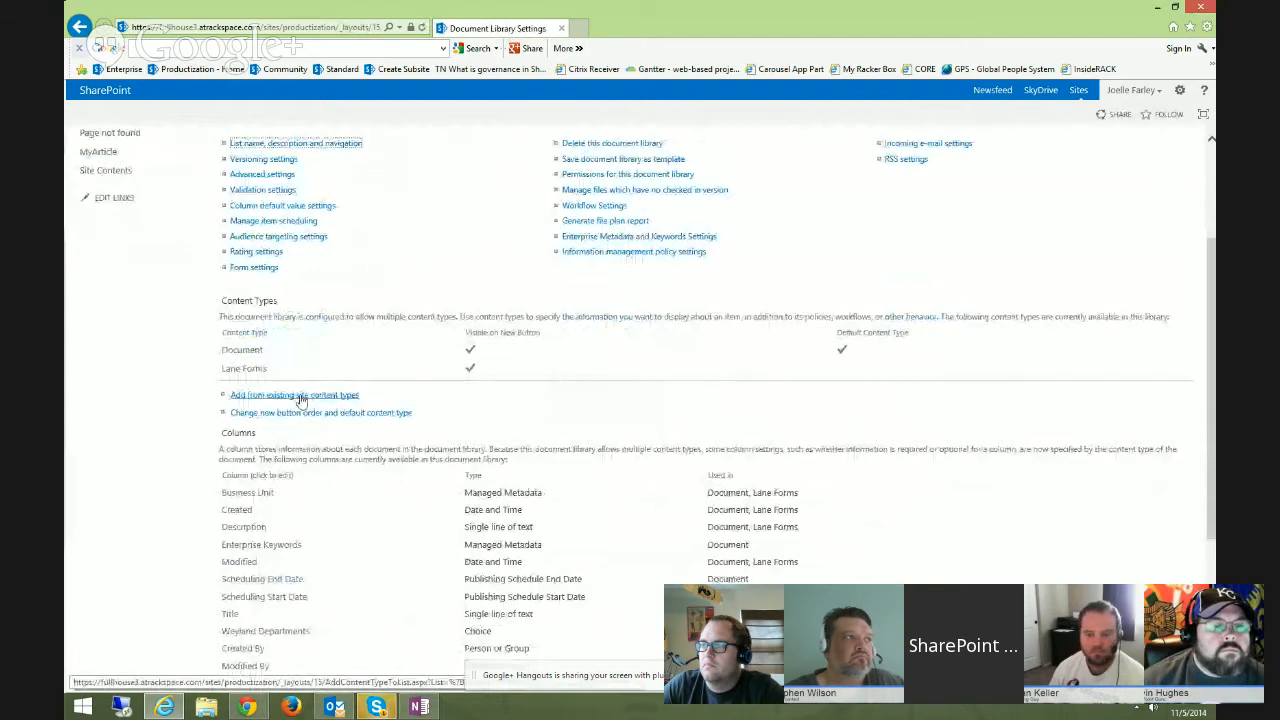
click(300, 396)
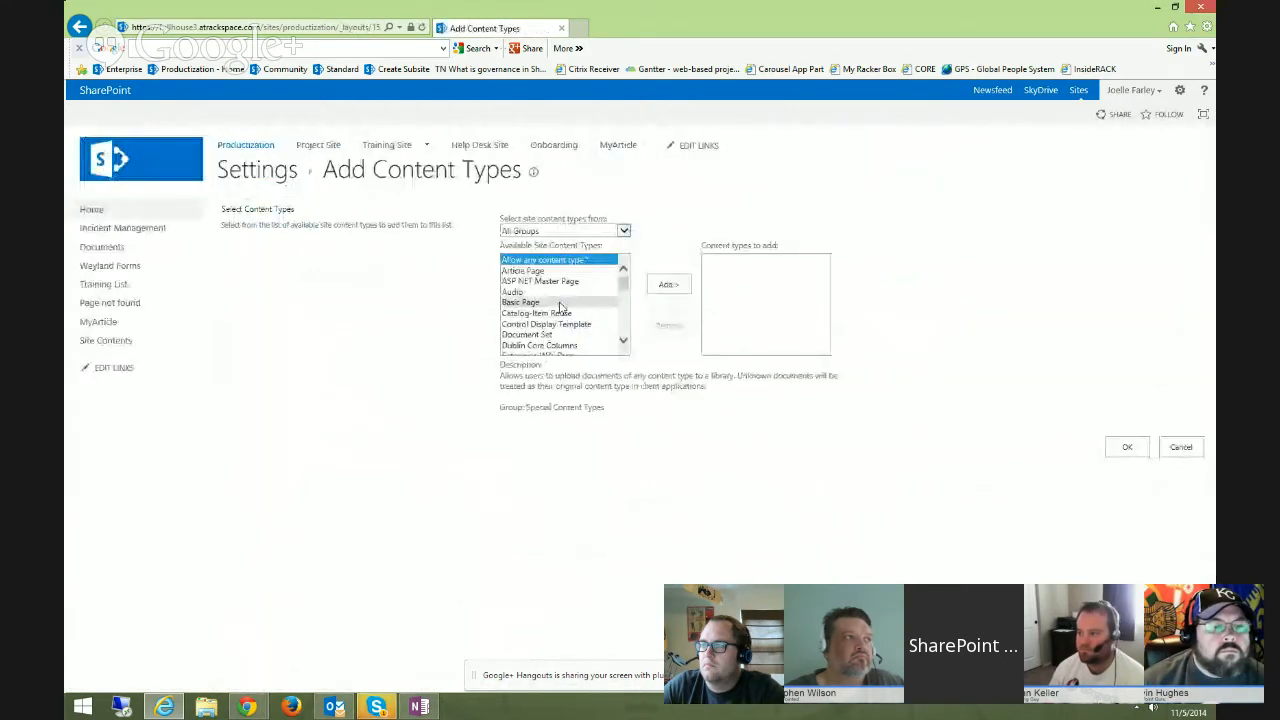
click(537, 231)
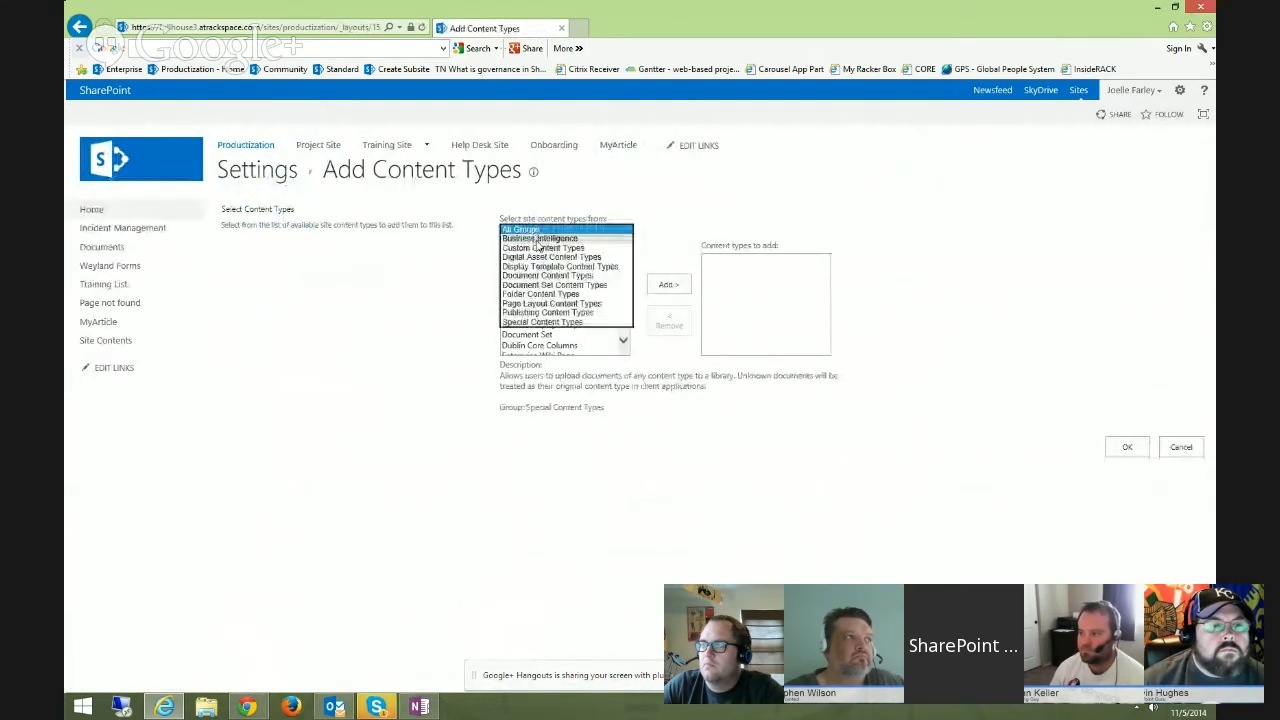
click(530, 285)
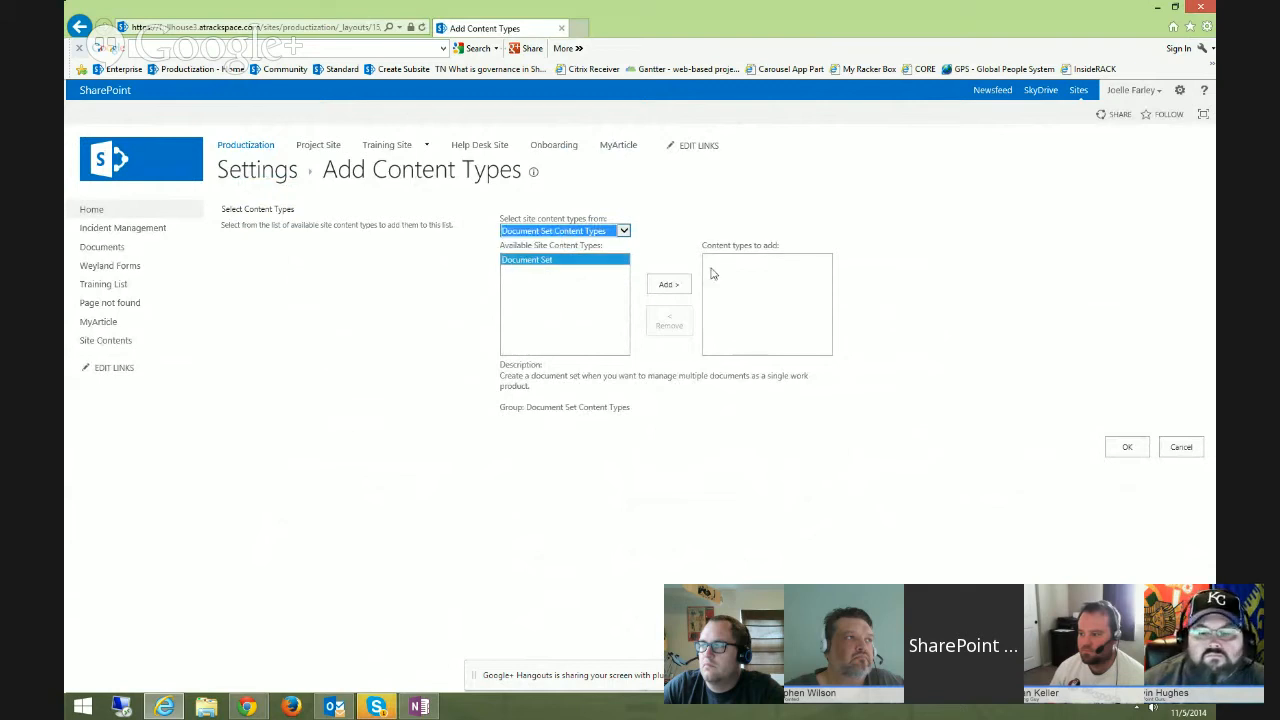
click(667, 285)
click(1127, 450)
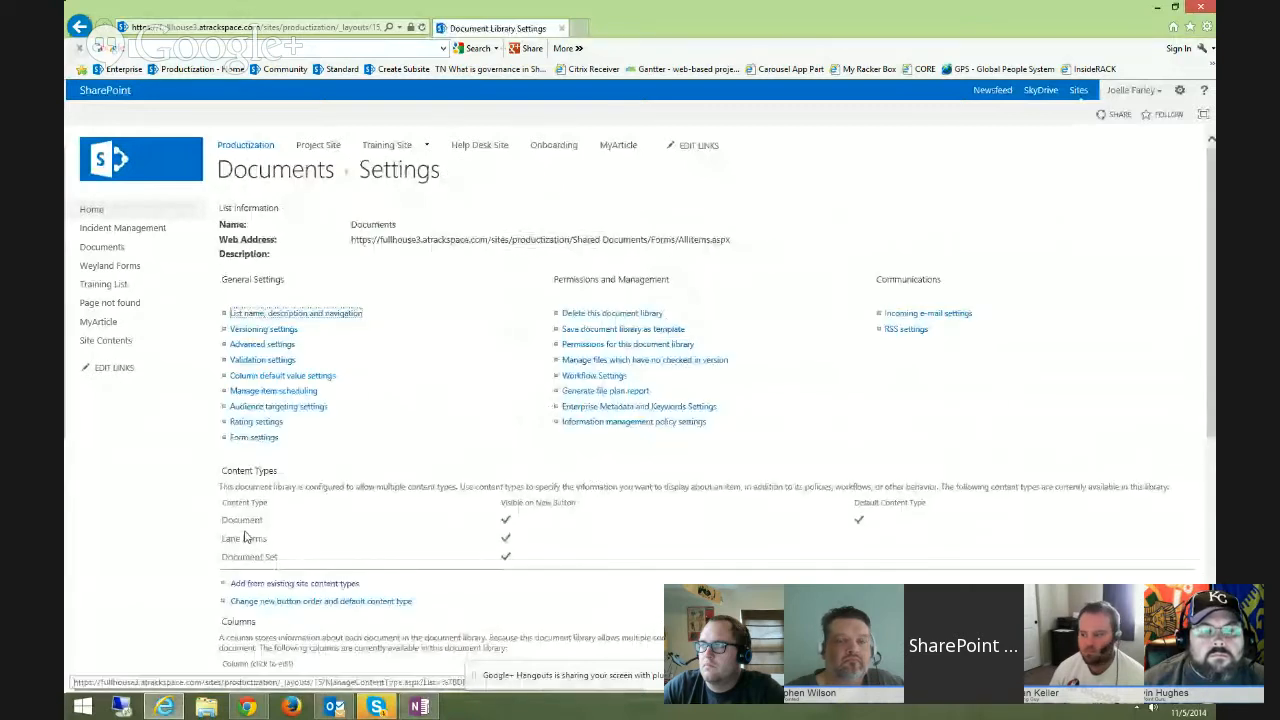
Hide the Lane Forms content type from the library's new-document choices and save the order settings
click(308, 601)
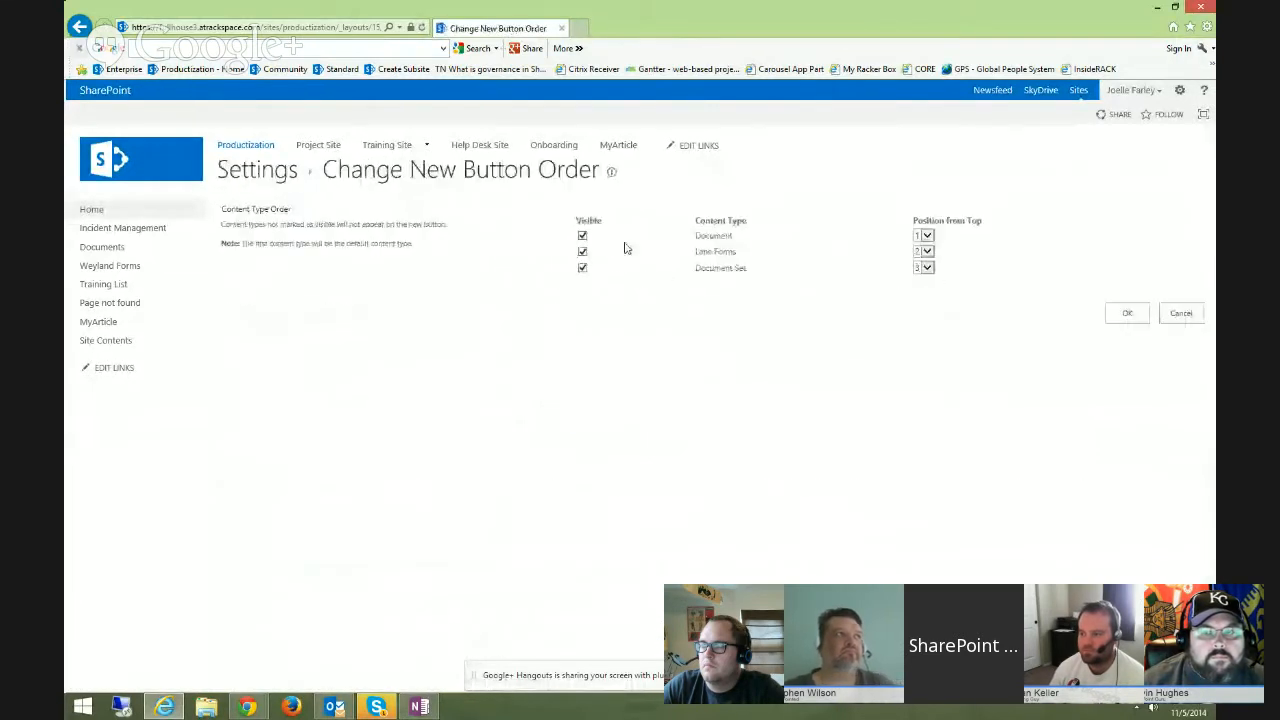
click(582, 251)
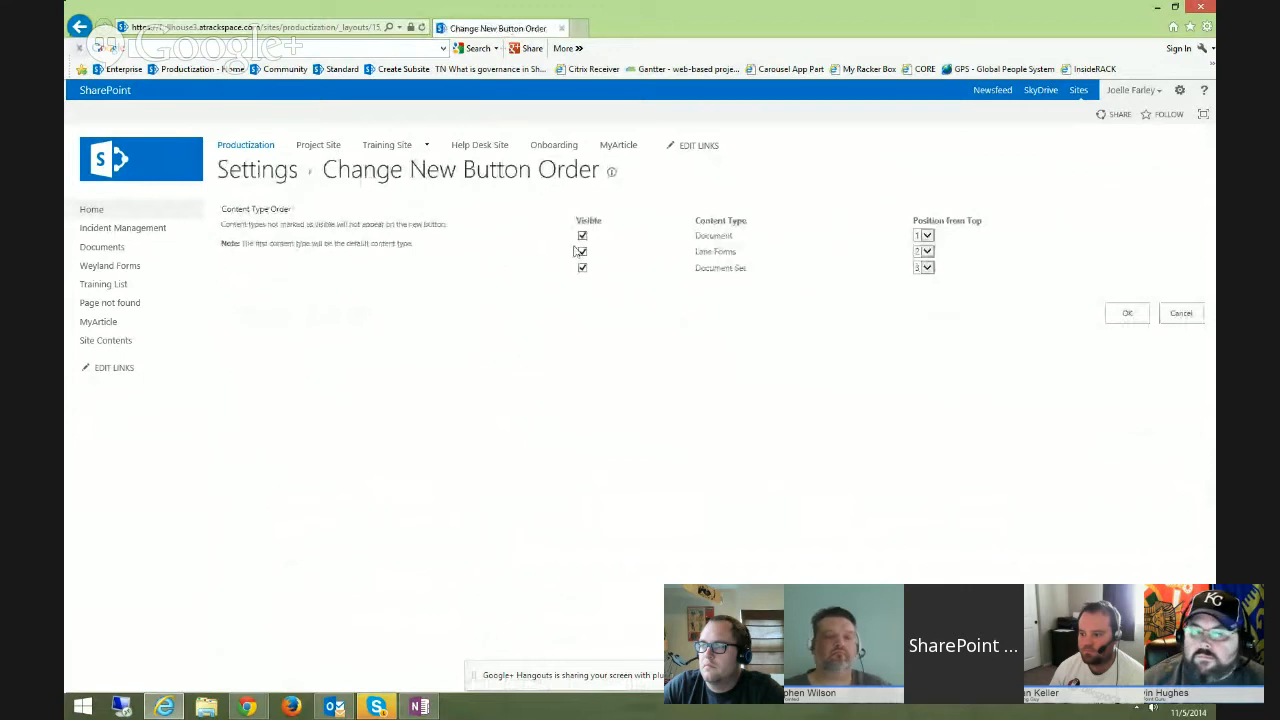
click(1118, 313)
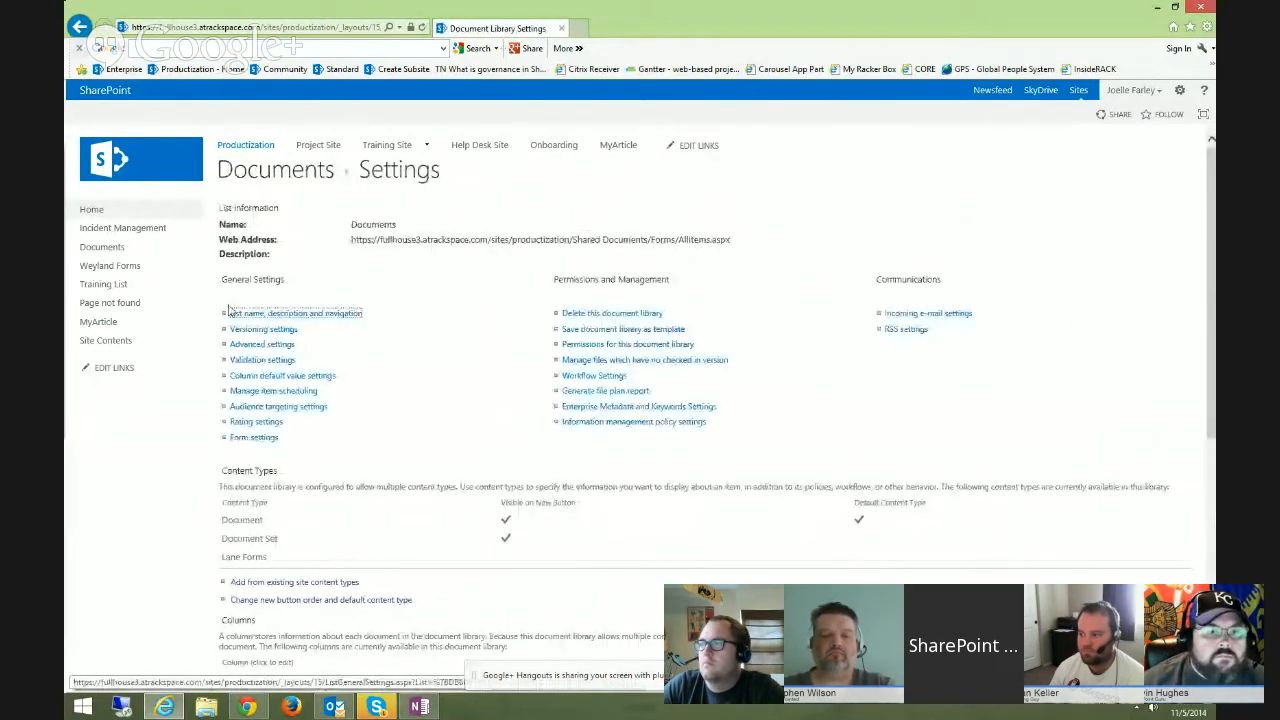
Return to the Documents library and create a document set named Test without a description
click(274, 172)
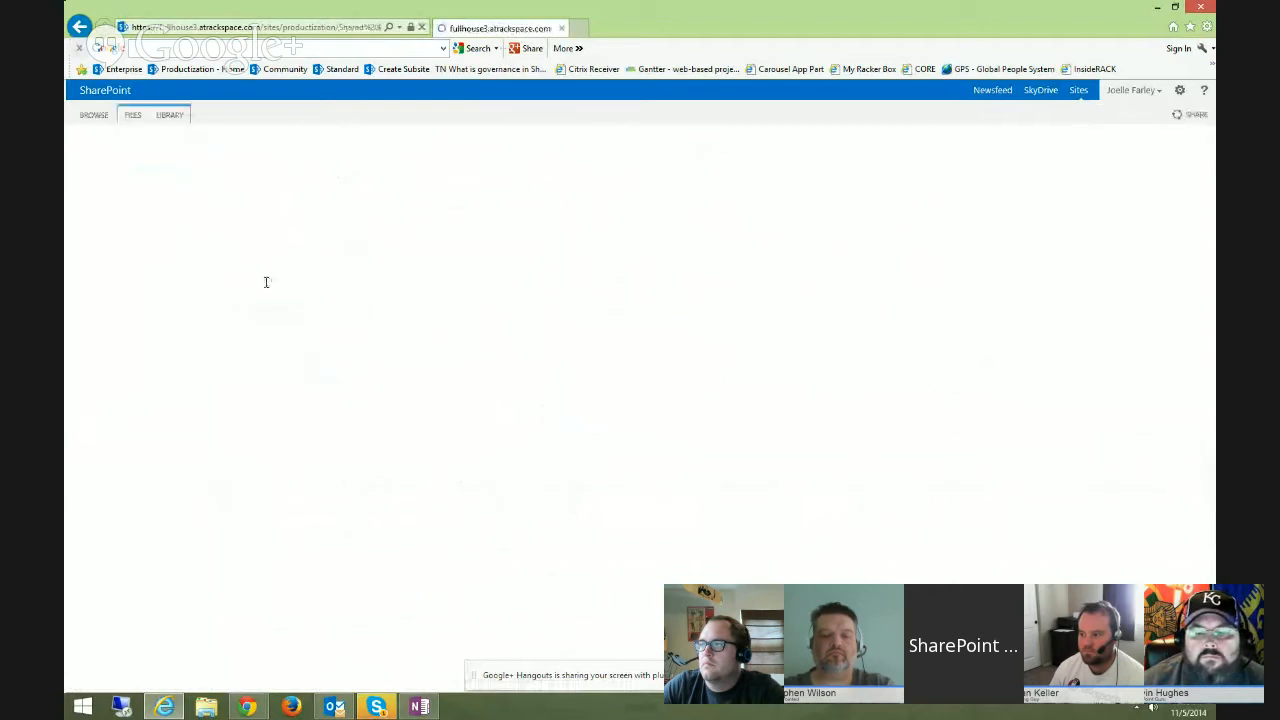
click(132, 115)
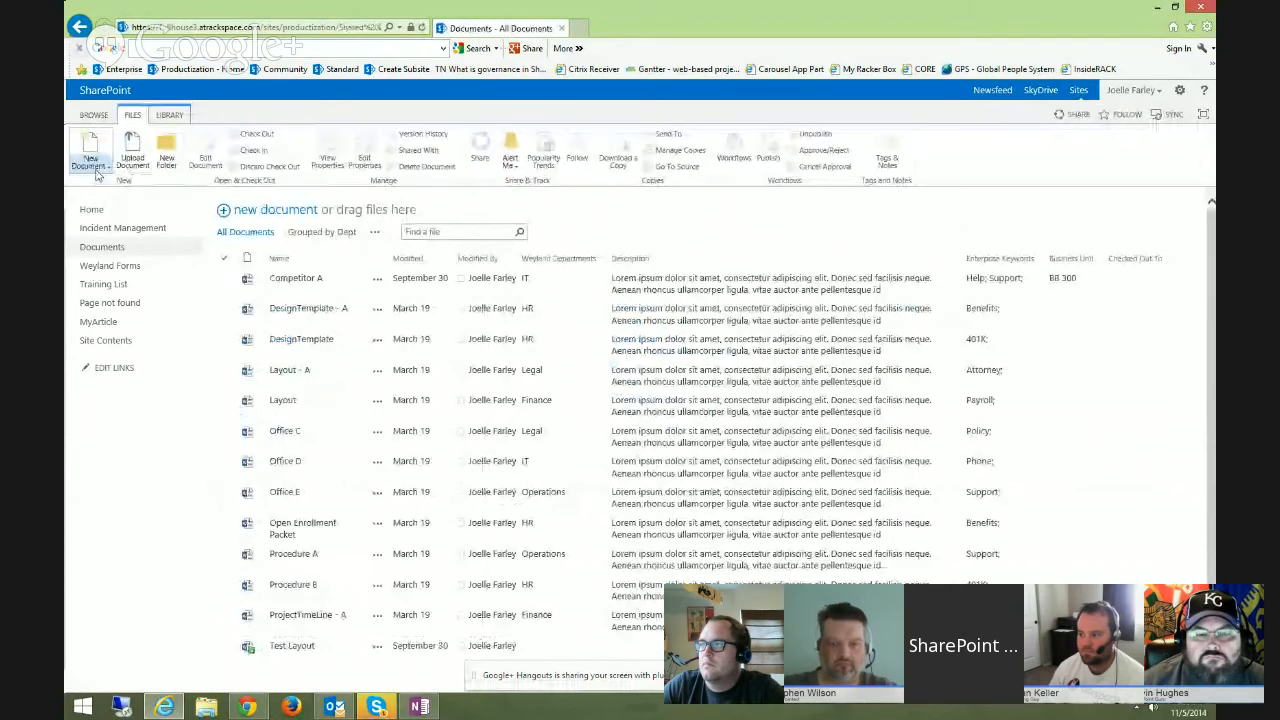
click(90, 160)
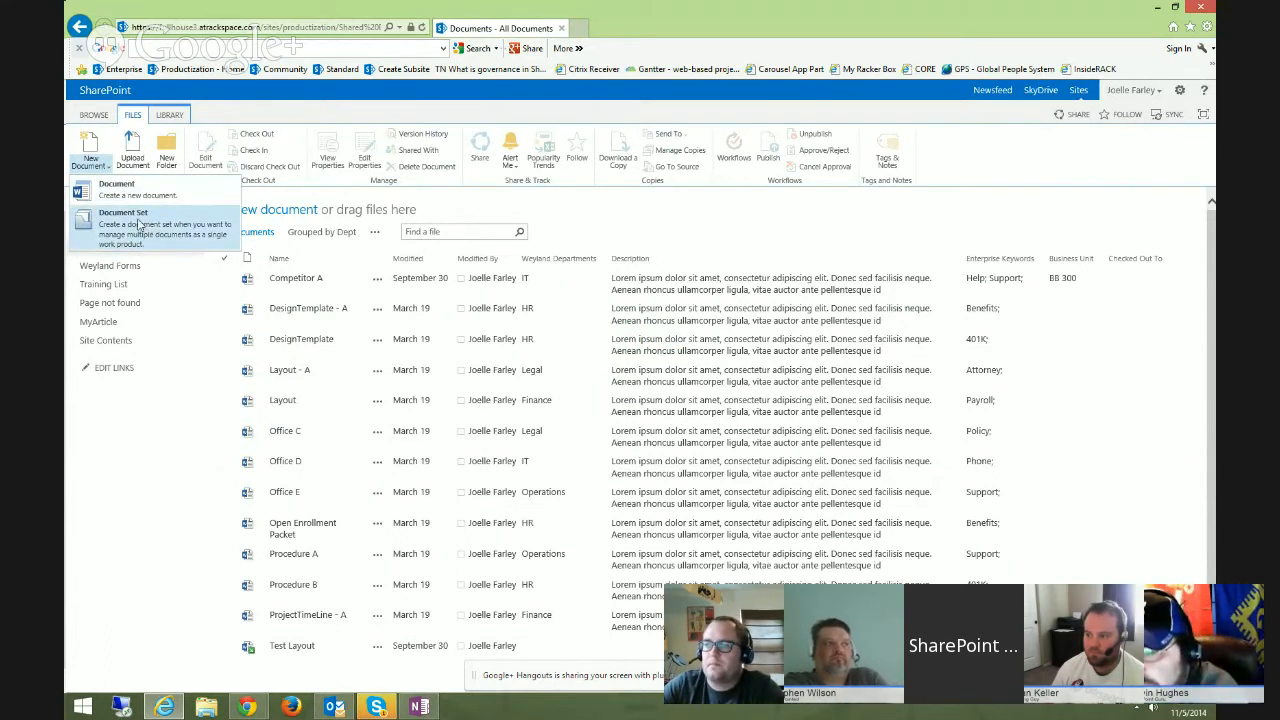
click(150, 220)
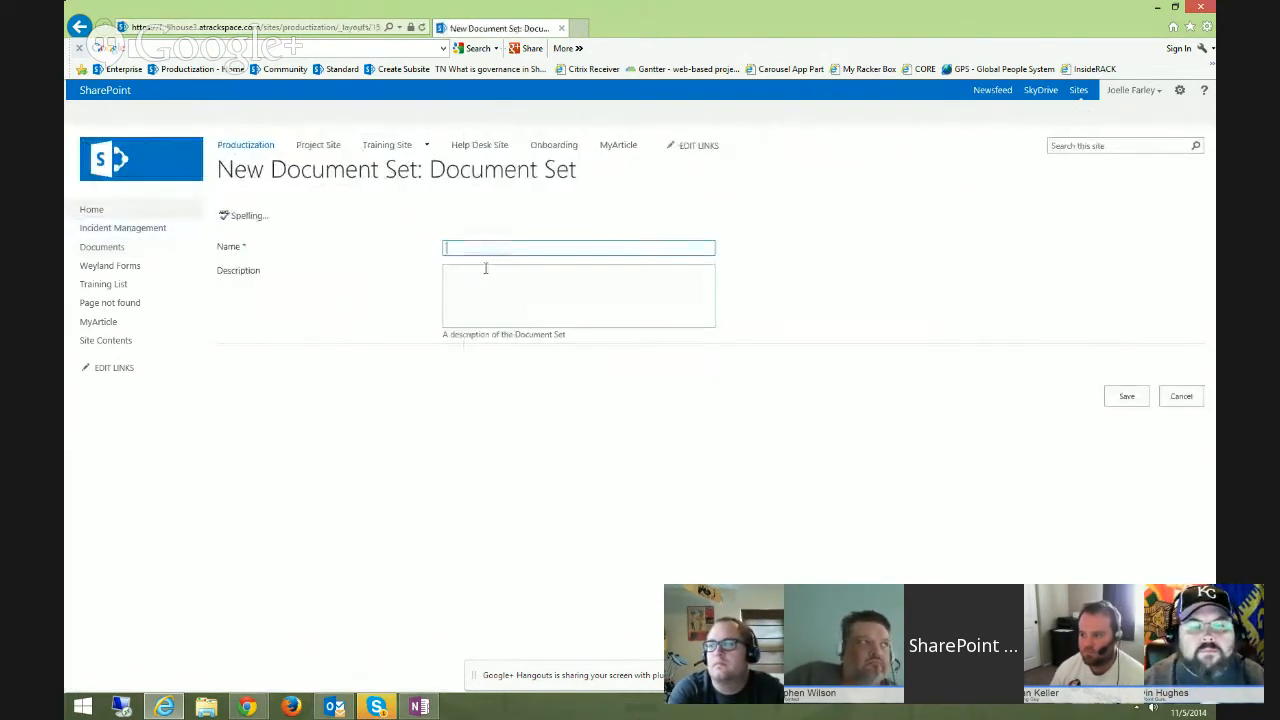
text(T)
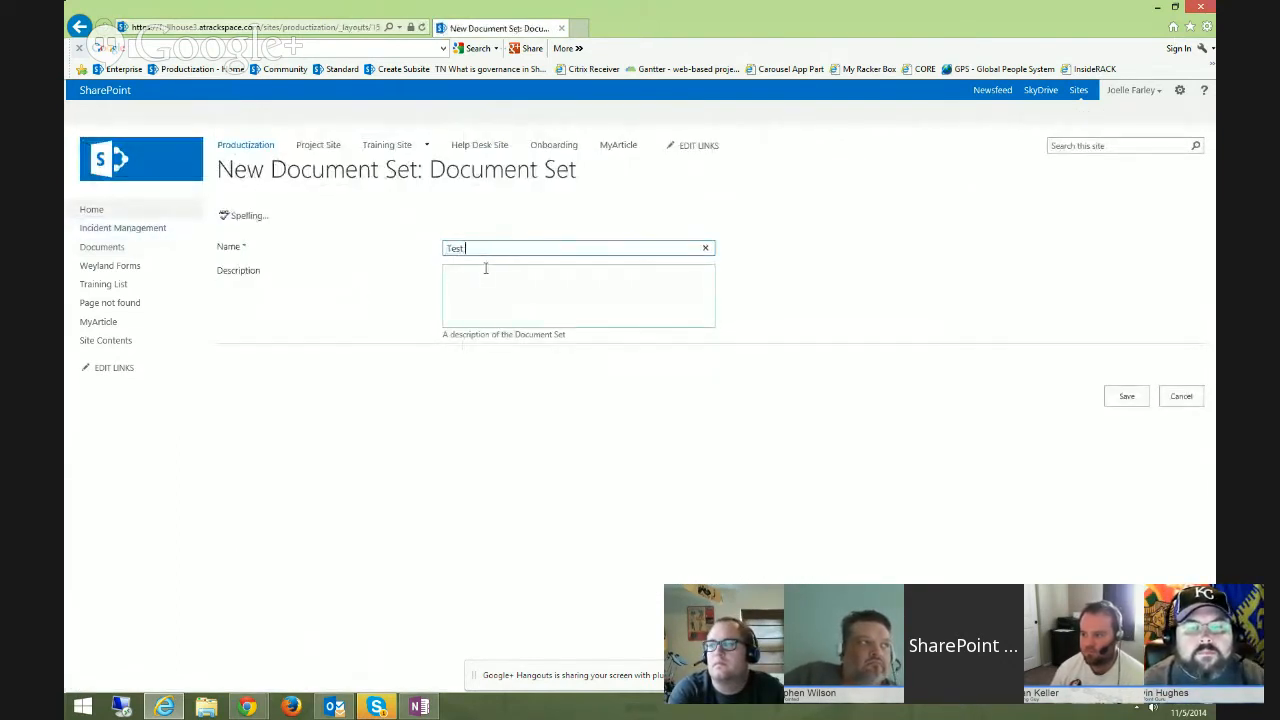
text(est)
click(485, 270)
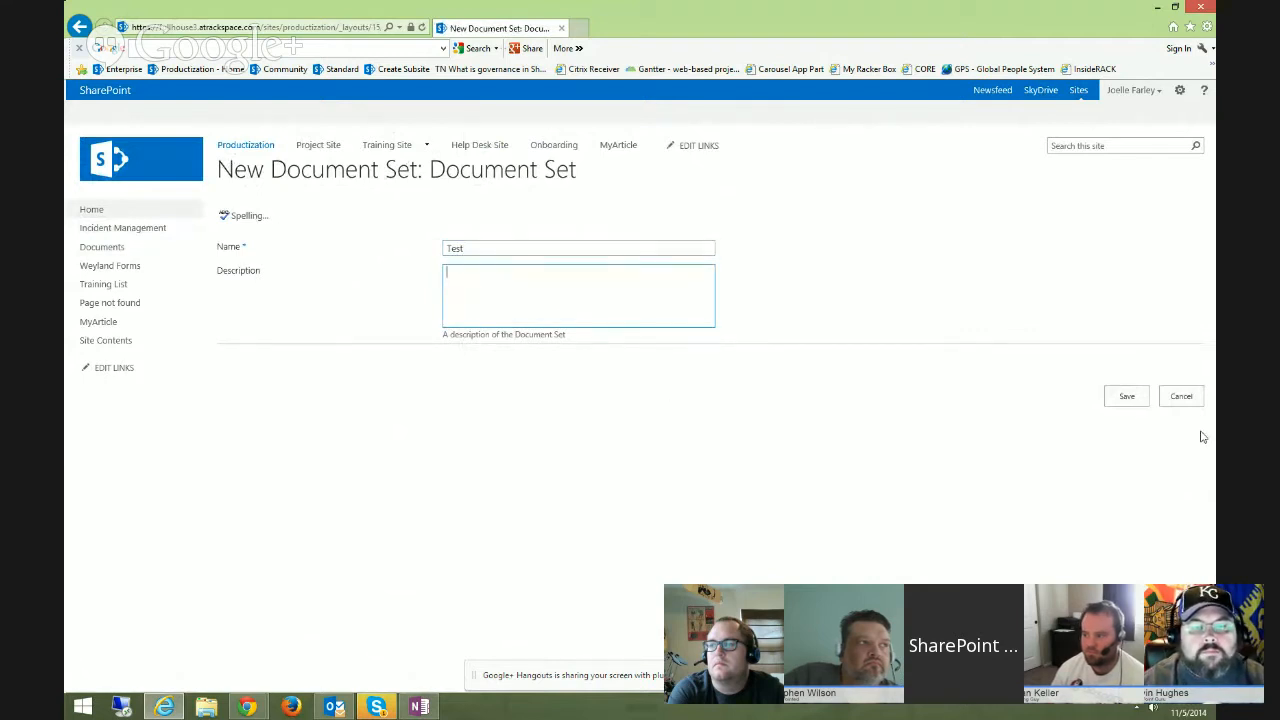
click(1136, 397)
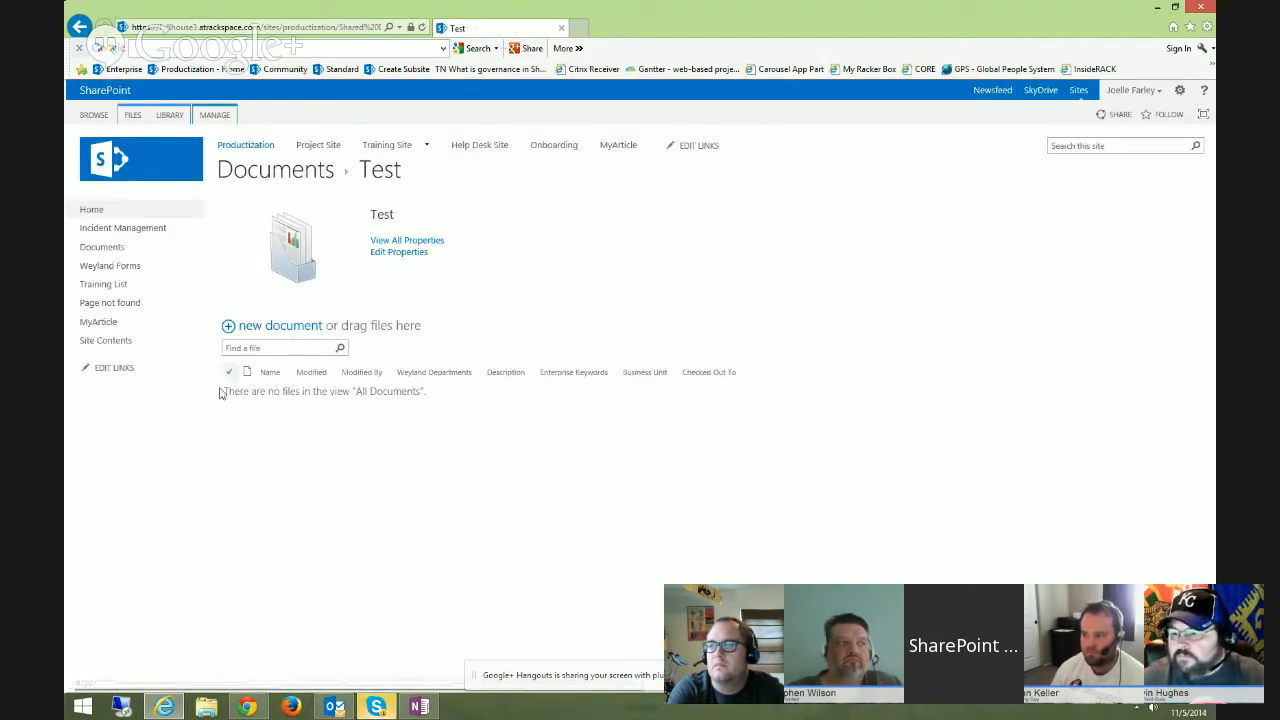
View the Test document set's editable properties, leave them without saving, and display its management commands
click(400, 254)
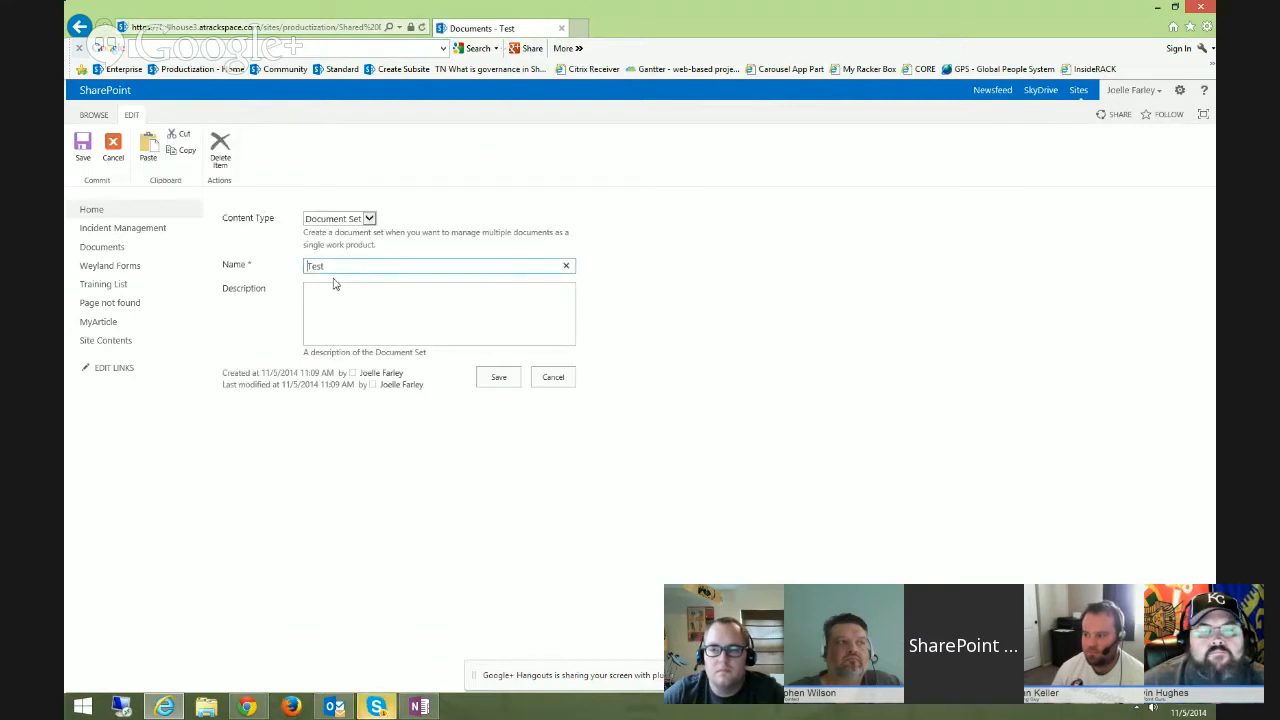
click(553, 377)
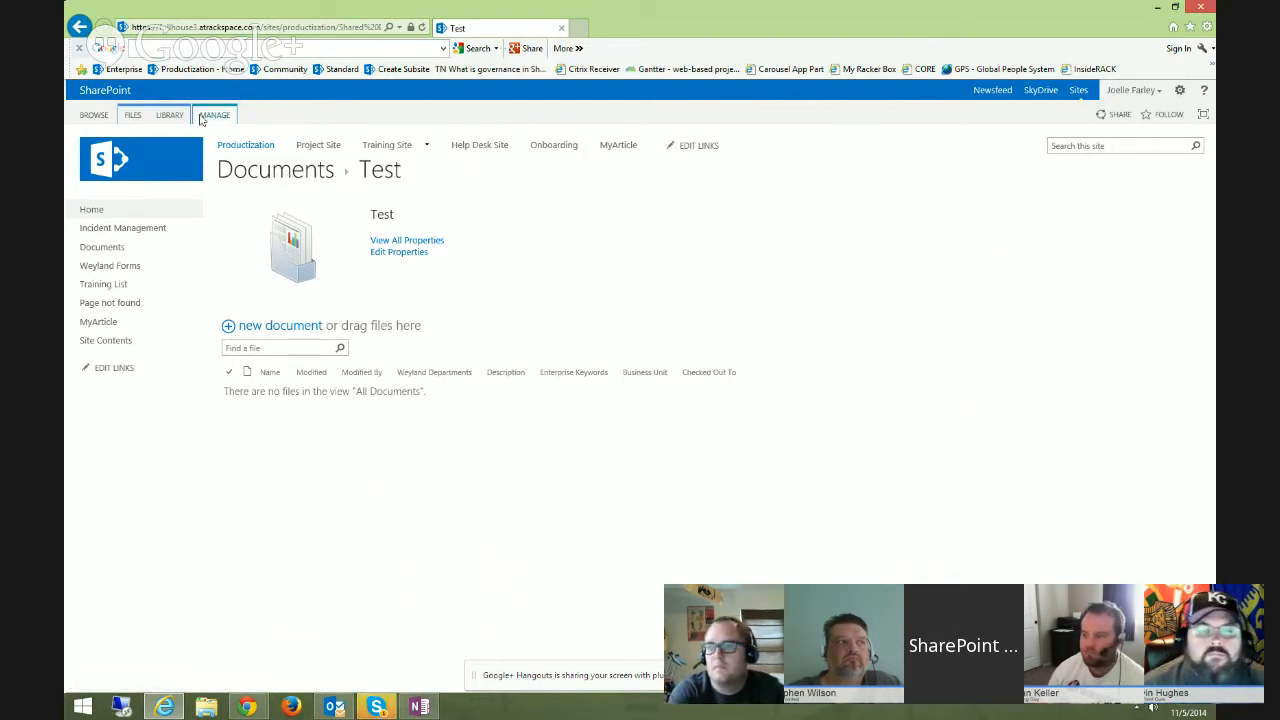
click(212, 115)
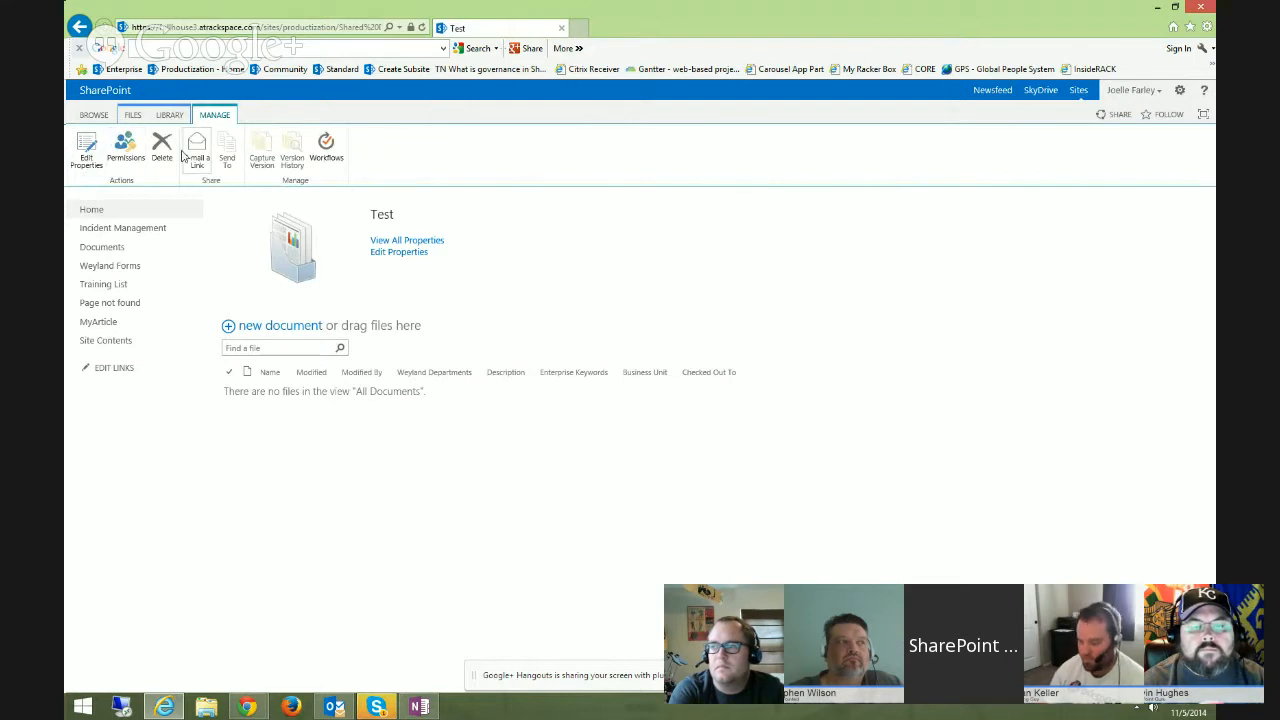
Go back to the Documents library and open the Test document set from the file list
click(134, 115)
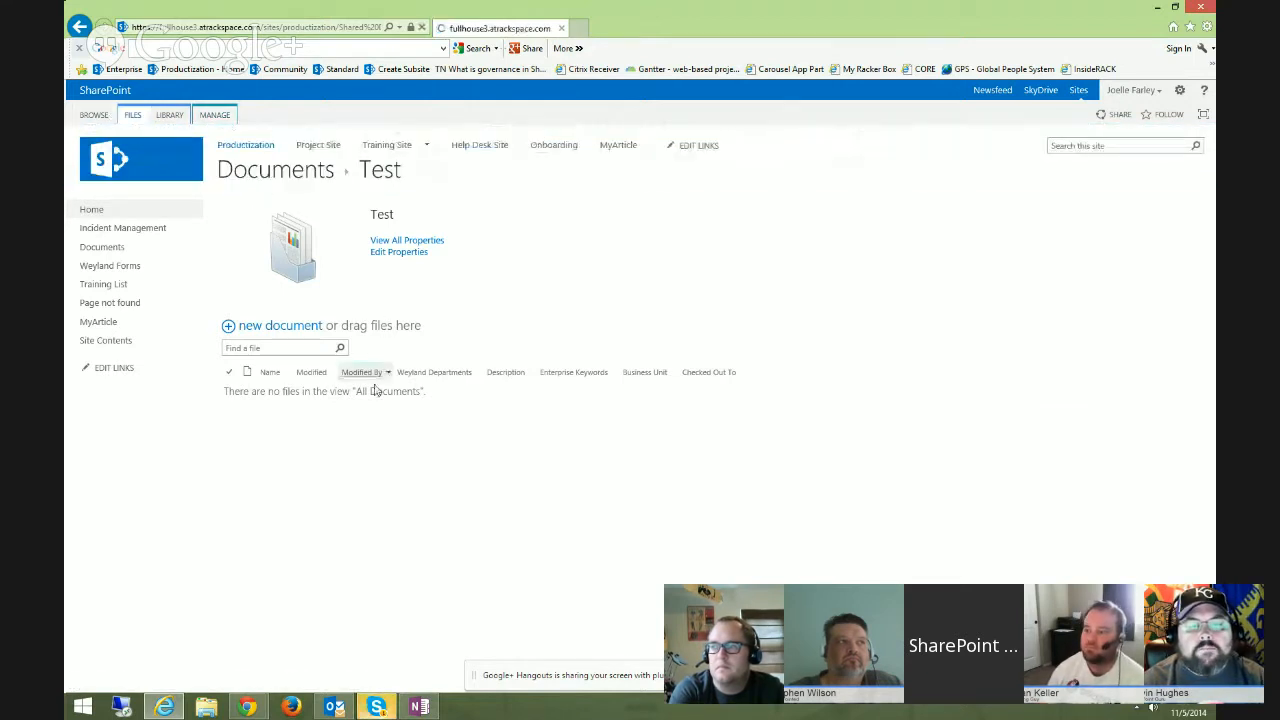
scroll(326, 376, down, 2)
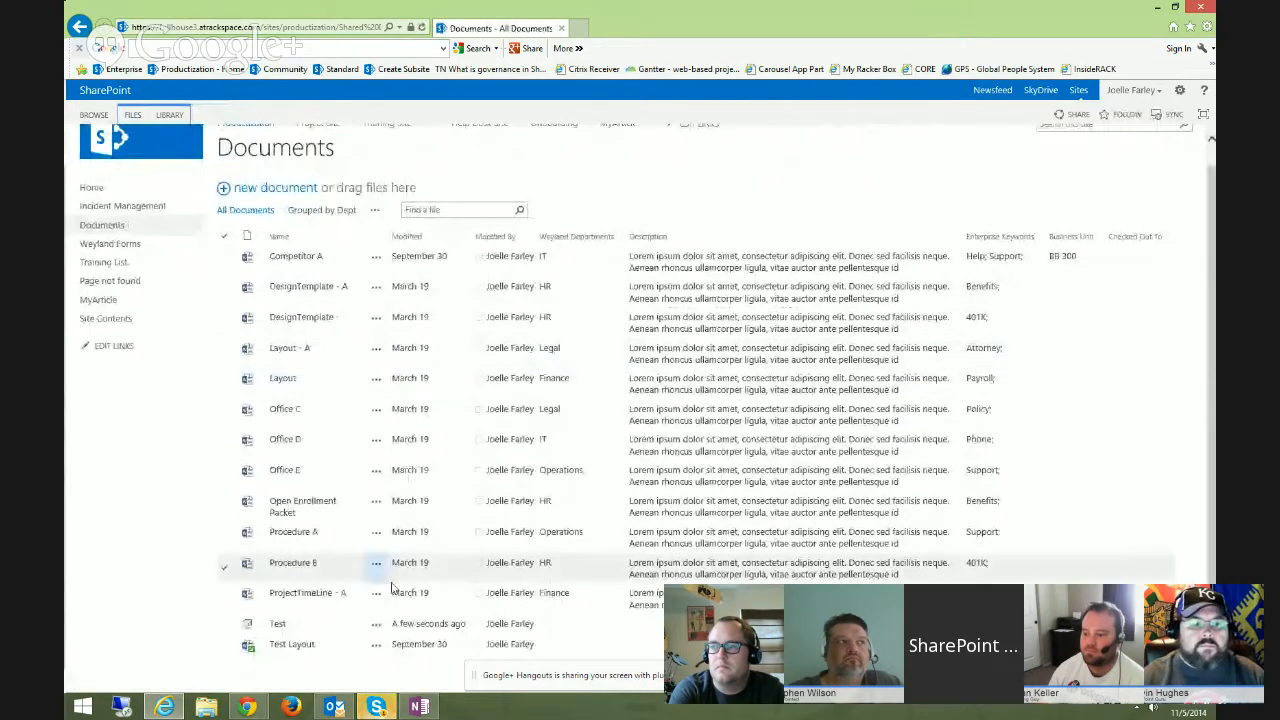
click(280, 626)
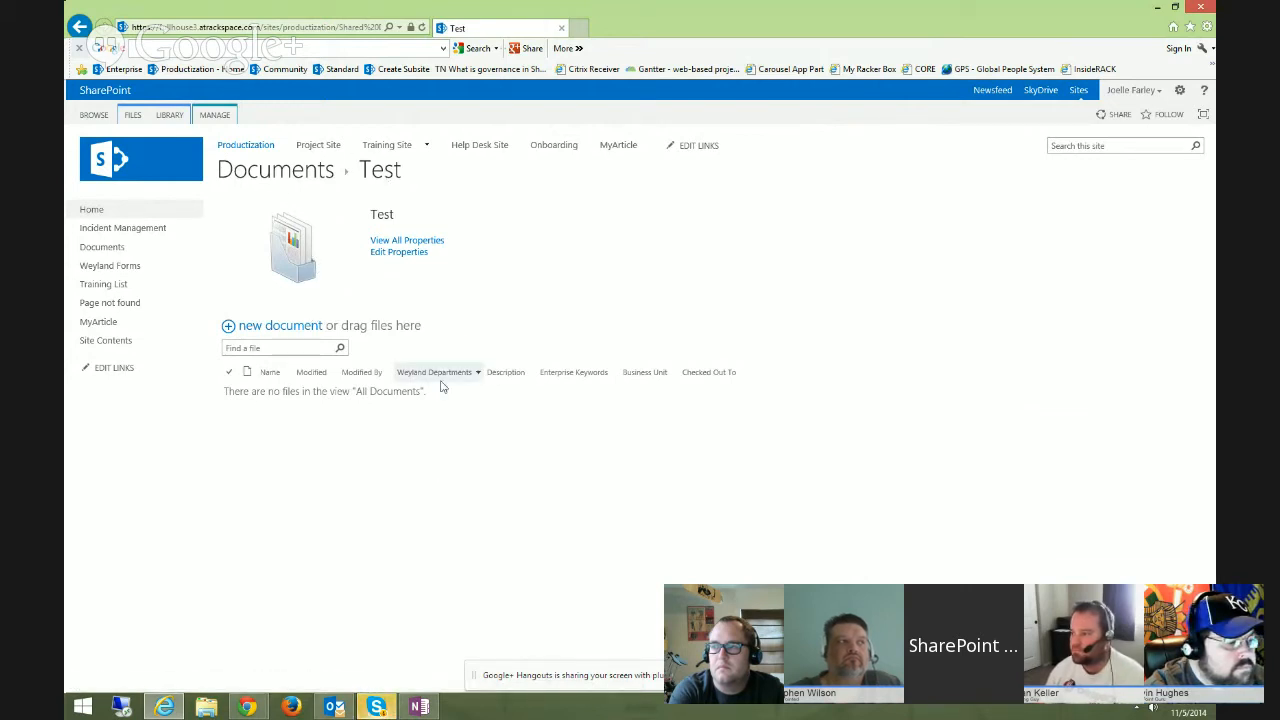
click(376, 708)
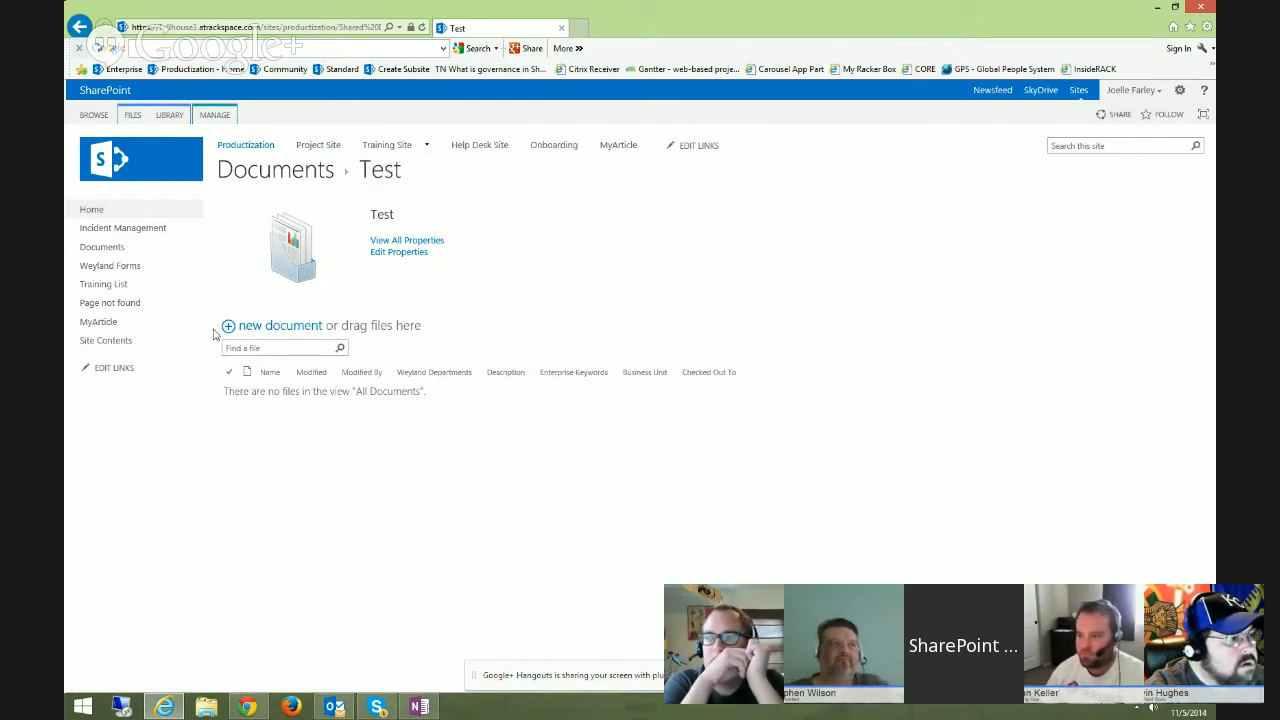
Open the Incident Management library, then bring up the site's content types from Site Settings and examine the custom and Document Set groups
click(125, 229)
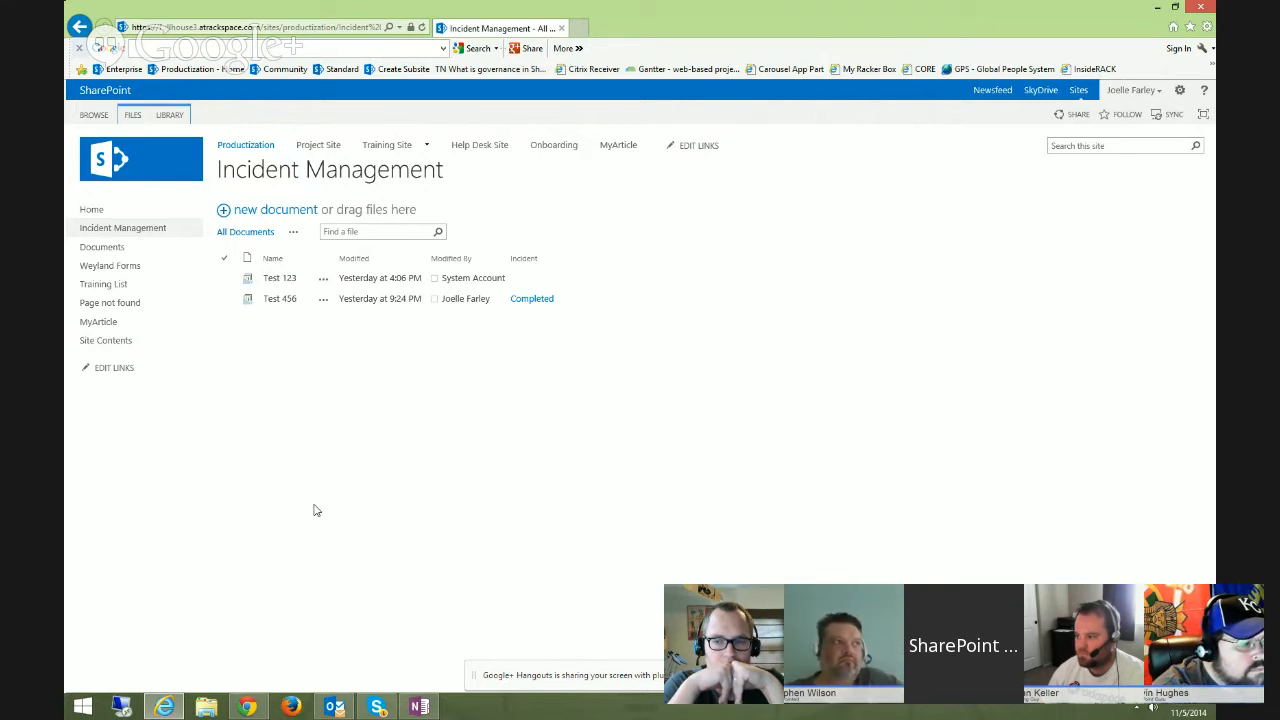
click(1179, 89)
click(1134, 260)
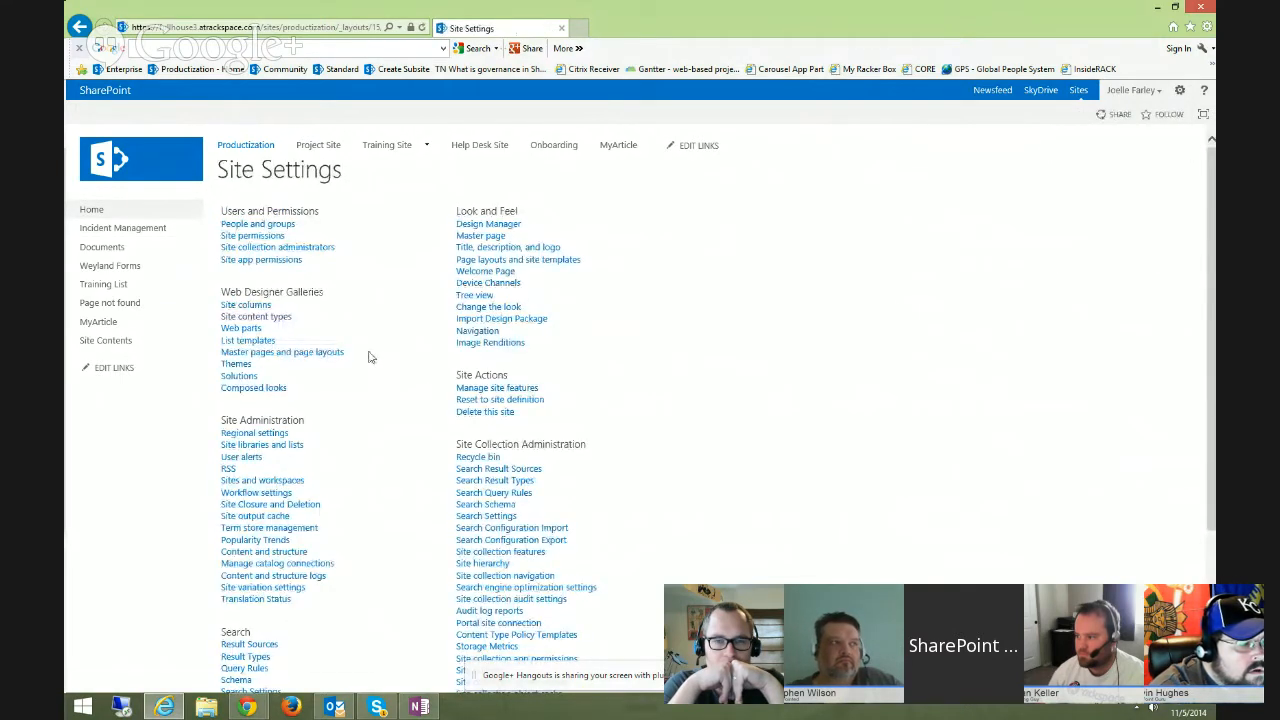
click(262, 316)
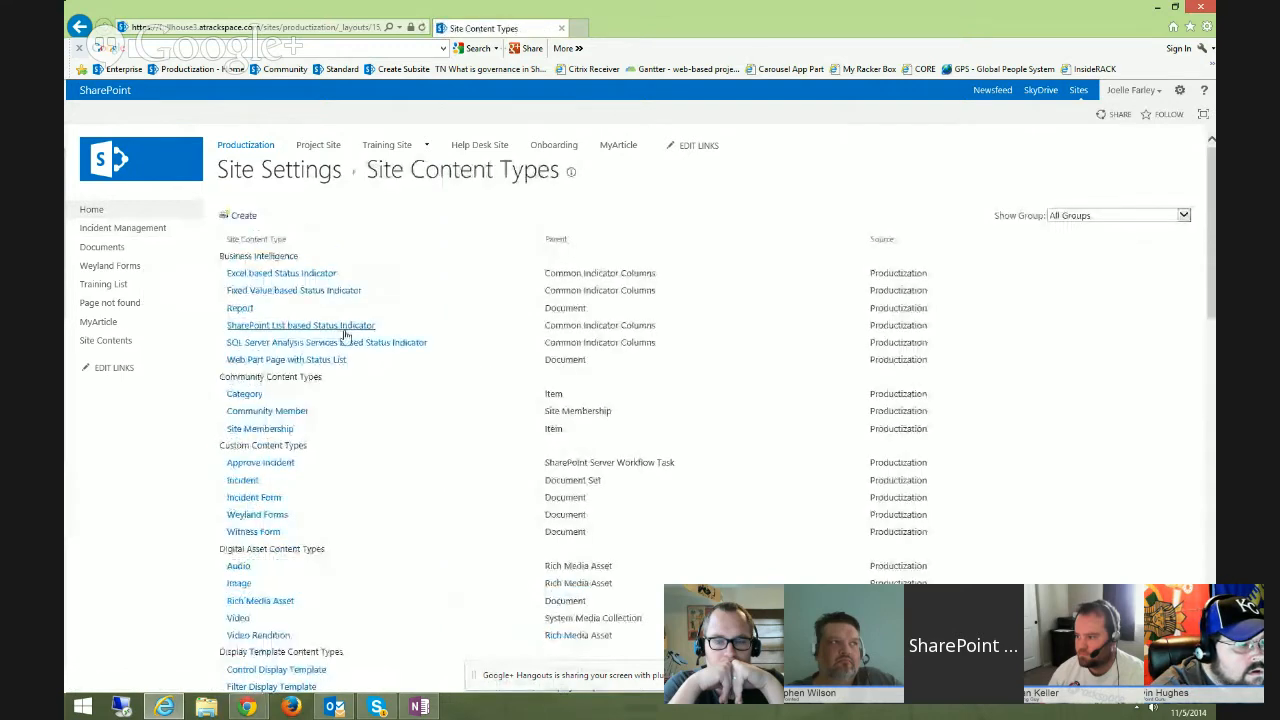
scroll(403, 490, down, 1)
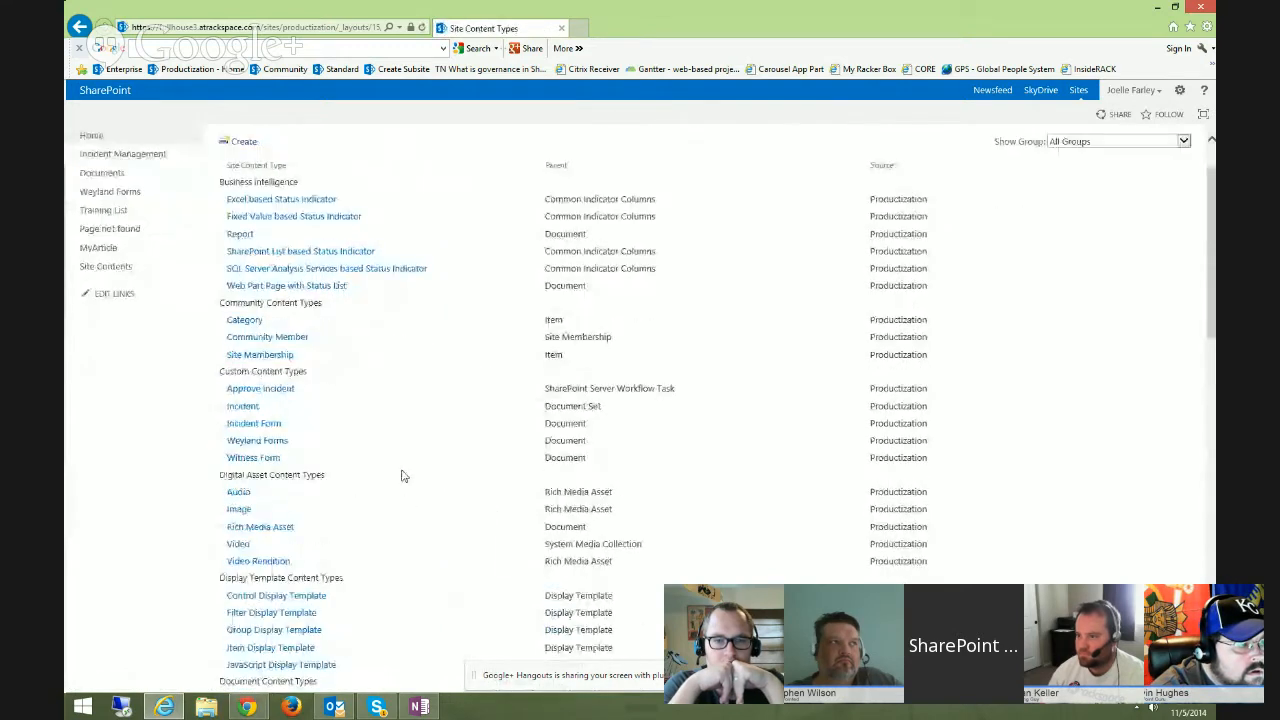
scroll(403, 476, down, 4)
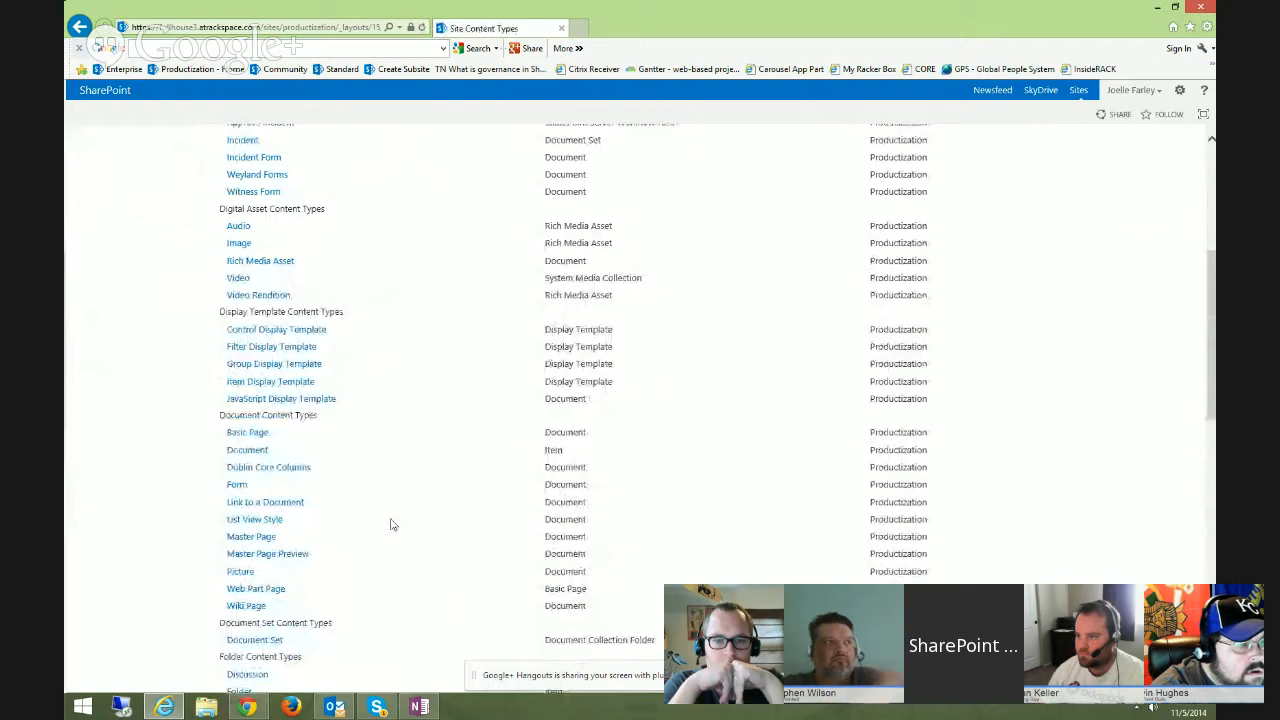
scroll(392, 524, down, 1)
scroll(432, 564, down, 2)
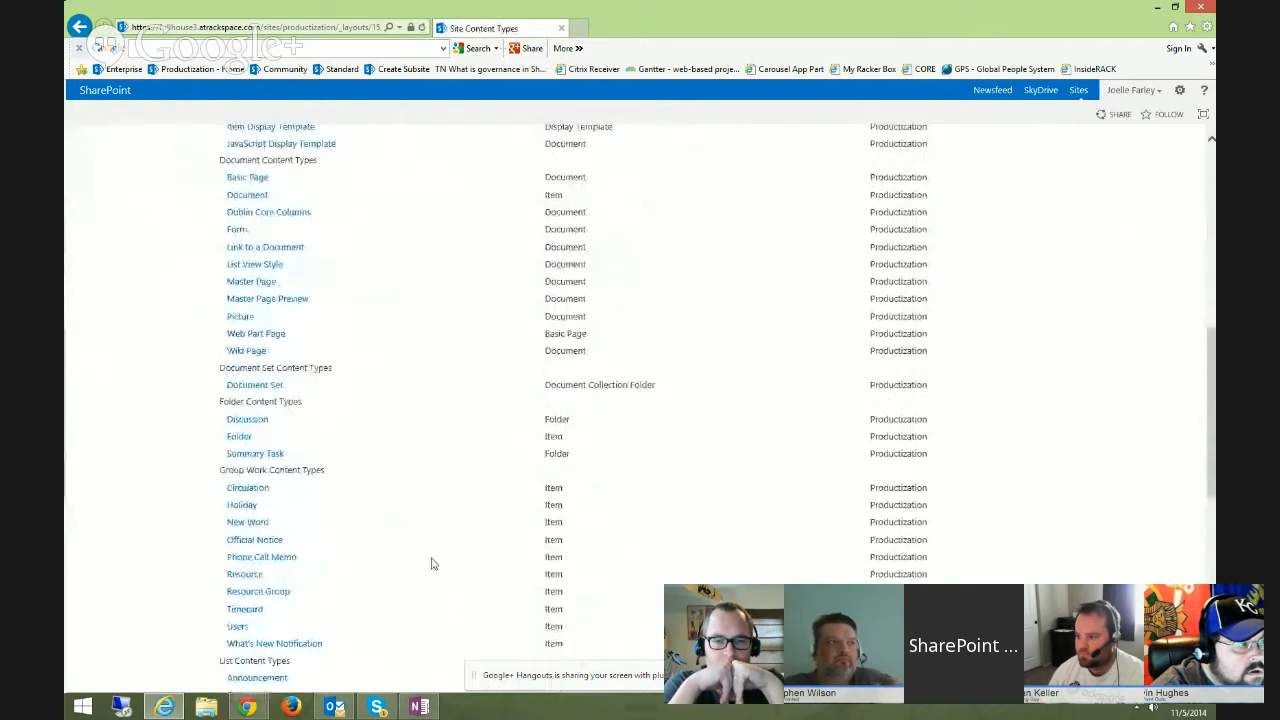
scroll(433, 563, up, 6)
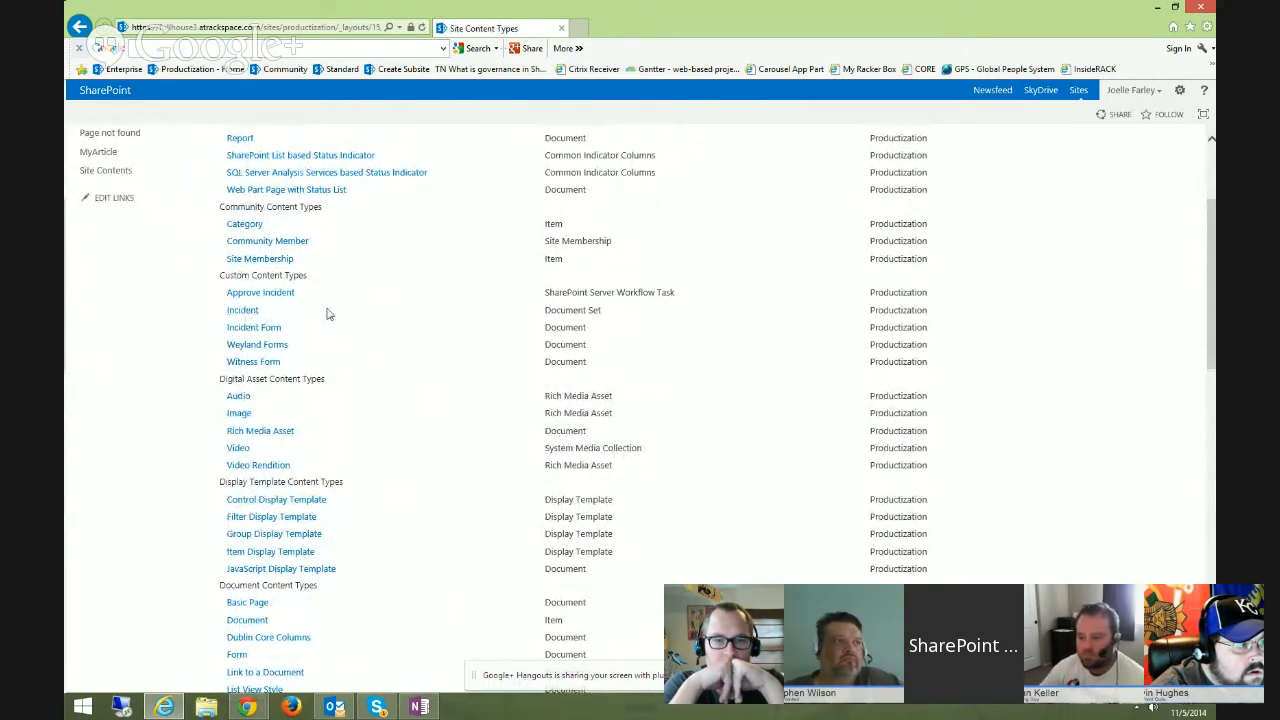
scroll(409, 362, up, 3)
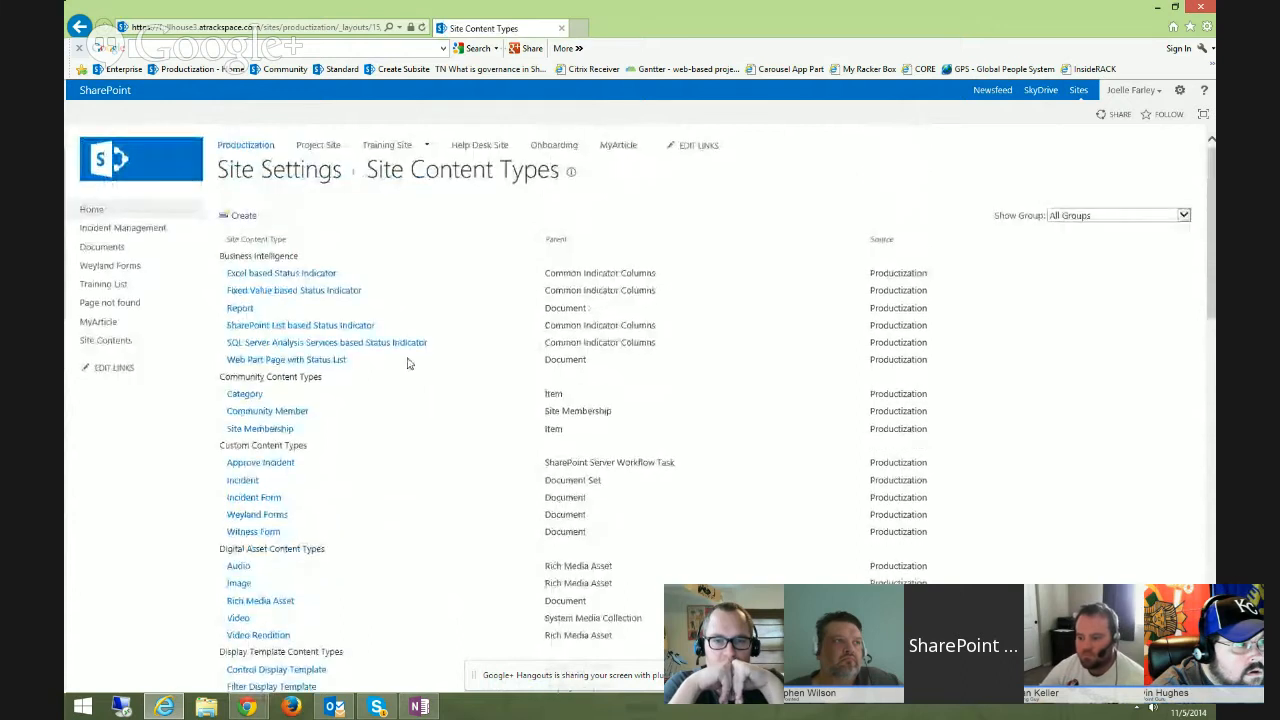
Start a new site content type with its parent taken from Document Set Content Types, and leave the form without creating it
click(240, 216)
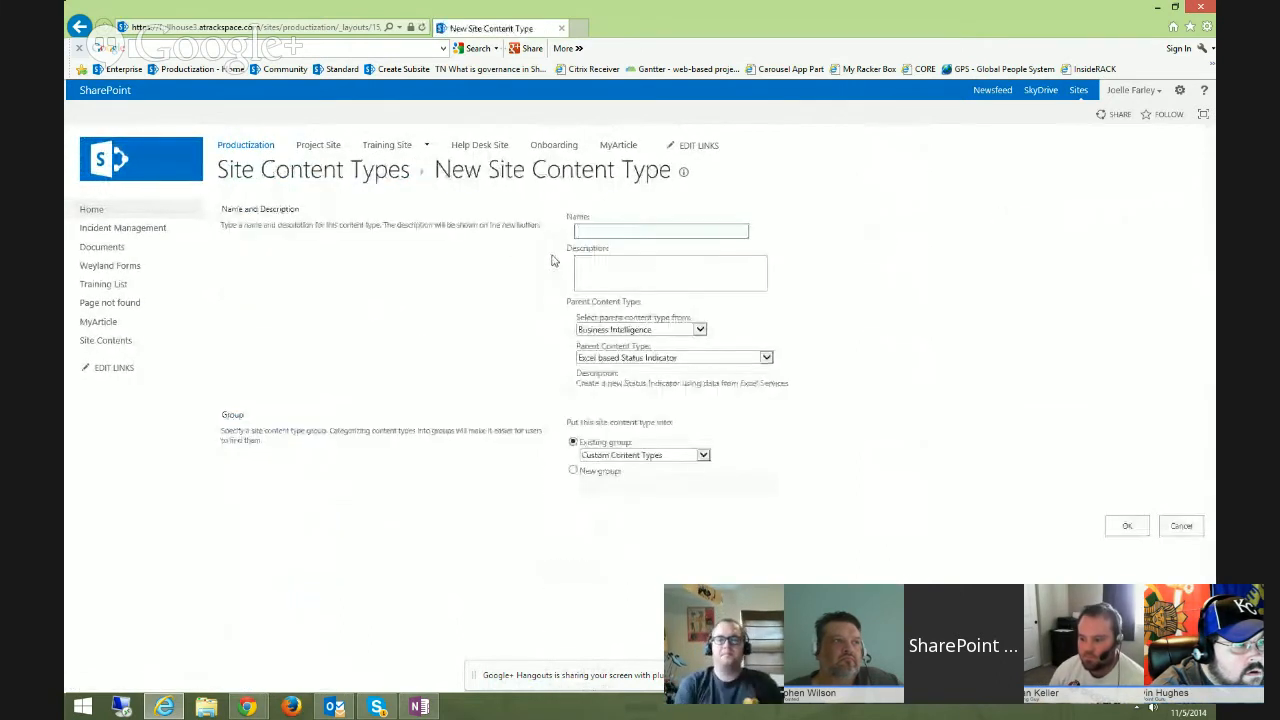
click(617, 330)
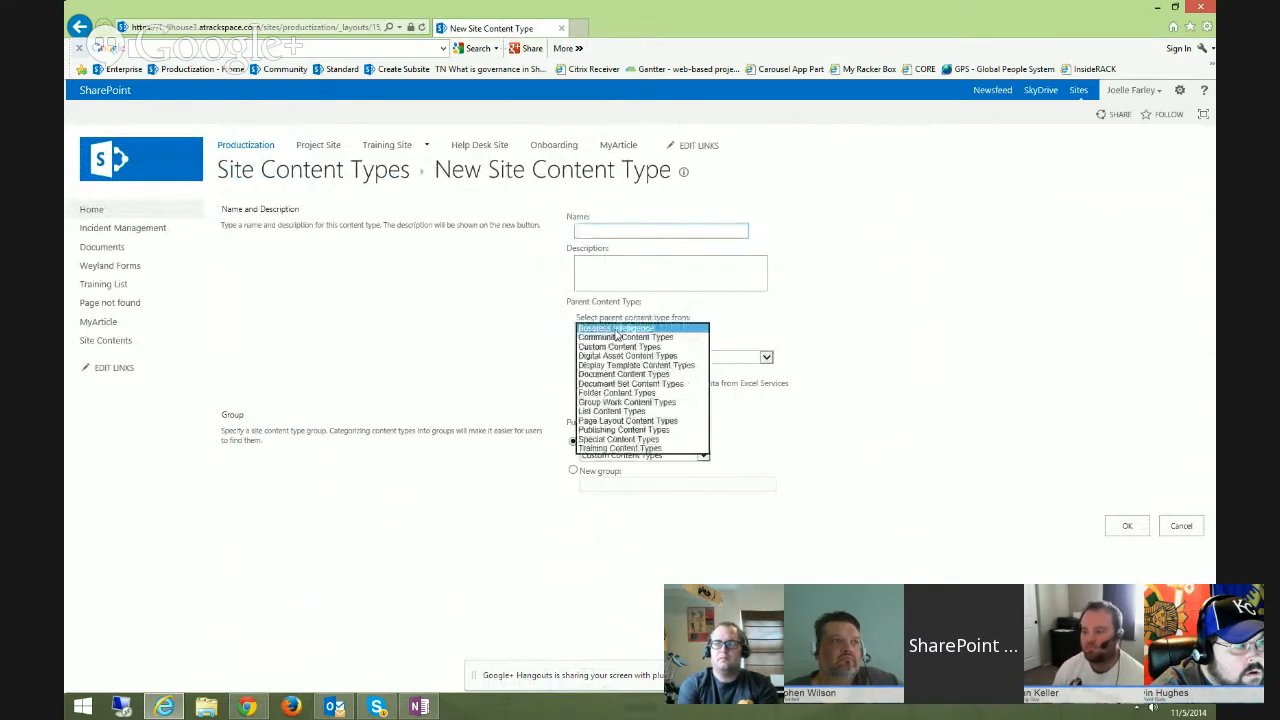
click(614, 384)
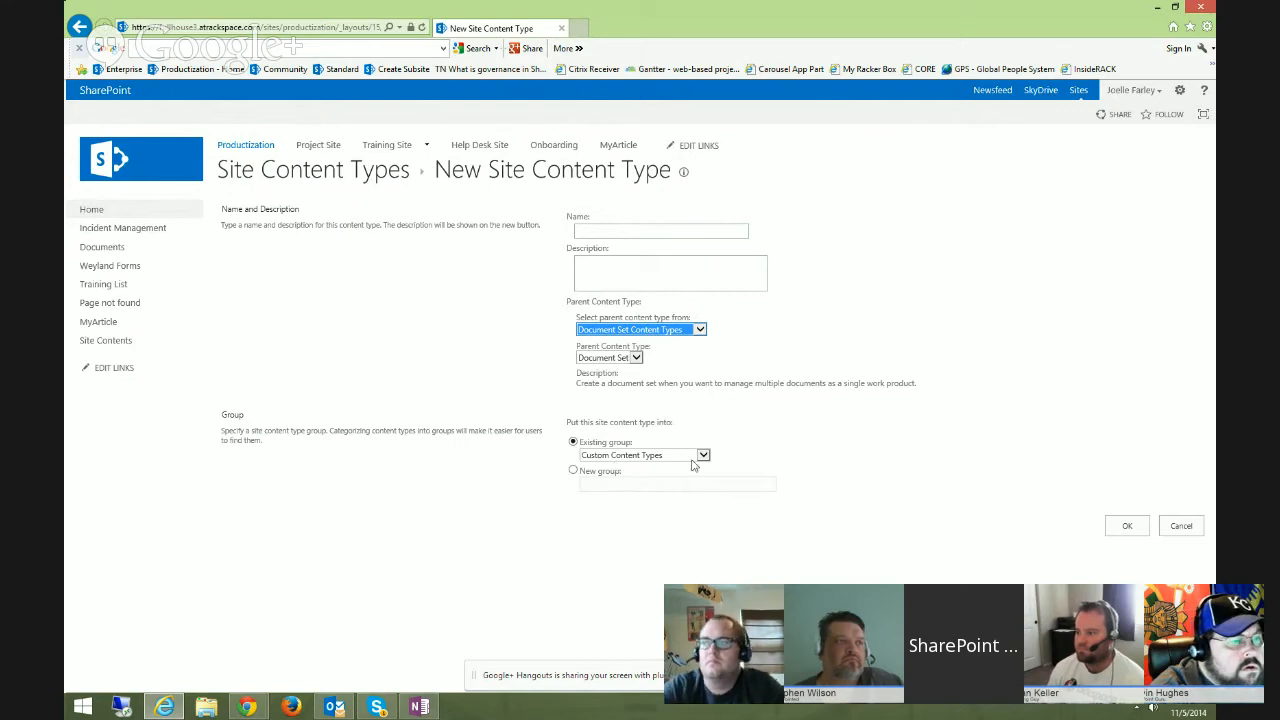
click(1180, 526)
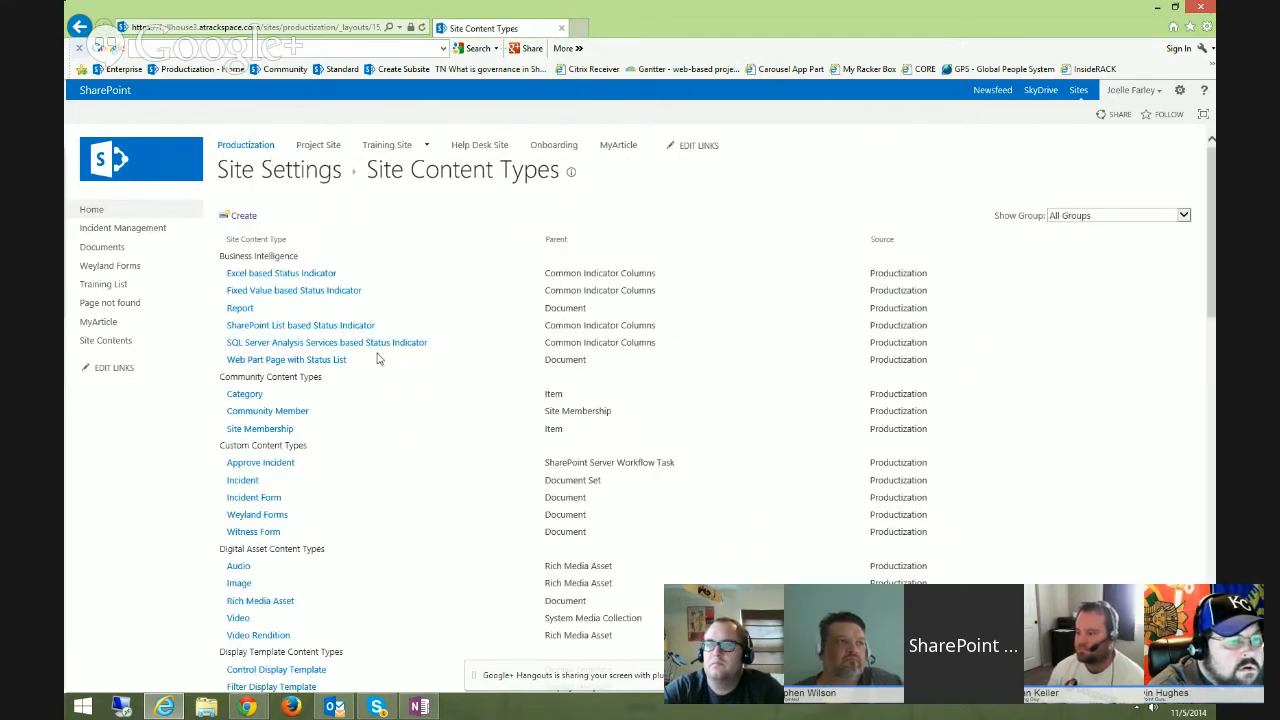
Open the Incident content type from the custom group, examine the options for adding a new site column, and leave without creating one
scroll(310, 430, down, 3)
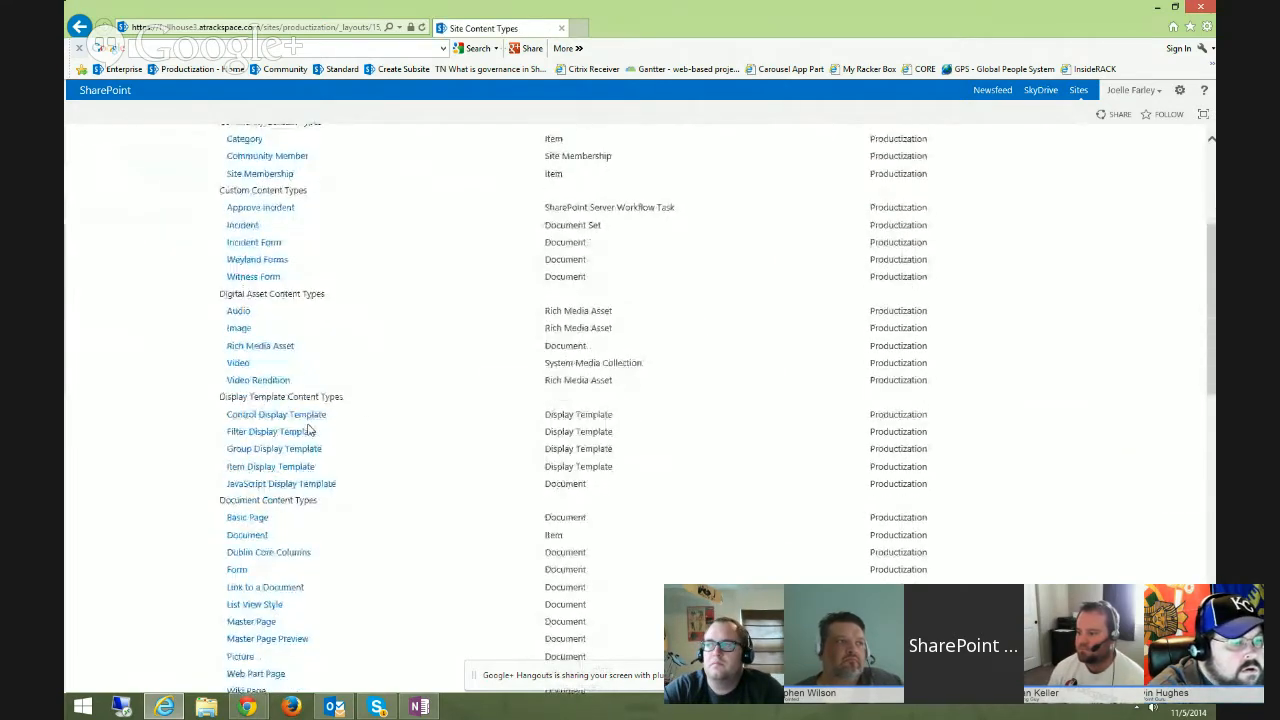
click(242, 226)
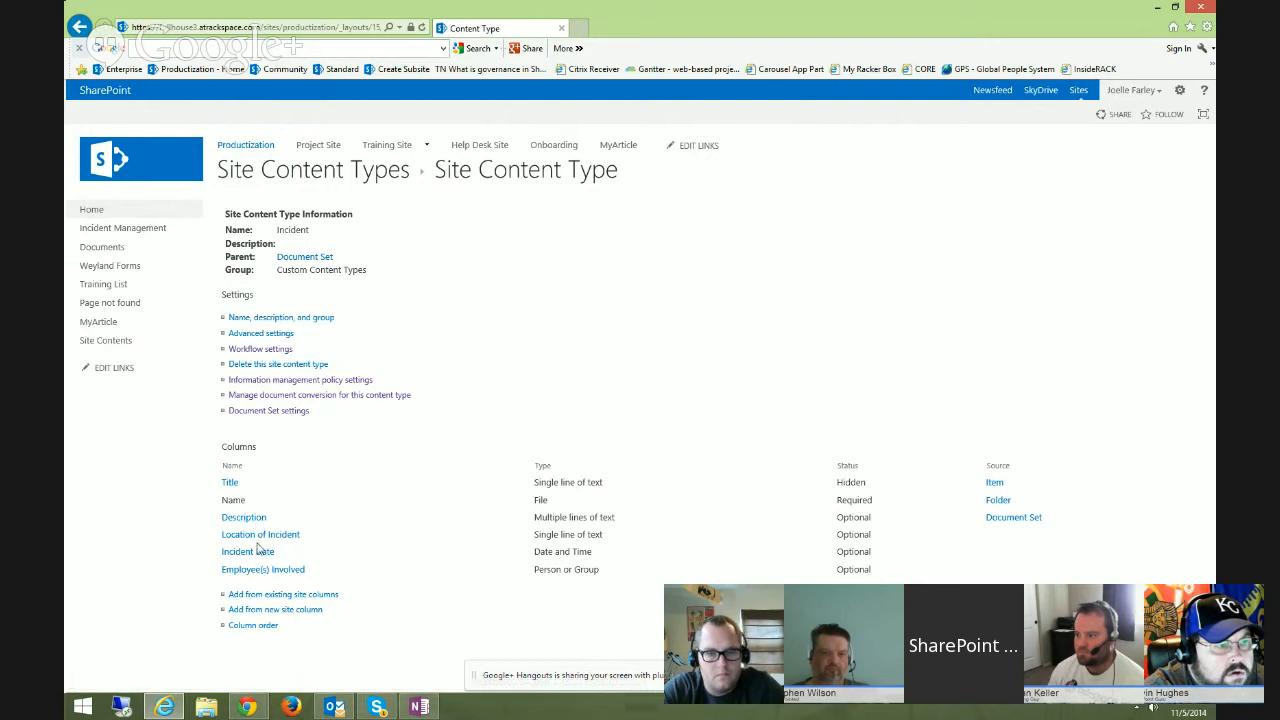
click(300, 617)
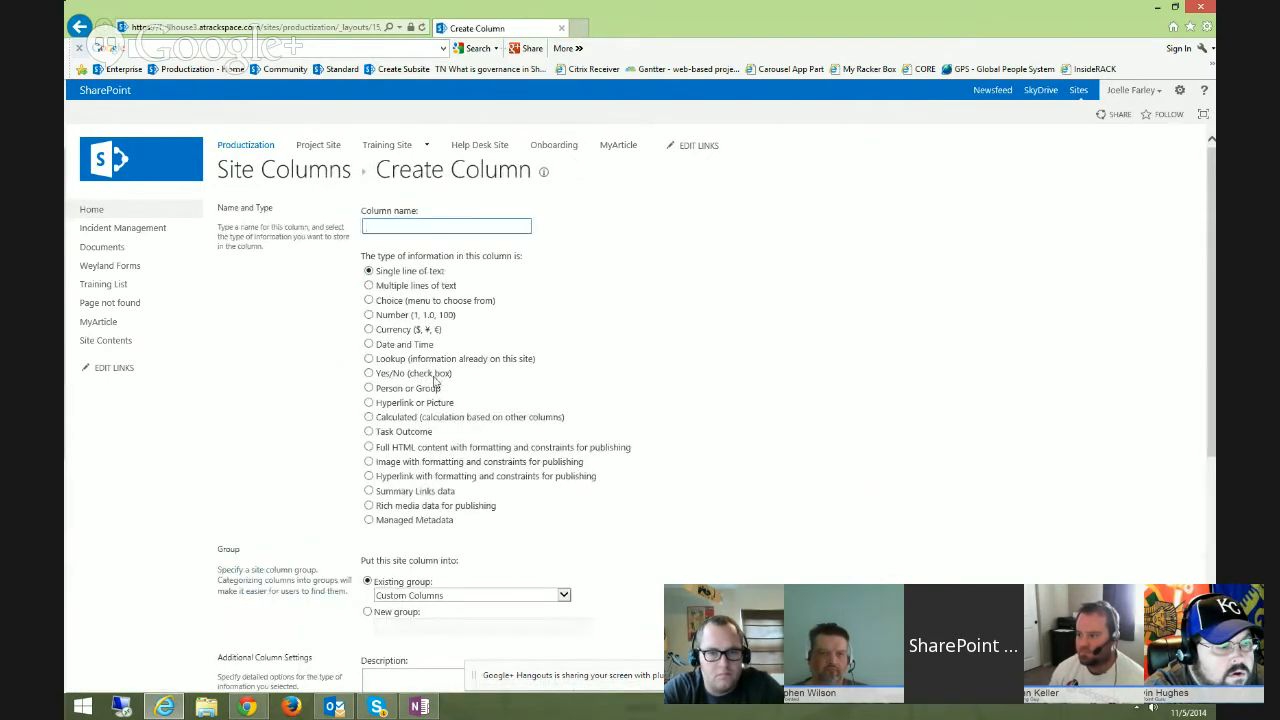
scroll(435, 380, down, 1)
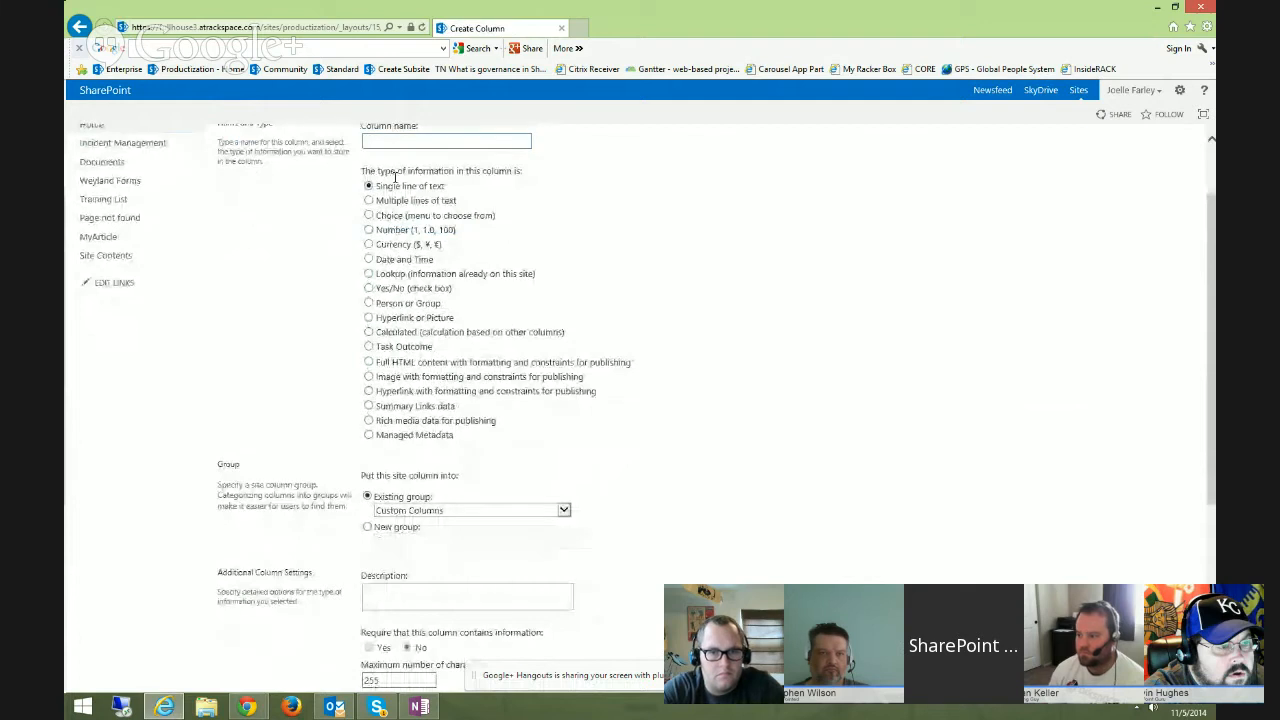
scroll(390, 362, down, 3)
scroll(430, 287, down, 1)
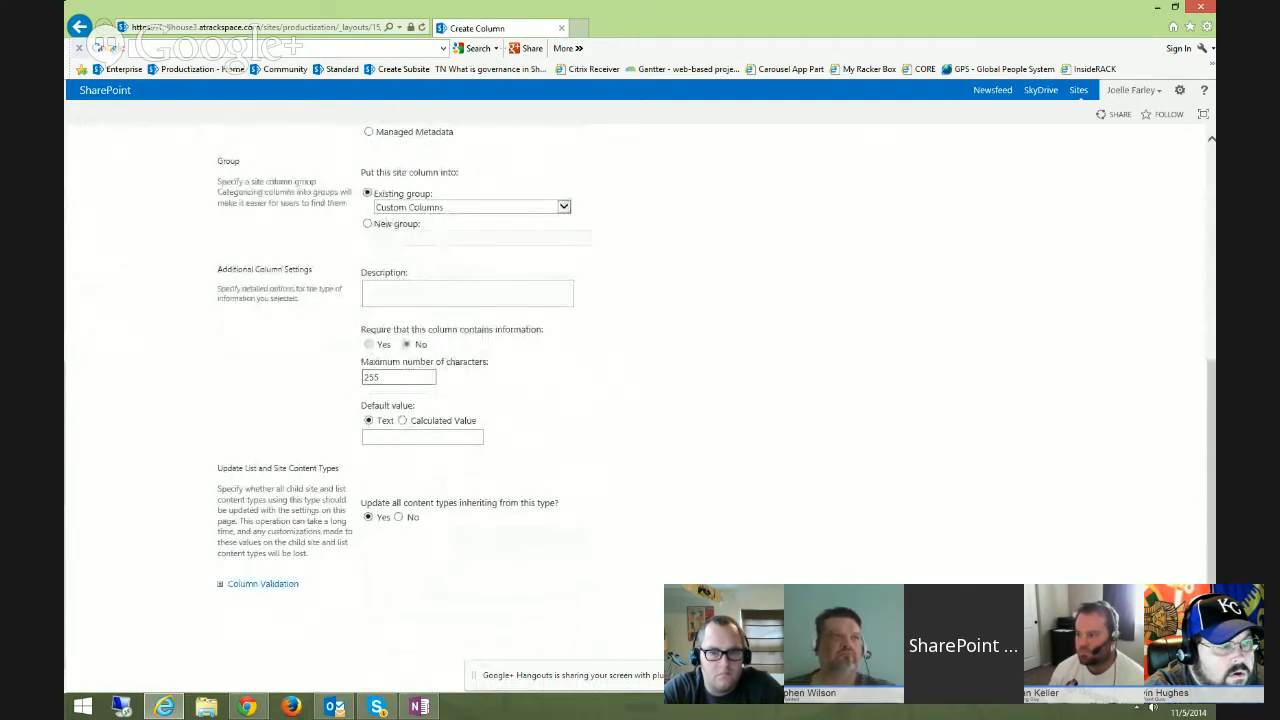
click(700, 632)
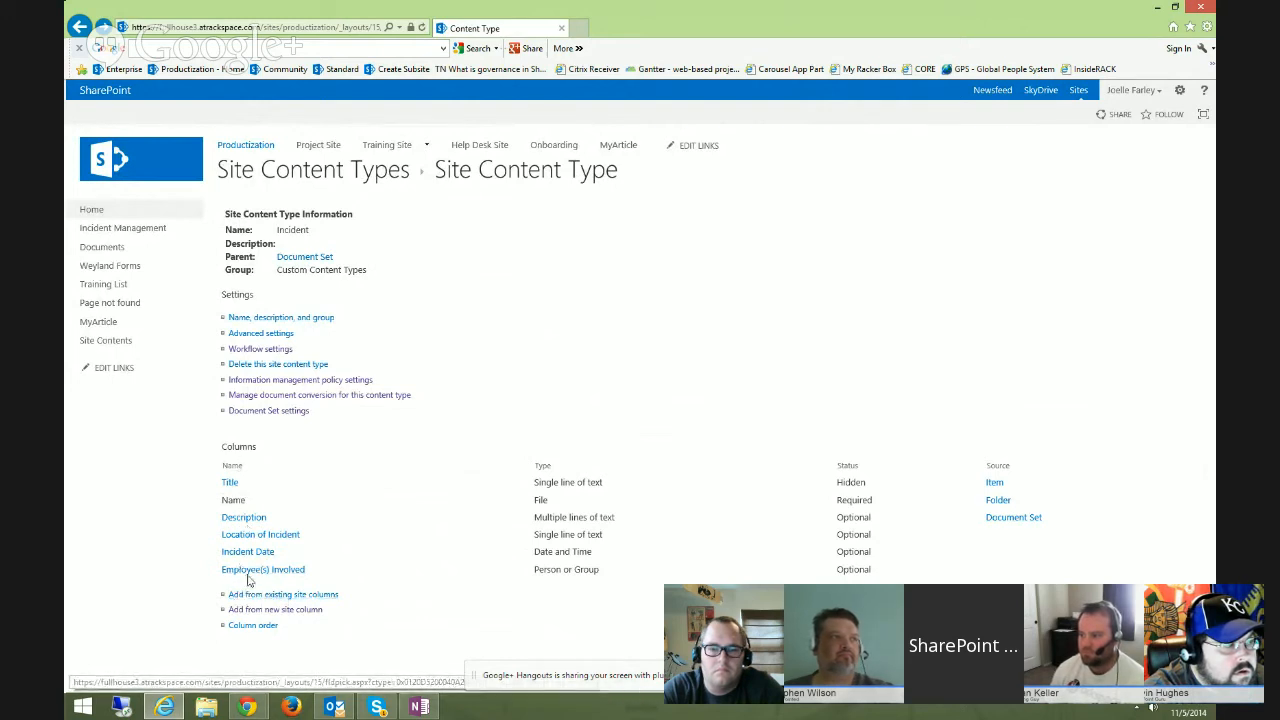
Open the Incident Management library's settings, check whether content type management is allowed in the advanced settings, and leave without saving
click(137, 232)
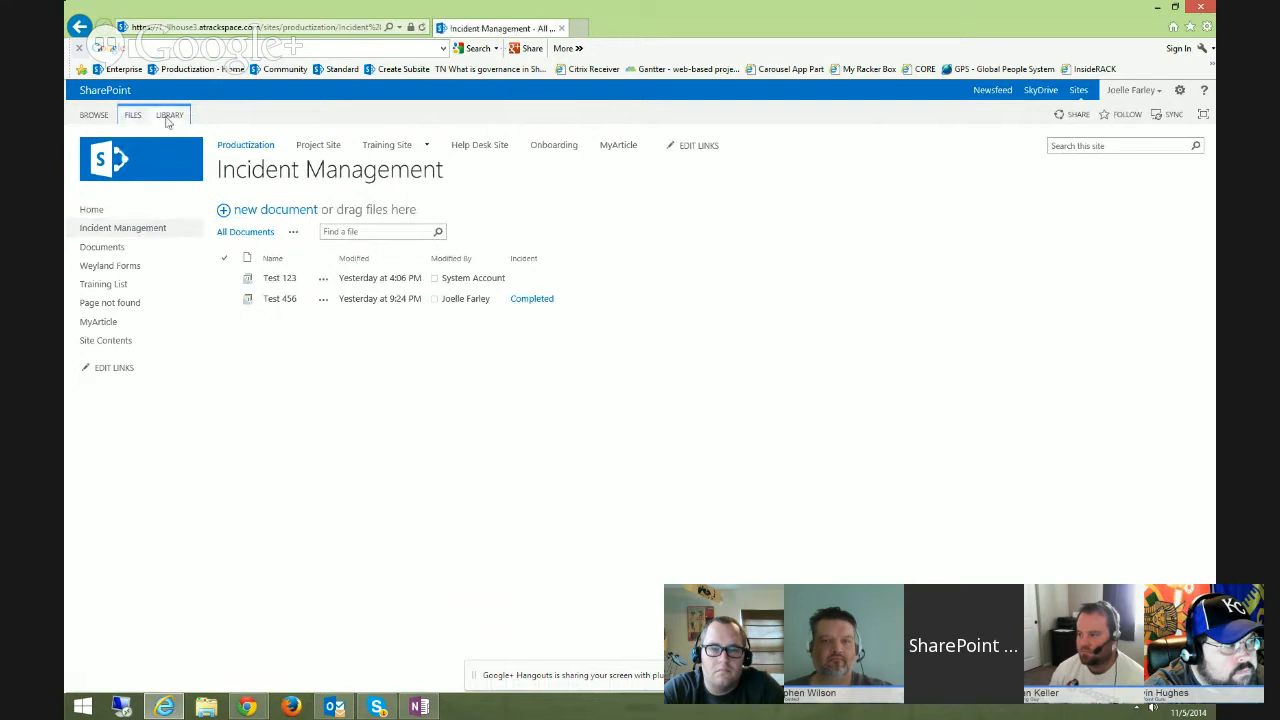
click(169, 116)
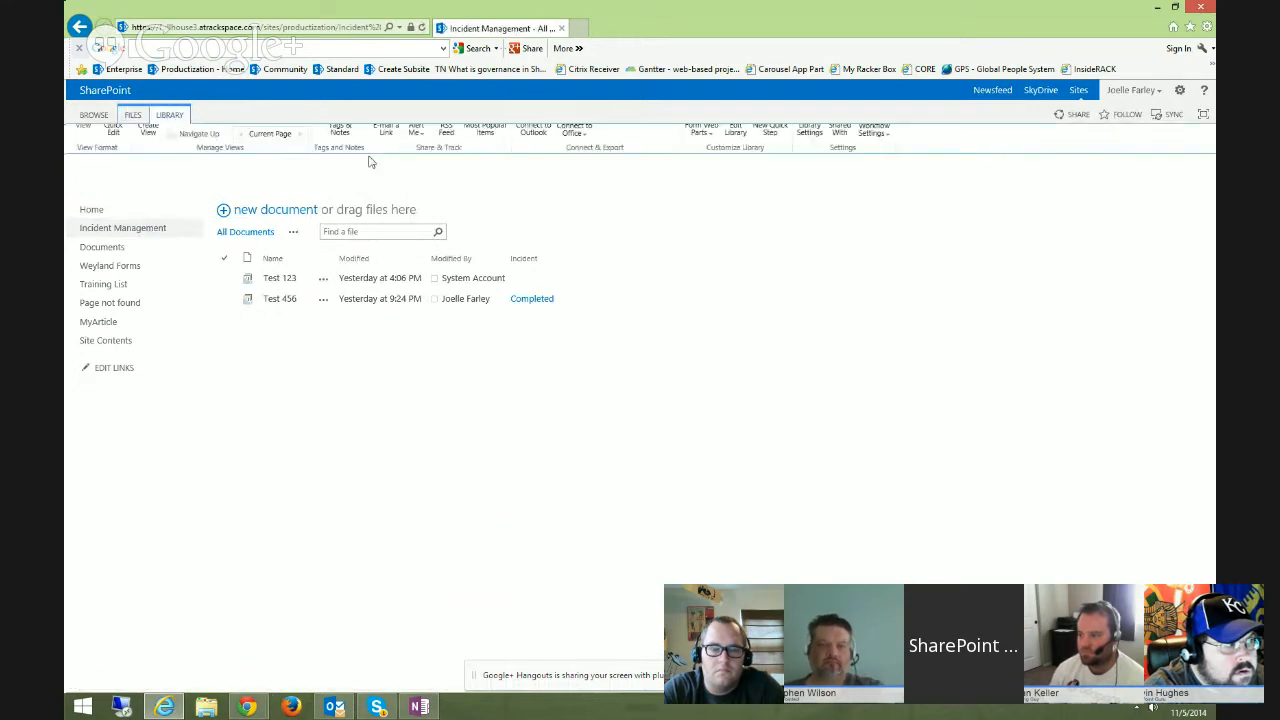
click(808, 168)
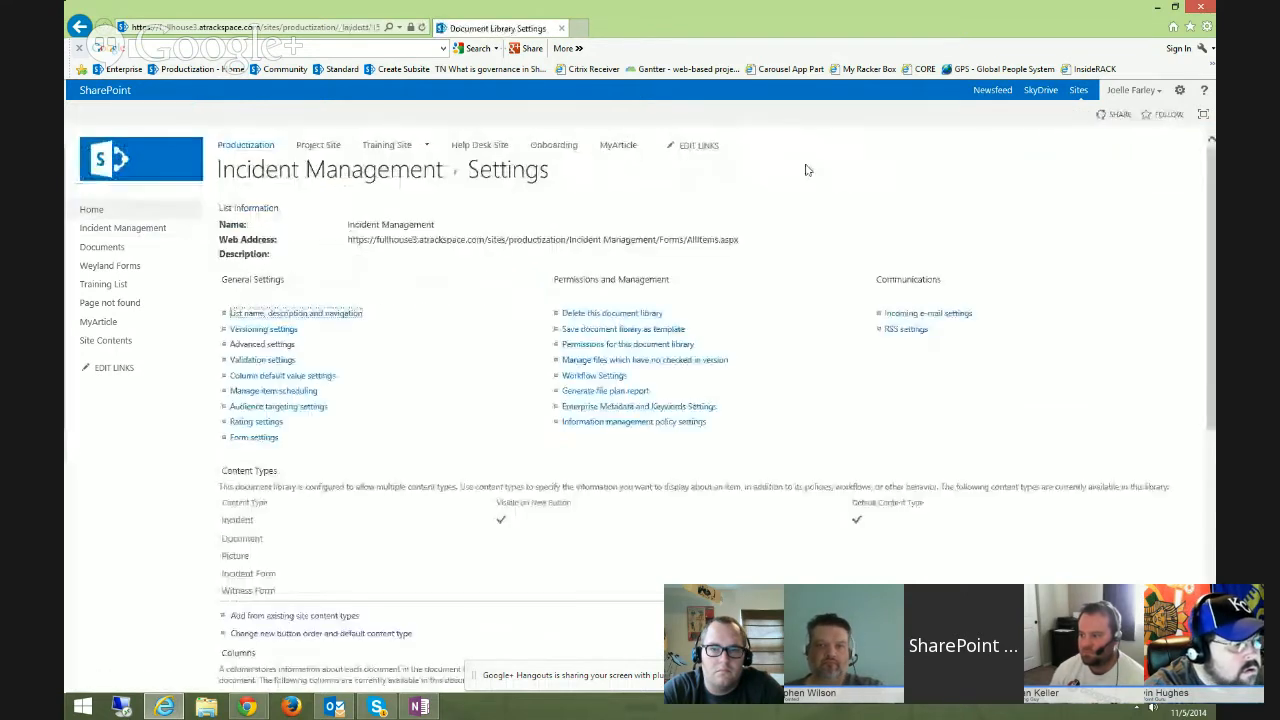
scroll(300, 420, down, 1)
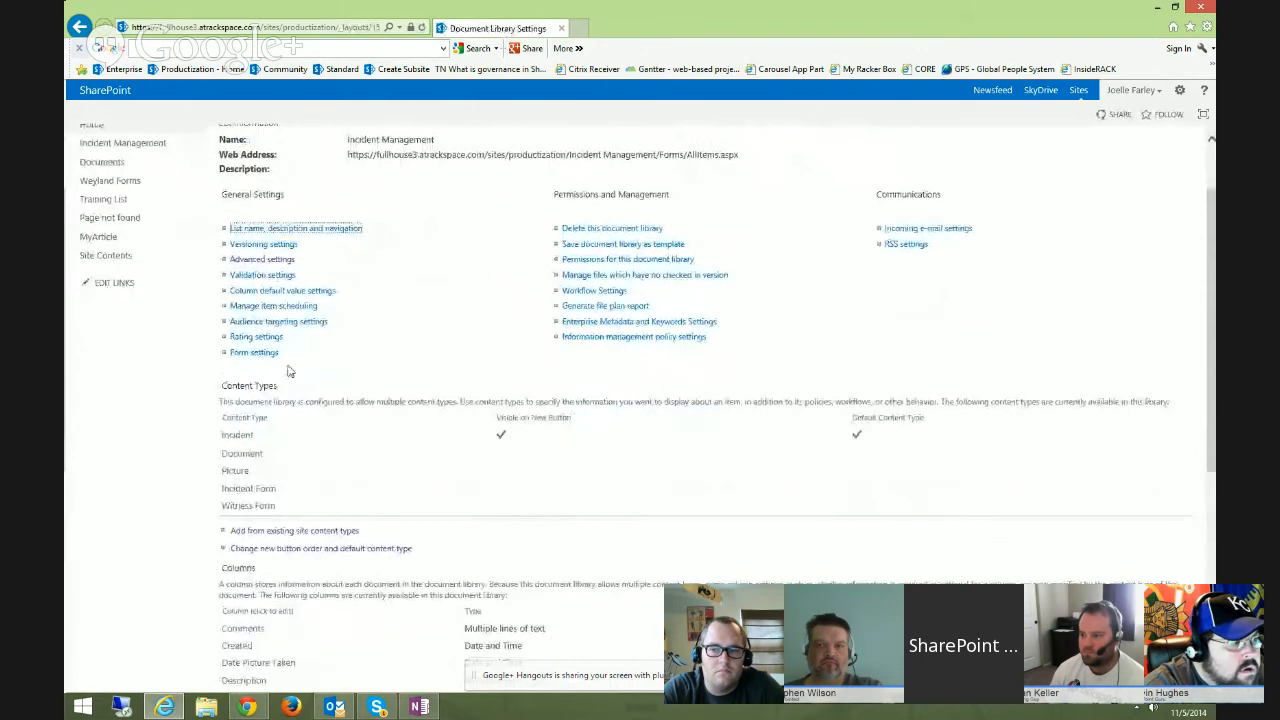
click(265, 260)
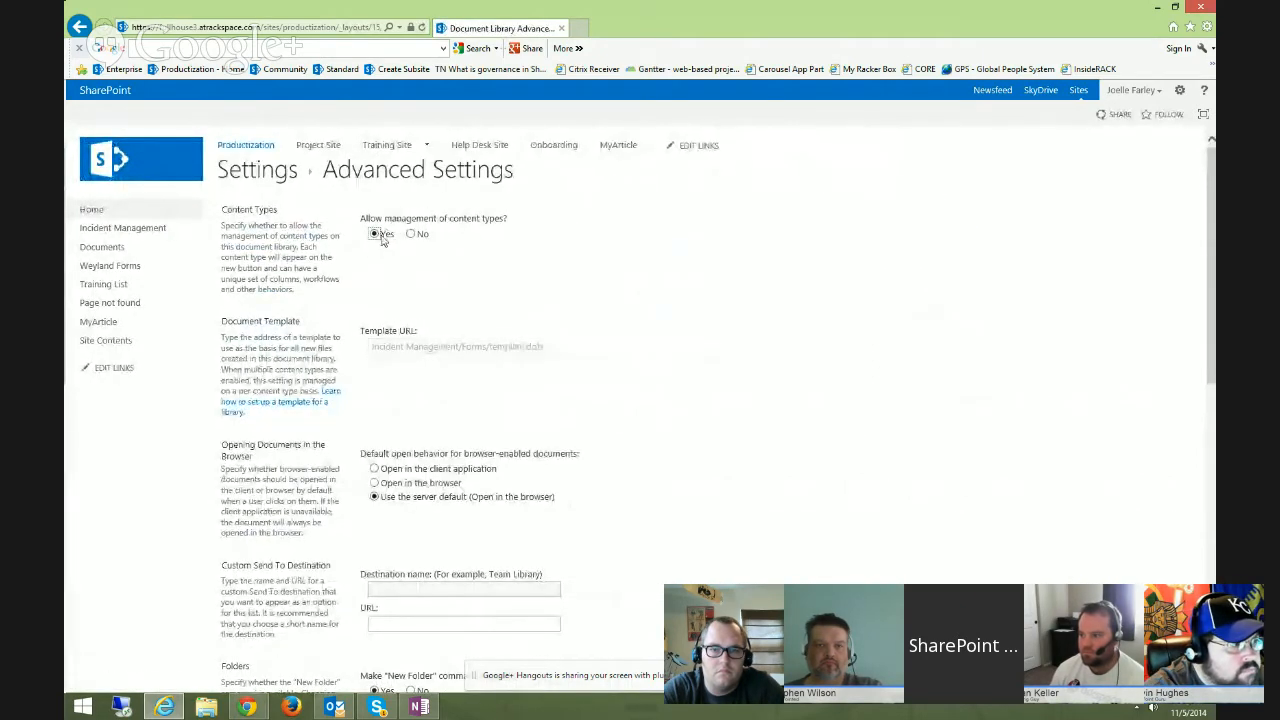
scroll(623, 514, down, 15)
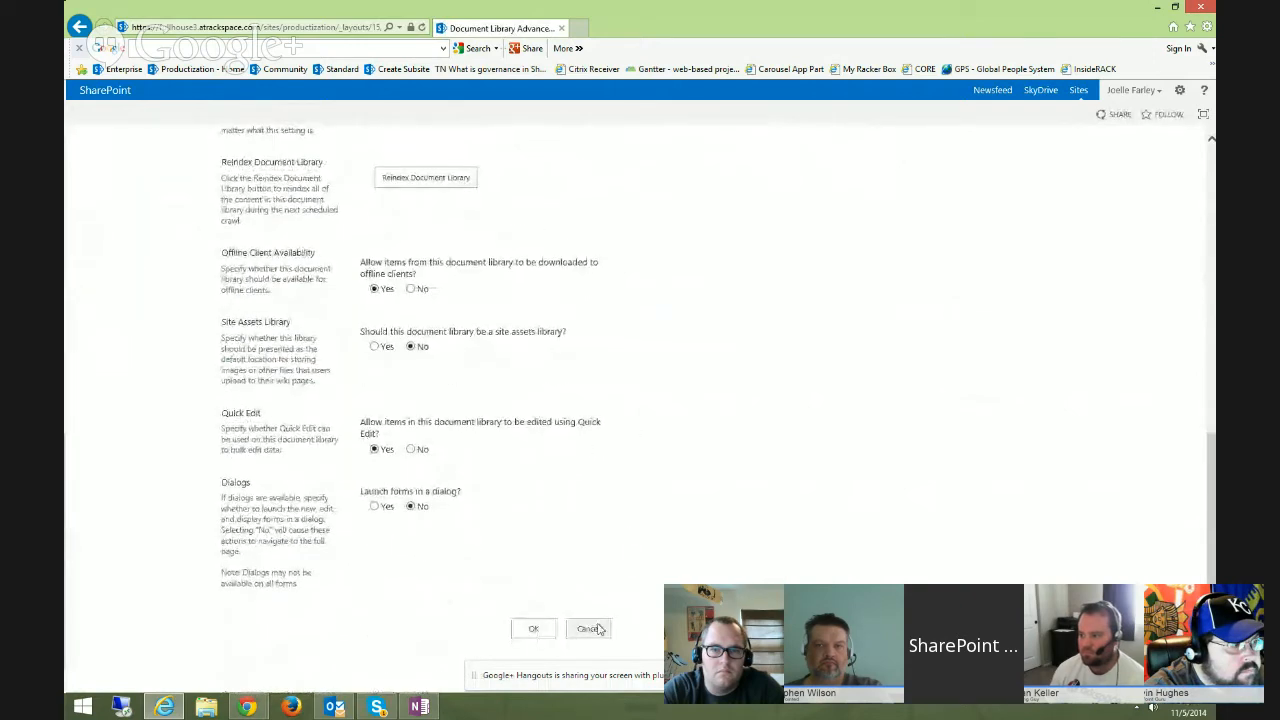
click(588, 628)
View which Custom Content Types can be added to the Incident Management library, and leave without adding any
scroll(321, 460, down, 3)
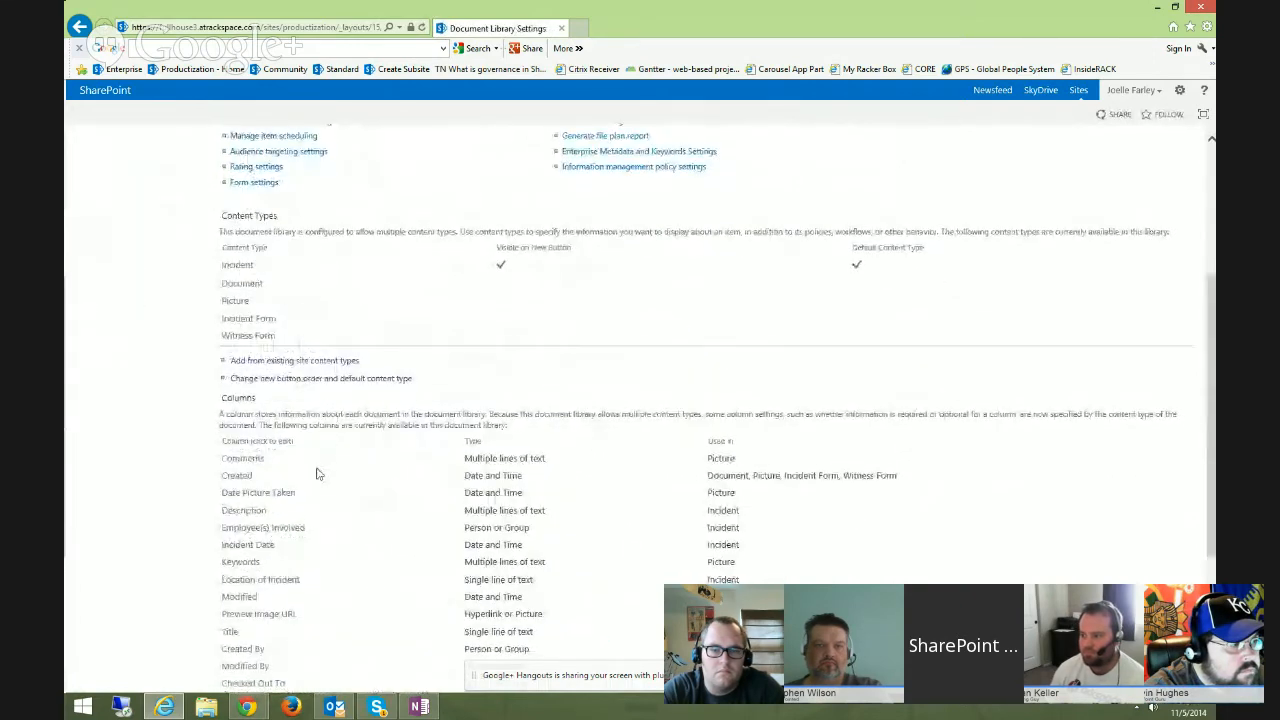
click(304, 364)
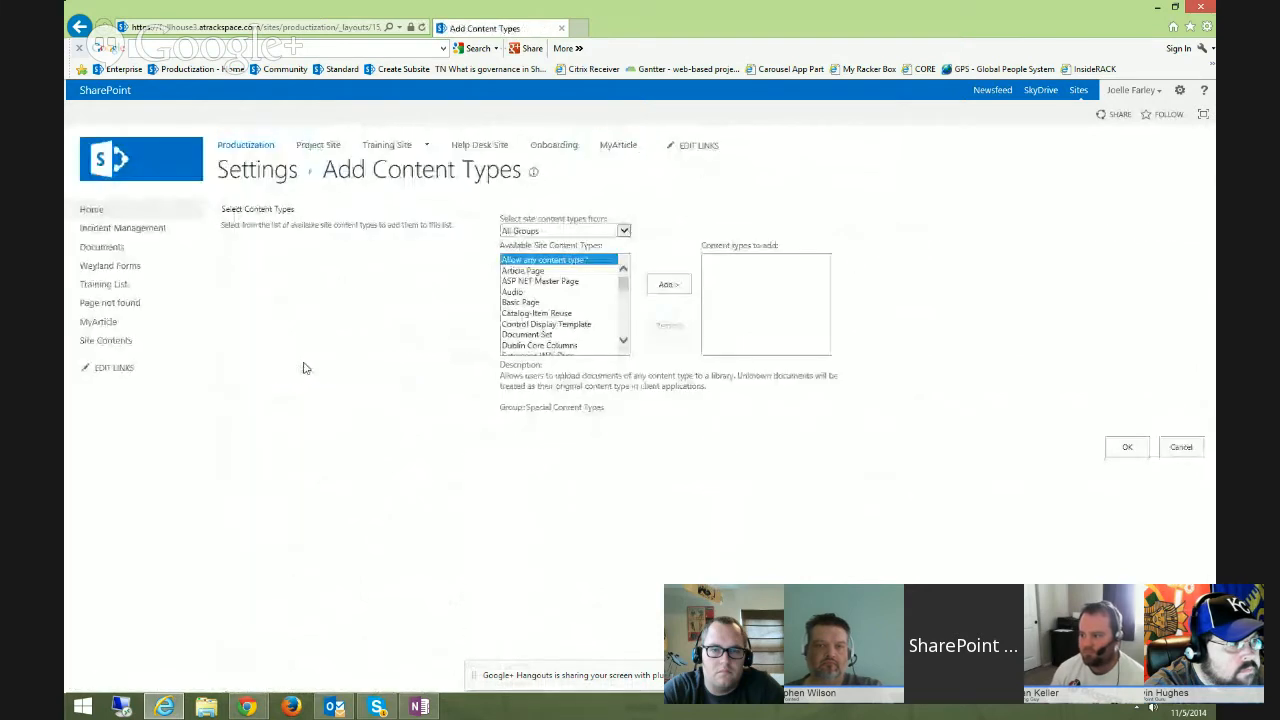
click(578, 232)
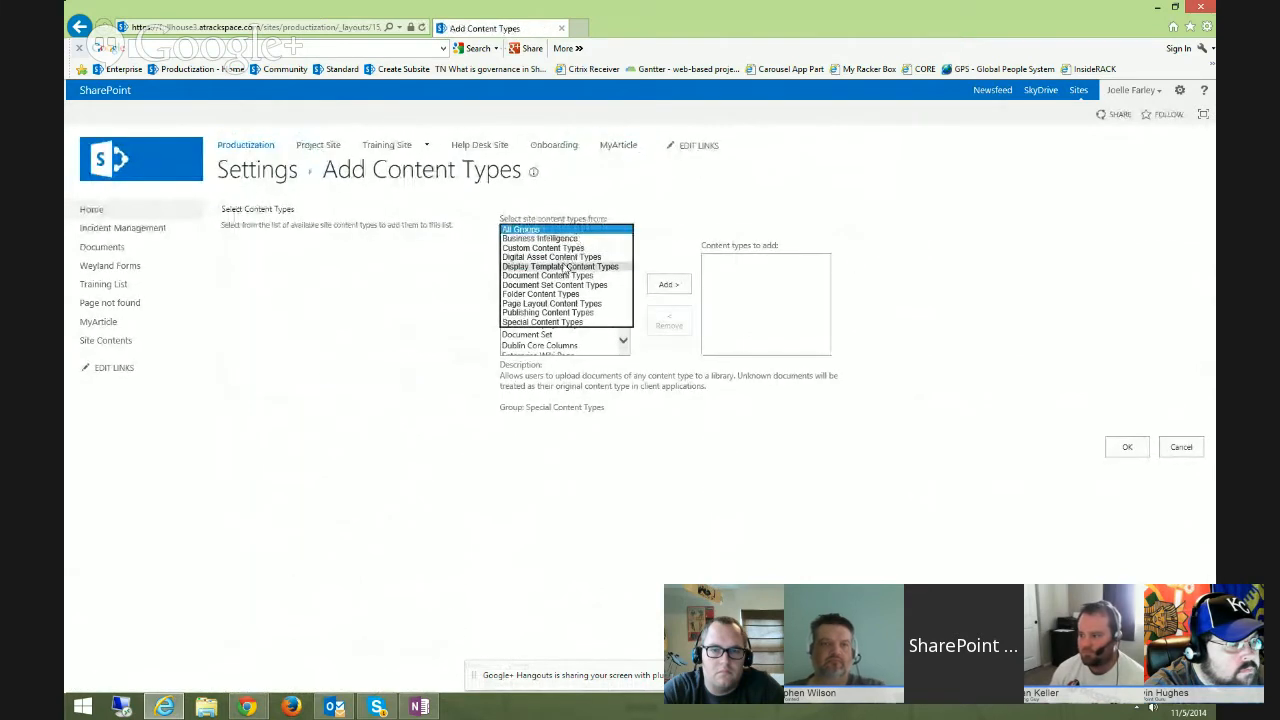
click(556, 249)
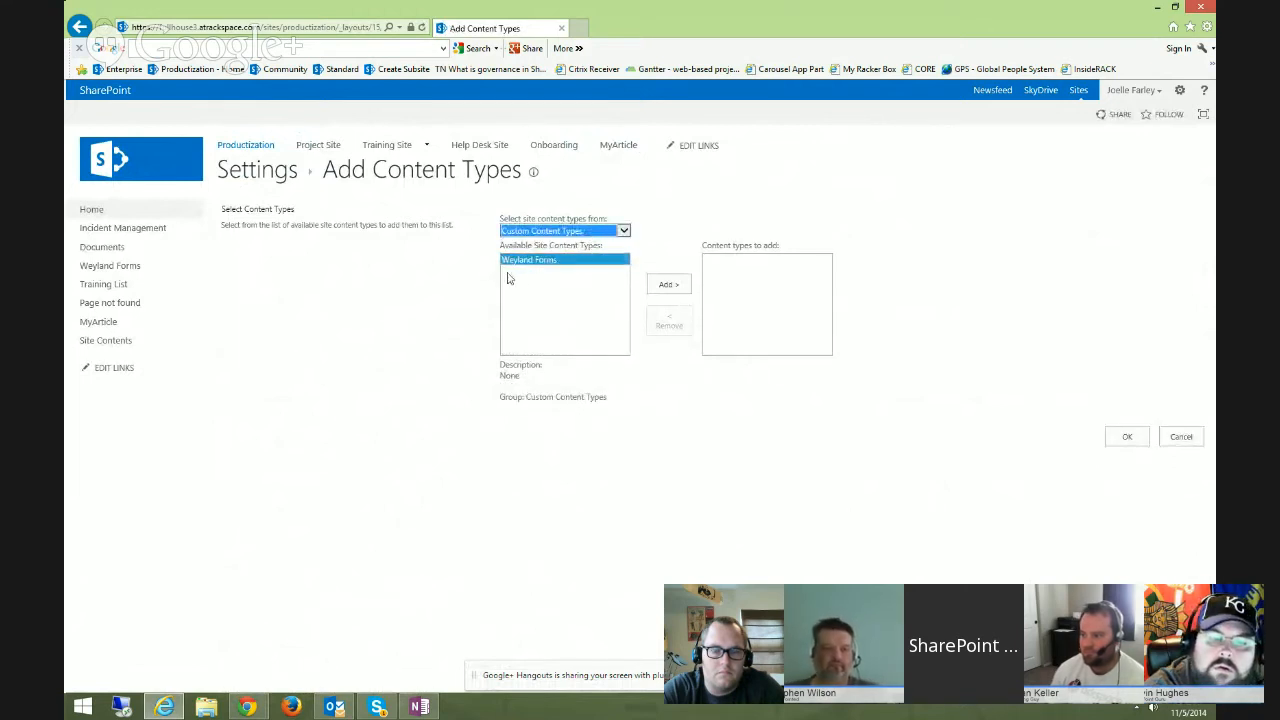
click(1180, 436)
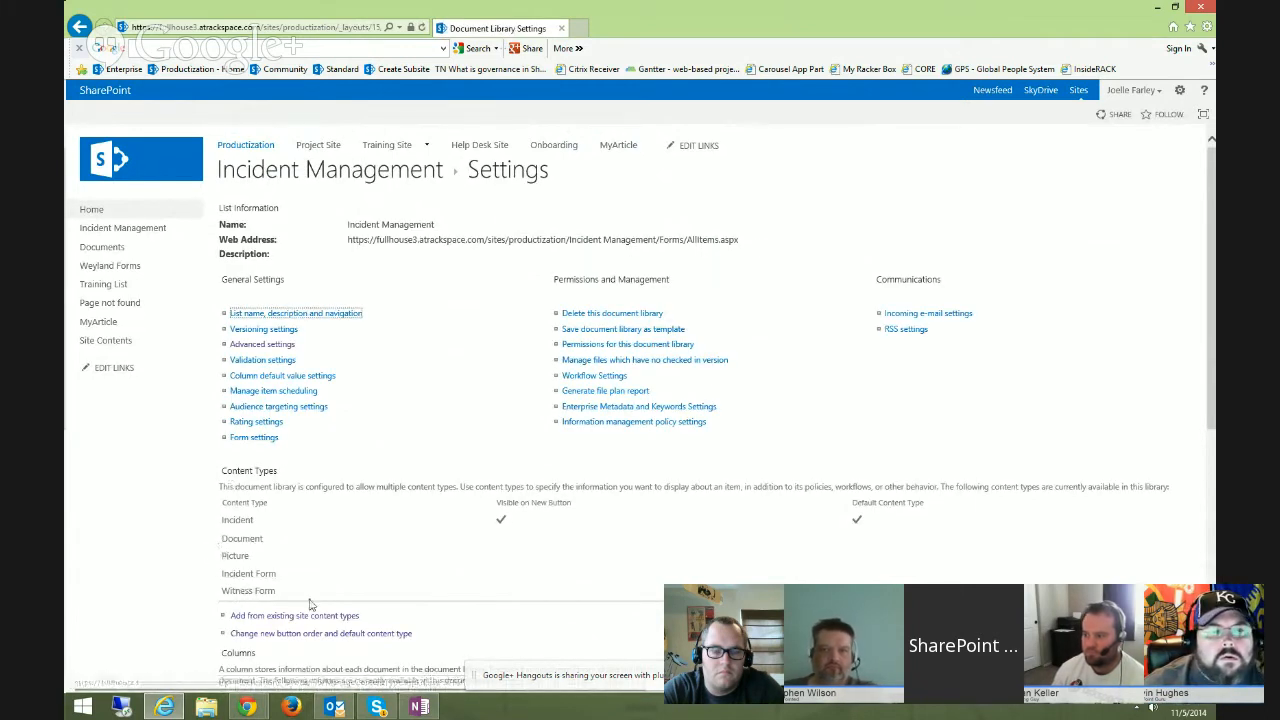
Return to the Incident Management library, view the form for a new Incident document set, and cancel it
click(285, 185)
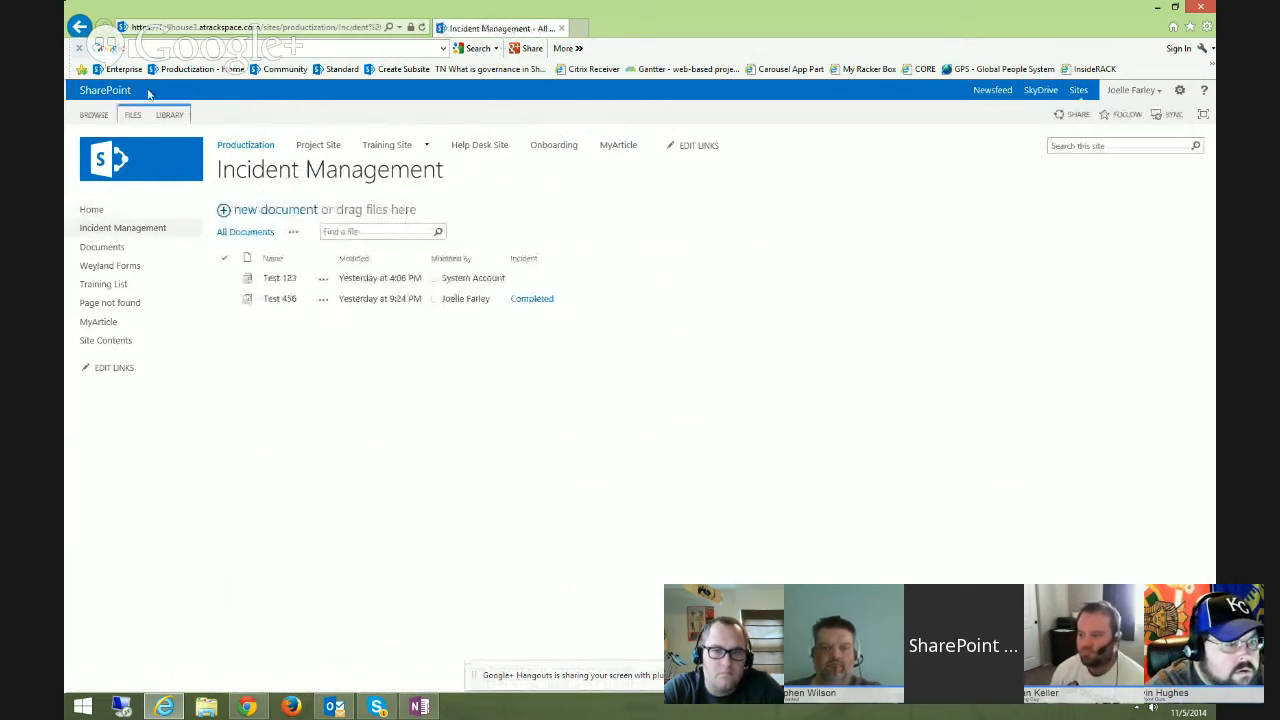
click(130, 118)
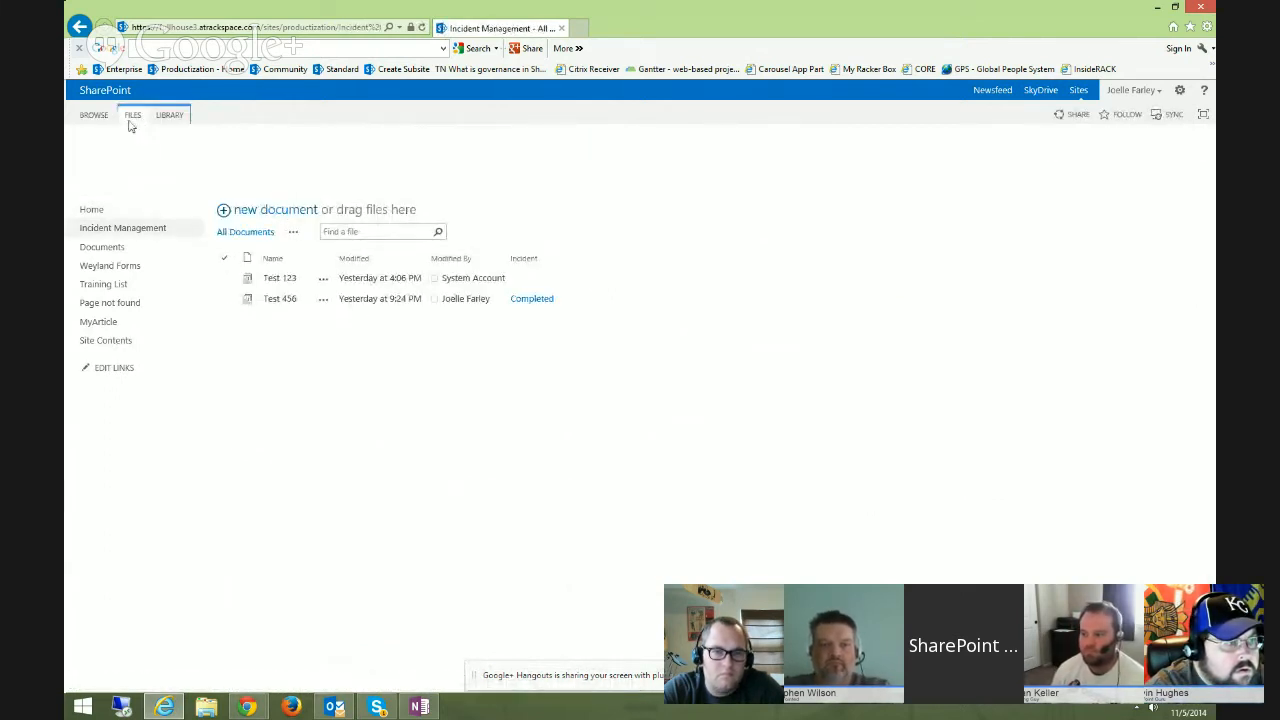
click(90, 160)
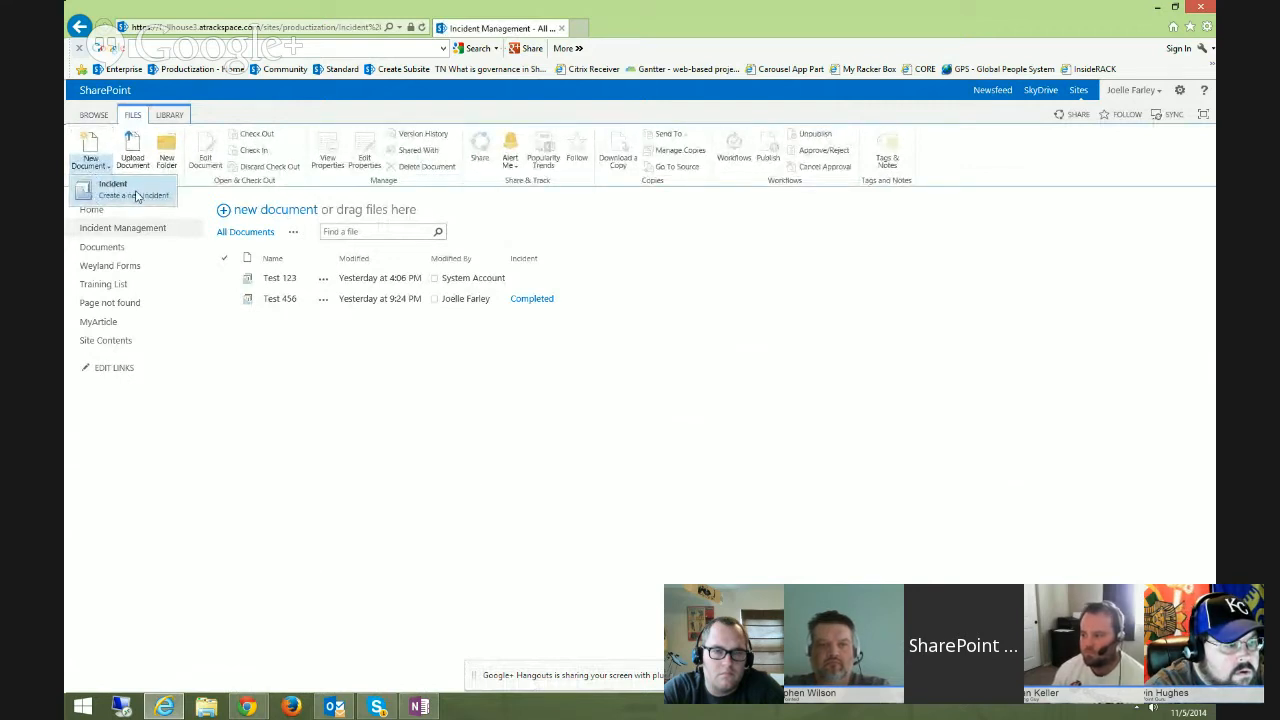
click(135, 189)
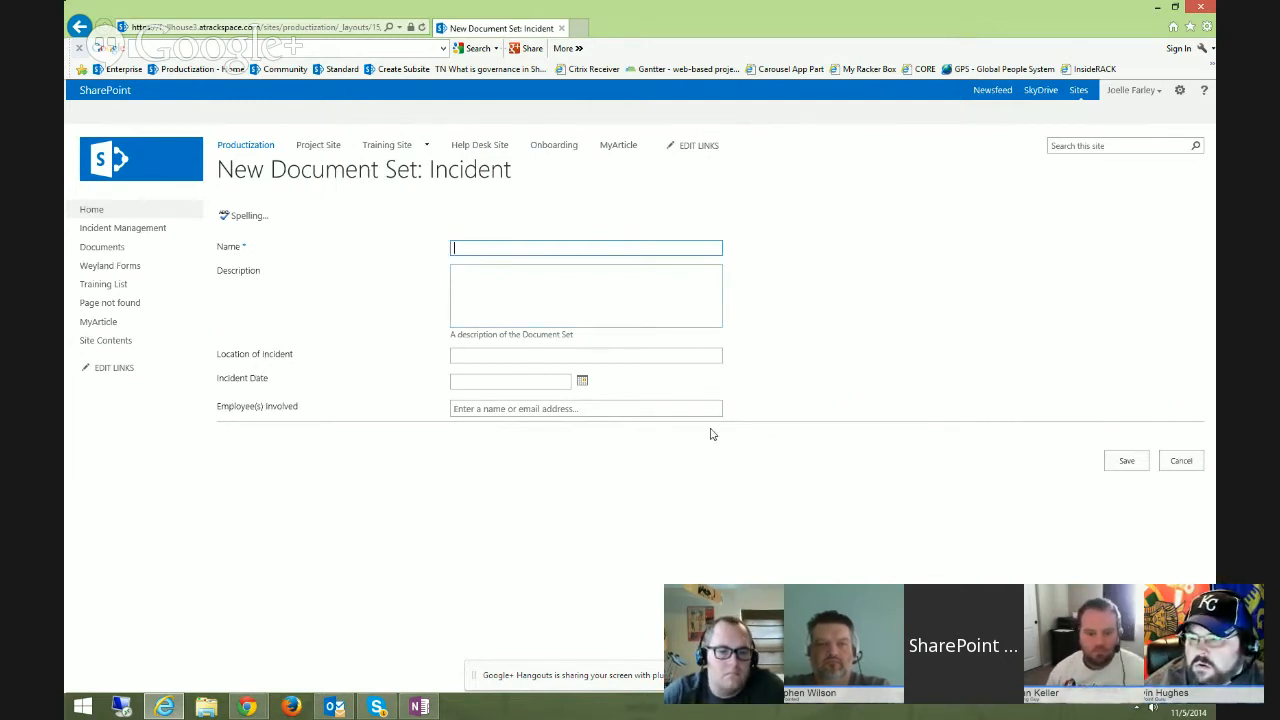
click(1183, 463)
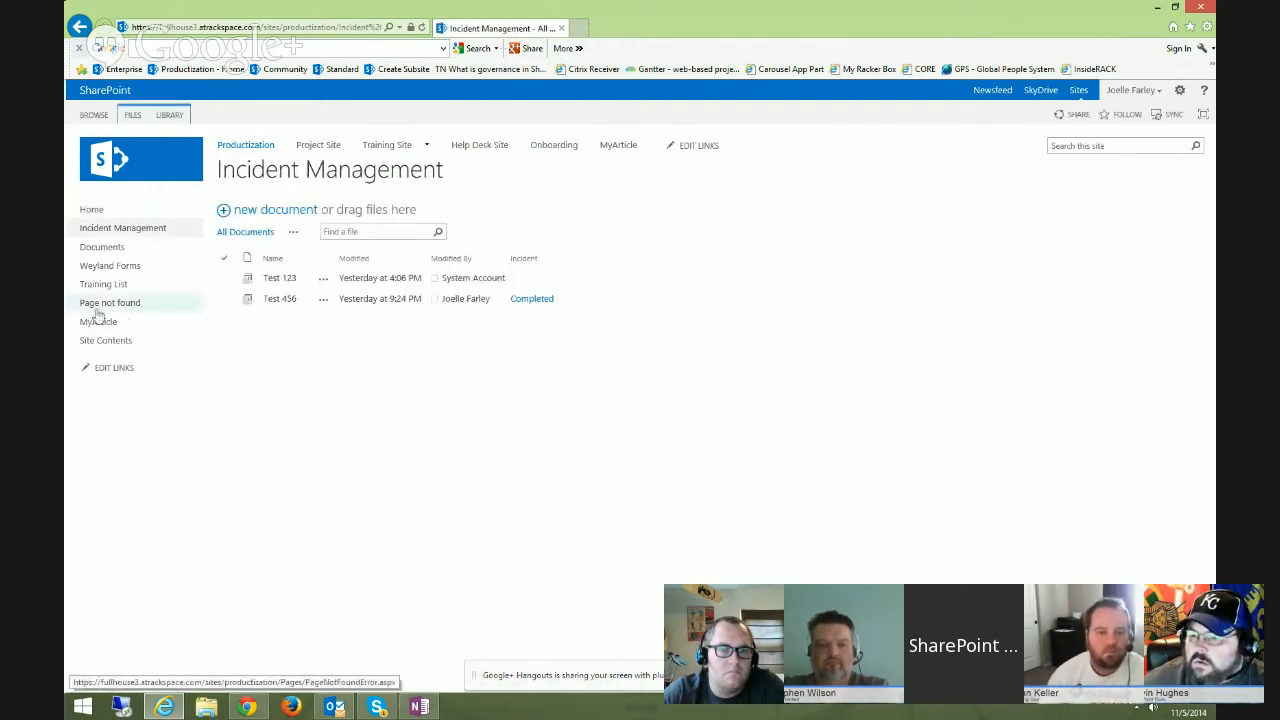
Bring up the site's content types from Site Settings and open the Document Set settings of the Incident content type
click(1180, 90)
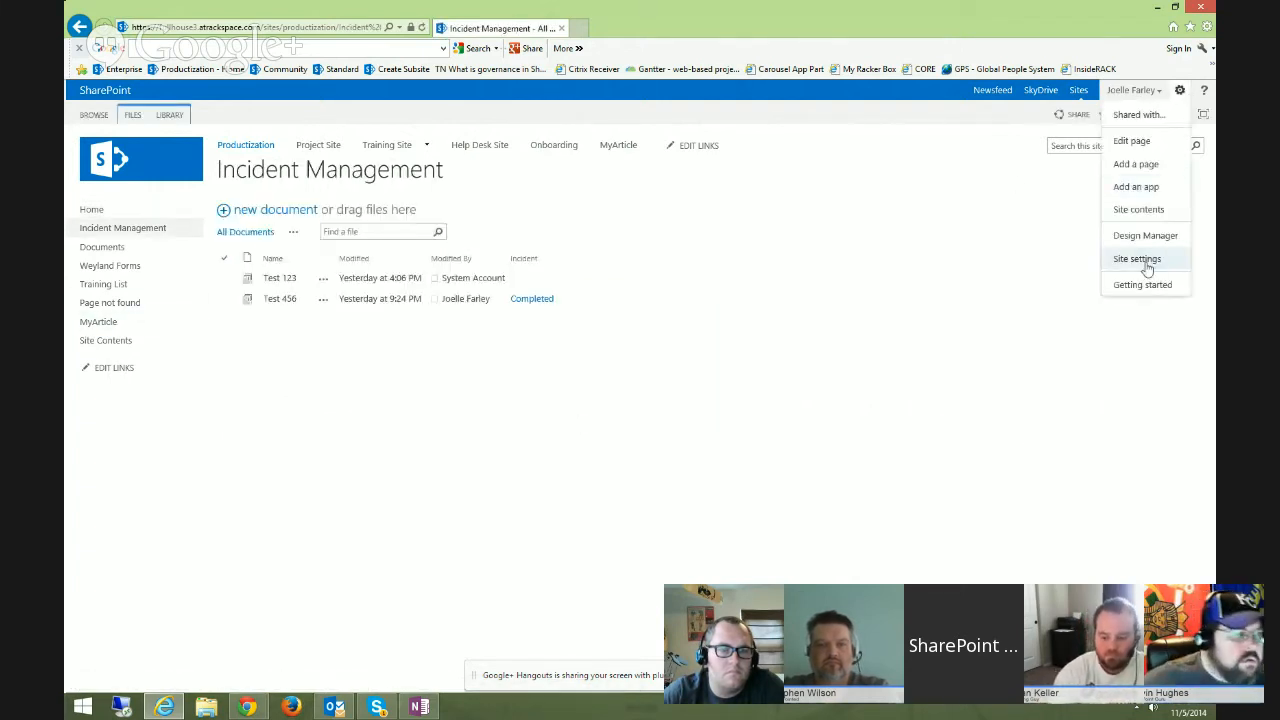
click(1146, 262)
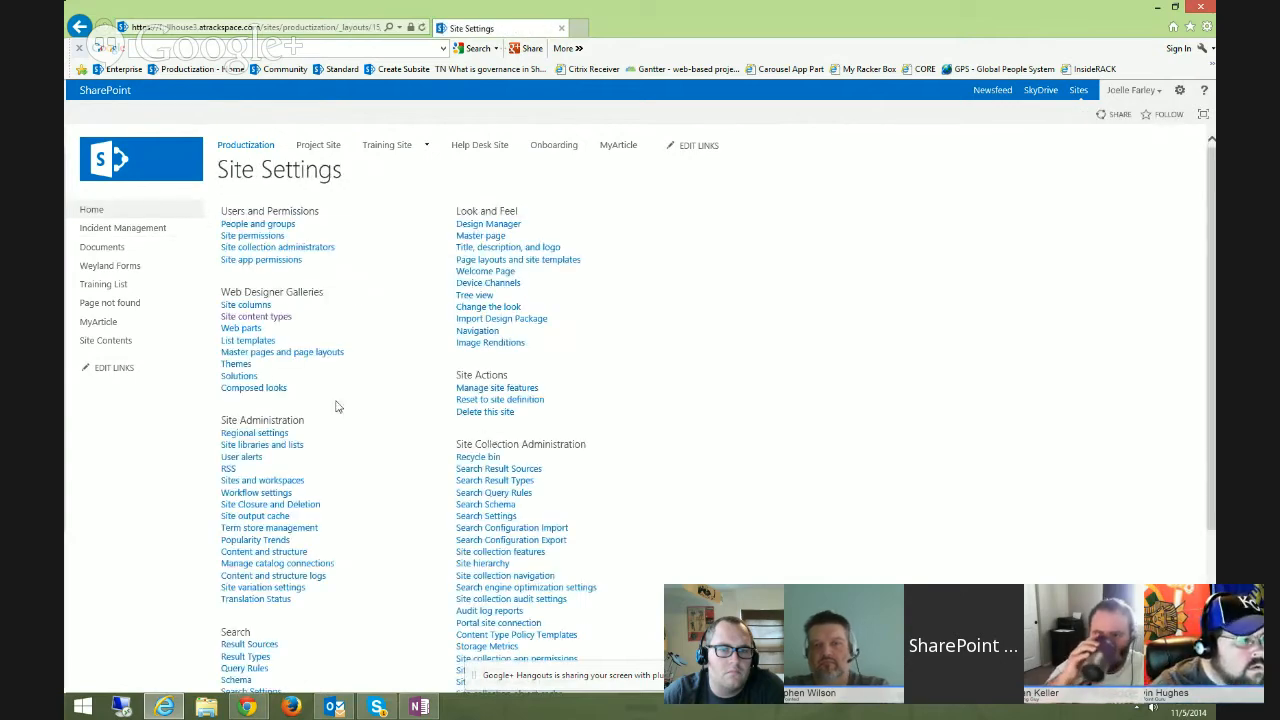
click(258, 317)
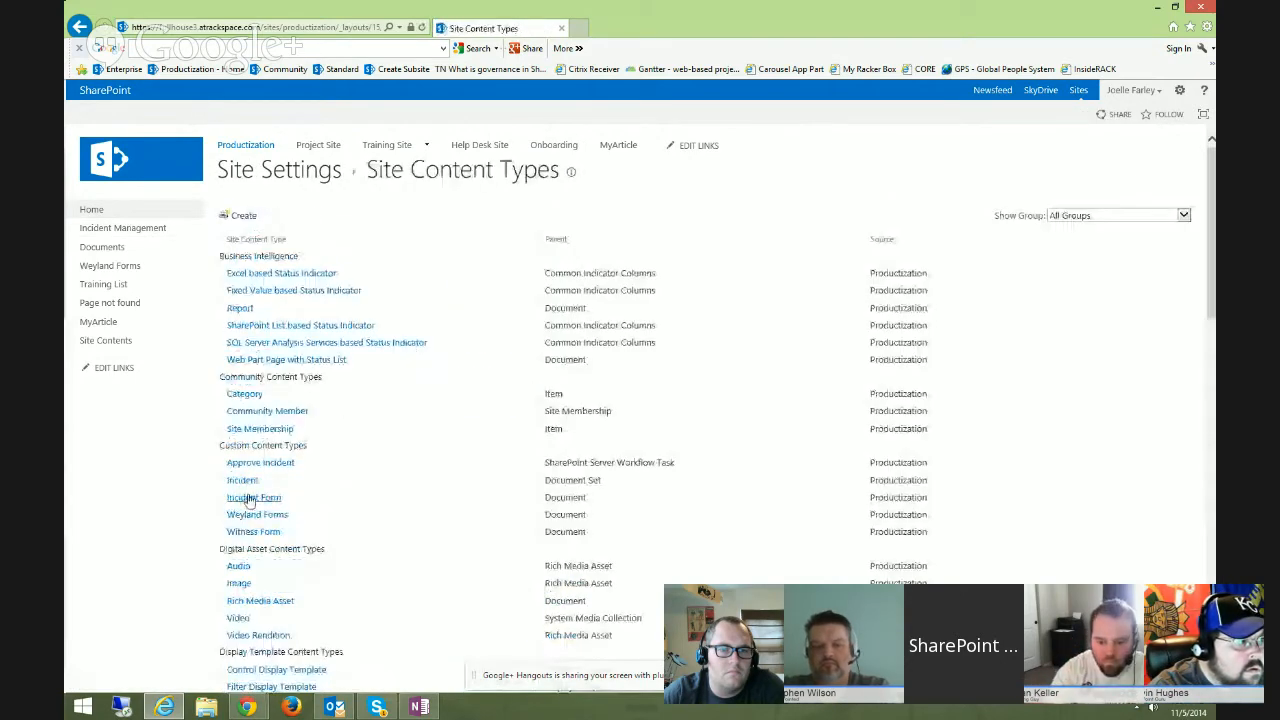
click(244, 482)
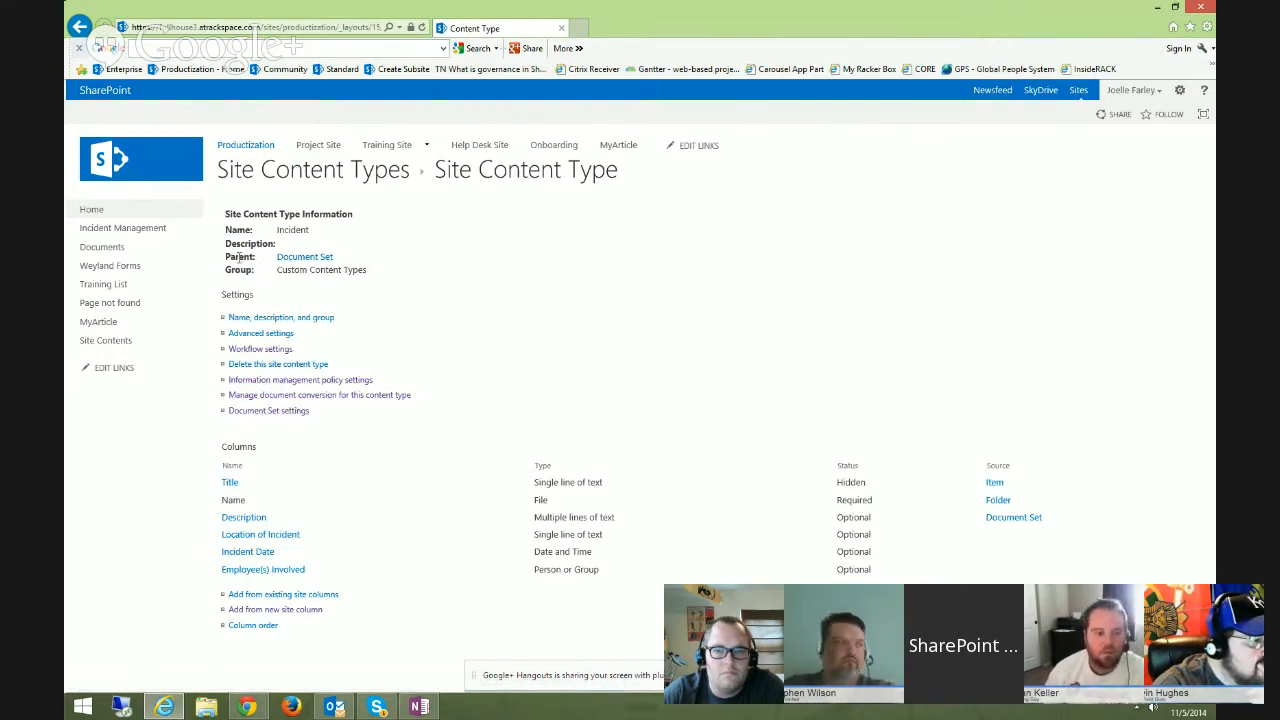
click(270, 411)
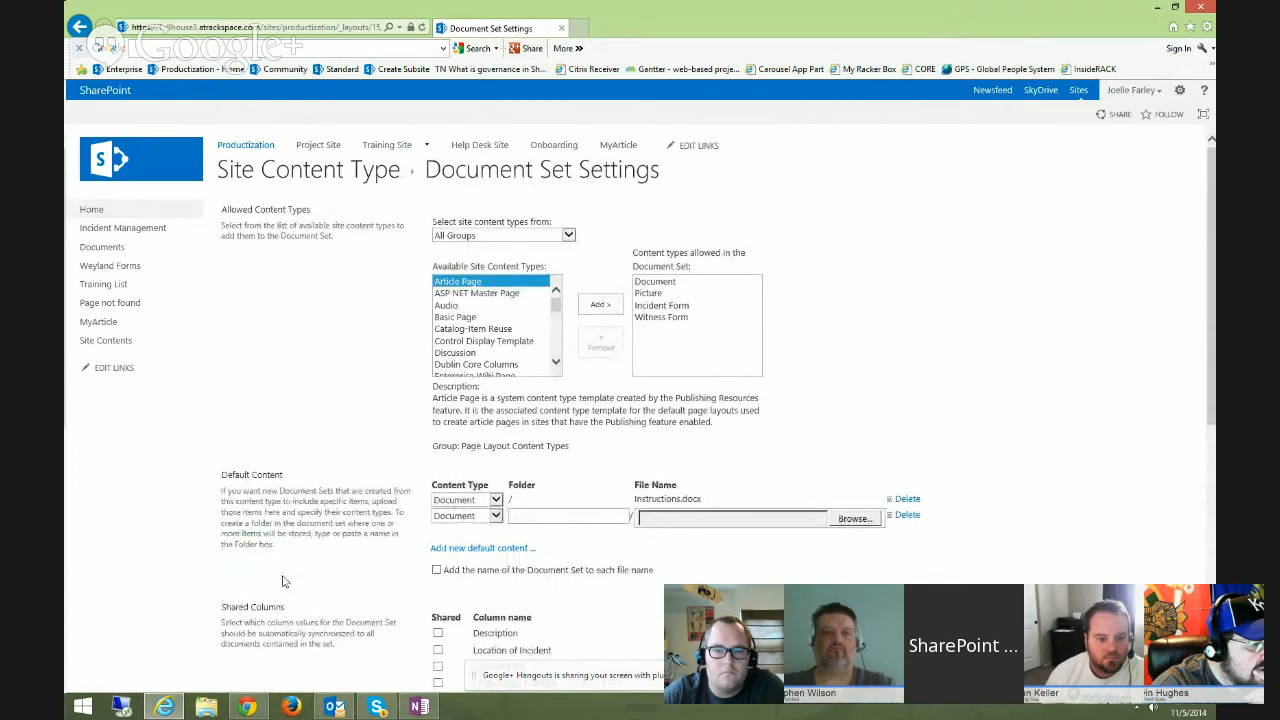
Keep the second default content row's content type as Document and choose Procedure A.docx as its file
scroll(283, 581, down, 5)
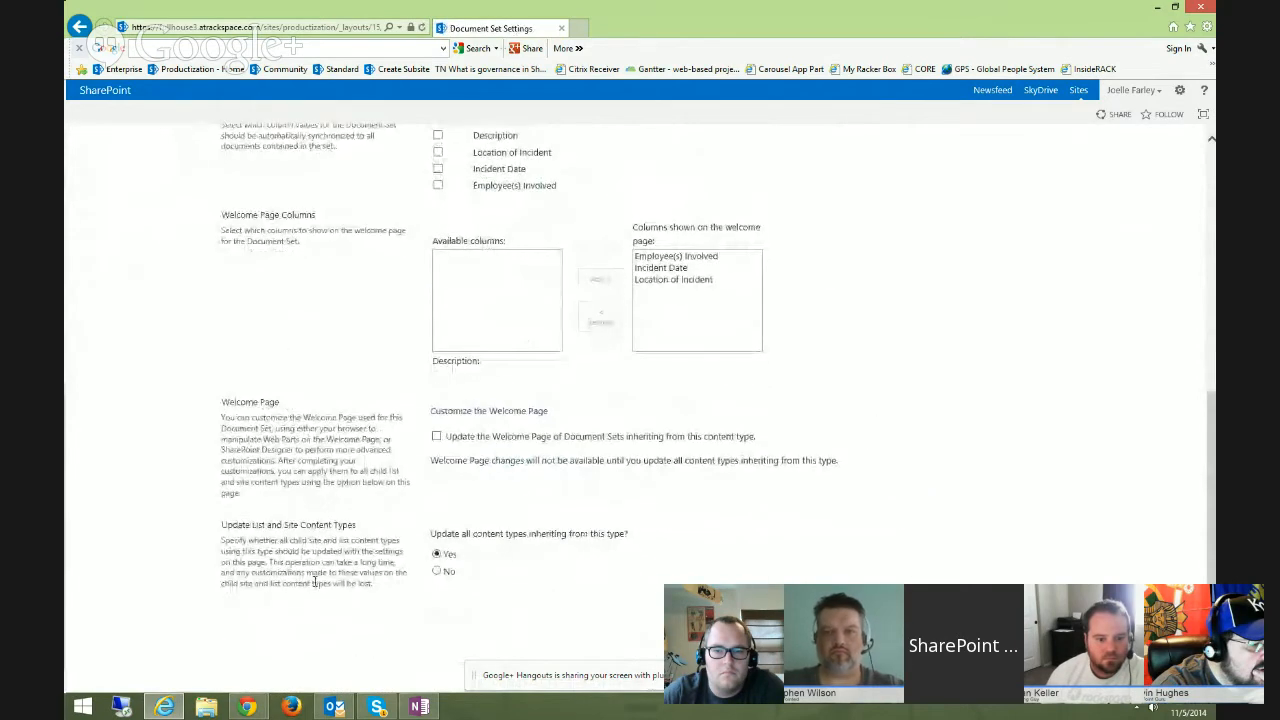
scroll(314, 582, up, 6)
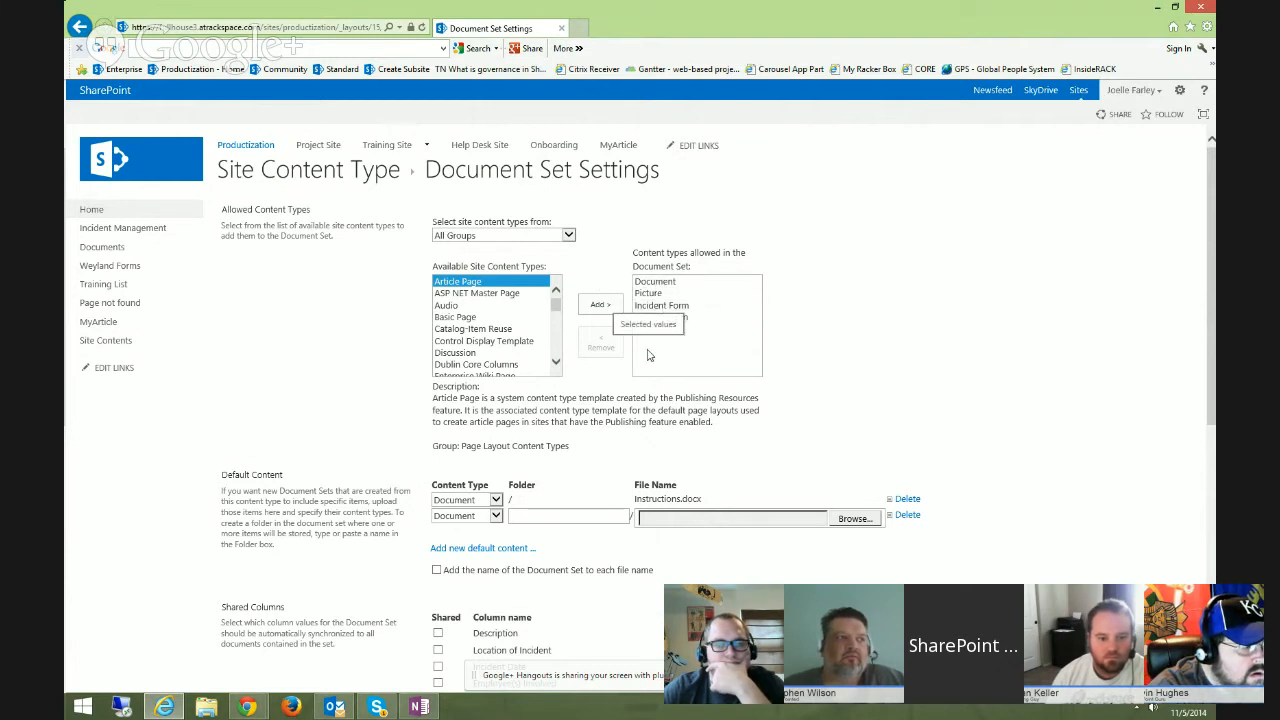
scroll(833, 348, down, 1)
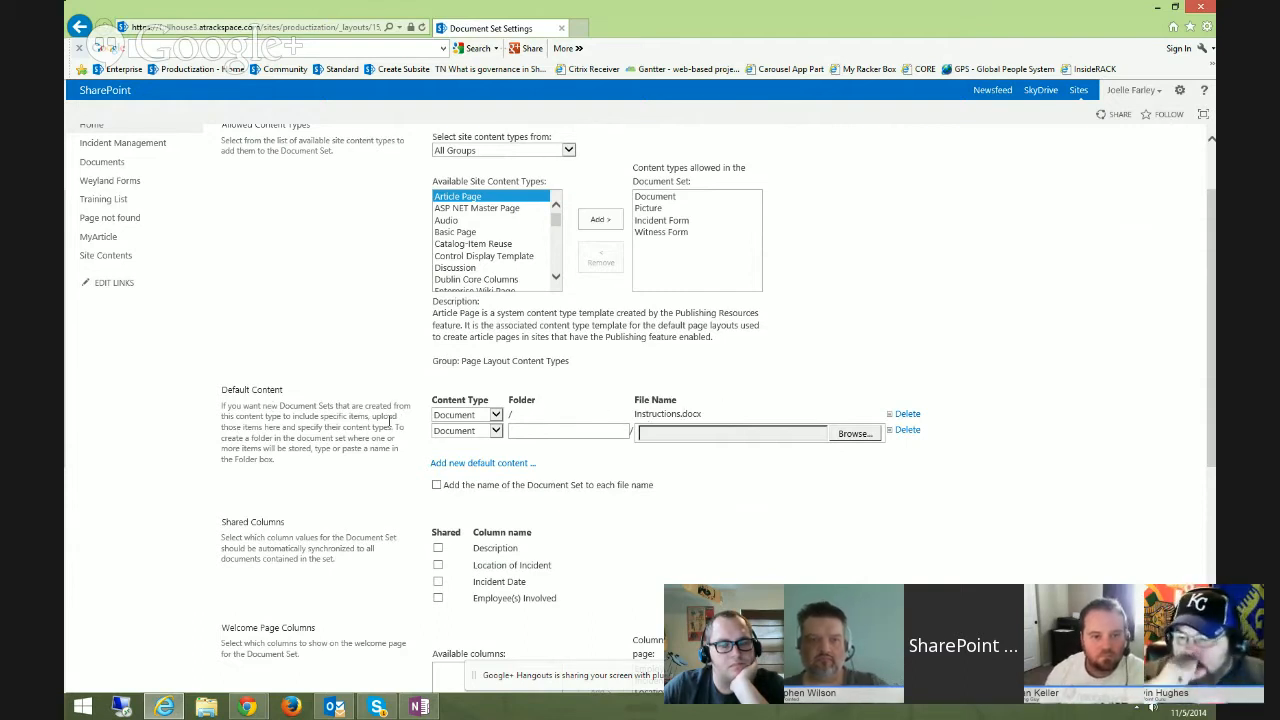
click(495, 432)
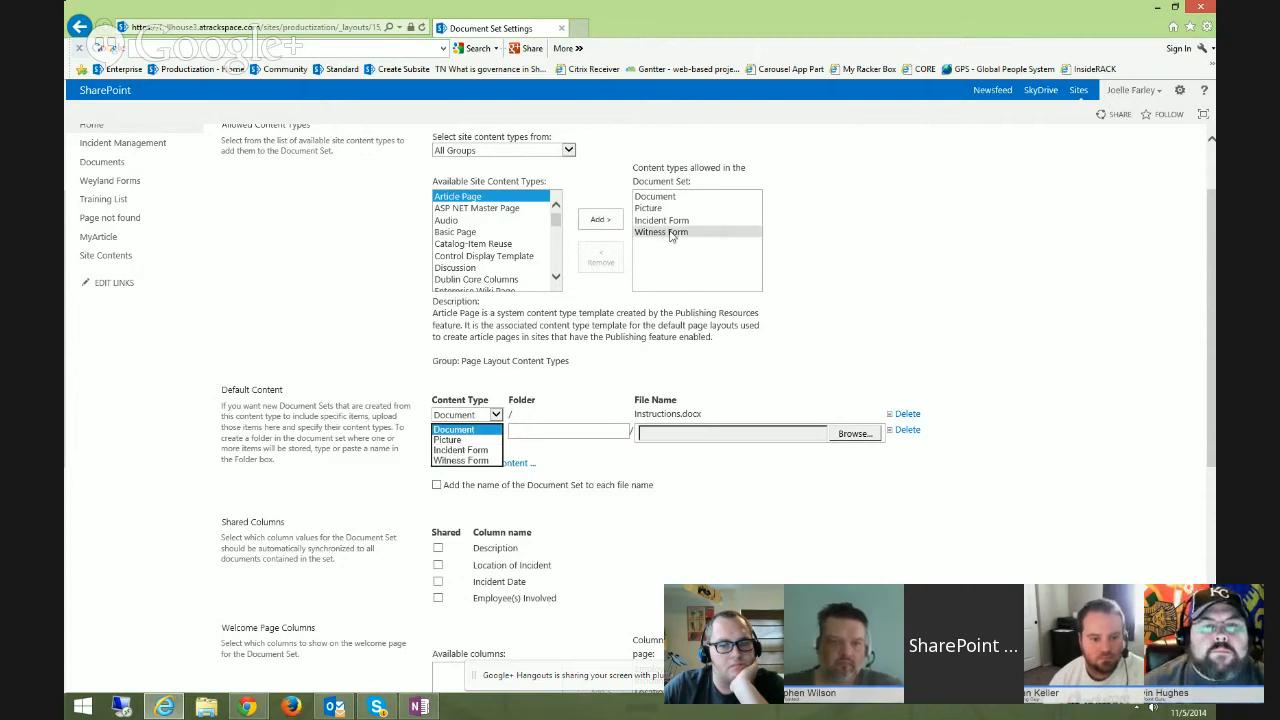
click(490, 430)
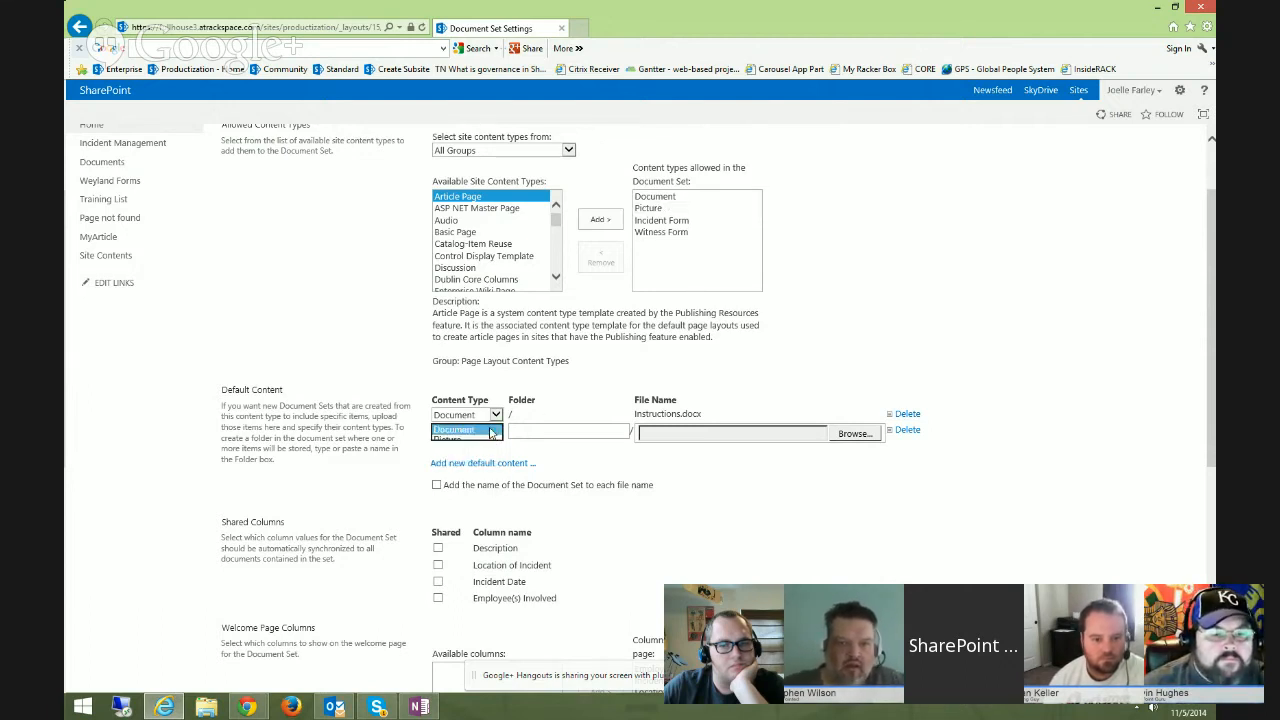
click(855, 434)
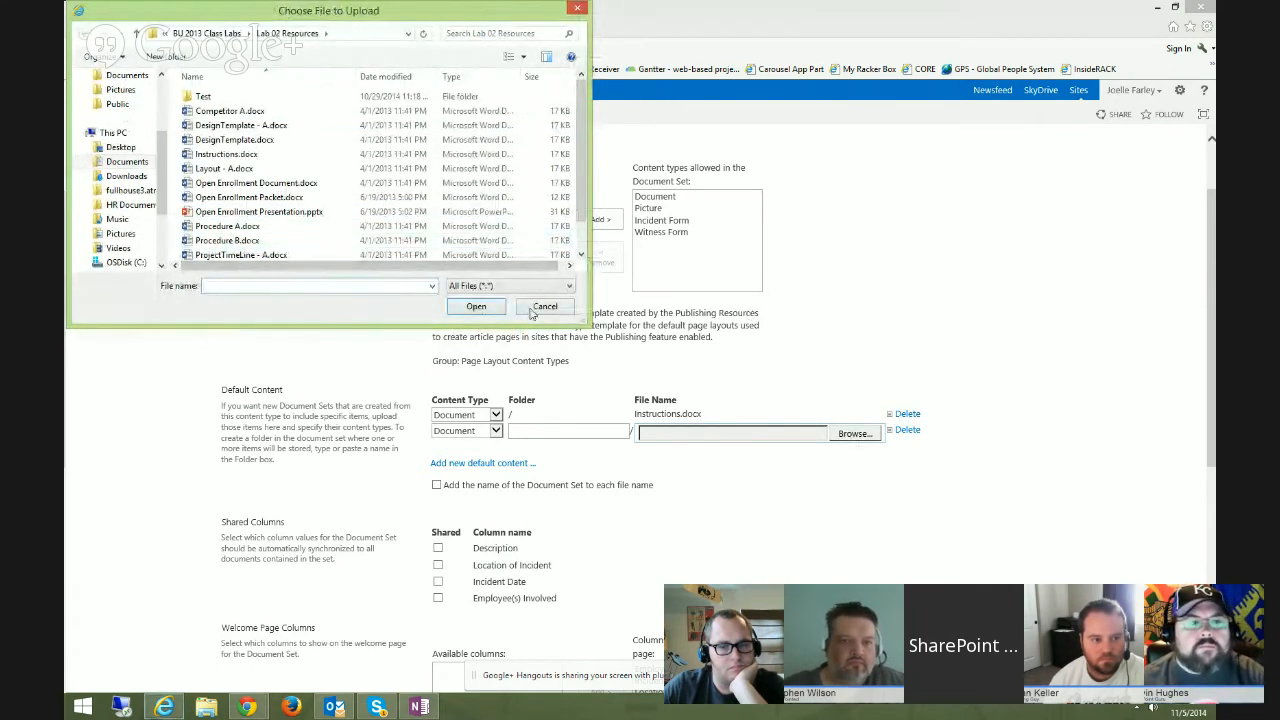
click(222, 228)
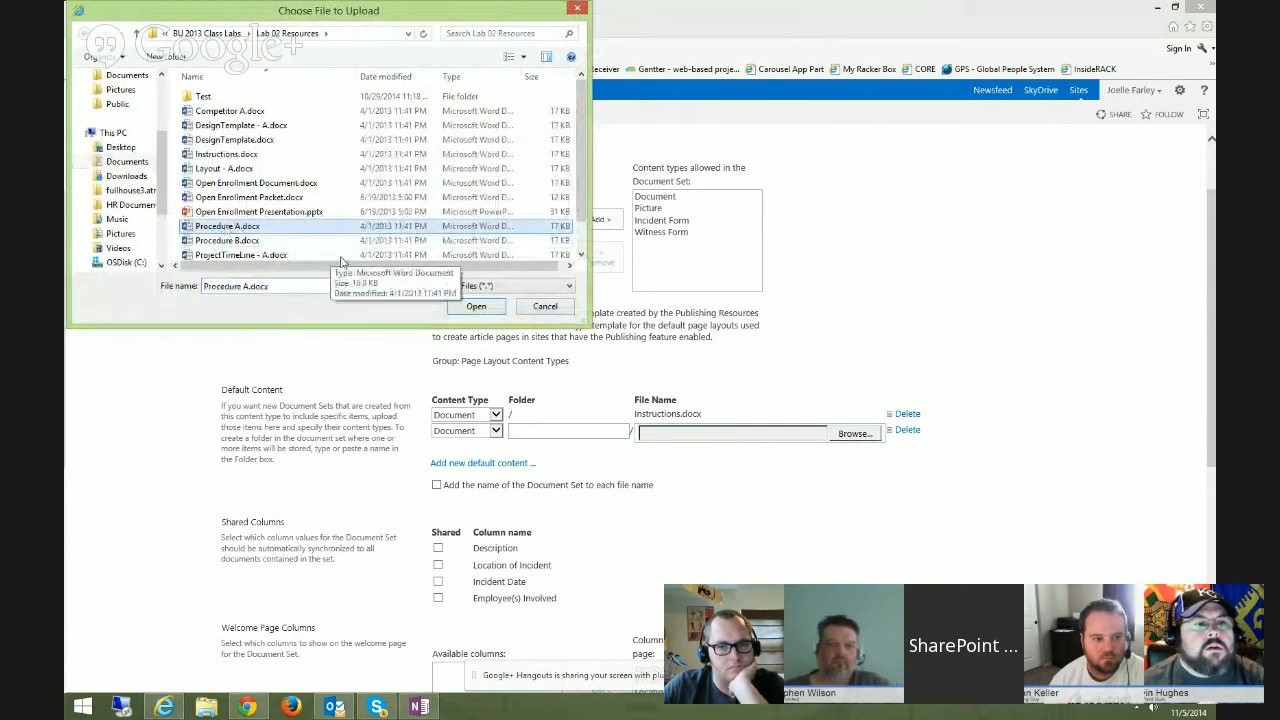
click(489, 307)
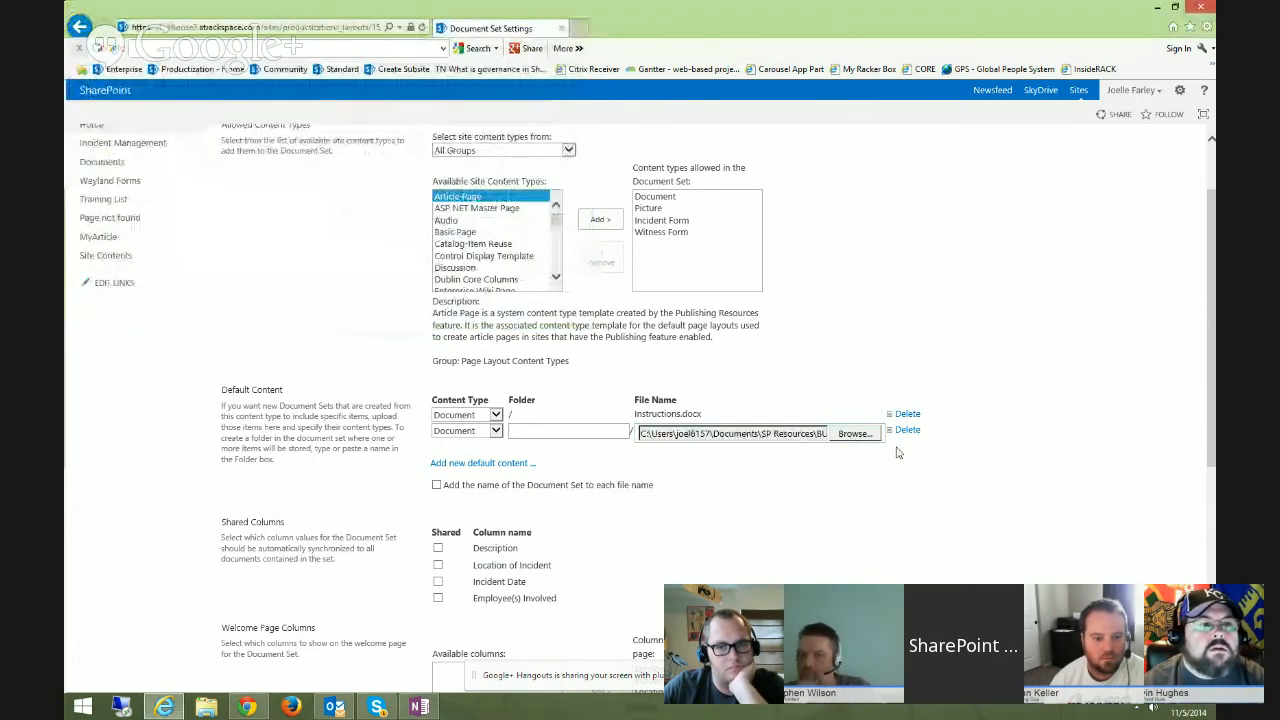
Review the document set's allowed content types, default content, shared columns and welcome page column settings
scroll(740, 462, down, 1)
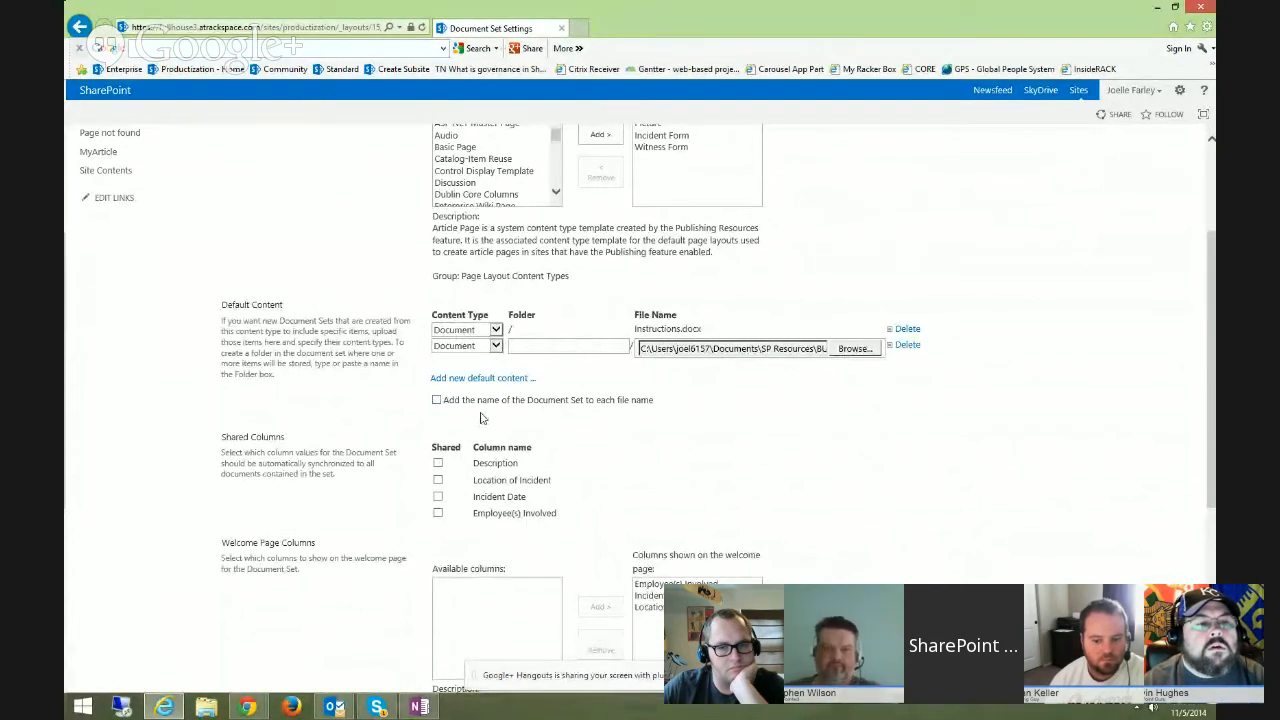
scroll(480, 418, down, 1)
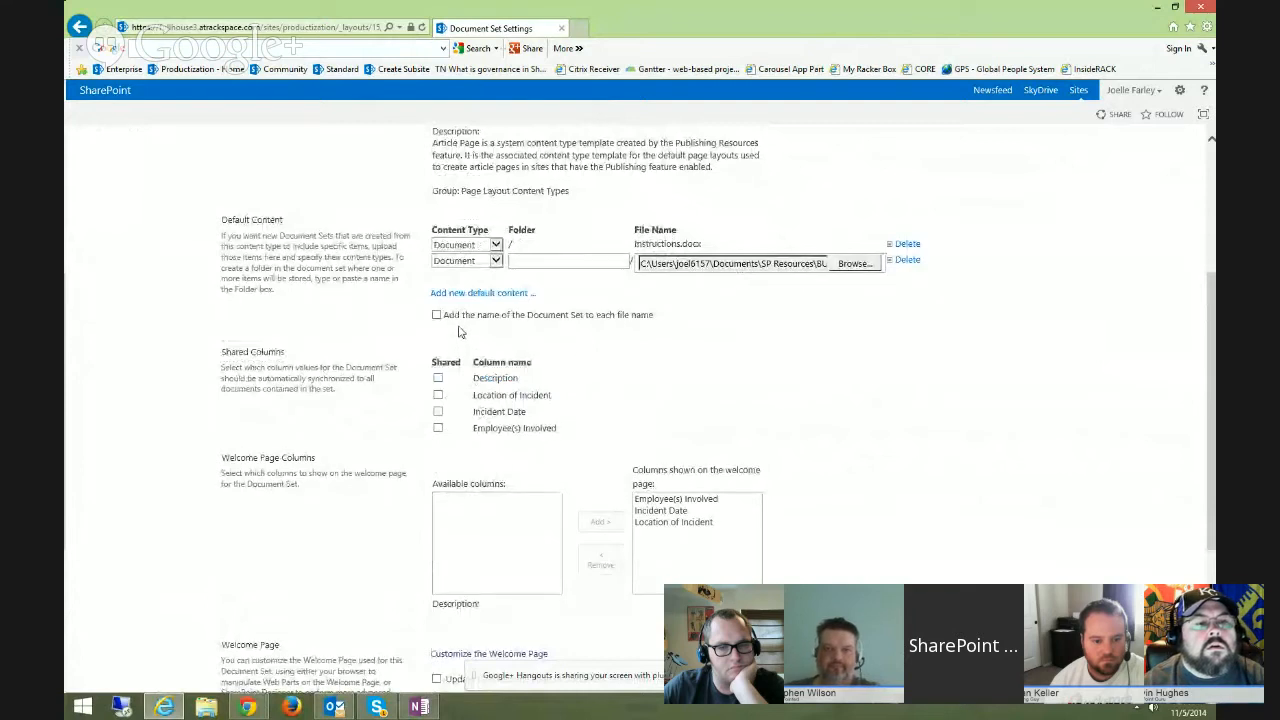
scroll(461, 332, down, 1)
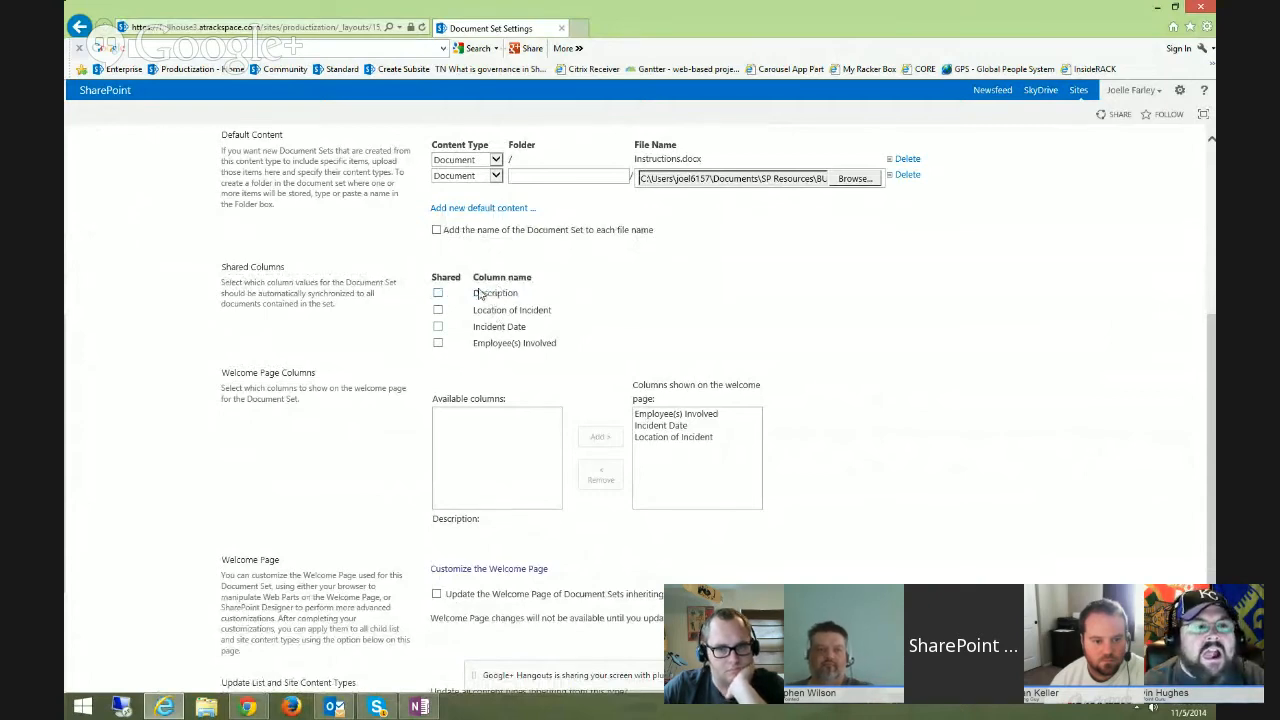
scroll(263, 323, up, 2)
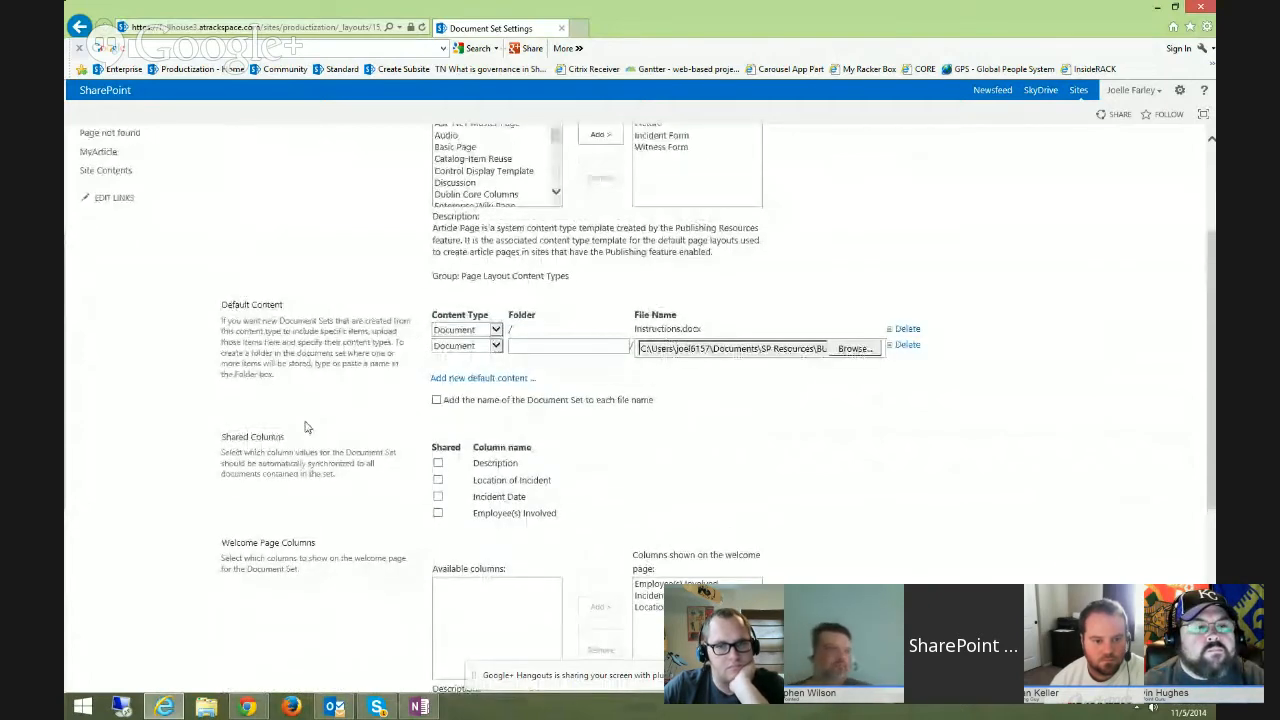
scroll(340, 440, up, 2)
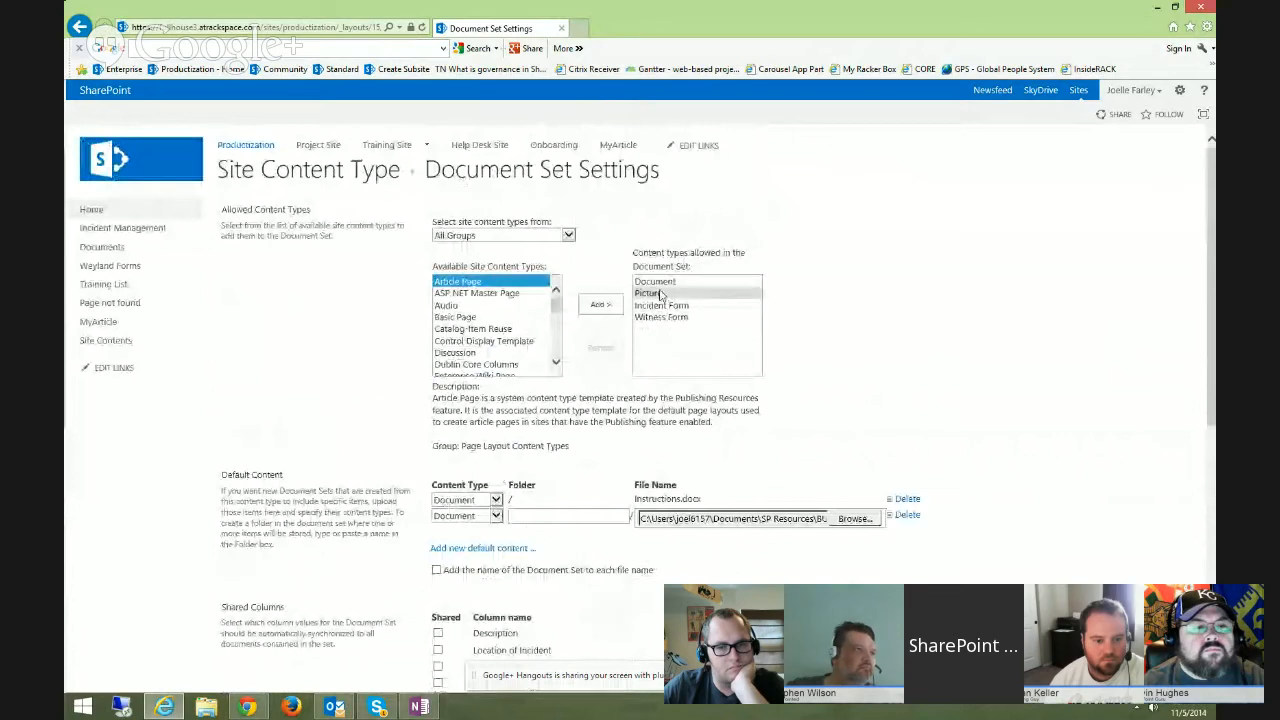
scroll(540, 425, down, 3)
scroll(518, 398, up, 2)
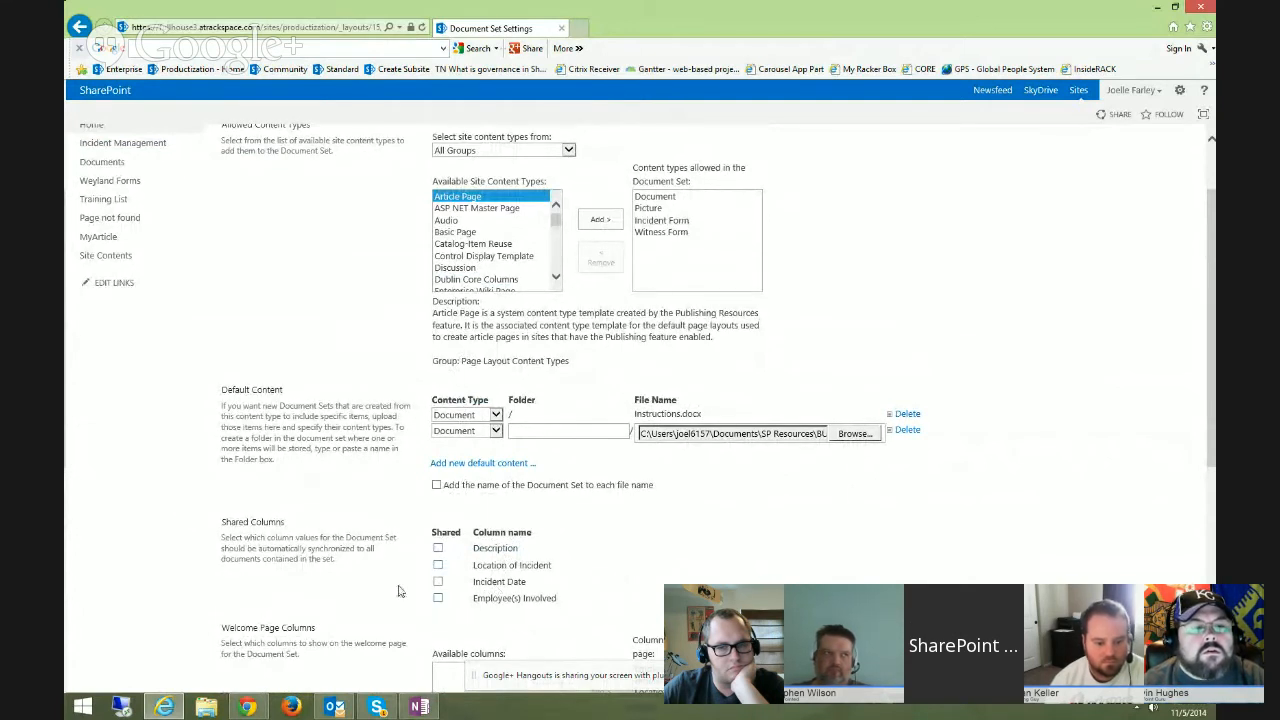
scroll(475, 530, down, 2)
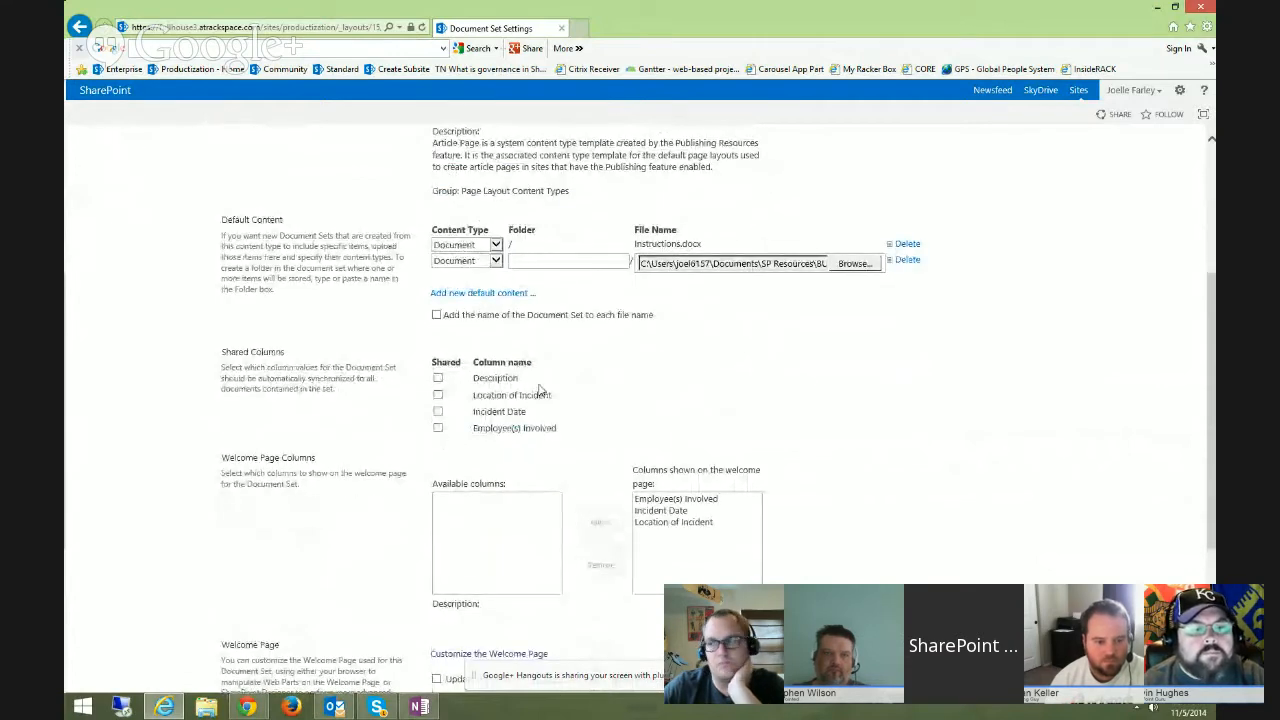
scroll(603, 453, up, 2)
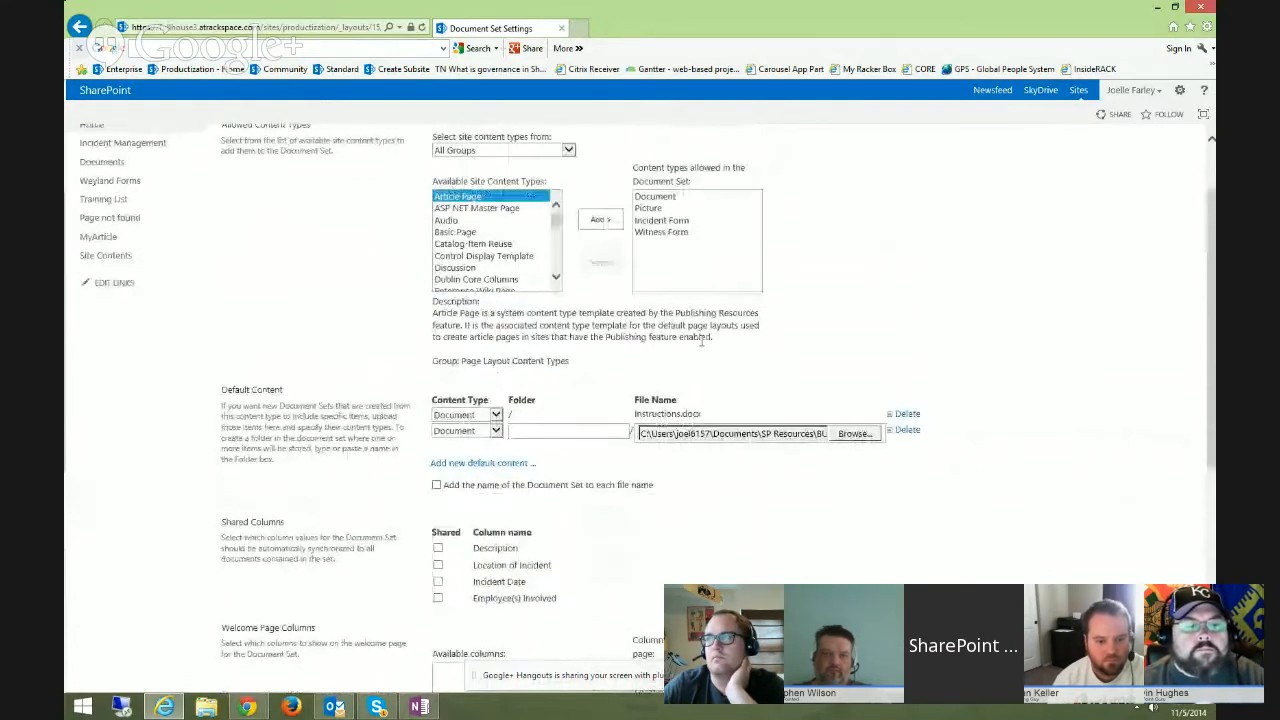
scroll(560, 500, down, 3)
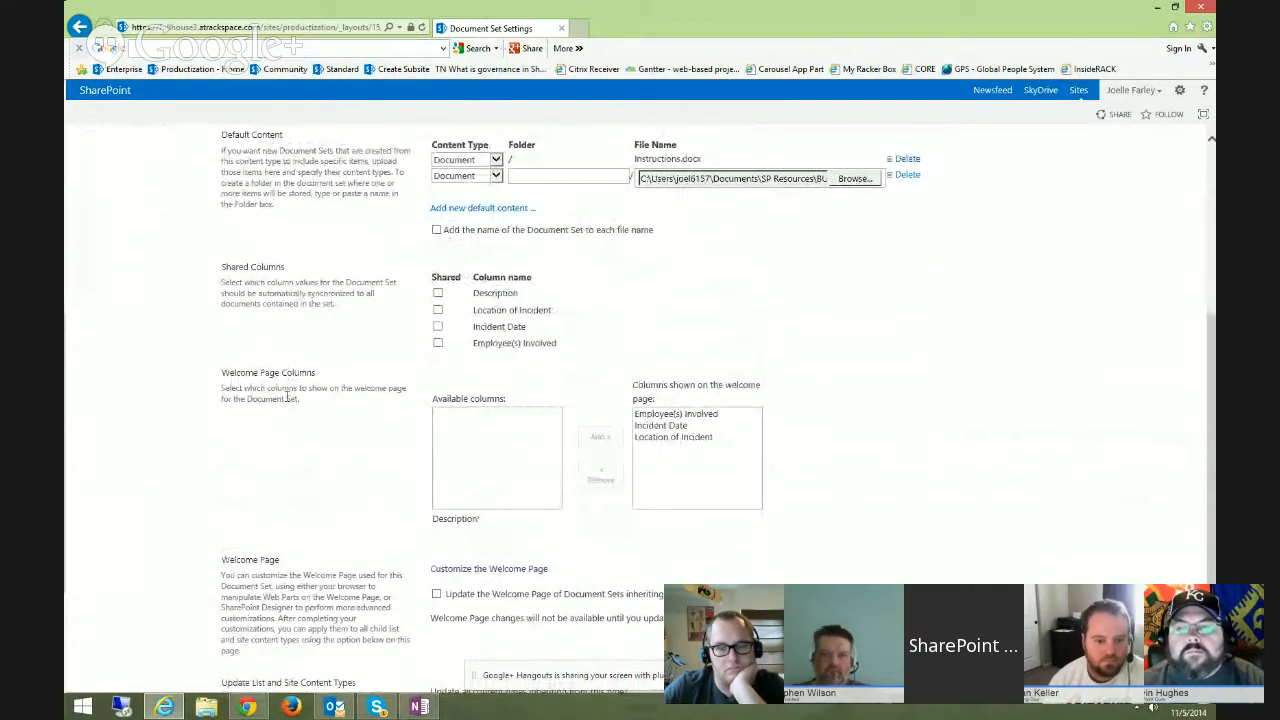
scroll(295, 410, down, 1)
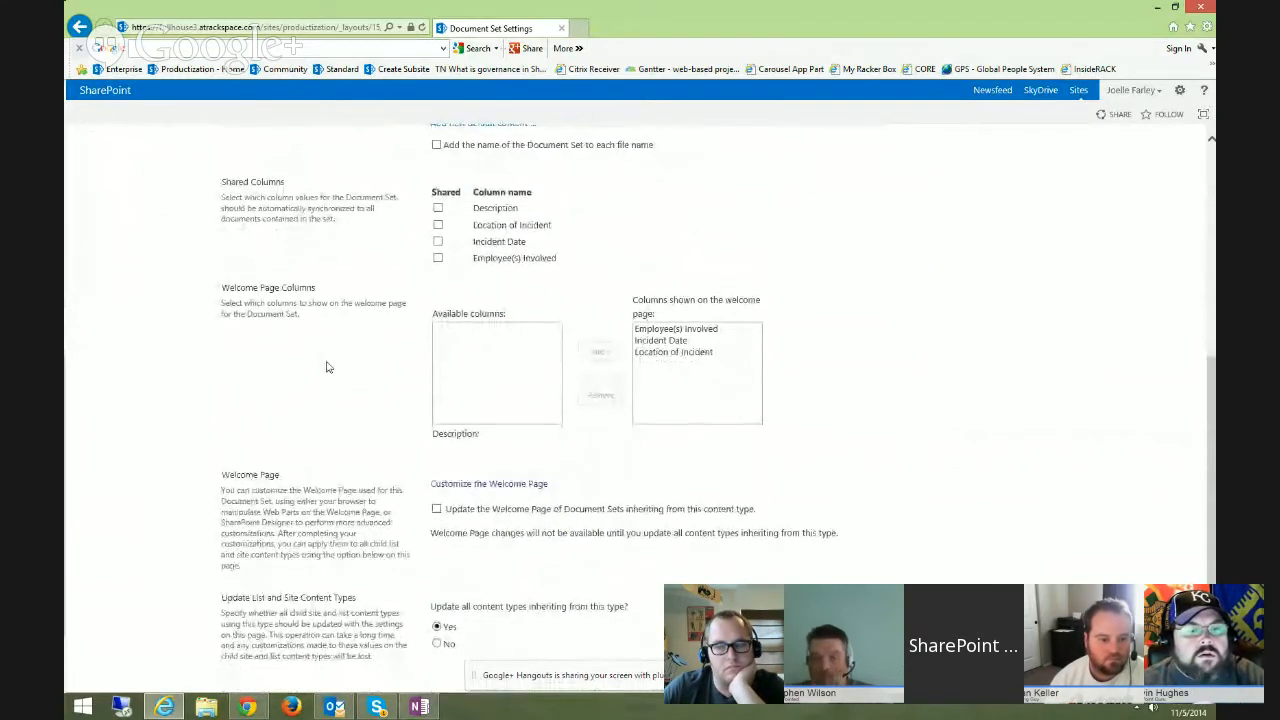
In a duplicate of the current tab, open the Test document set from the Documents library to view its welcome page
right_click(522, 28)
click(580, 151)
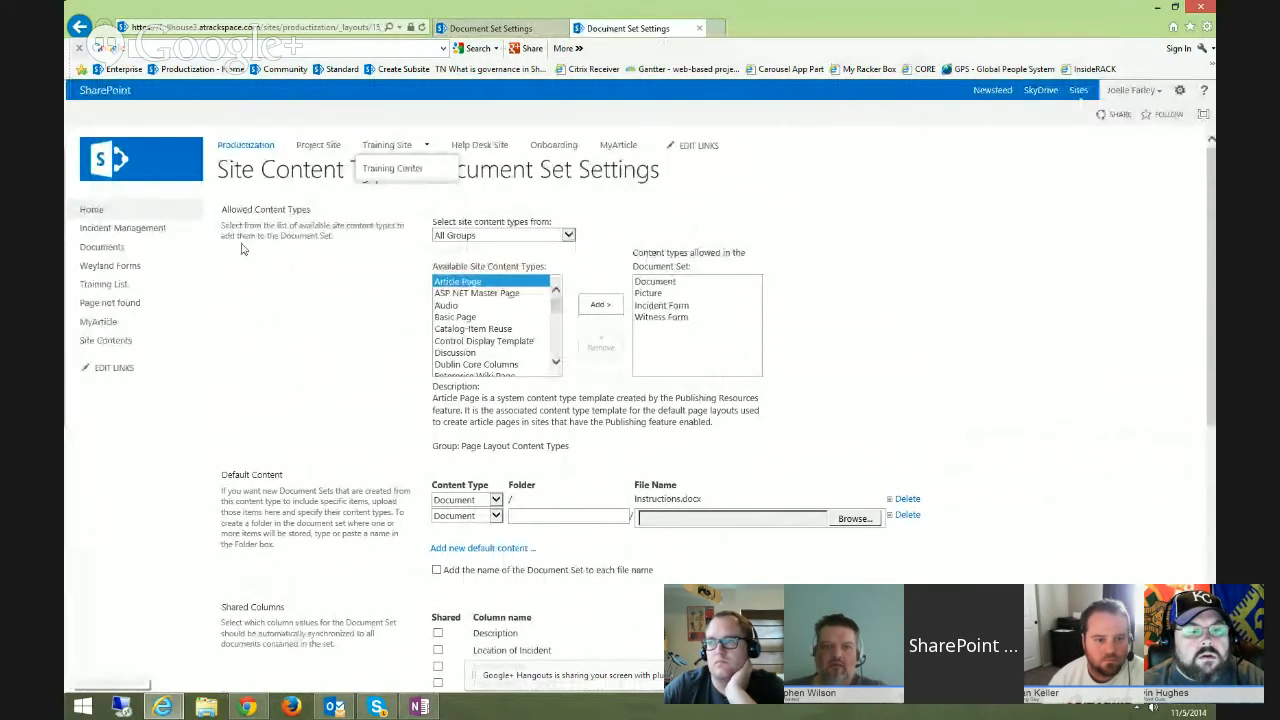
click(146, 229)
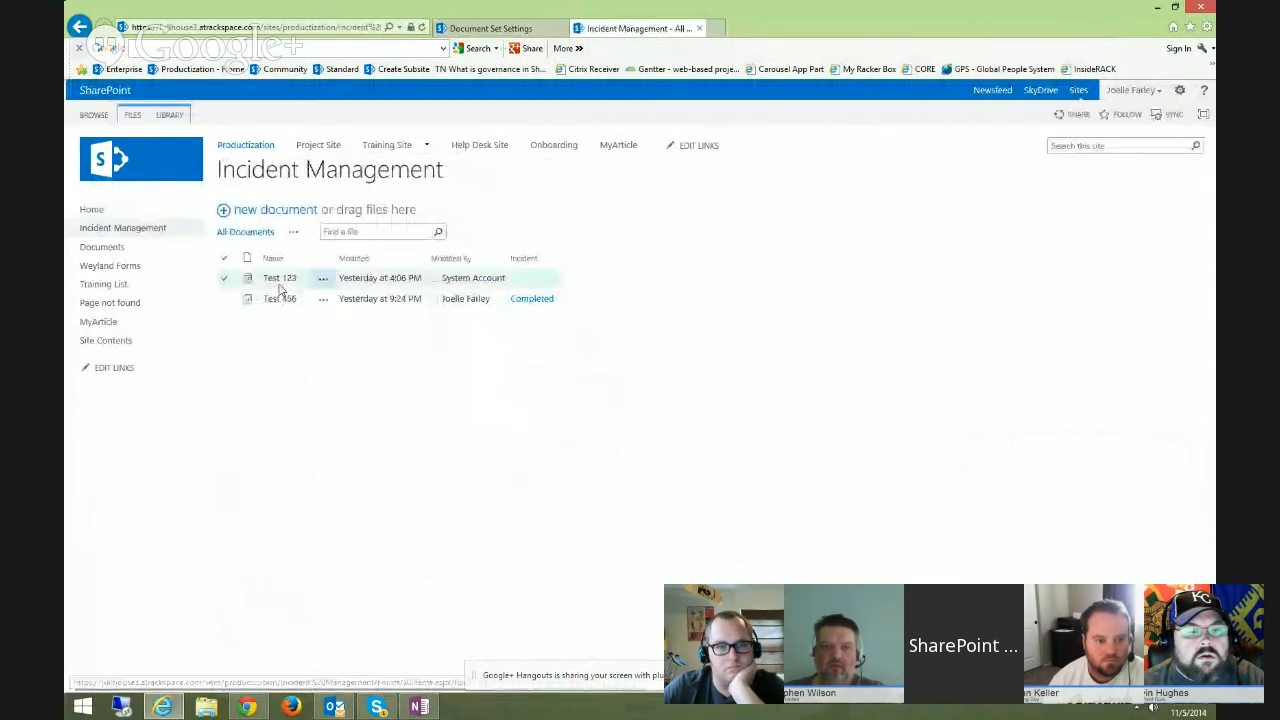
click(103, 247)
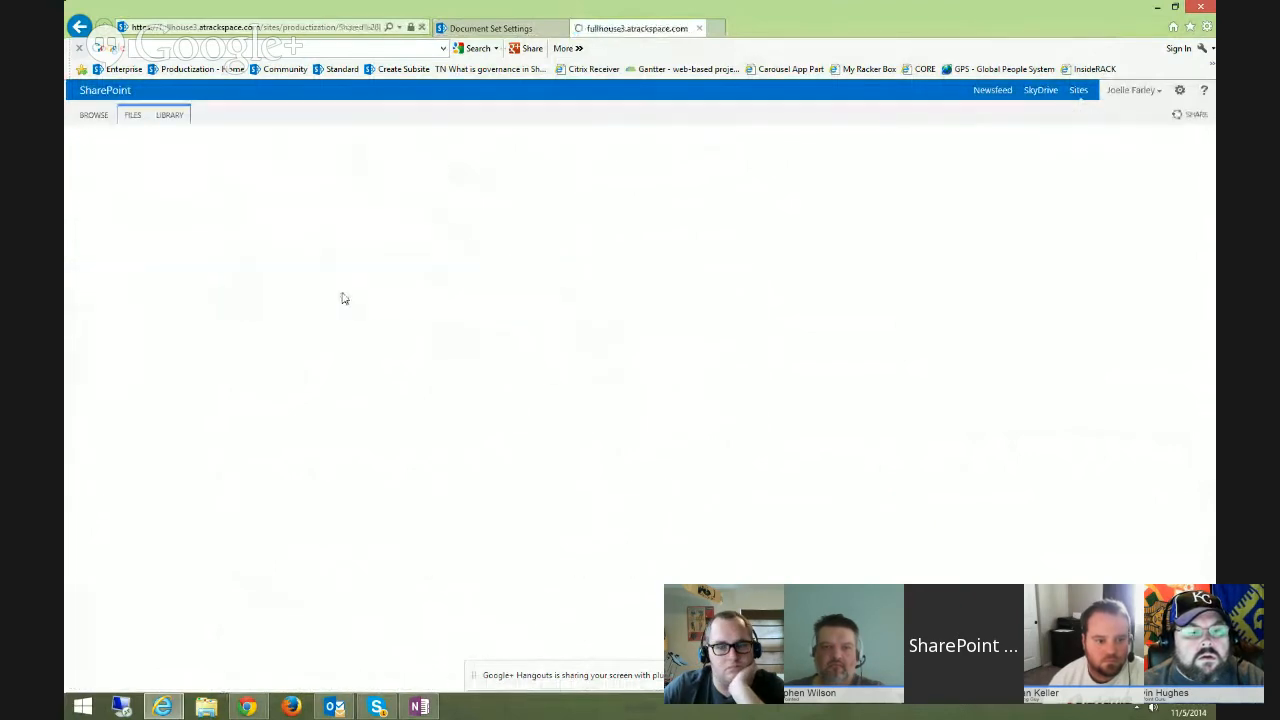
scroll(295, 413, down, 1)
click(277, 623)
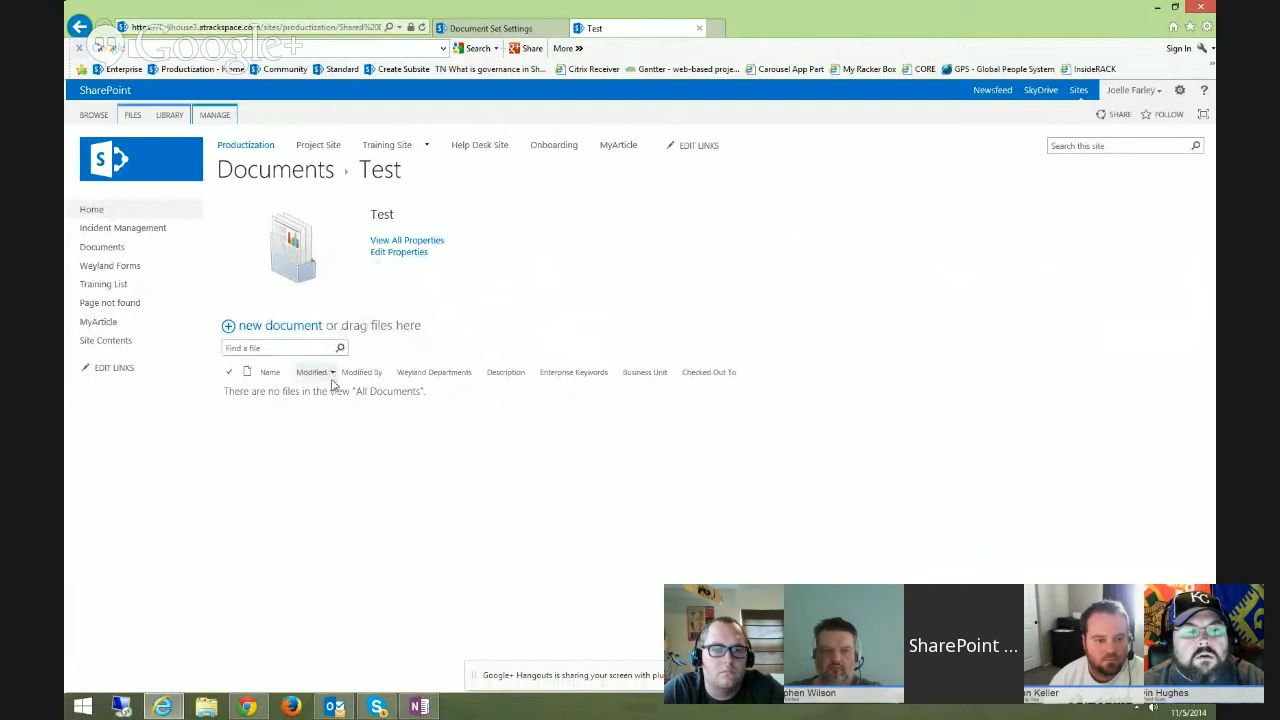
mouse_move(372, 168)
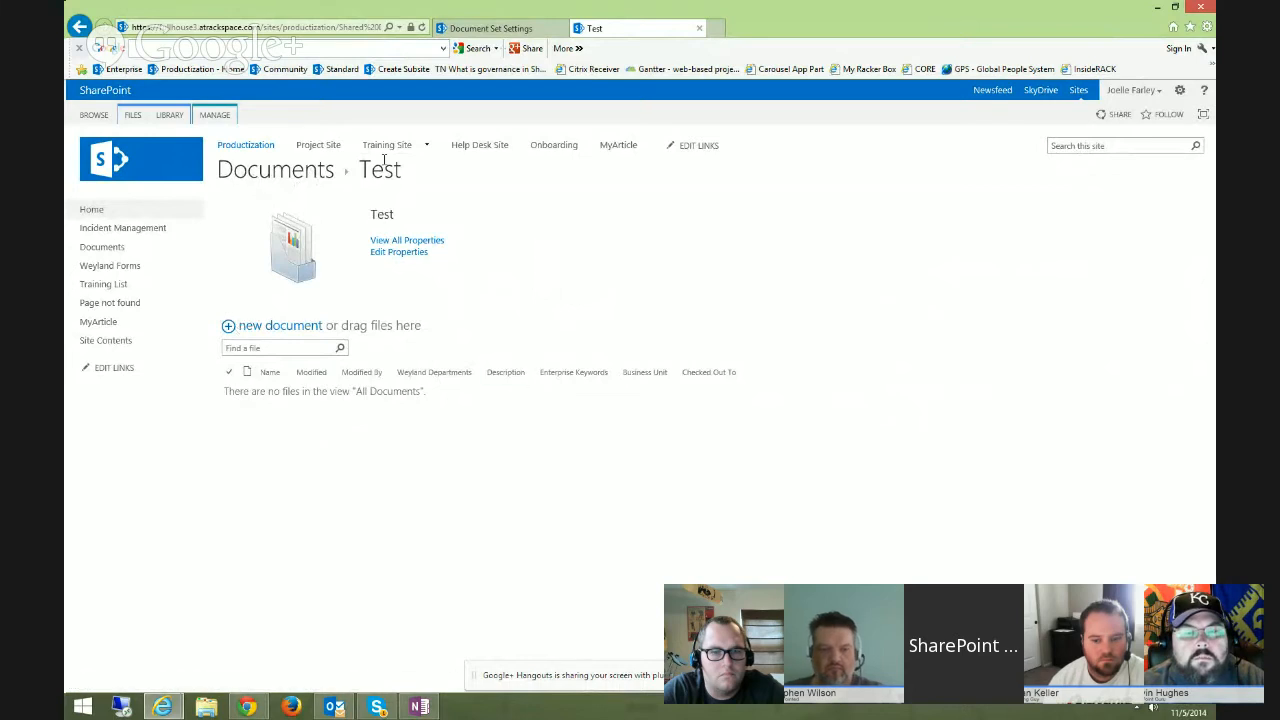
Return to the Document Set settings and review which columns are shown on the welcome page
click(488, 28)
scroll(367, 293, down, 1)
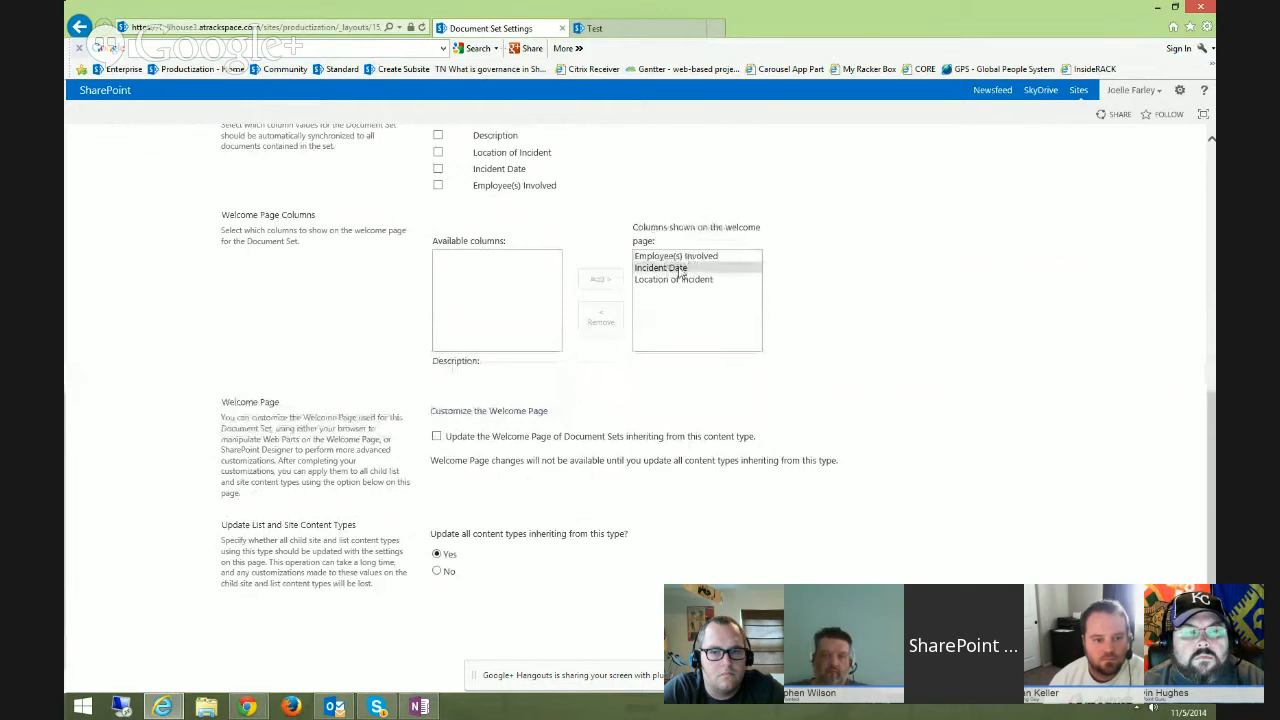
mouse_move(665, 282)
mouse_down()
mouse_move(666, 260)
mouse_move(662, 282)
mouse_up()
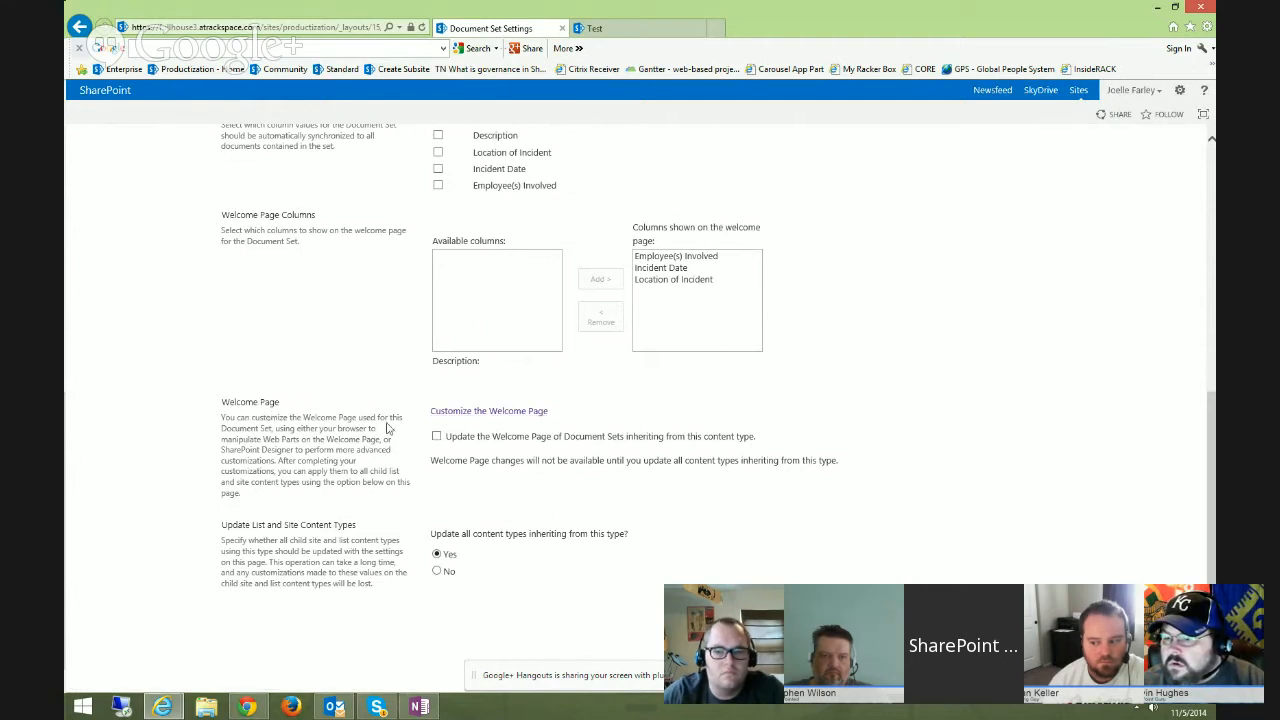
Open the Incident document set's welcome page for customization and put the page into edit mode
click(506, 416)
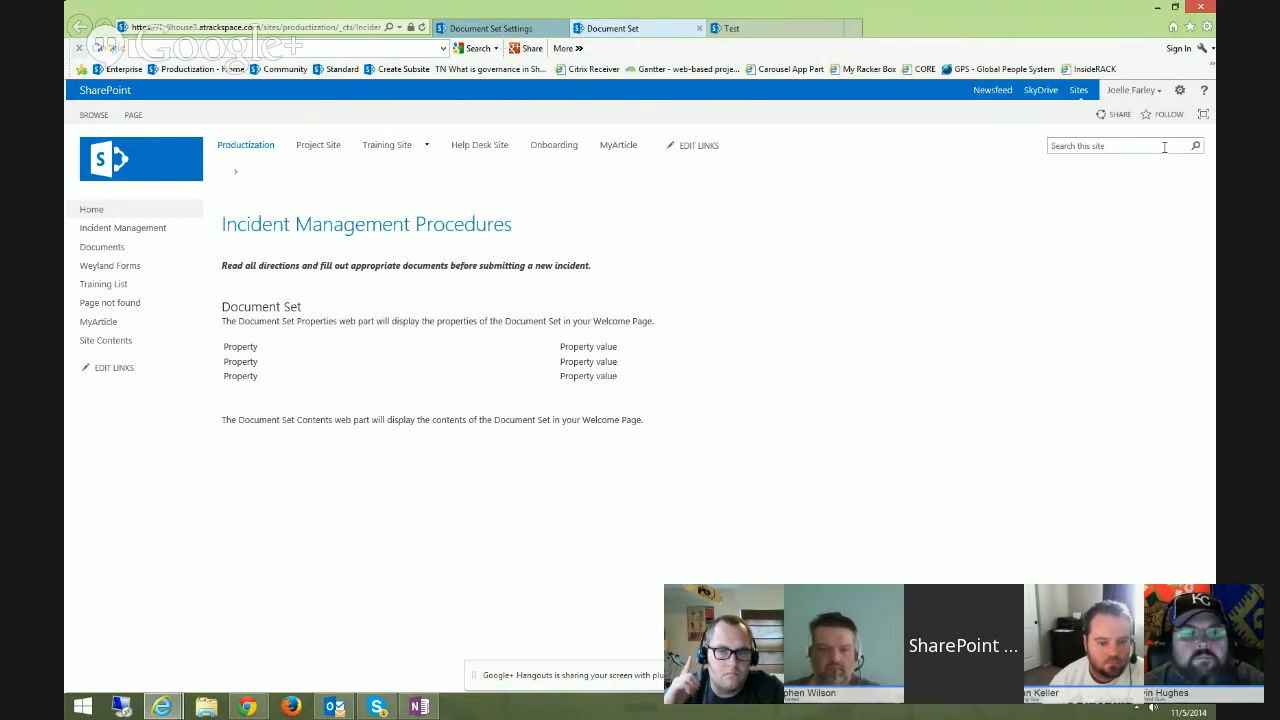
click(1180, 90)
click(1133, 141)
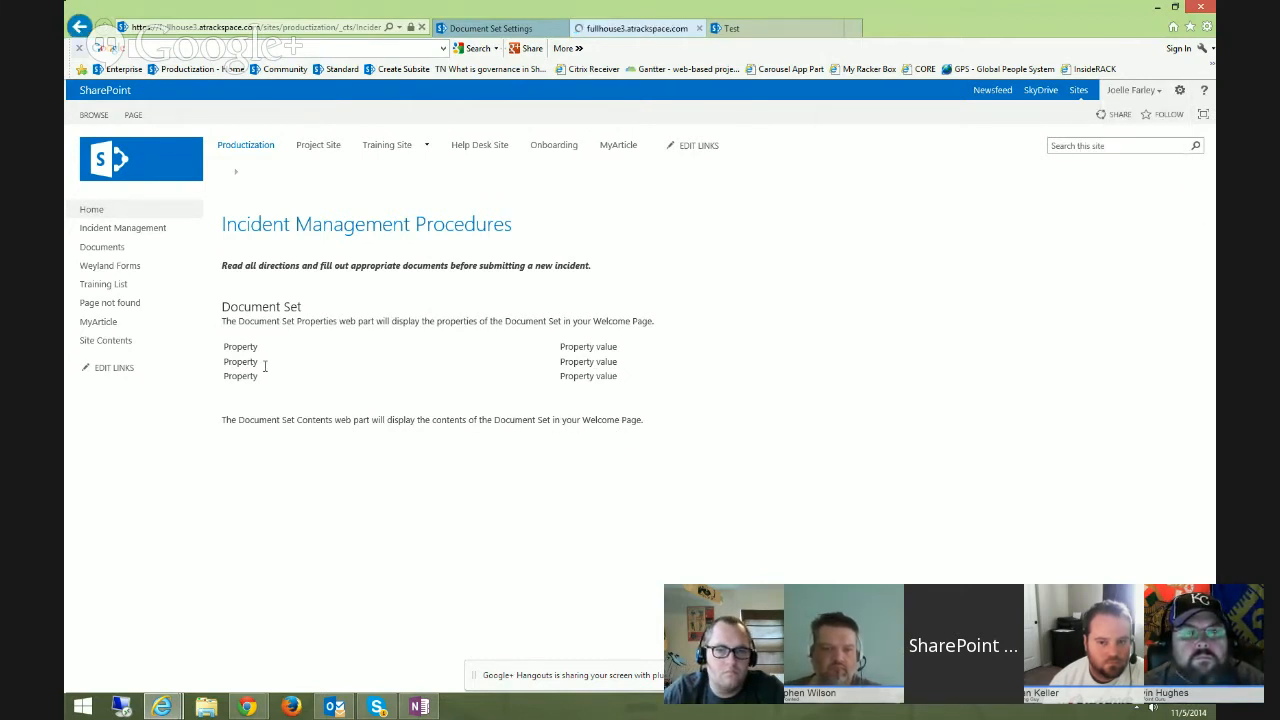
click(325, 425)
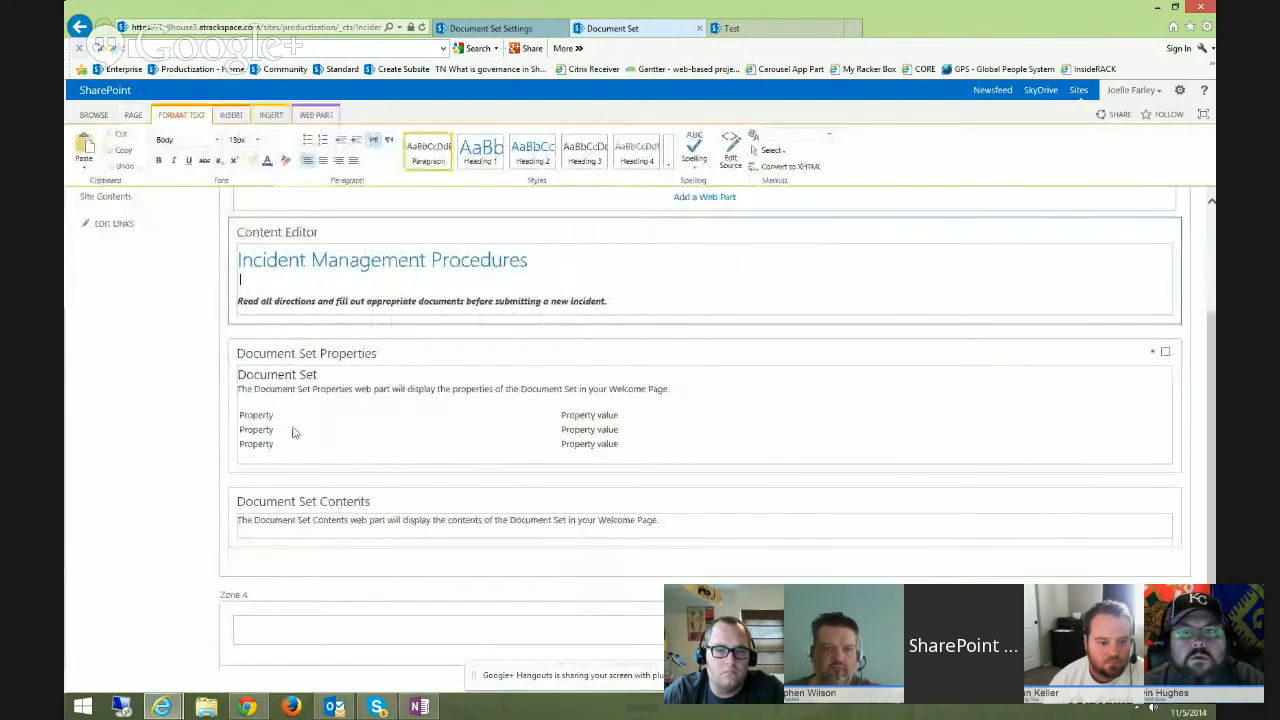
Add the line "1) Read Instruction Document" below the bold directions sentence in the Content Editor web part
click(656, 297)
key(Return)
key(Return)
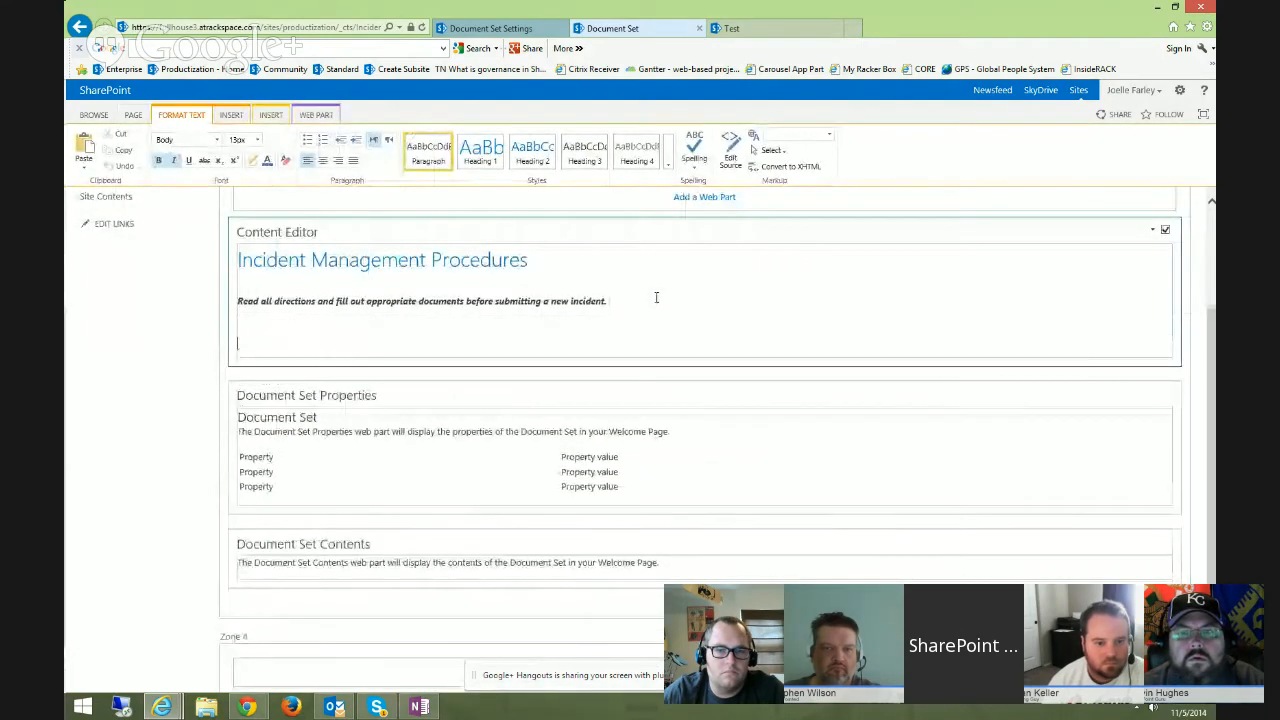
key(BackSpace)
text(fj)
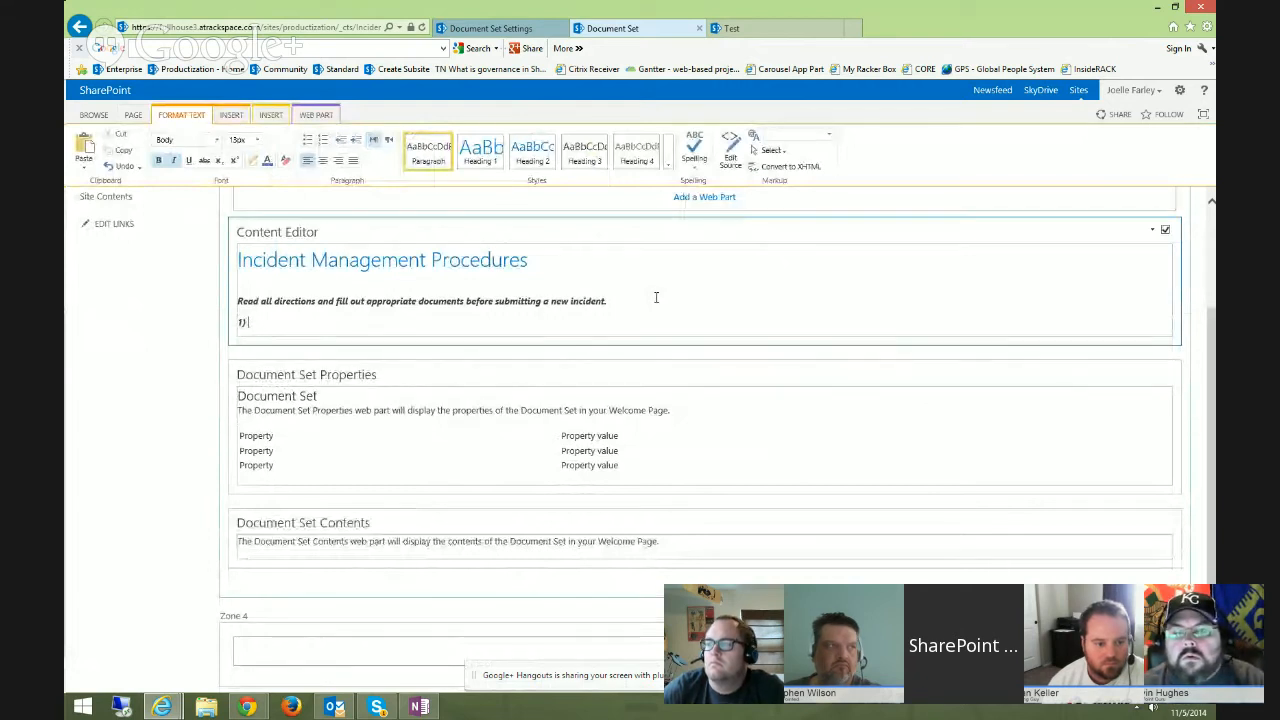
key(BackSpace)
text(1) Rea)
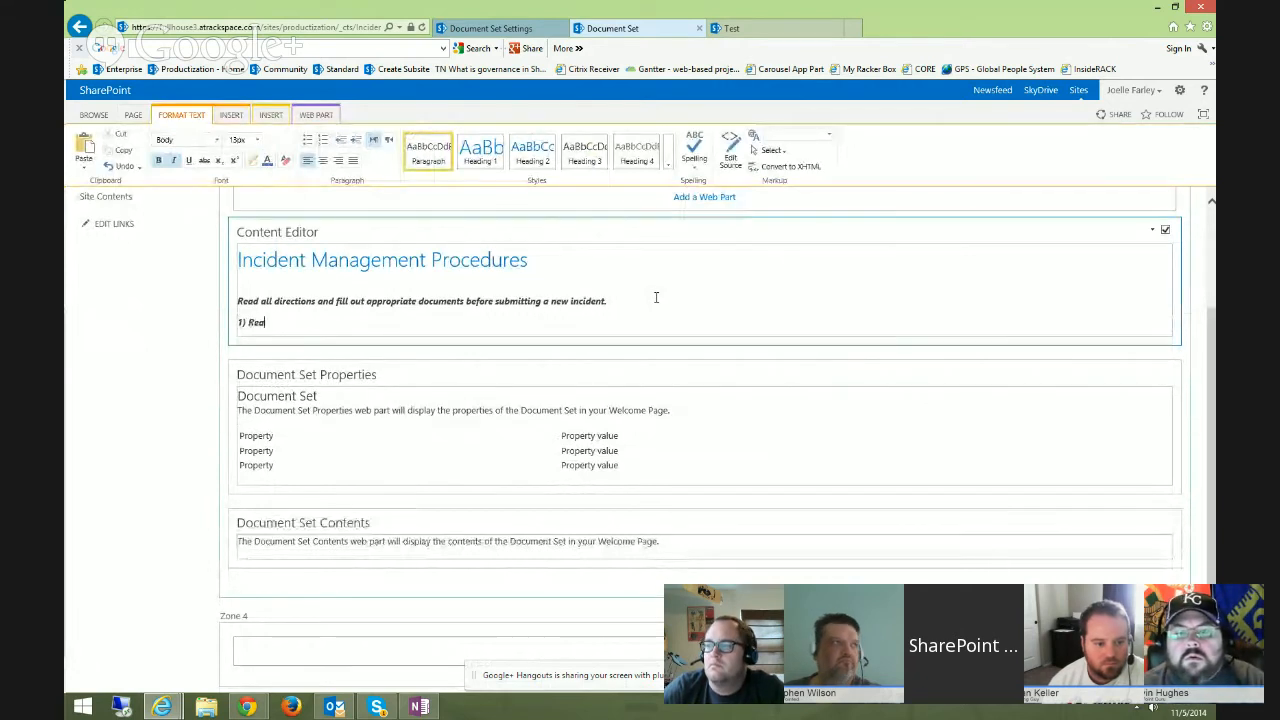
text(d Instruction Docume)
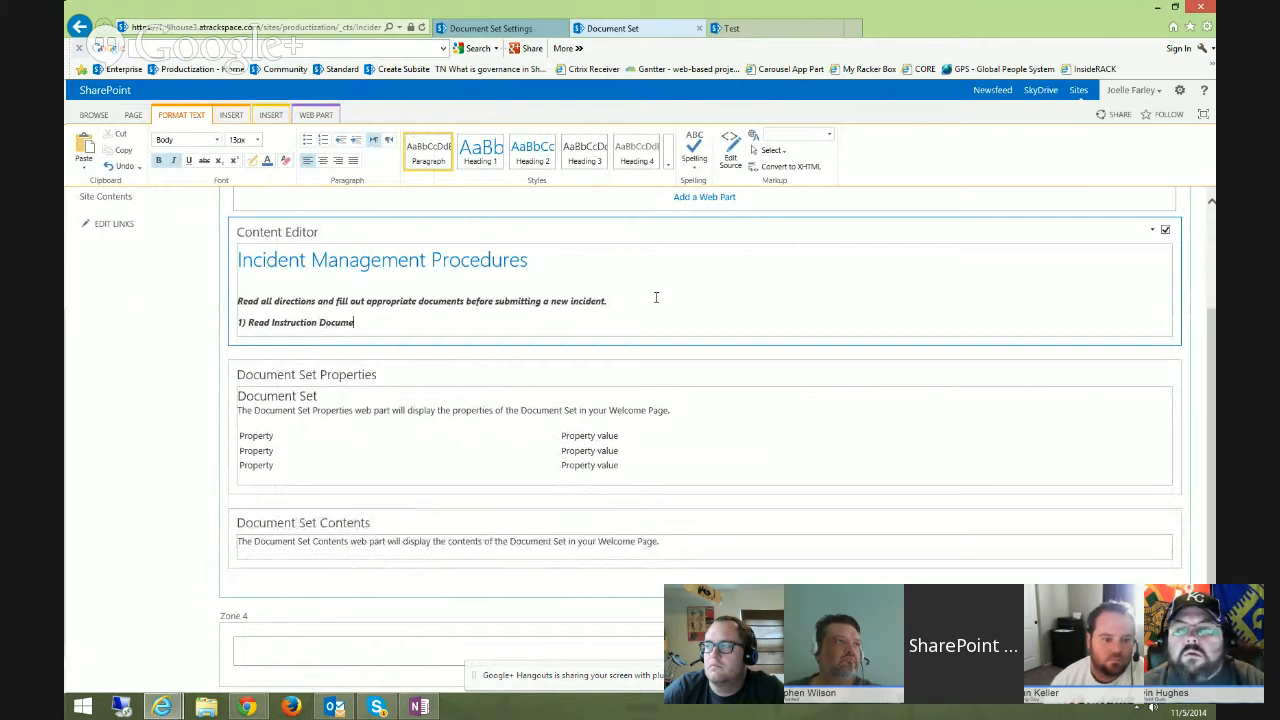
text(nt)
Add the line "2) Submit Materials" below the first instruction and start another new line
key(Return)
text(2) S)
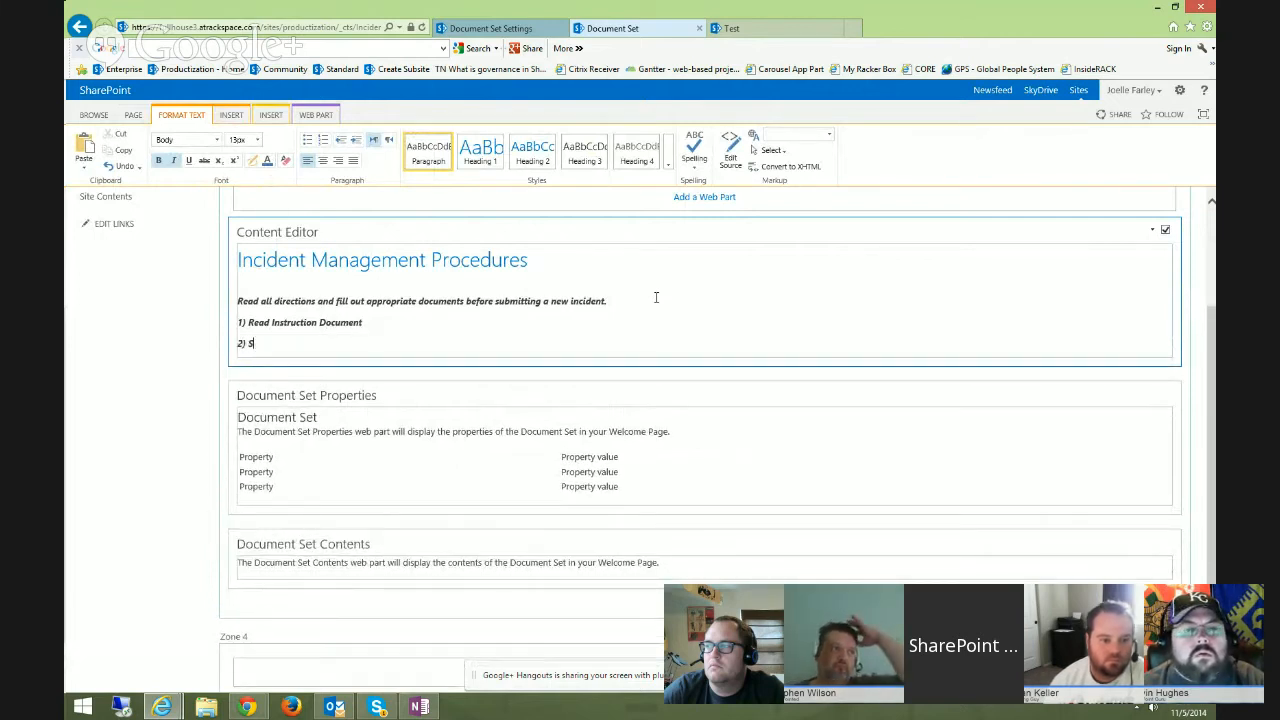
text(ubmit Mate)
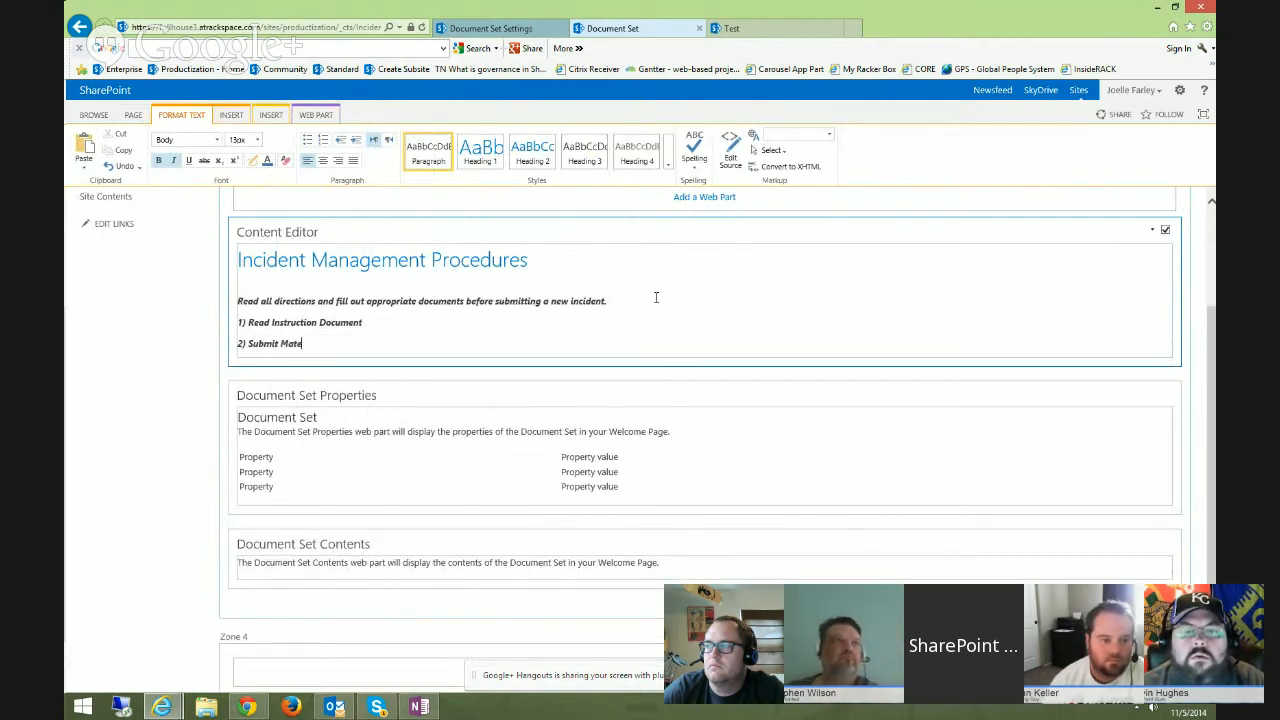
text(rials)
key(Return)
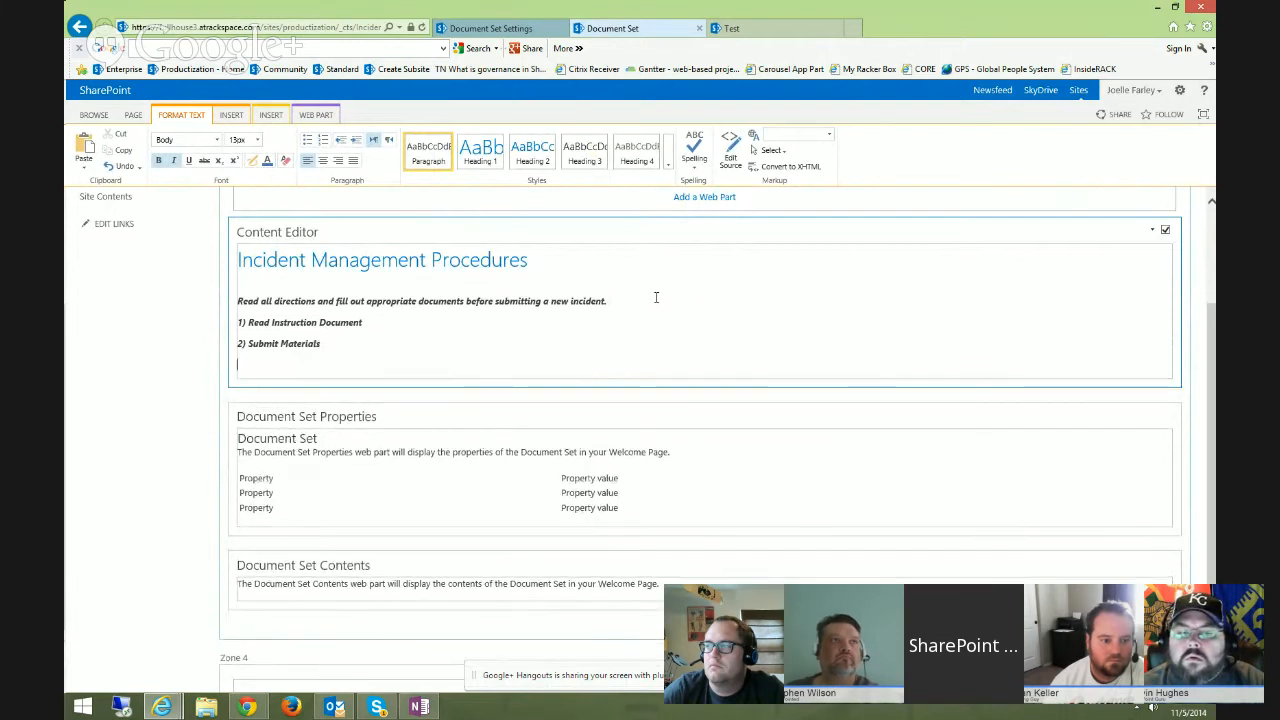
Add the line "3) Email Manager" below the second instruction in the Content Editor web part
text(3) Emai)
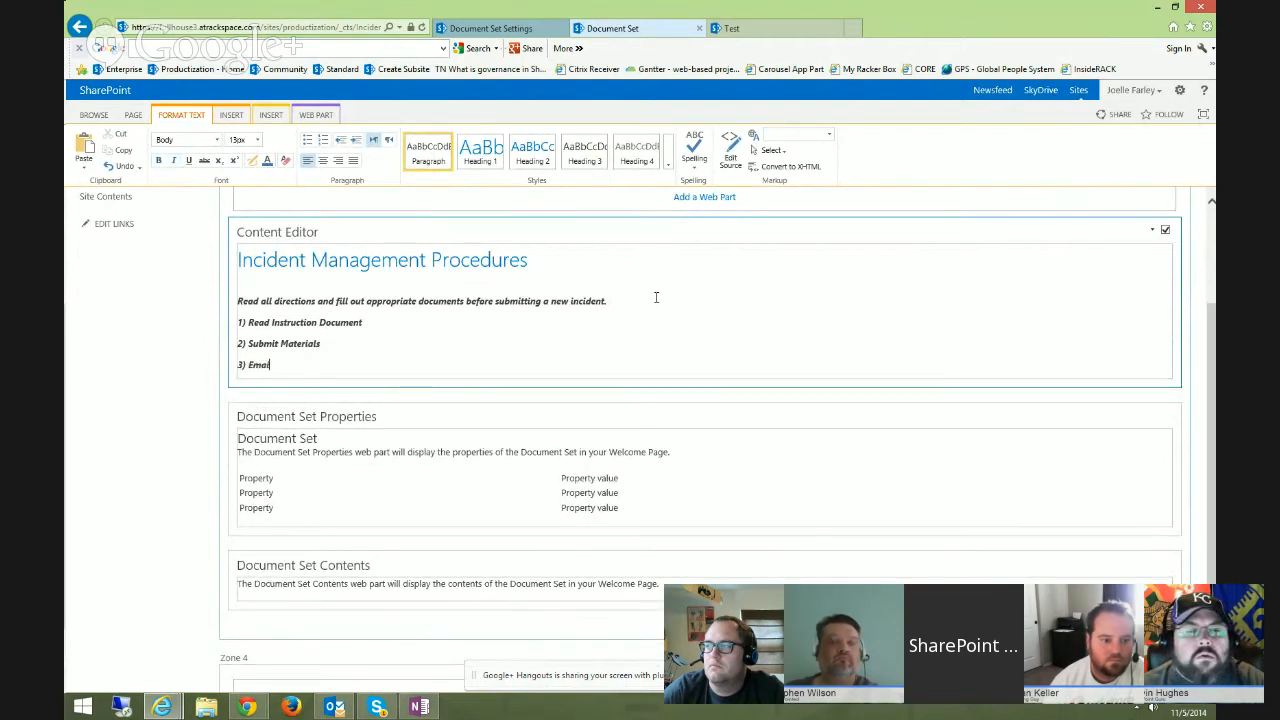
text(l Manager)
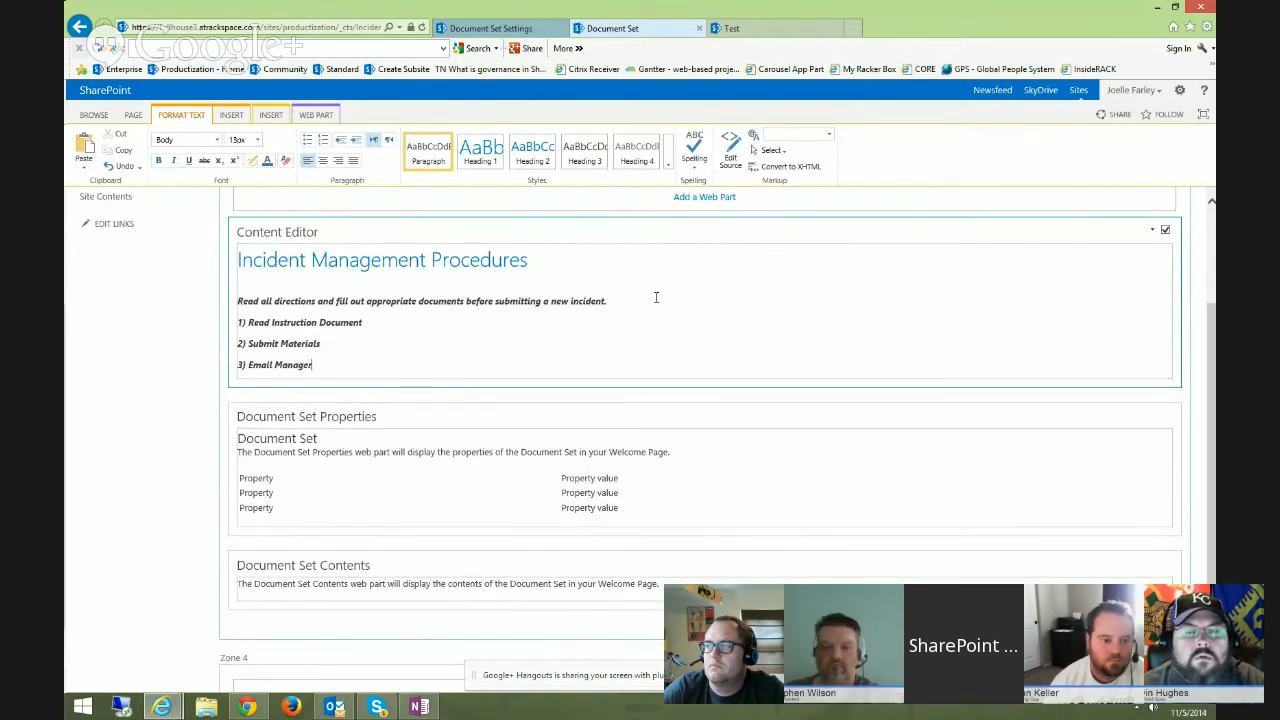
Look over the welcome page's zones, the updated instructions and the document set properties and contents web parts
scroll(297, 353, up, 2)
scroll(295, 349, down, 3)
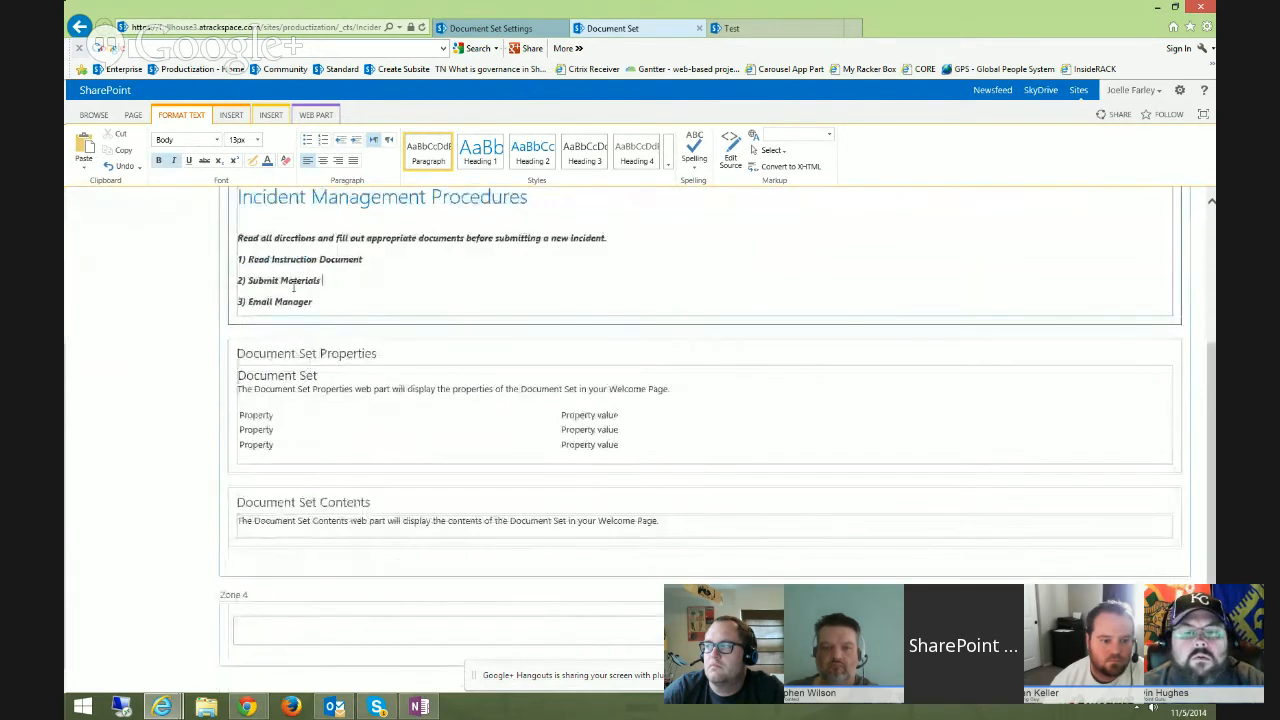
scroll(290, 300, up, 2)
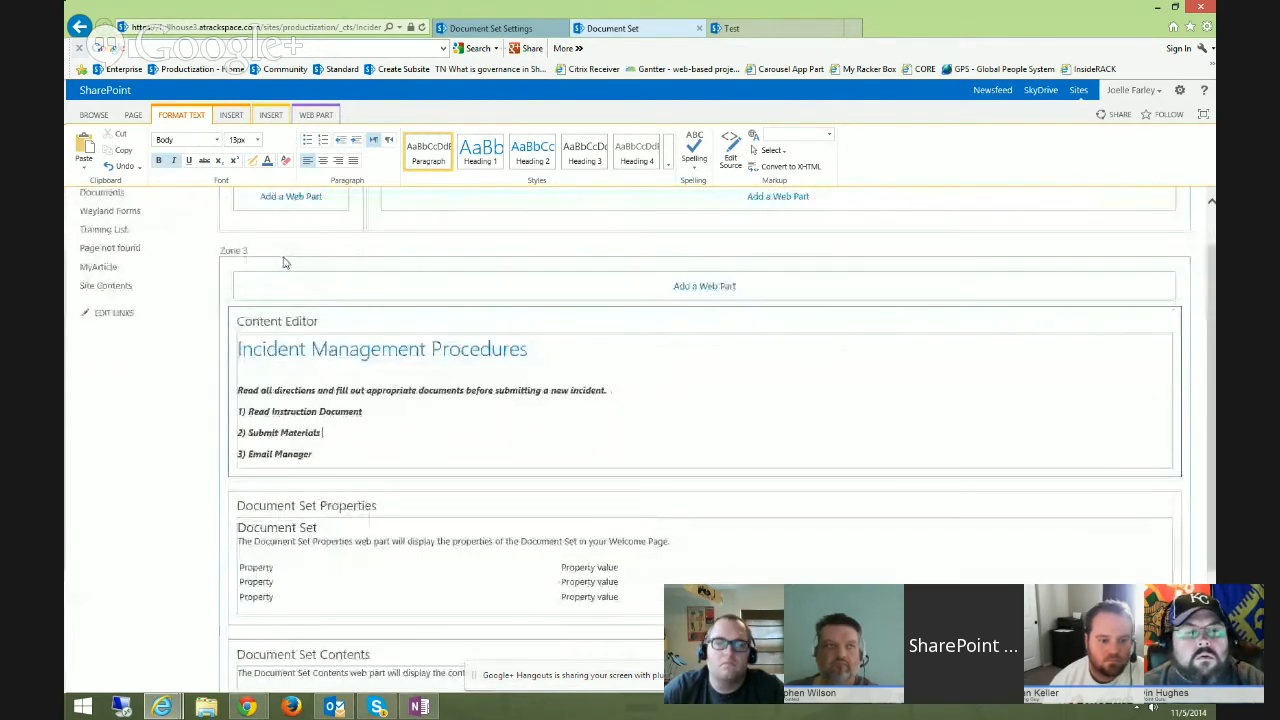
scroll(310, 350, down, 1)
scroll(330, 408, up, 2)
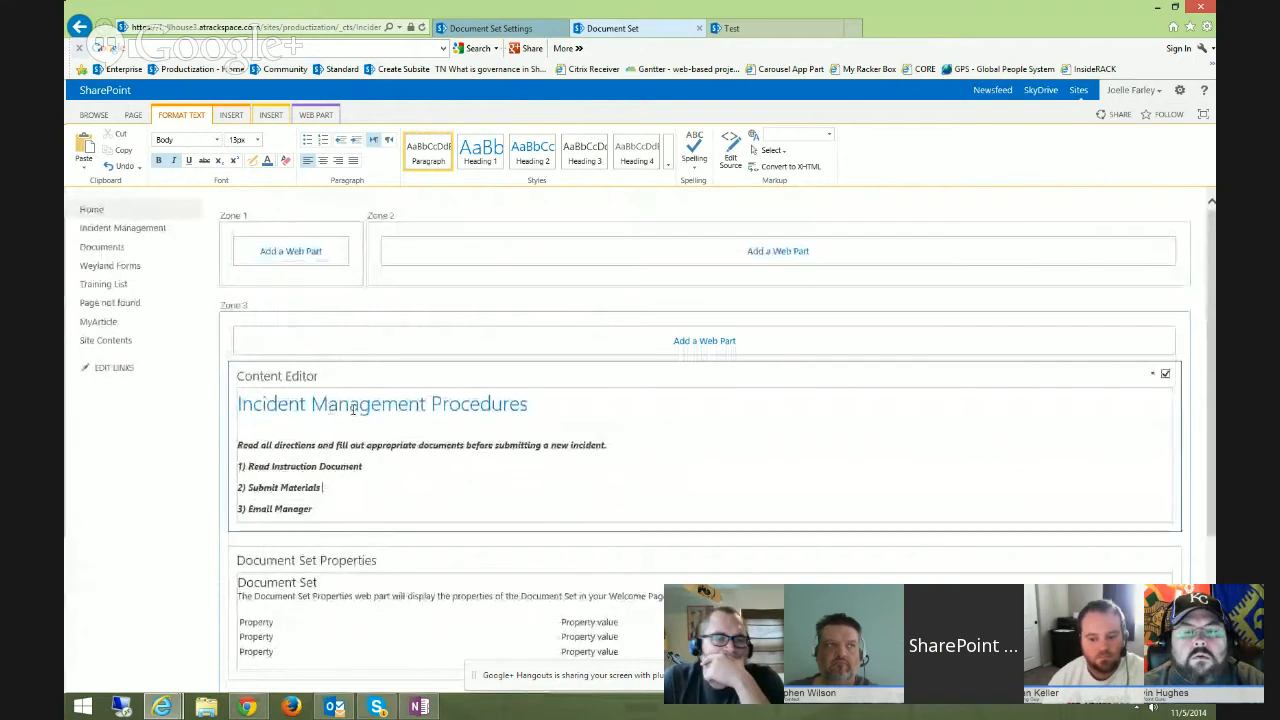
scroll(310, 330, down, 3)
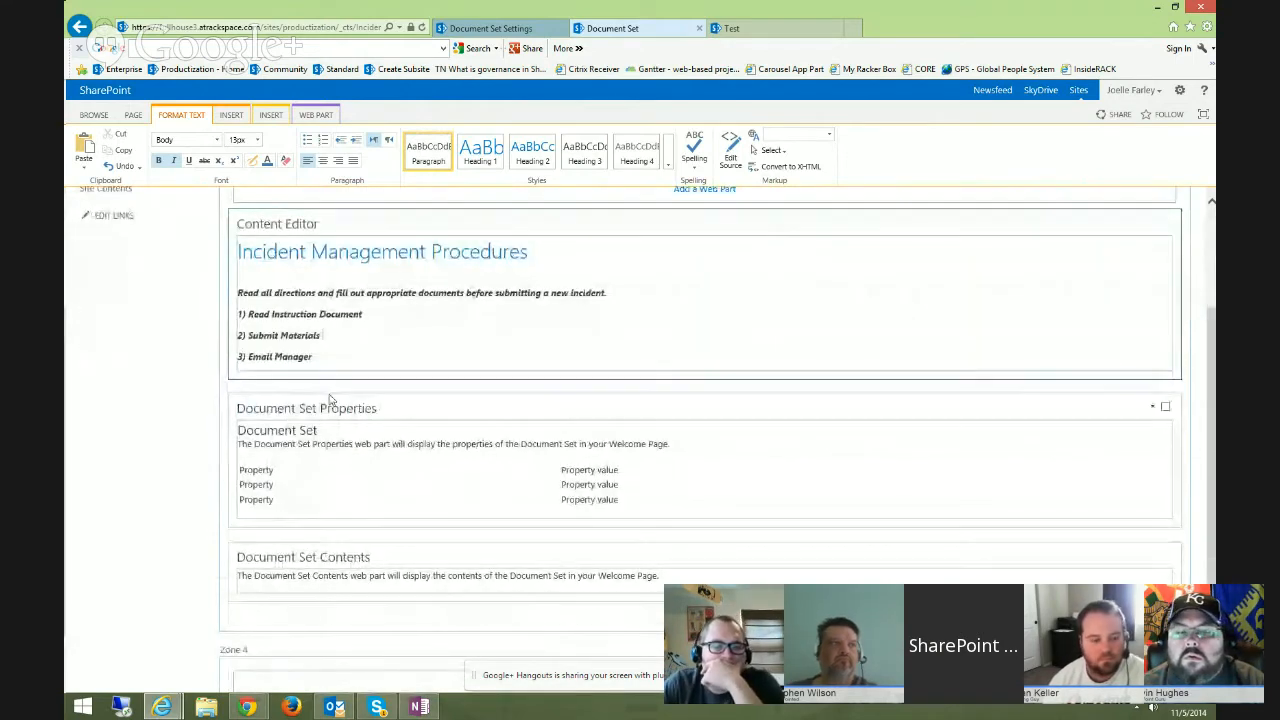
scroll(293, 557, down, 1)
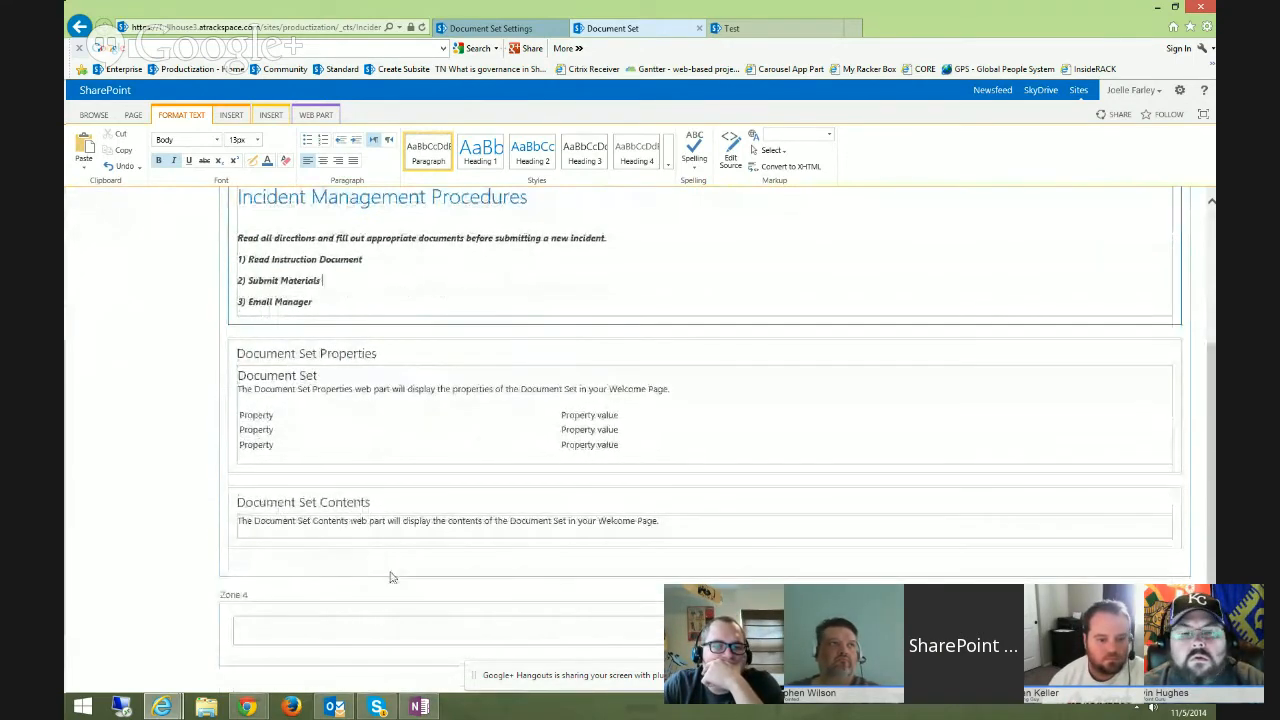
scroll(391, 577, up, 4)
Stop editing the welcome page and close its tab to return to the Document Set settings
click(133, 115)
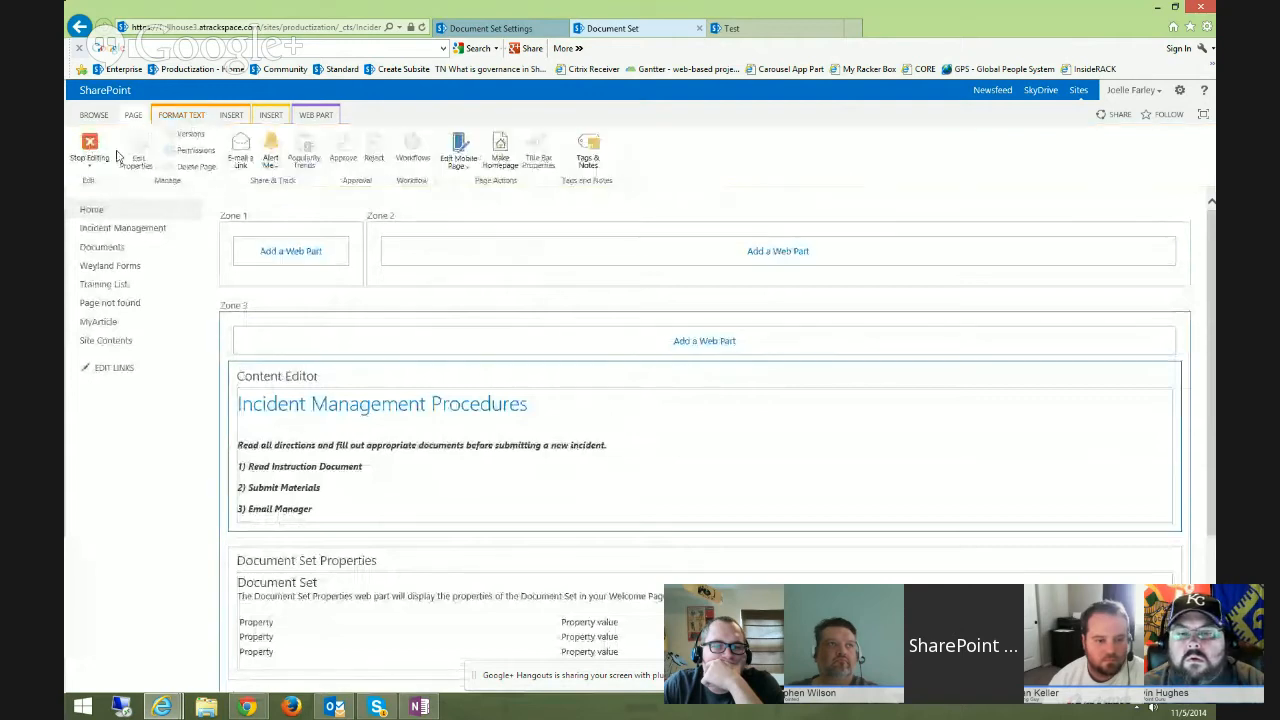
click(89, 145)
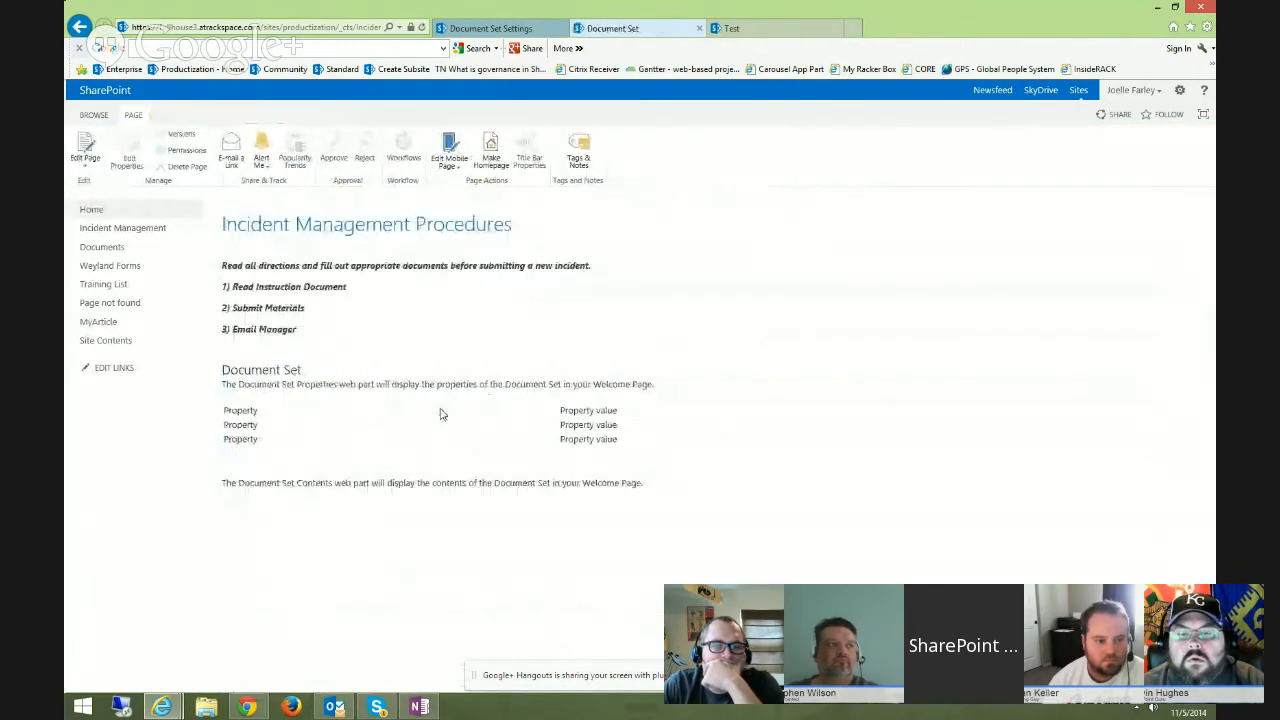
click(528, 30)
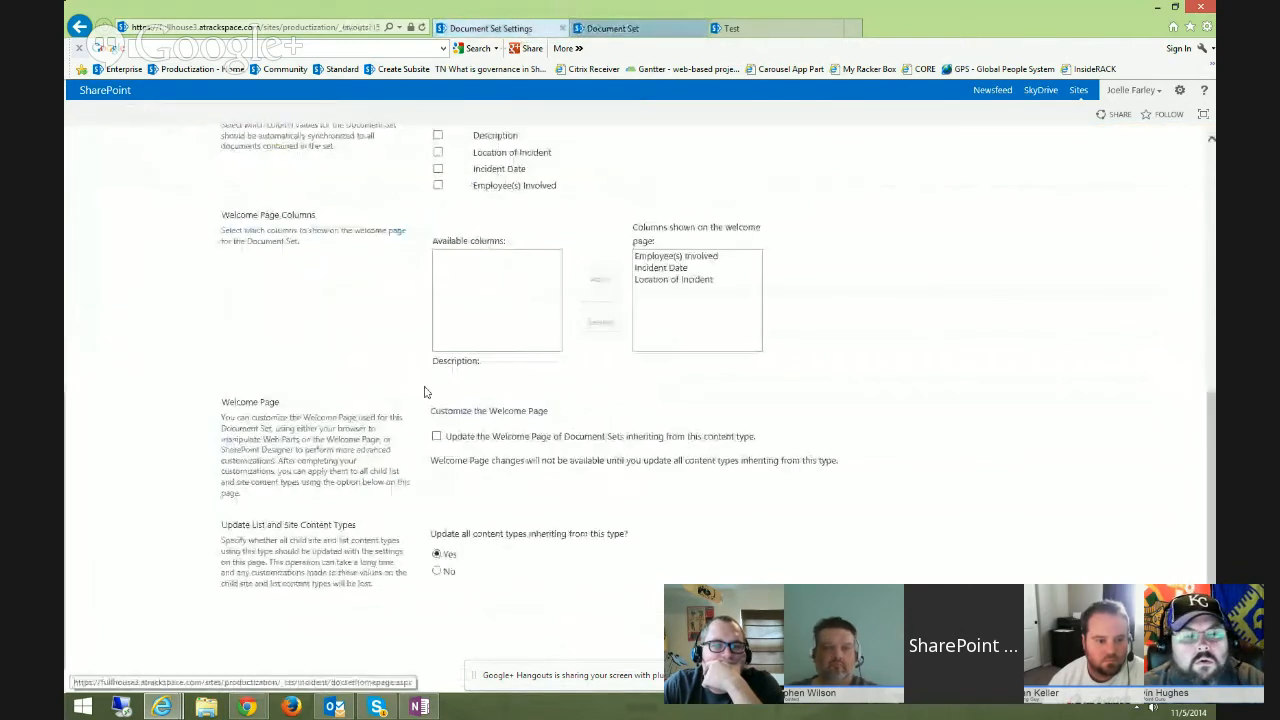
click(640, 29)
click(698, 28)
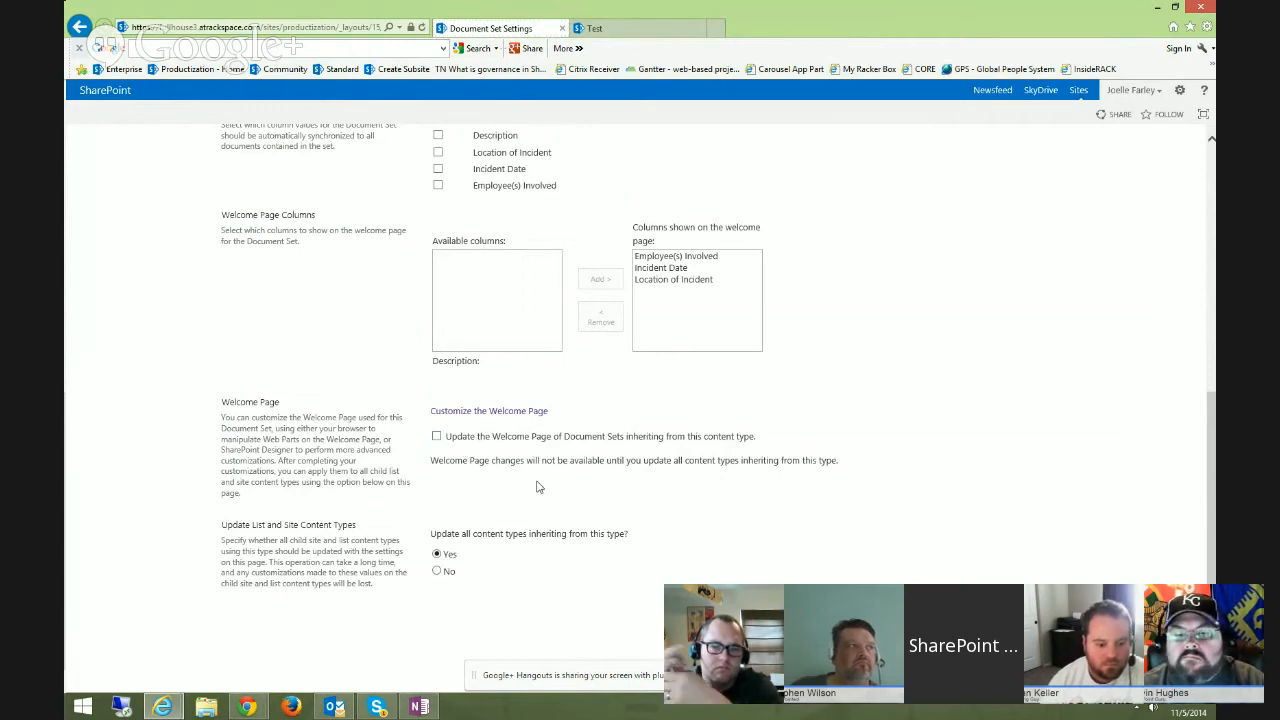
Review the Incident content type's Document Set settings from the allowed content types to the welcome page options and save them
scroll(528, 495, up, 2)
scroll(545, 430, up, 3)
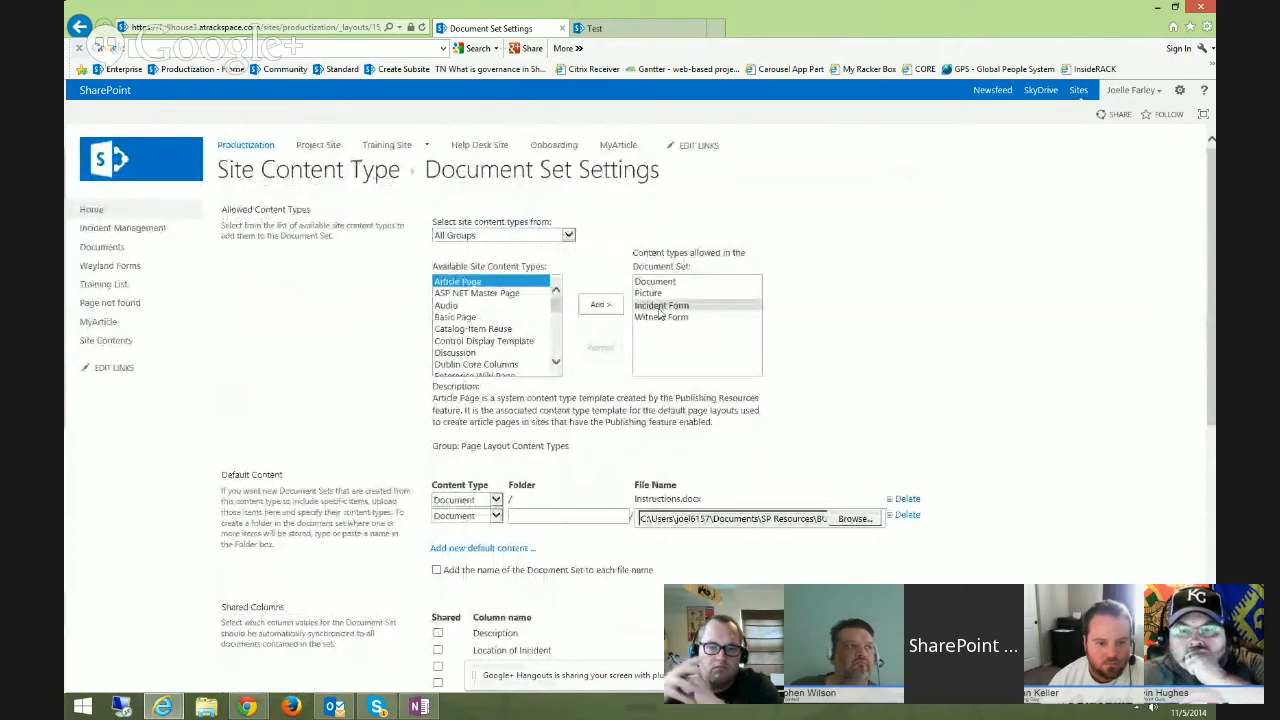
scroll(549, 390, down, 2)
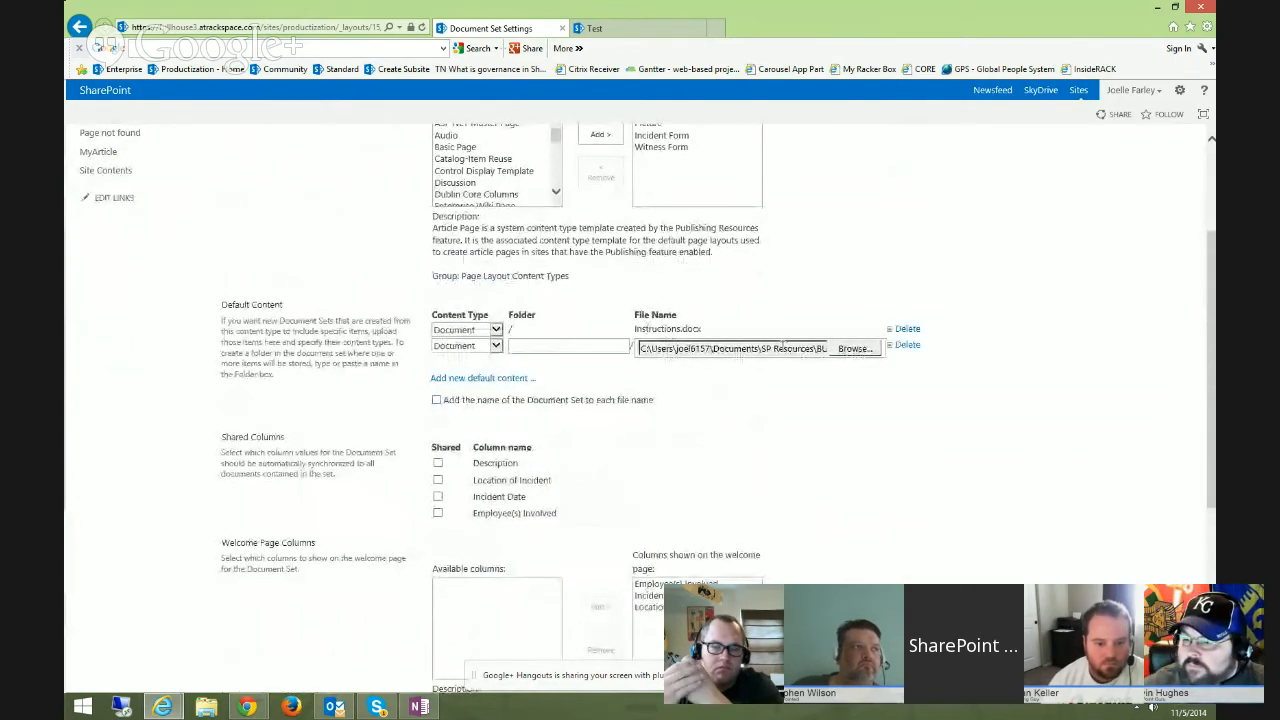
scroll(540, 430, down, 3)
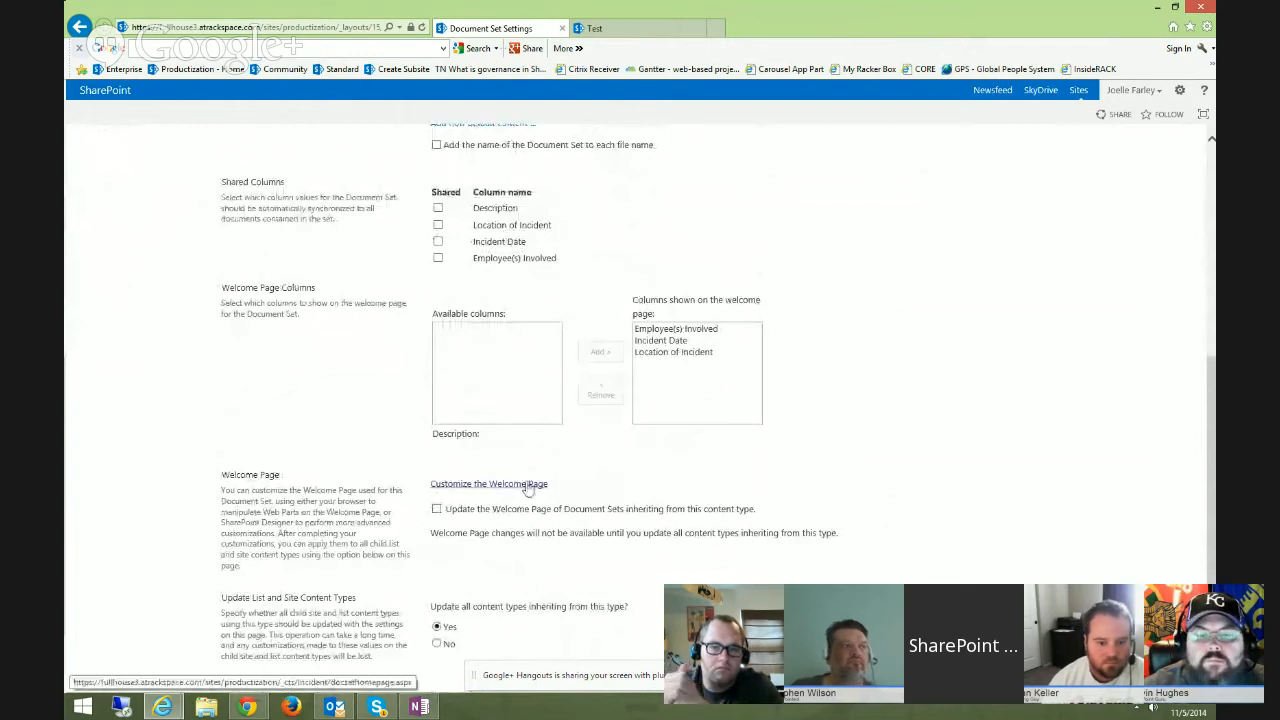
scroll(560, 478, down, 1)
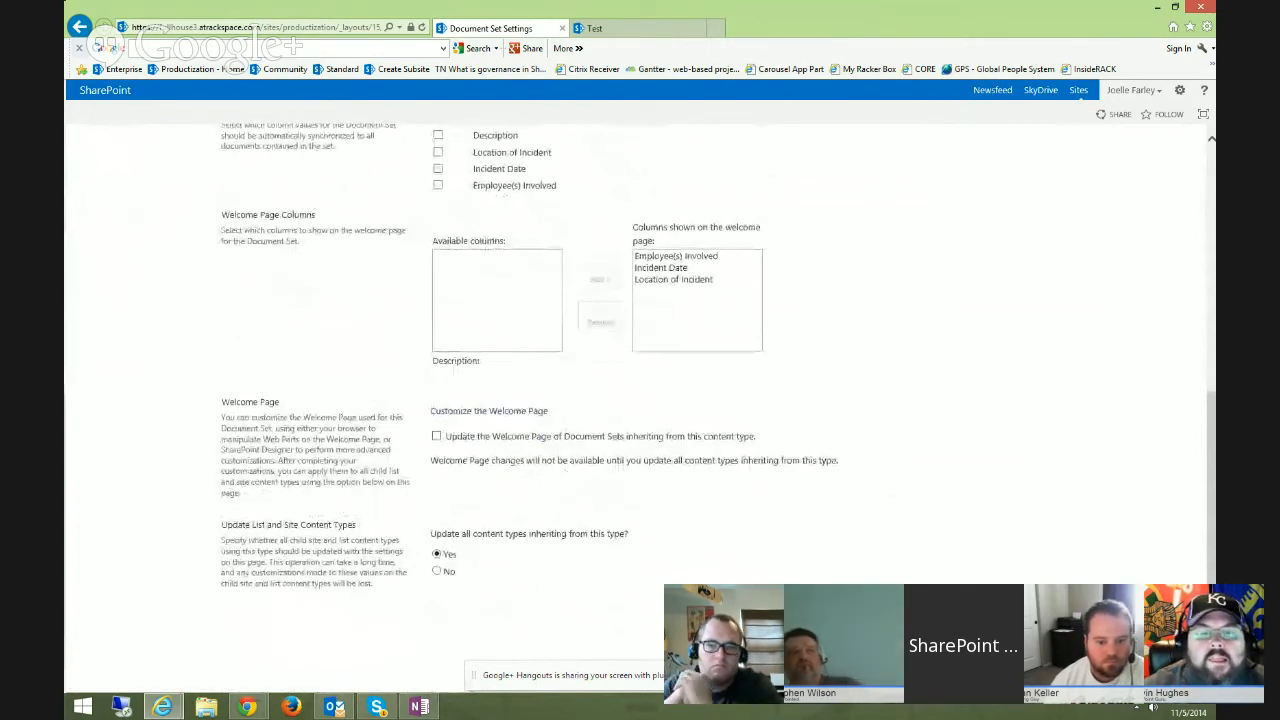
click(728, 612)
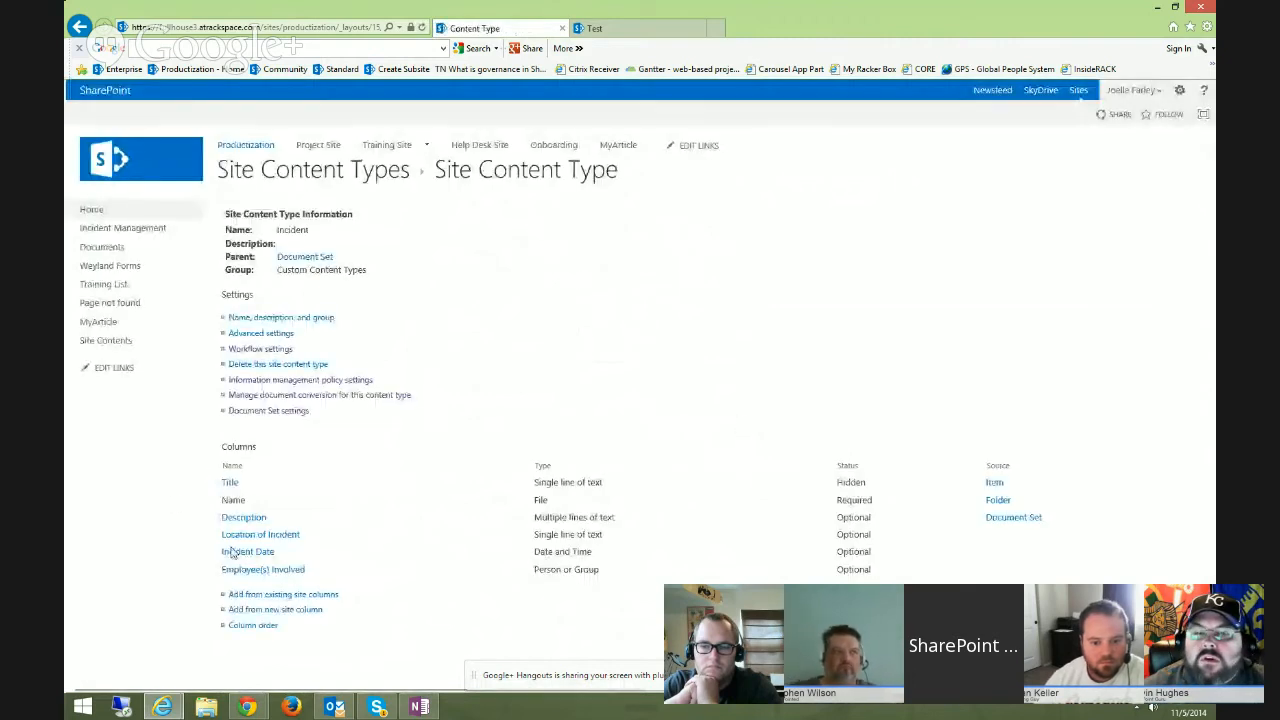
Start a new Incident document set in the Incident Management library and name it "Incident 1234"
click(123, 229)
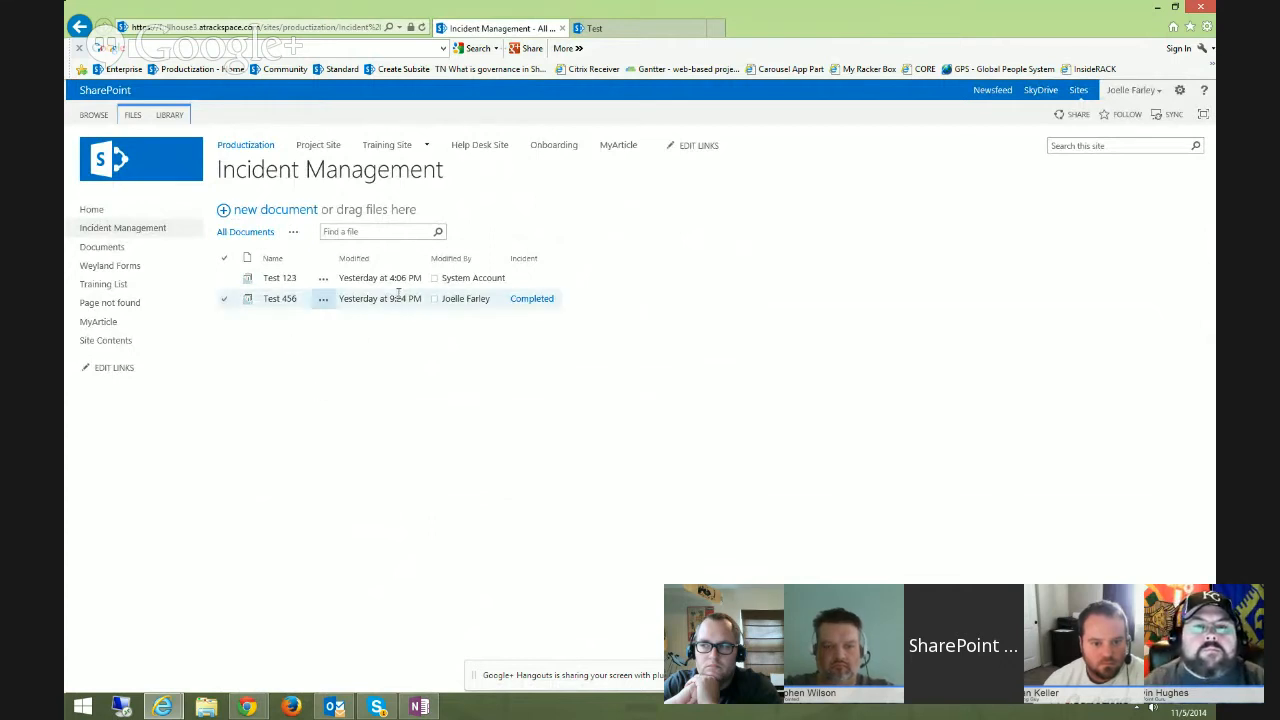
click(132, 114)
click(90, 160)
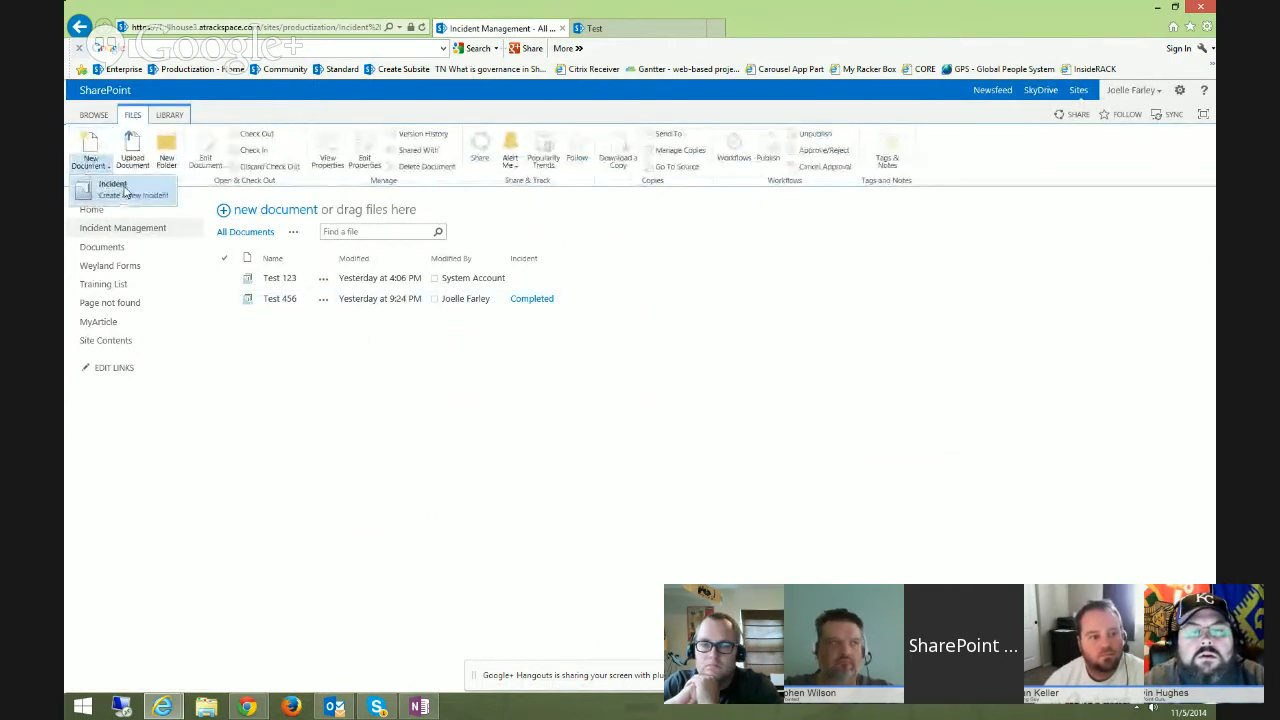
click(122, 189)
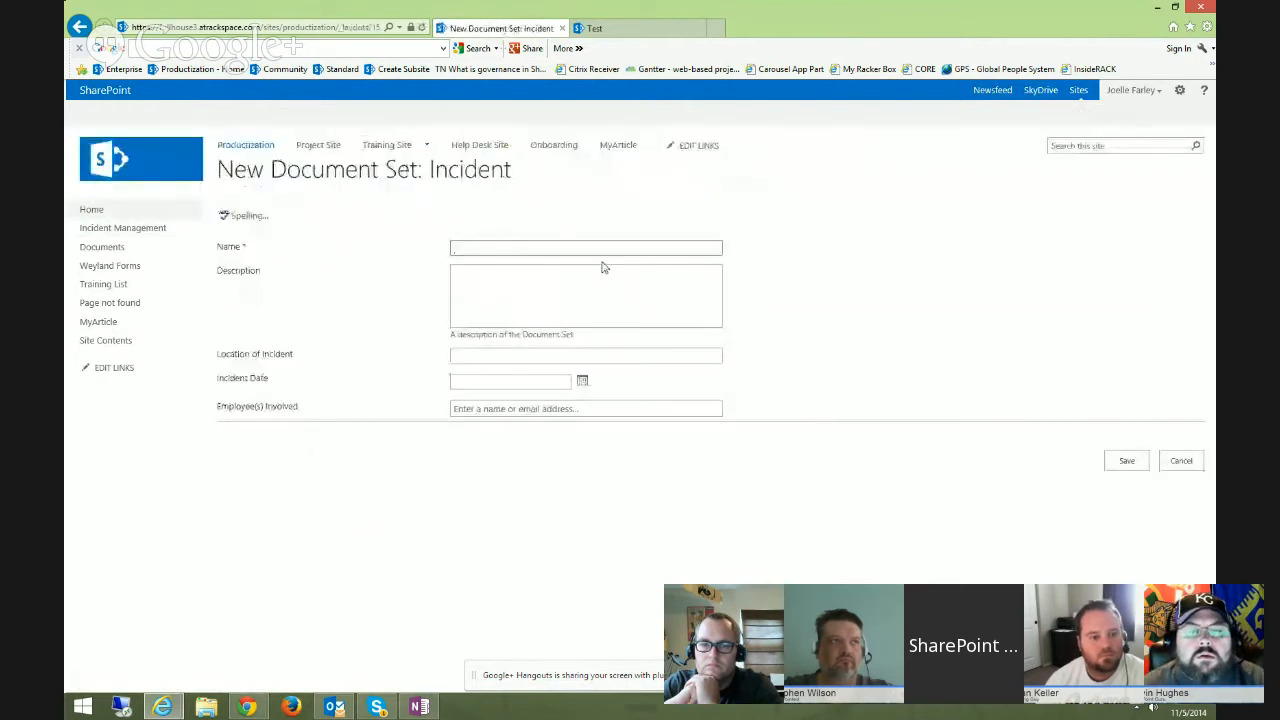
text(Incident 1234)
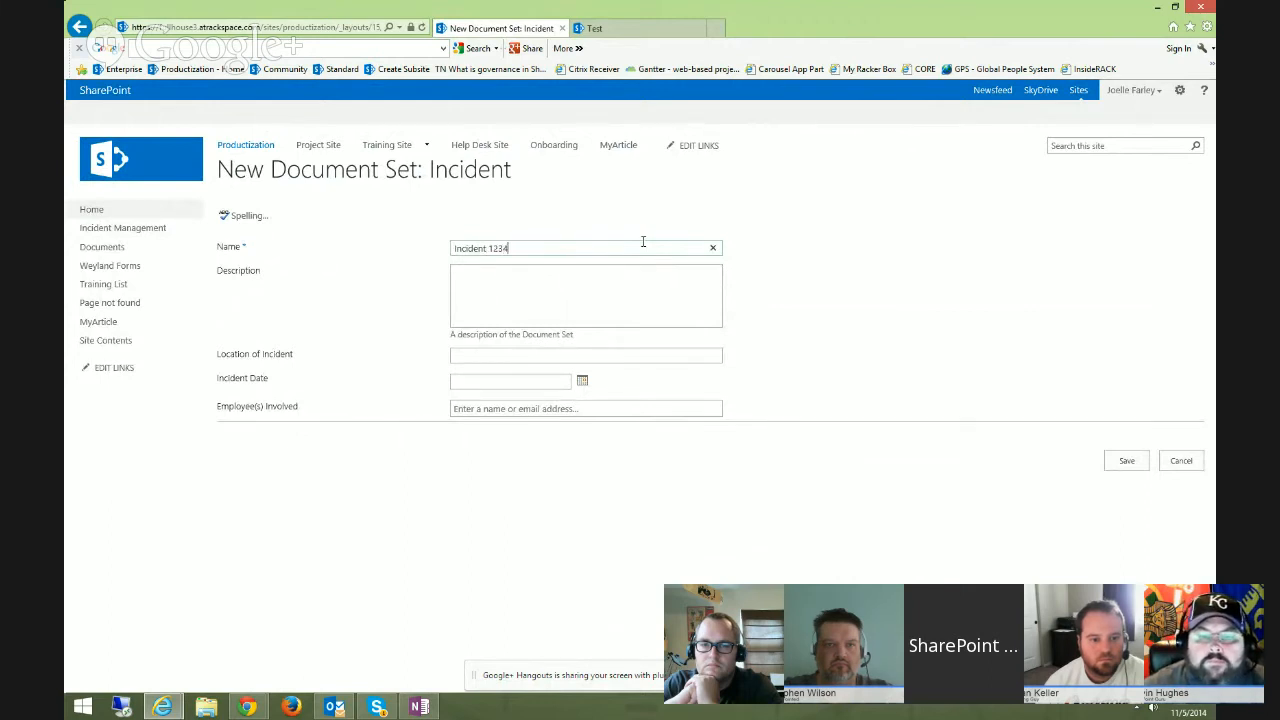
Leave the description empty, set the Location of Incident to "Atlanta, GA" and the Incident Date to 10/19/2014
key(Tab)
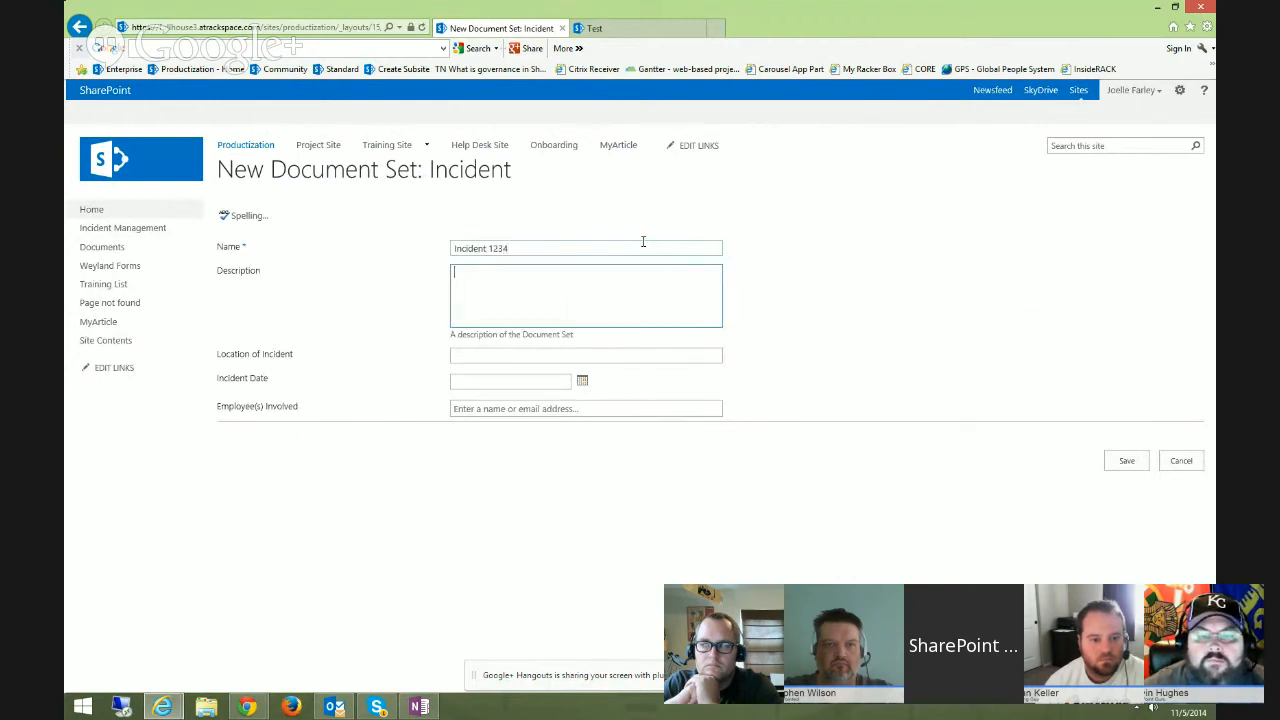
key(Tab)
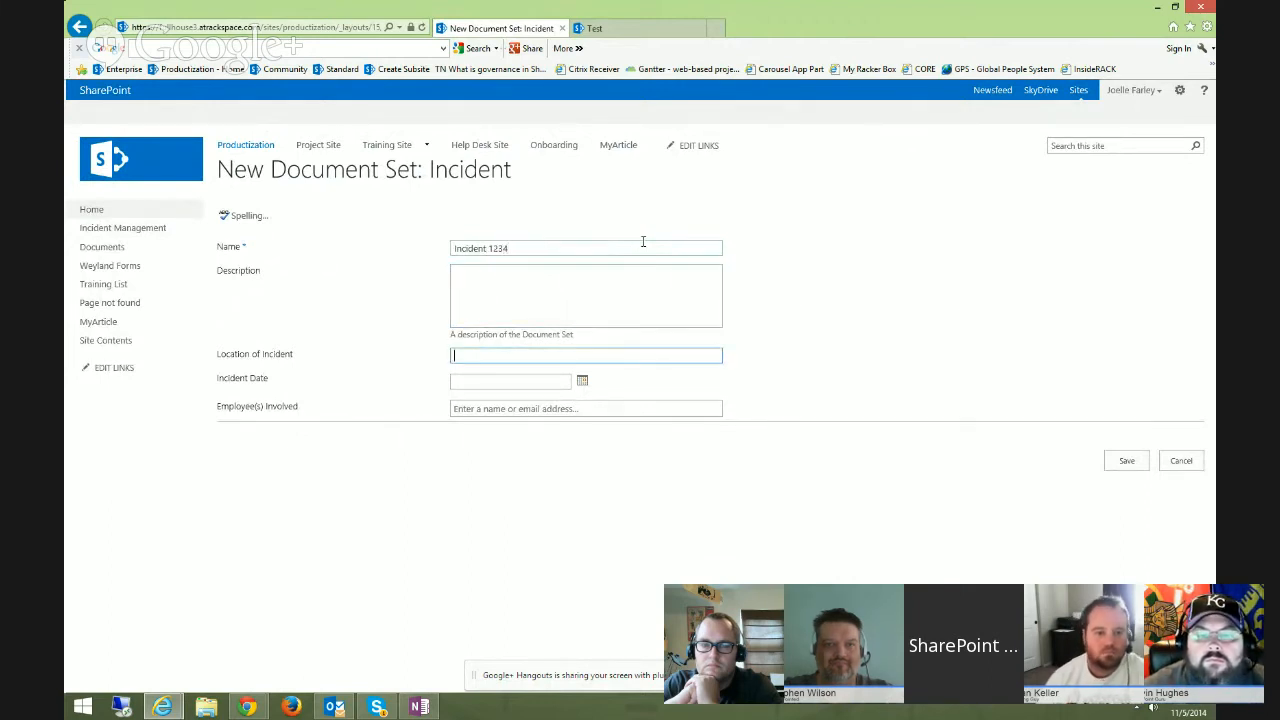
text(At)
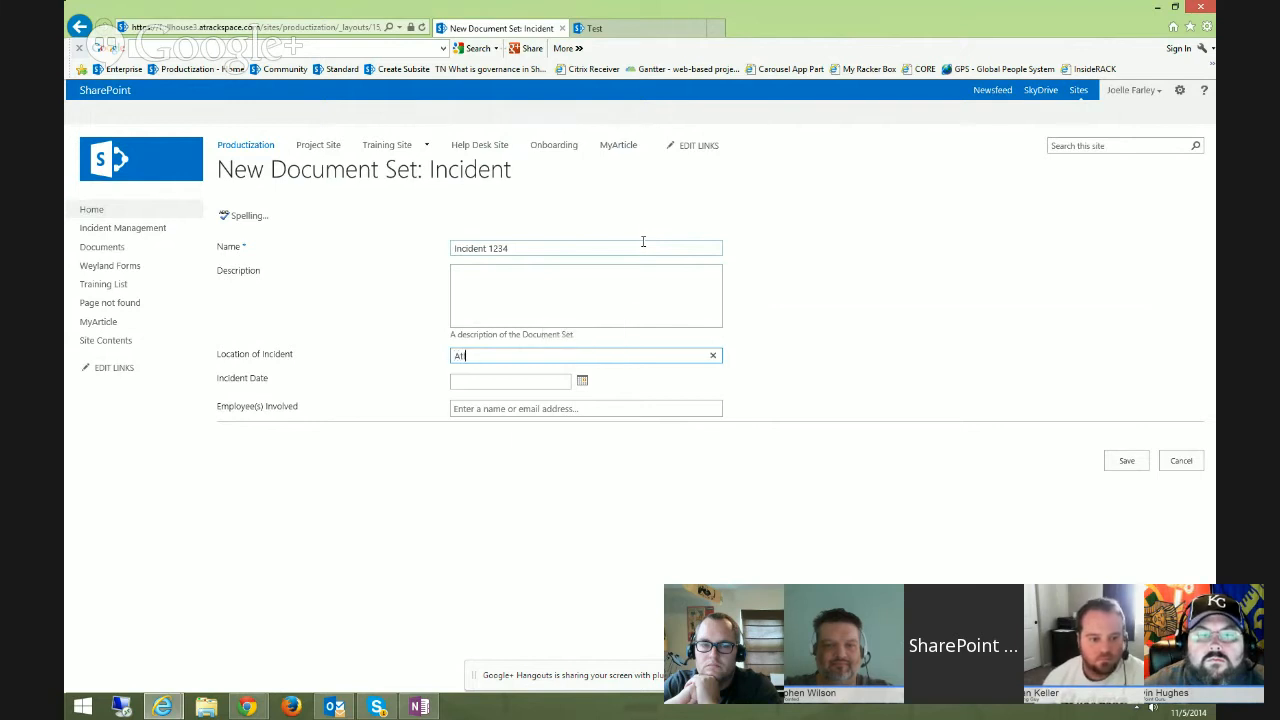
text(lanta, G)
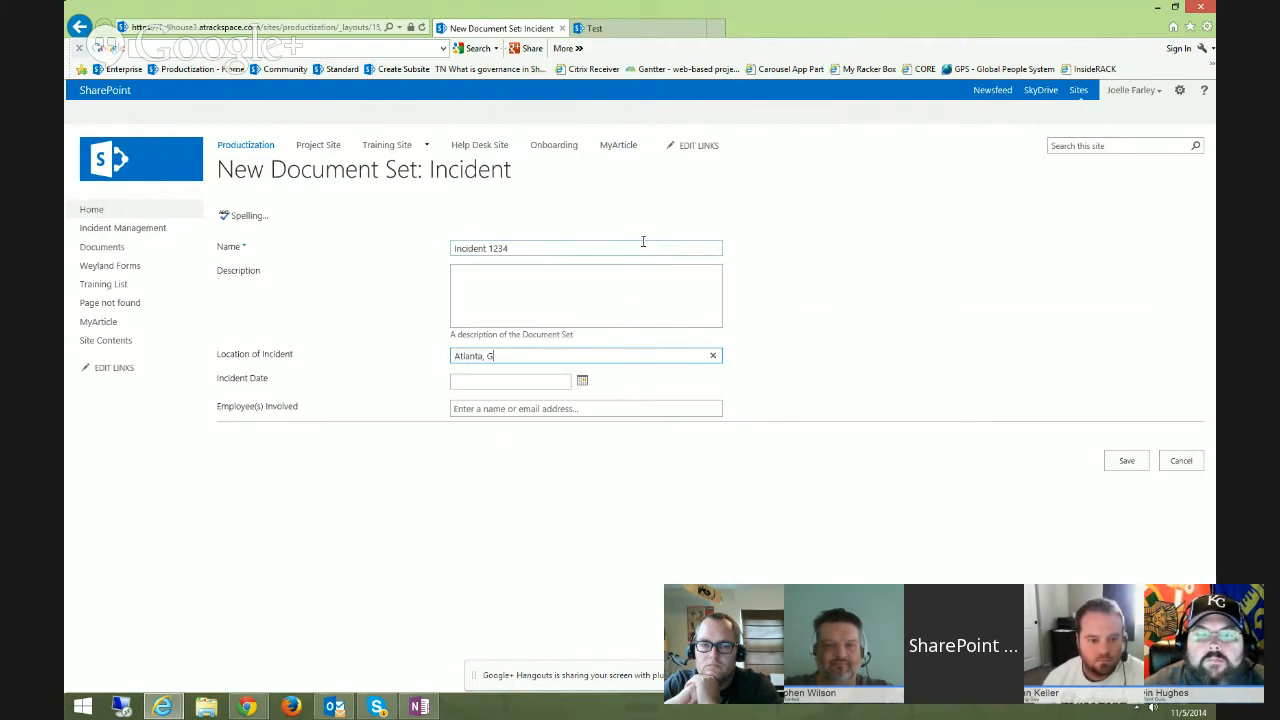
text(A)
key(Tab)
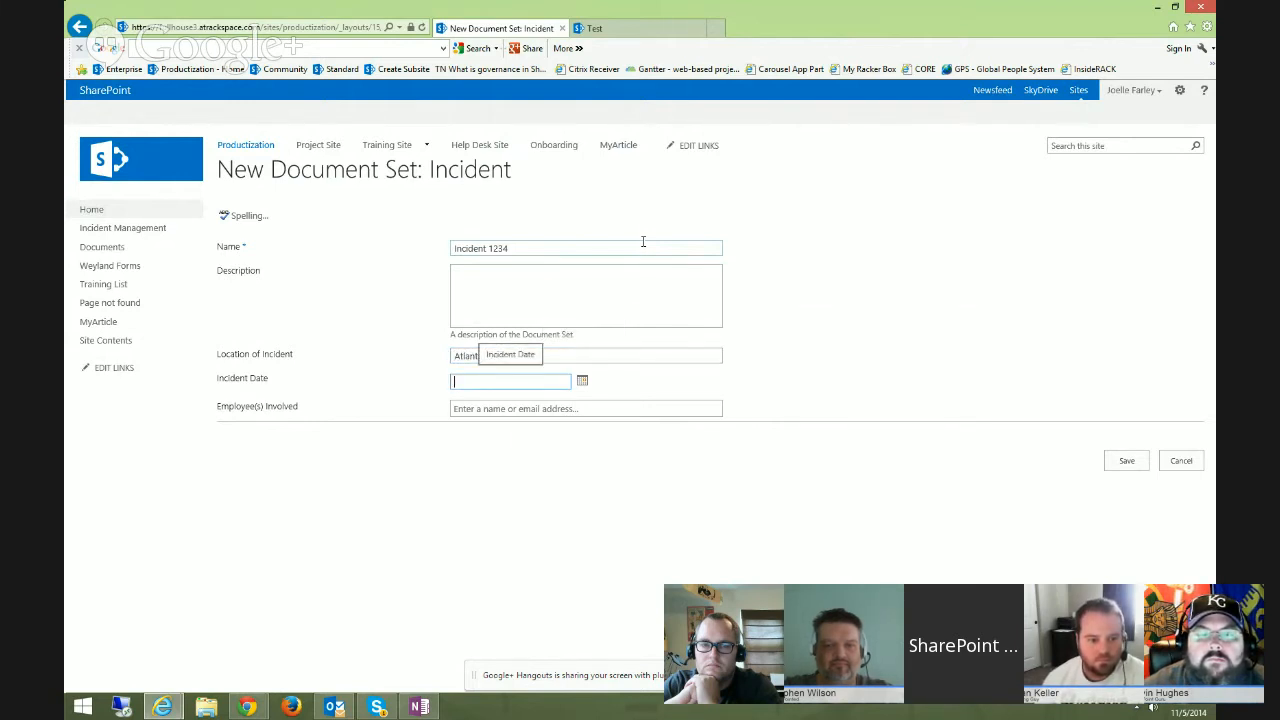
text(10/1)
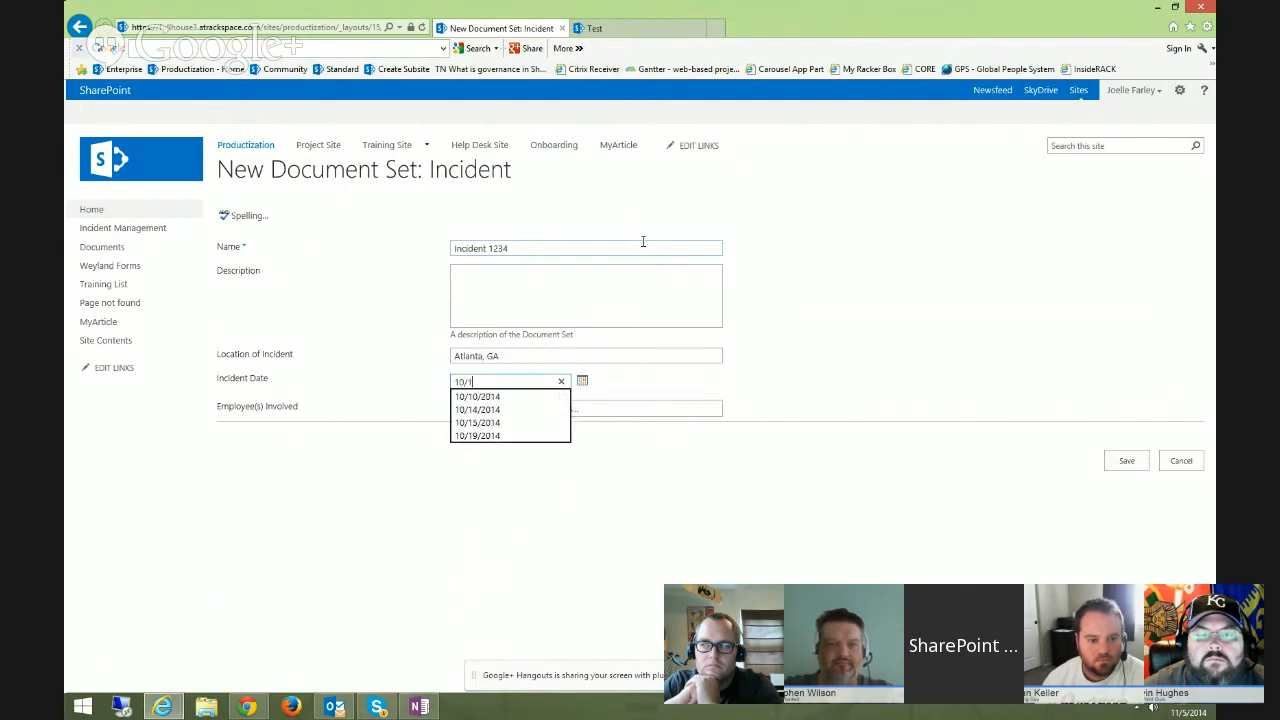
text(9/)
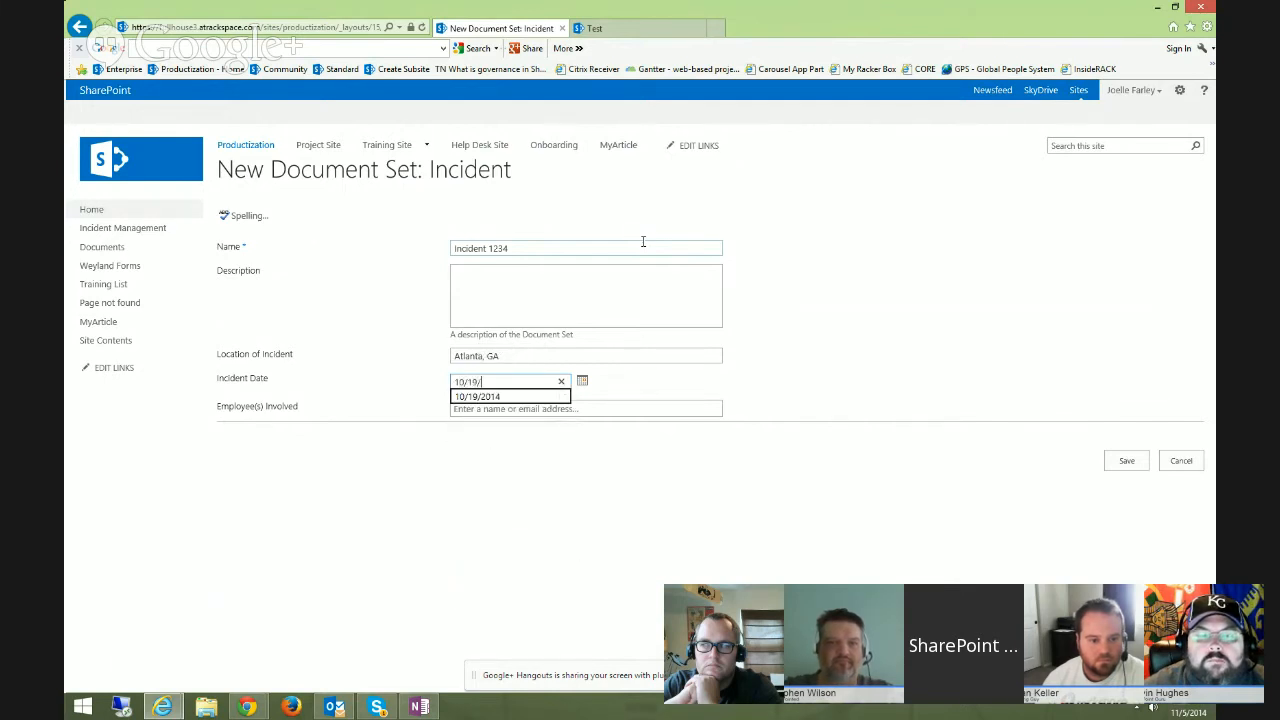
text(2014)
key(Tab)
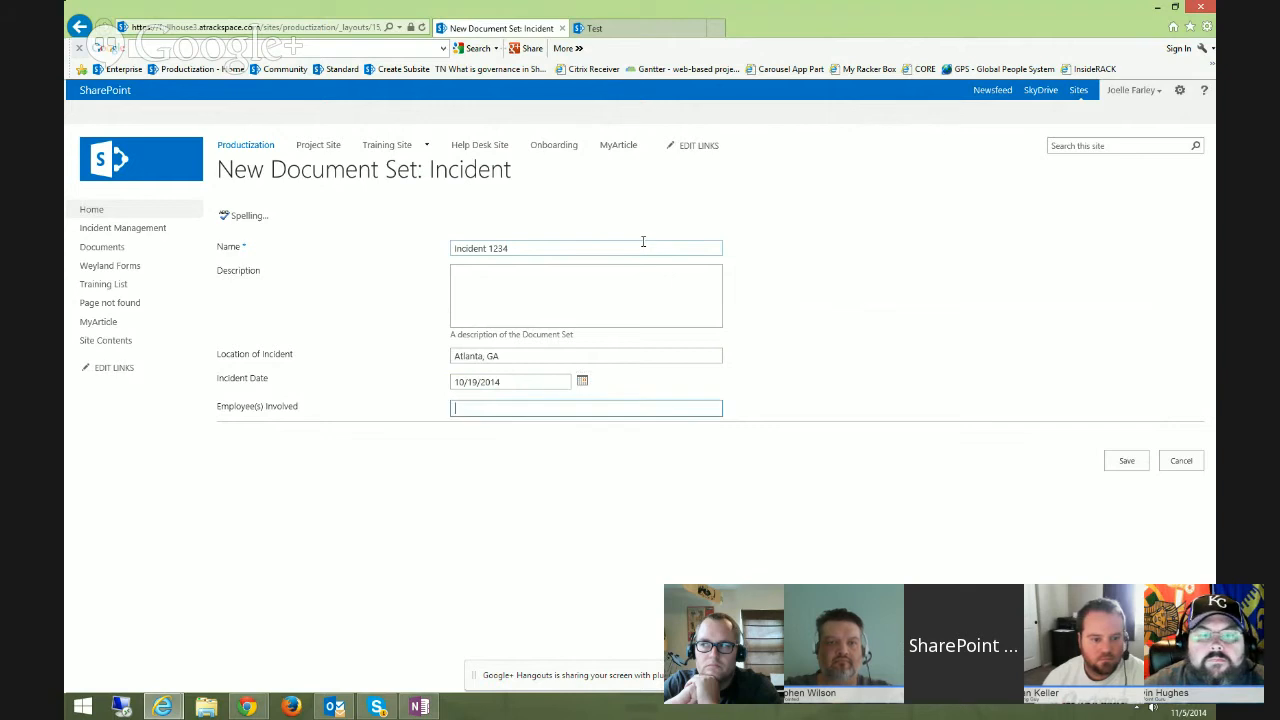
Choose the suggested person as the employee involved and save the new document set
text(Joe)
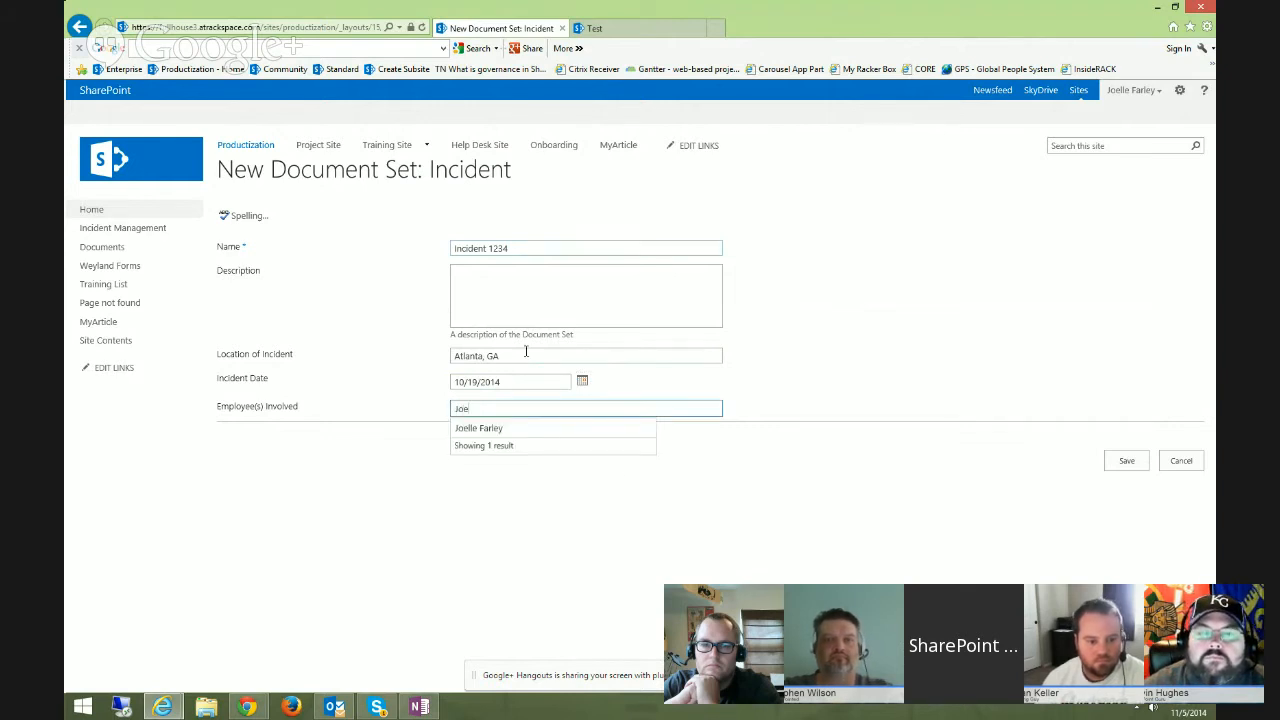
click(476, 429)
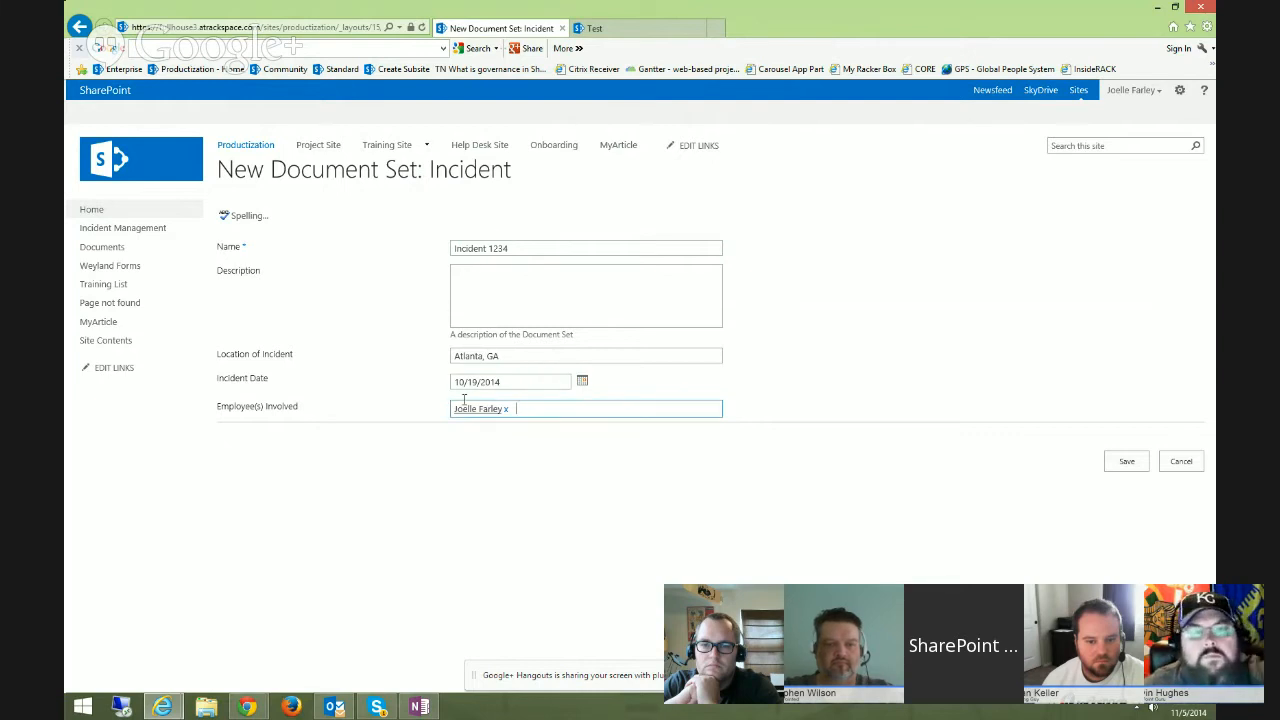
click(1126, 461)
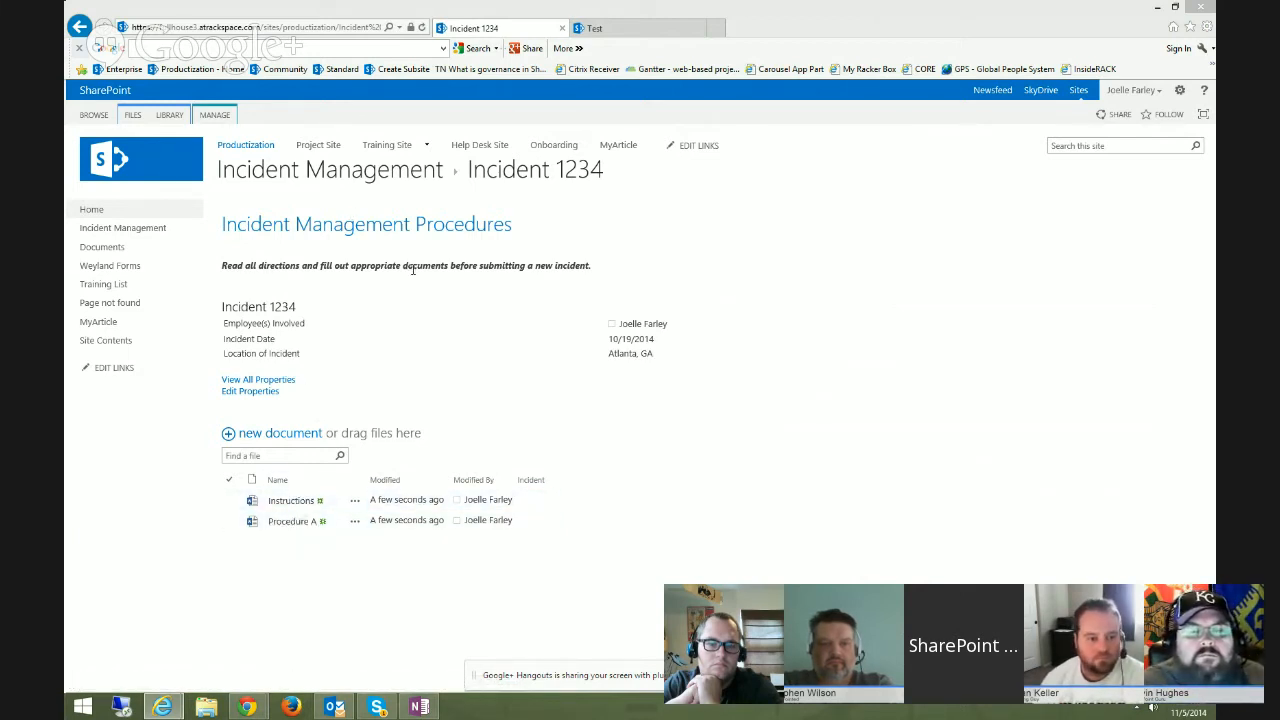
Examine which content types are offered for new documents inside the Incident 1234 document set and look over its default files
click(132, 114)
click(89, 160)
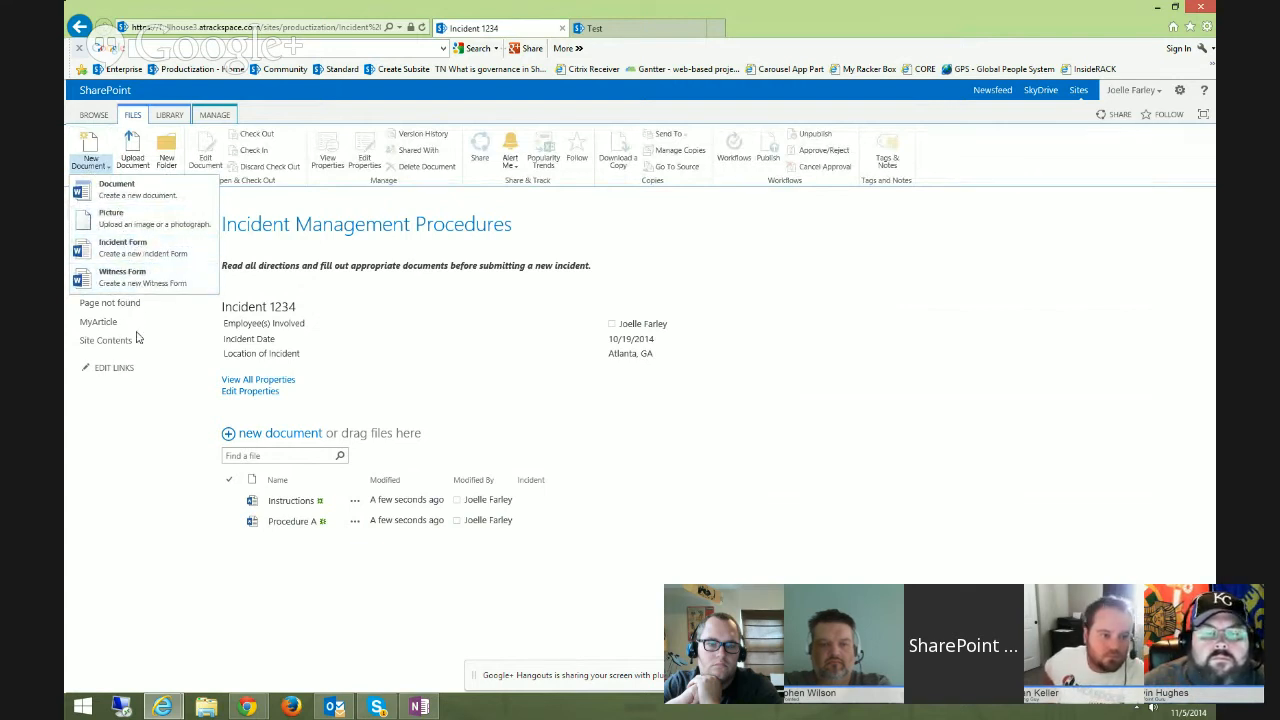
click(318, 539)
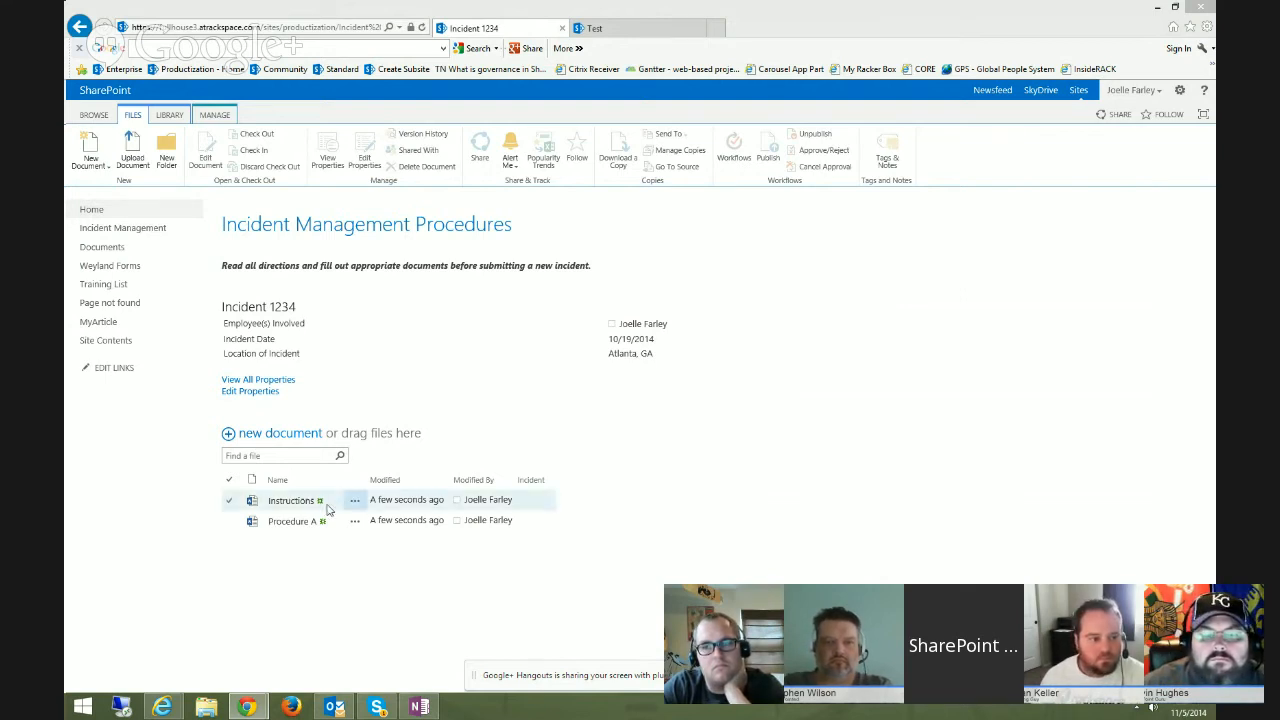
click(525, 598)
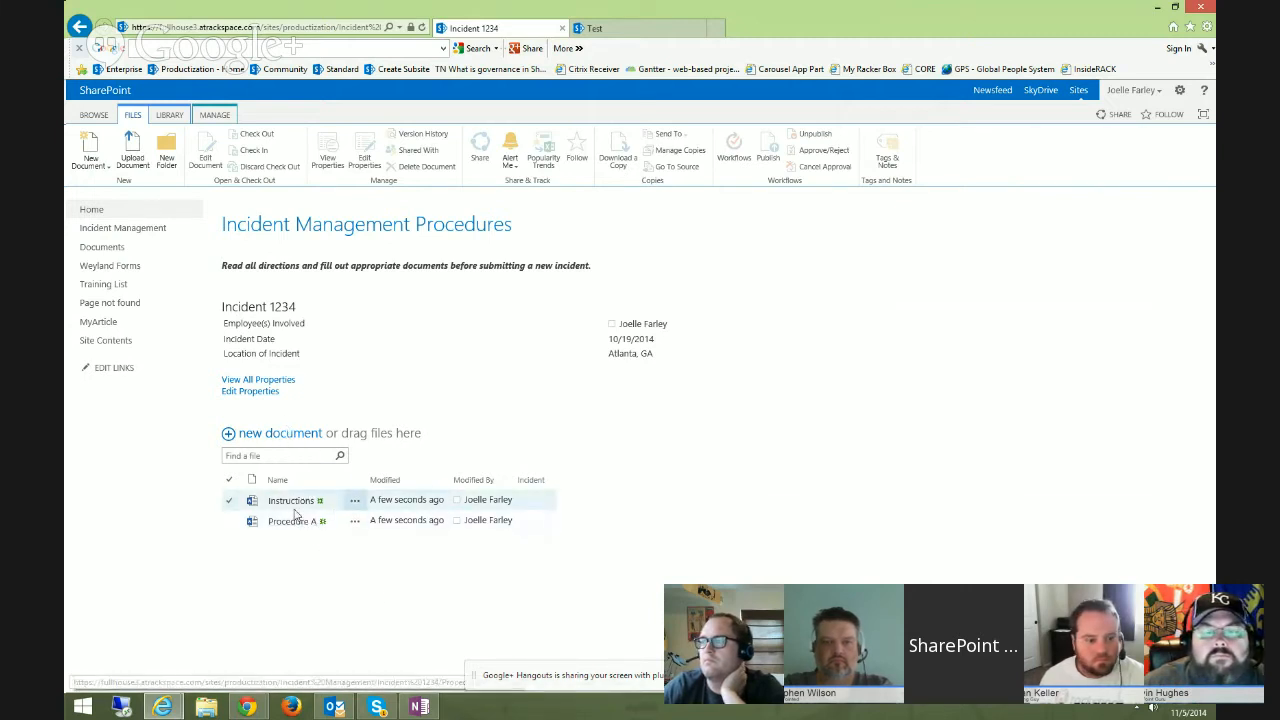
click(90, 174)
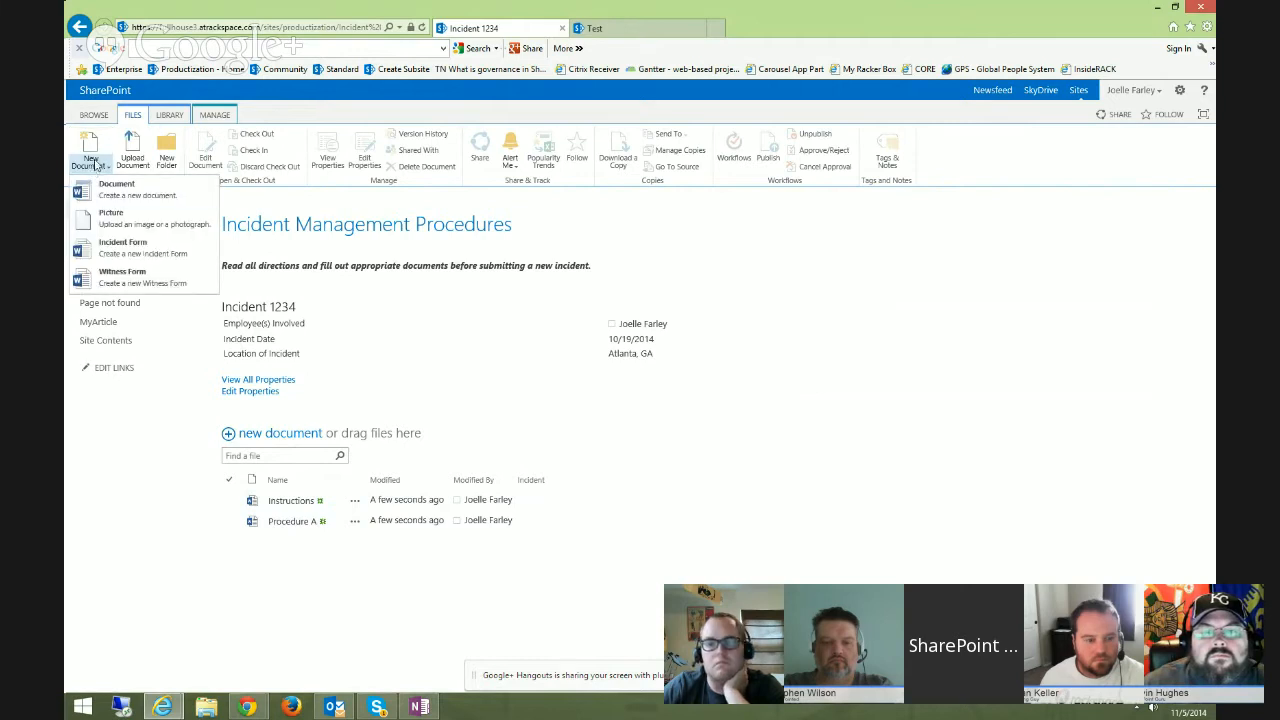
Try to create a new Witness Form document in the Incident 1234 document set
click(121, 280)
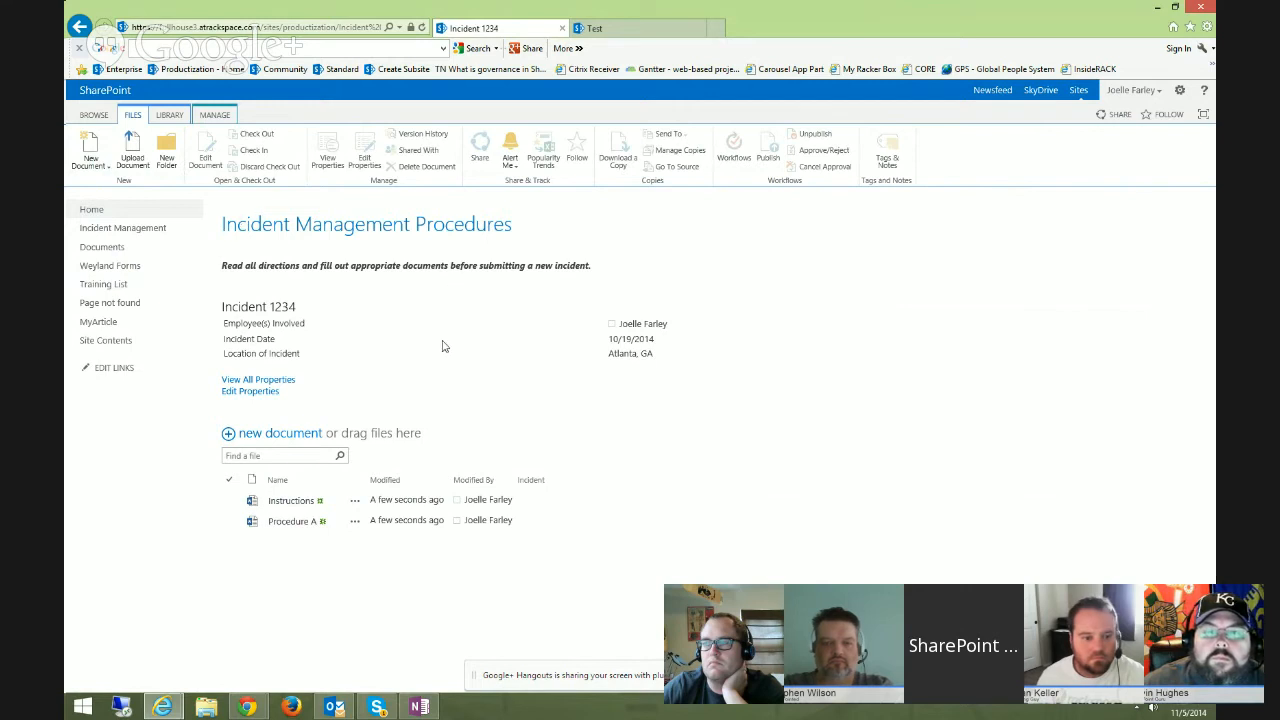
click(105, 168)
click(120, 282)
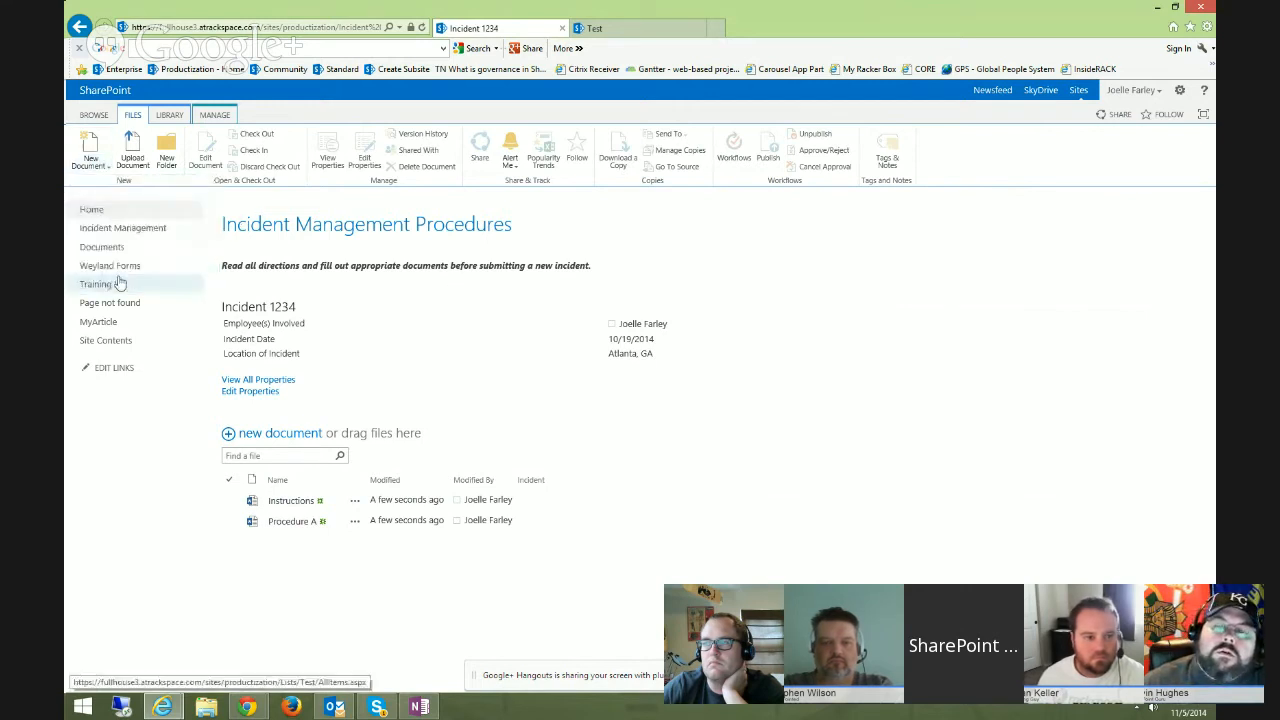
Add a new Picture to the Incident 1234 document set by uploading Review.png from the Pictures\Icons folder, and save its properties as prefilled
click(92, 163)
click(112, 234)
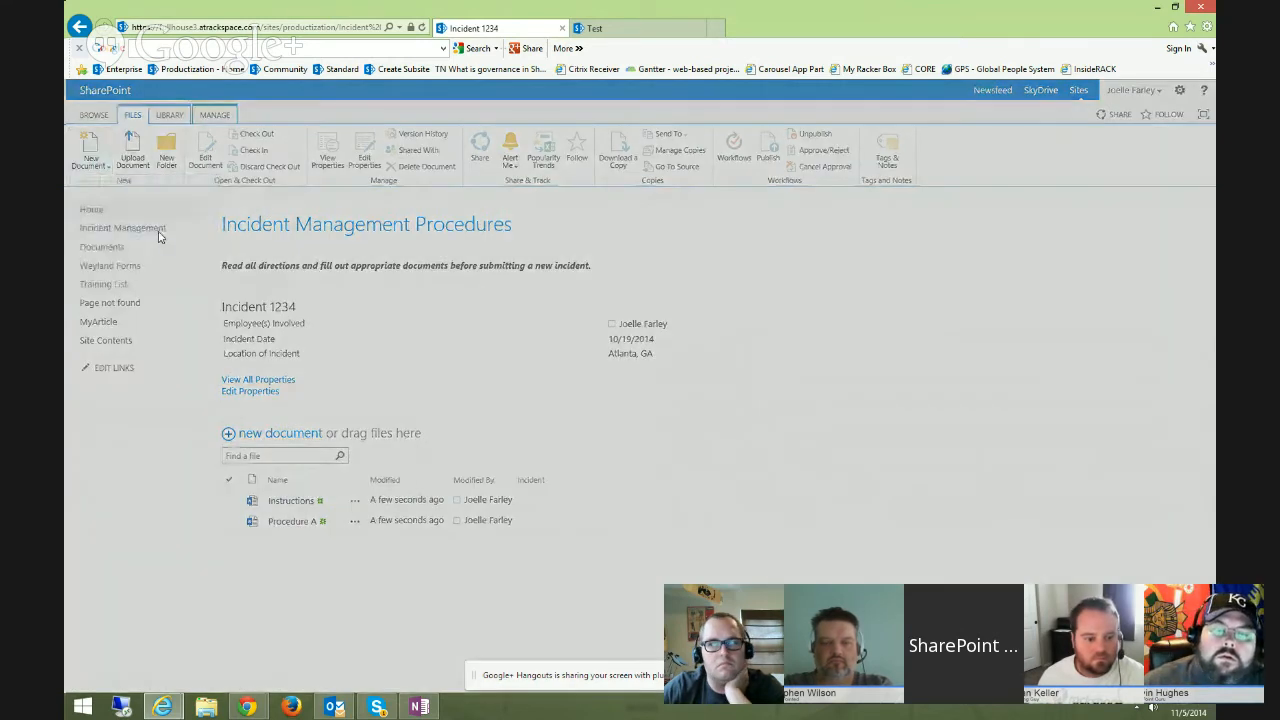
click(806, 332)
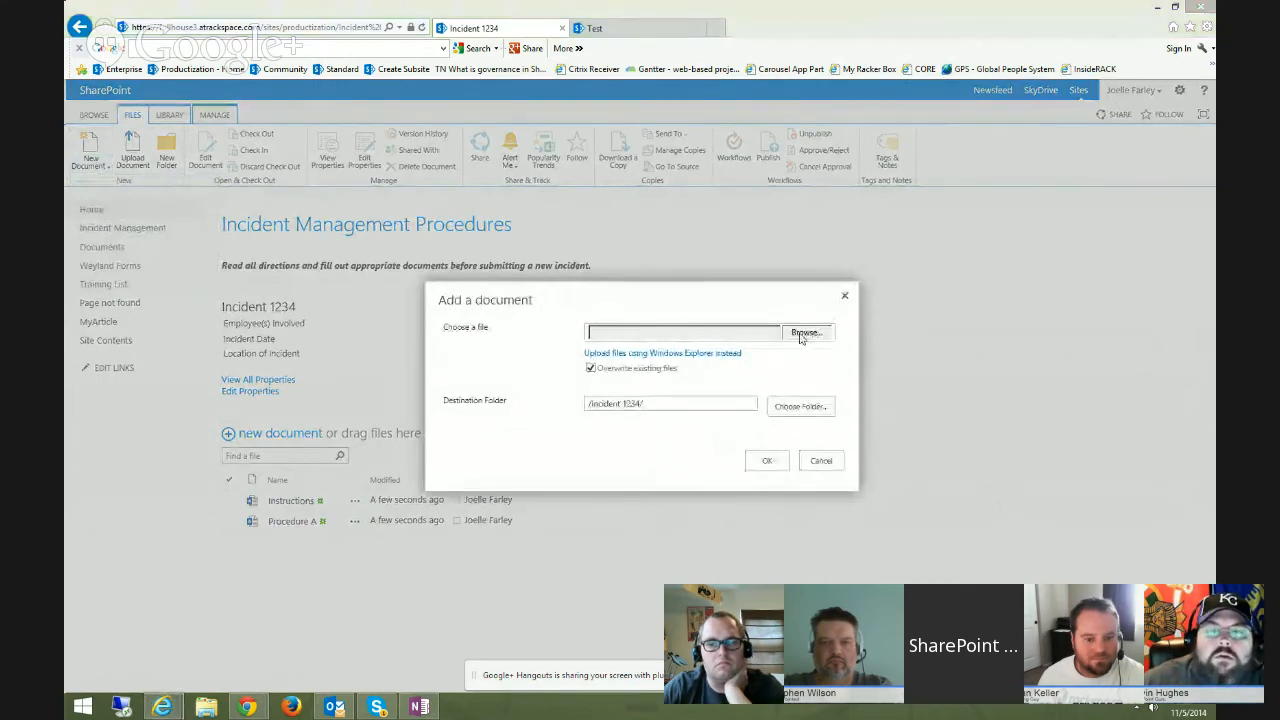
drag(253, 20, 66, 20)
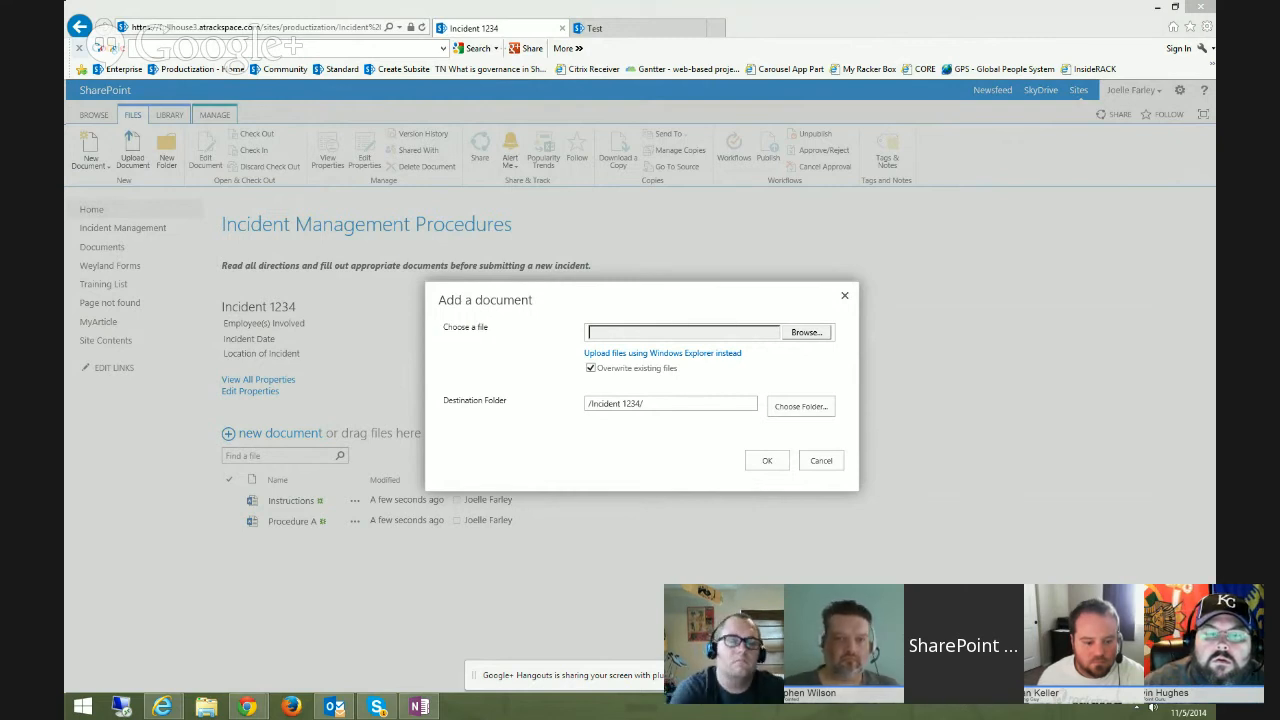
key(Return)
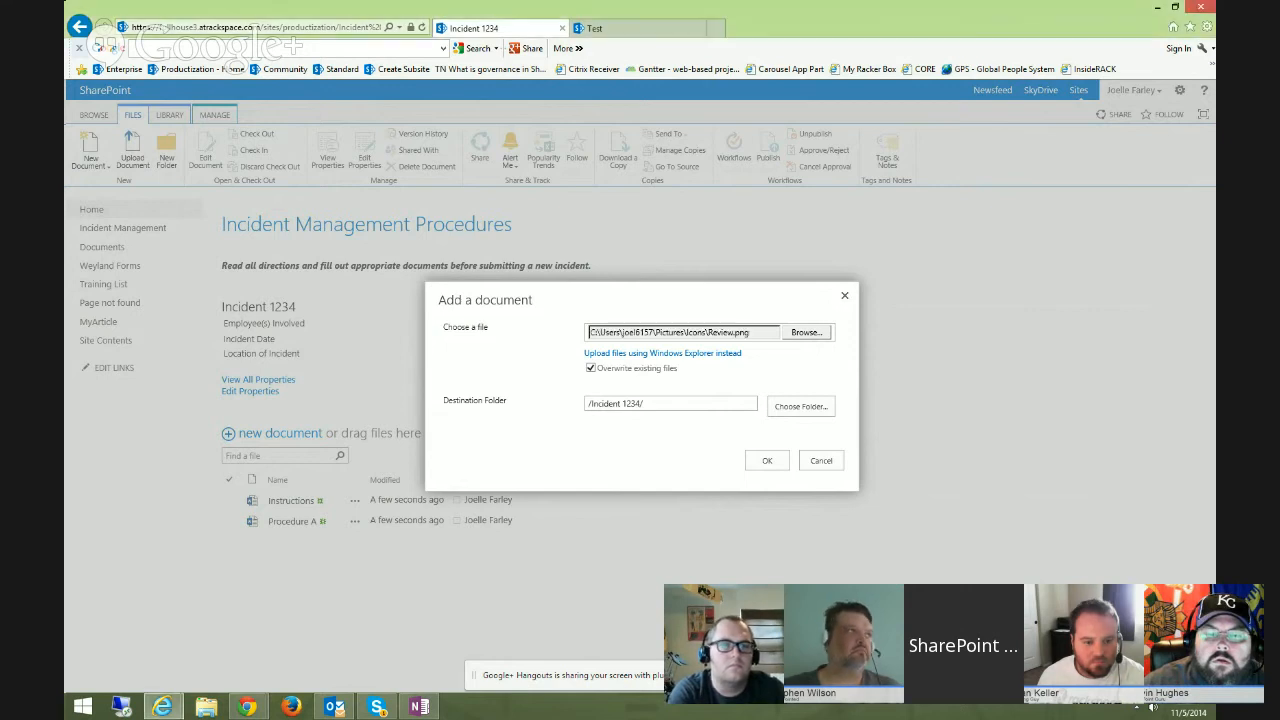
click(766, 460)
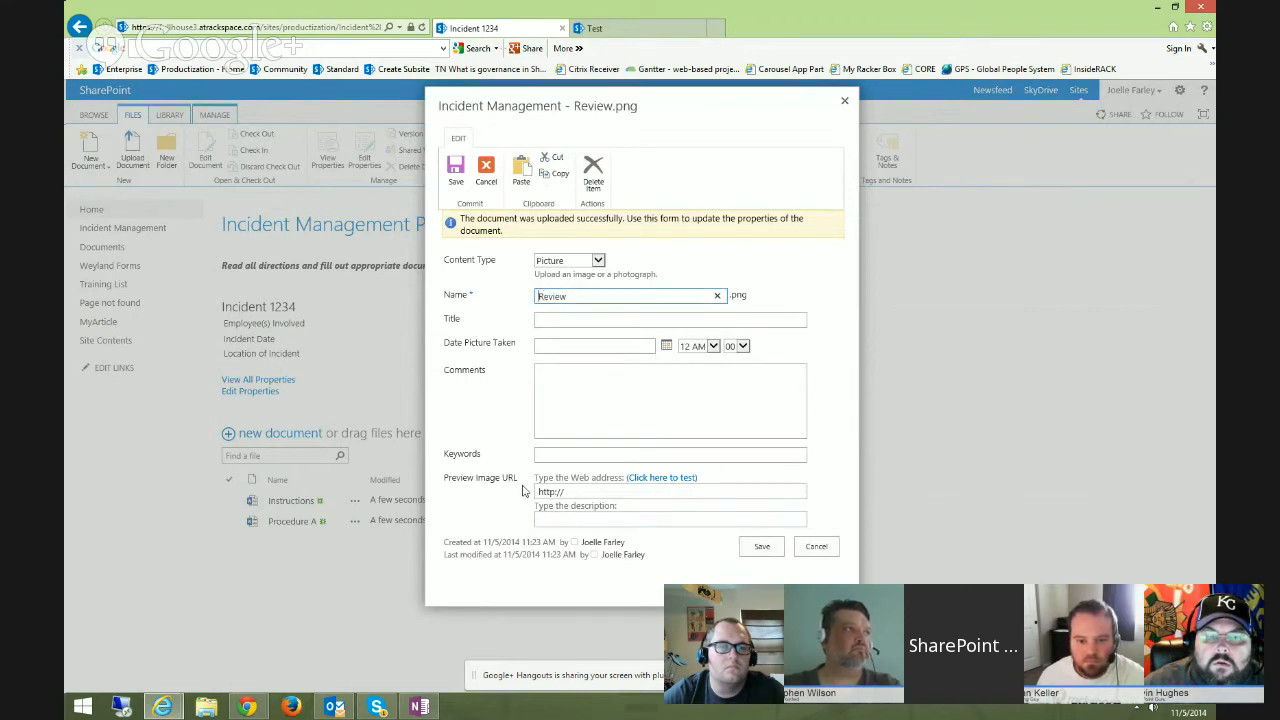
click(761, 546)
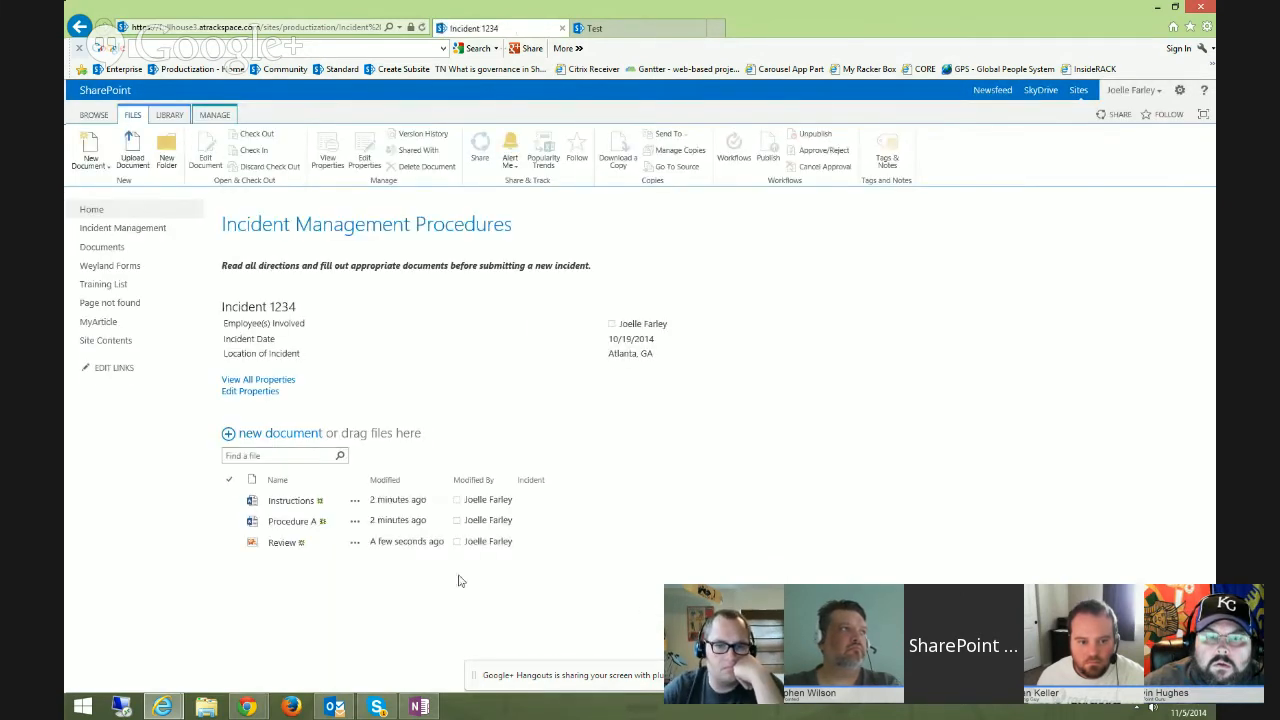
Check the uploaded Review picture among the set's files and review the content types offered for new documents
click(274, 545)
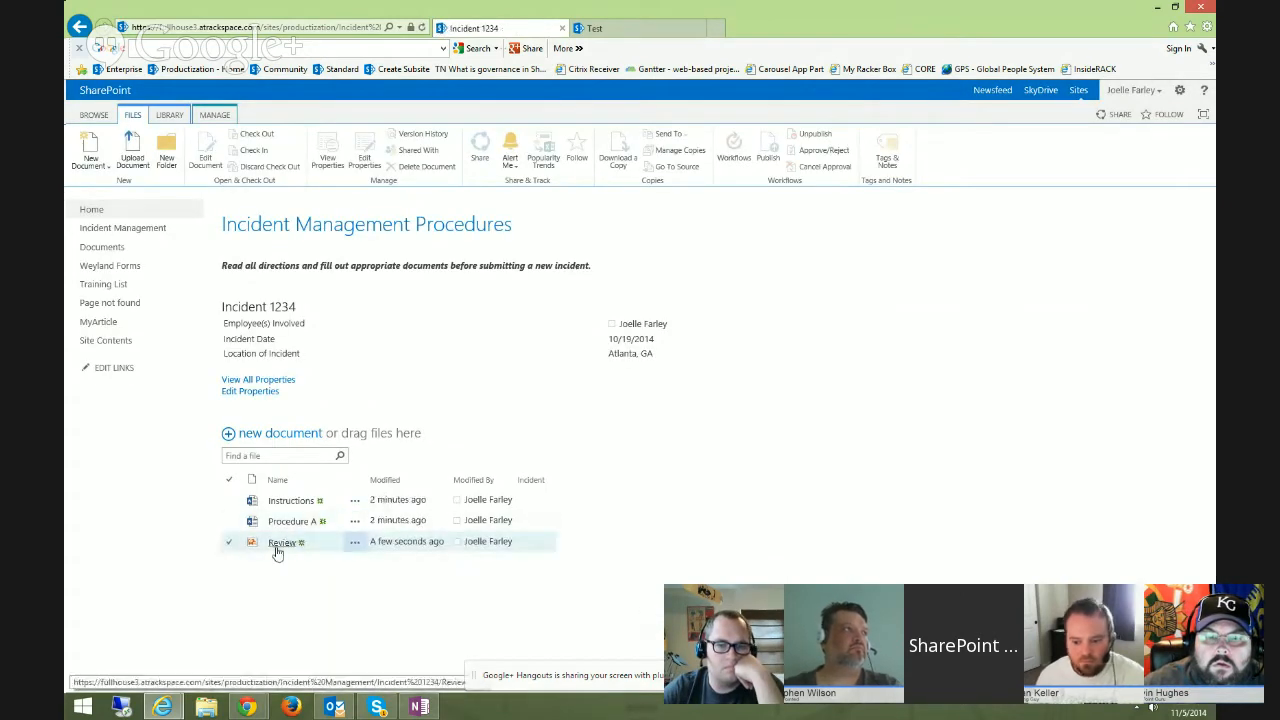
click(283, 530)
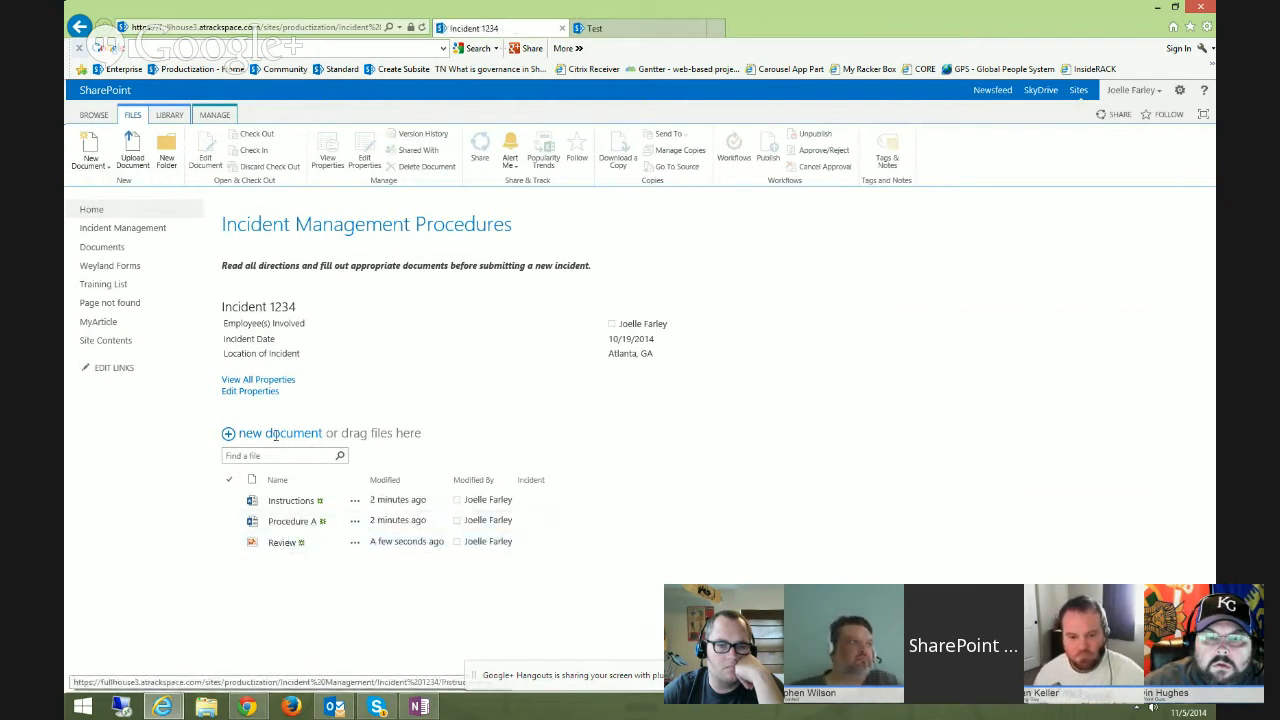
click(90, 160)
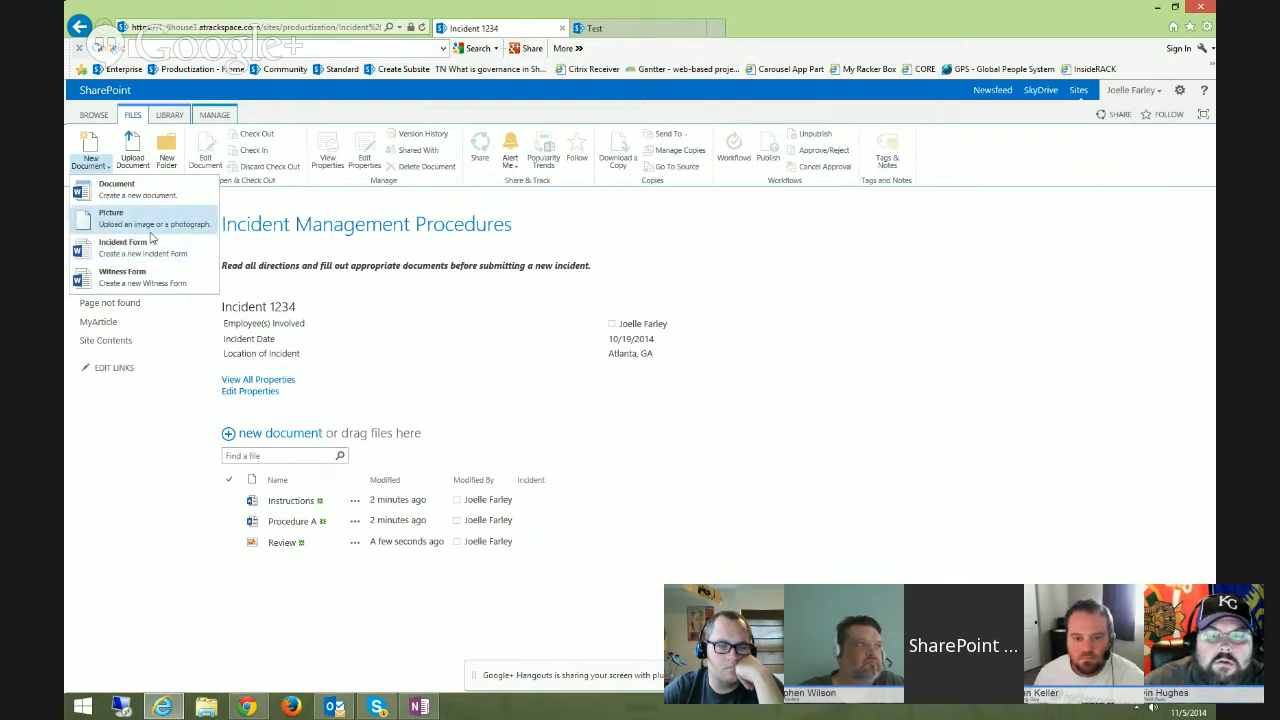
click(174, 465)
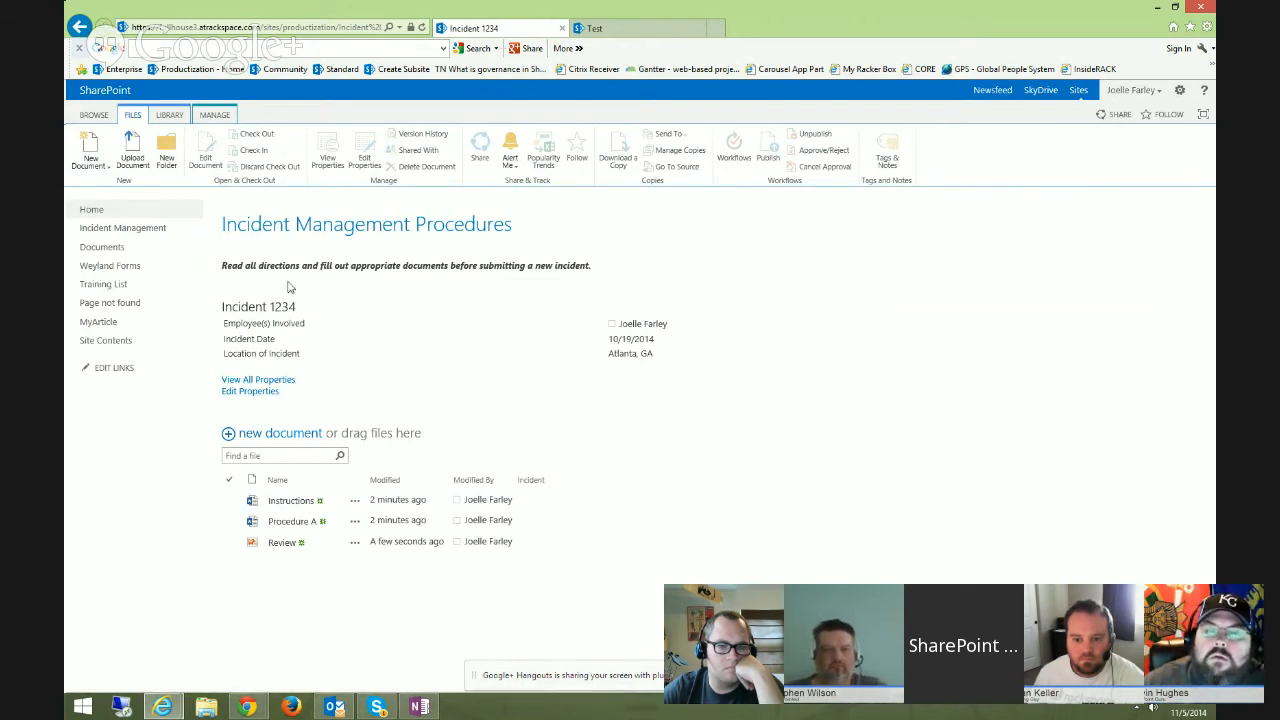
Review the welcome page's heading, instructions and incident properties, and view the property edit form without making changes
drag(222, 224, 404, 266)
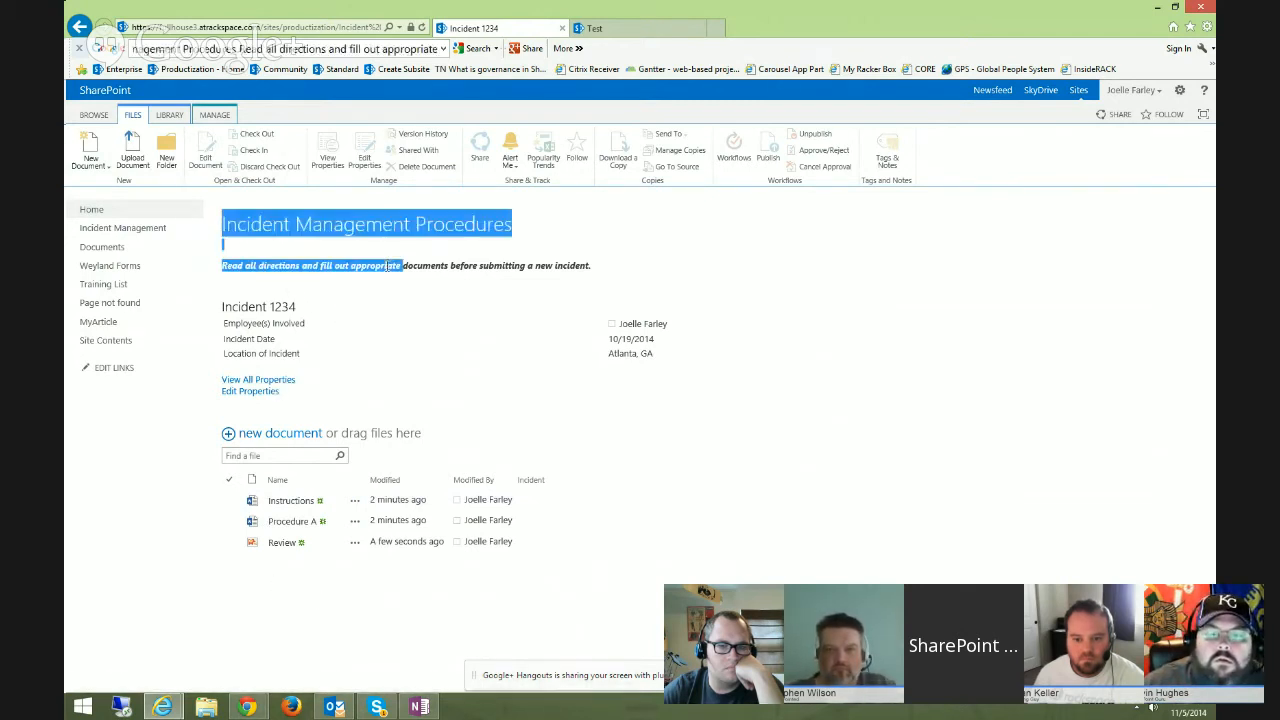
drag(222, 306, 658, 353)
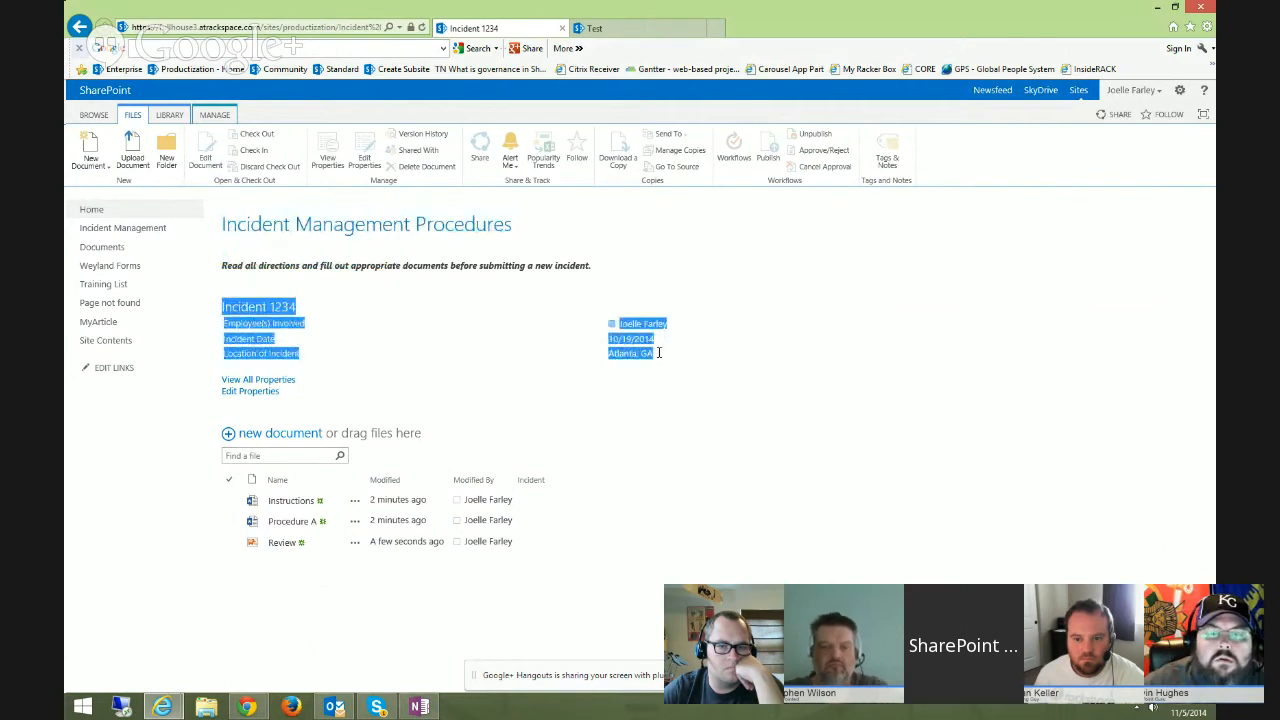
click(642, 388)
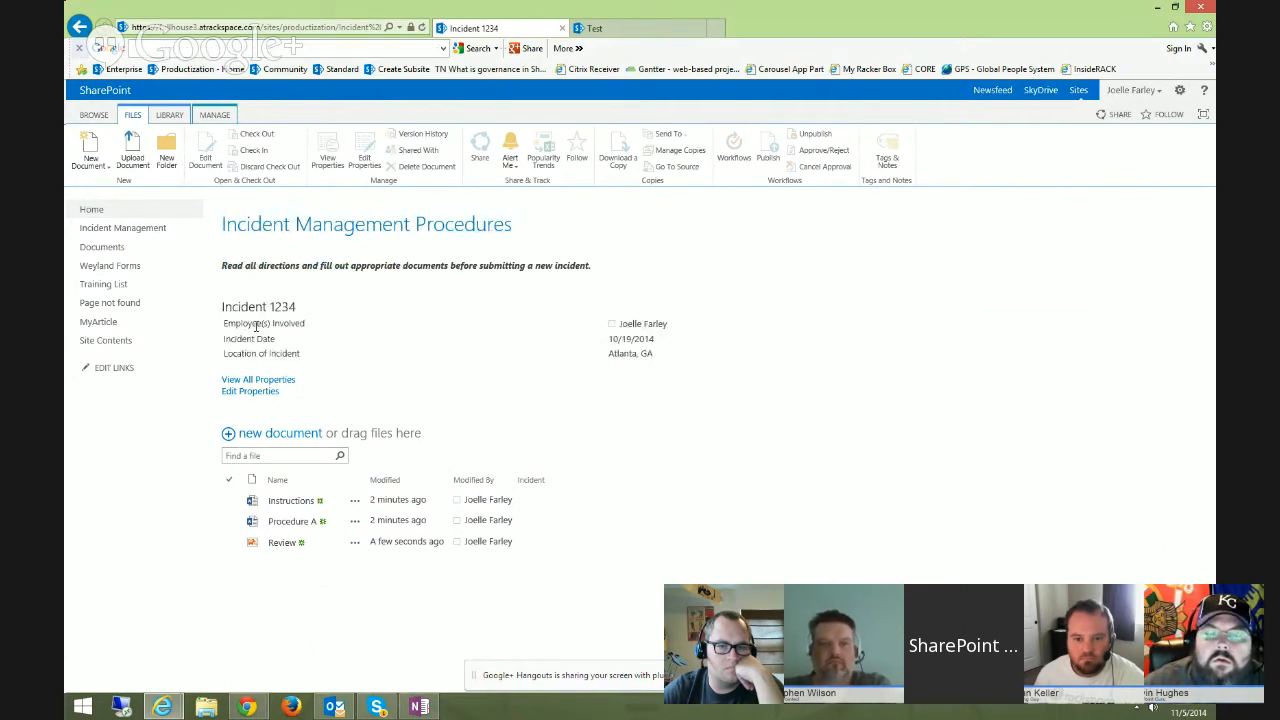
click(252, 392)
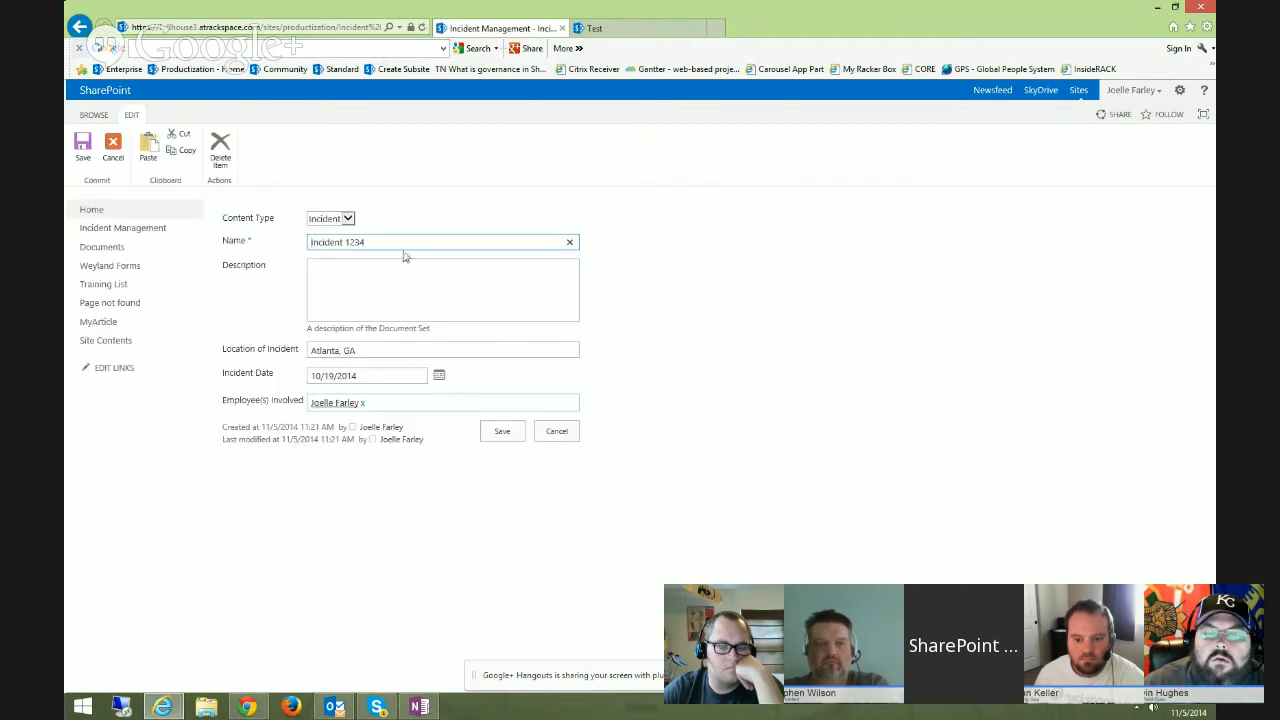
click(558, 432)
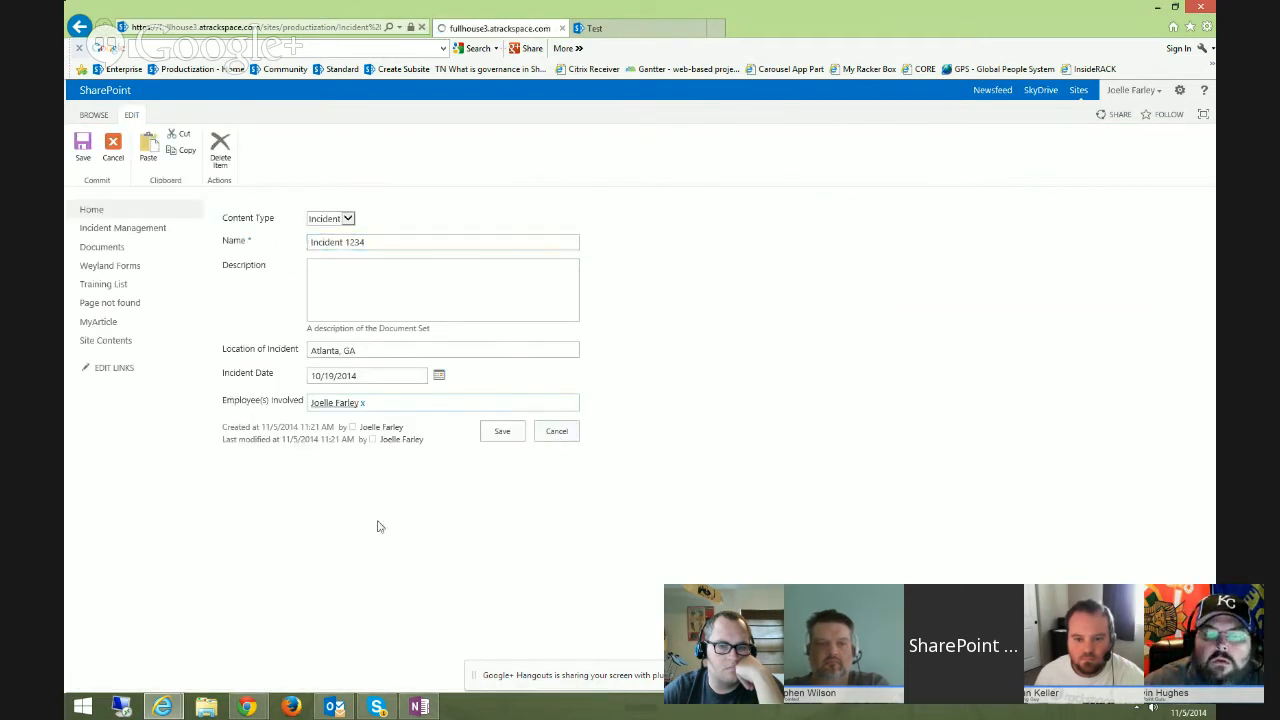
Return to the Incident Management library and check which content types are offered for new items there
click(94, 114)
click(256, 164)
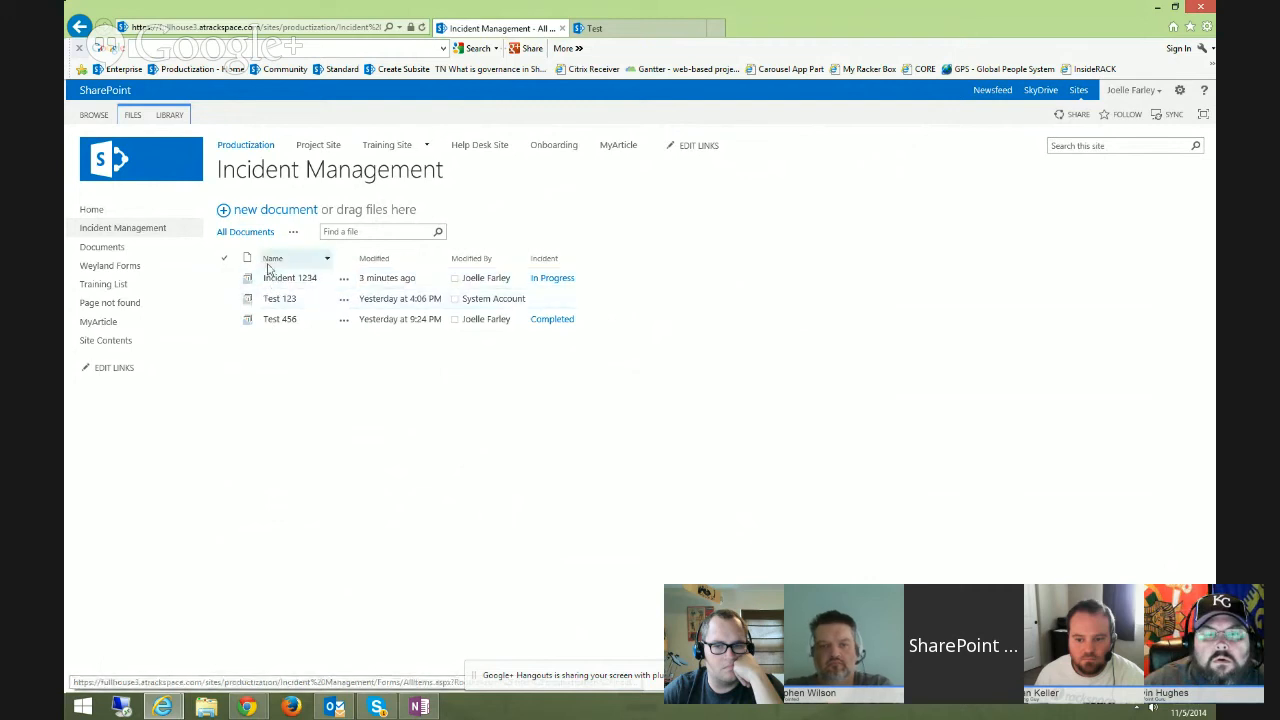
click(133, 115)
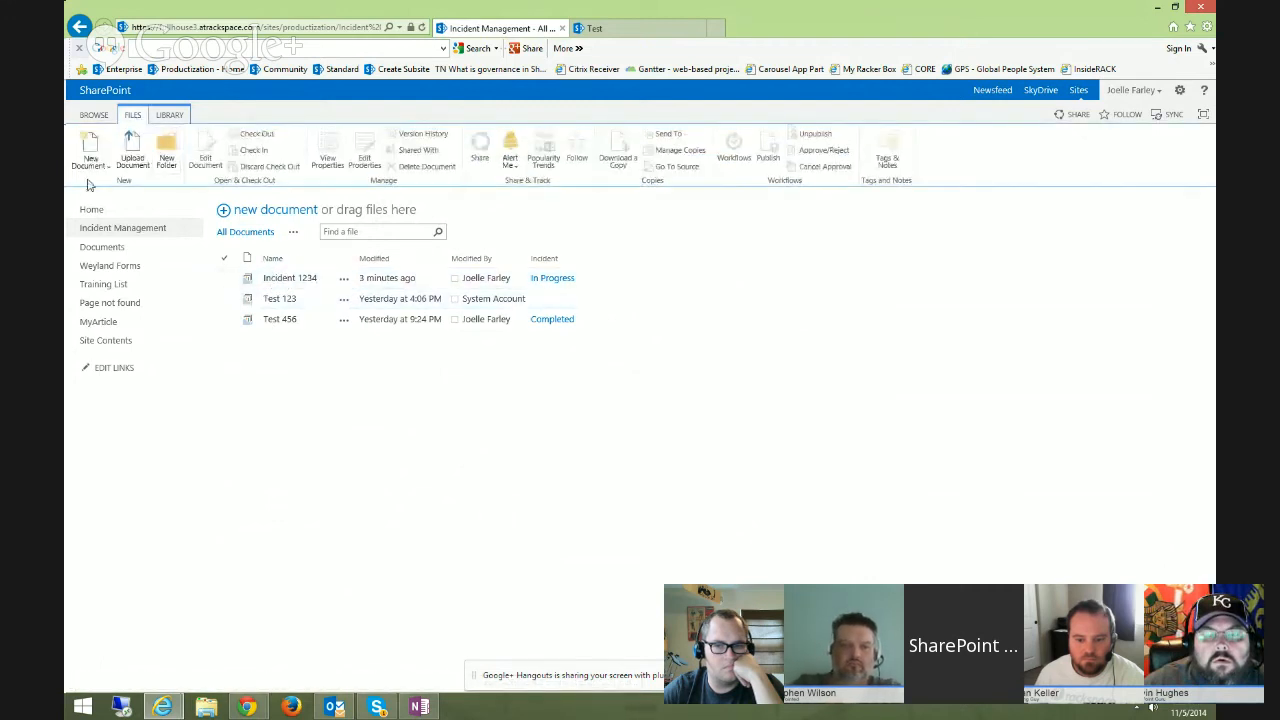
click(90, 162)
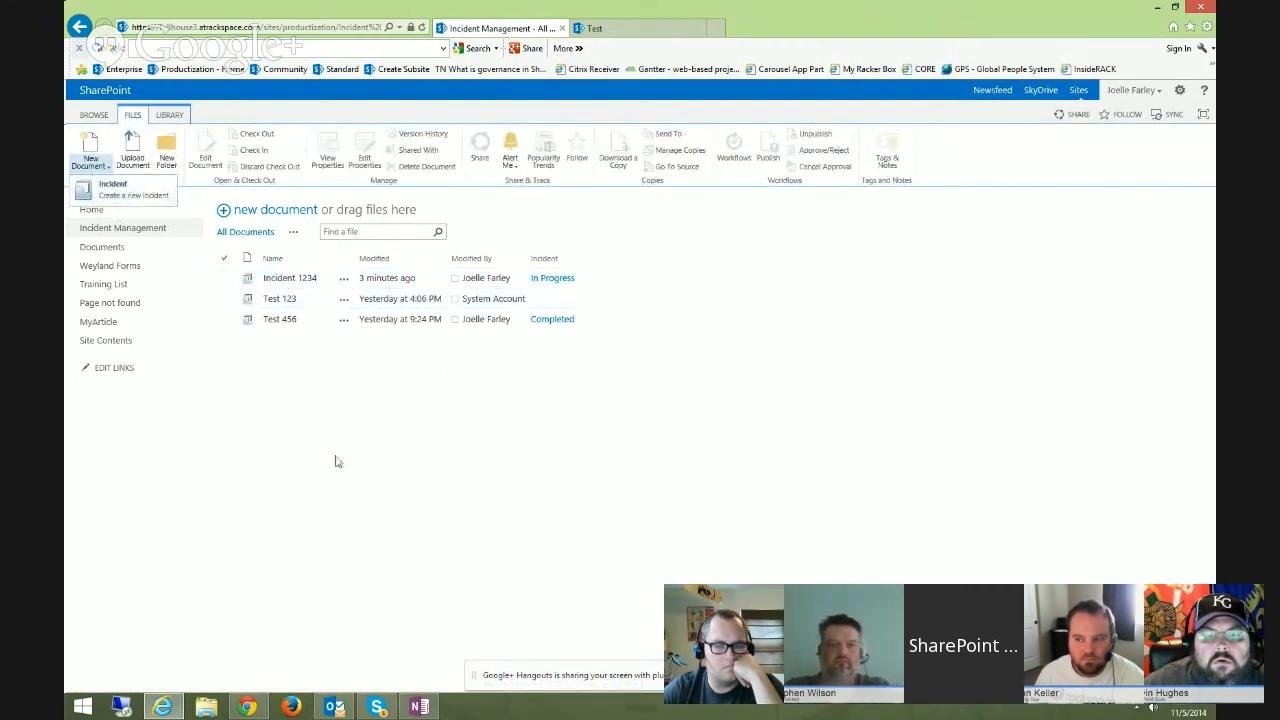
click(370, 385)
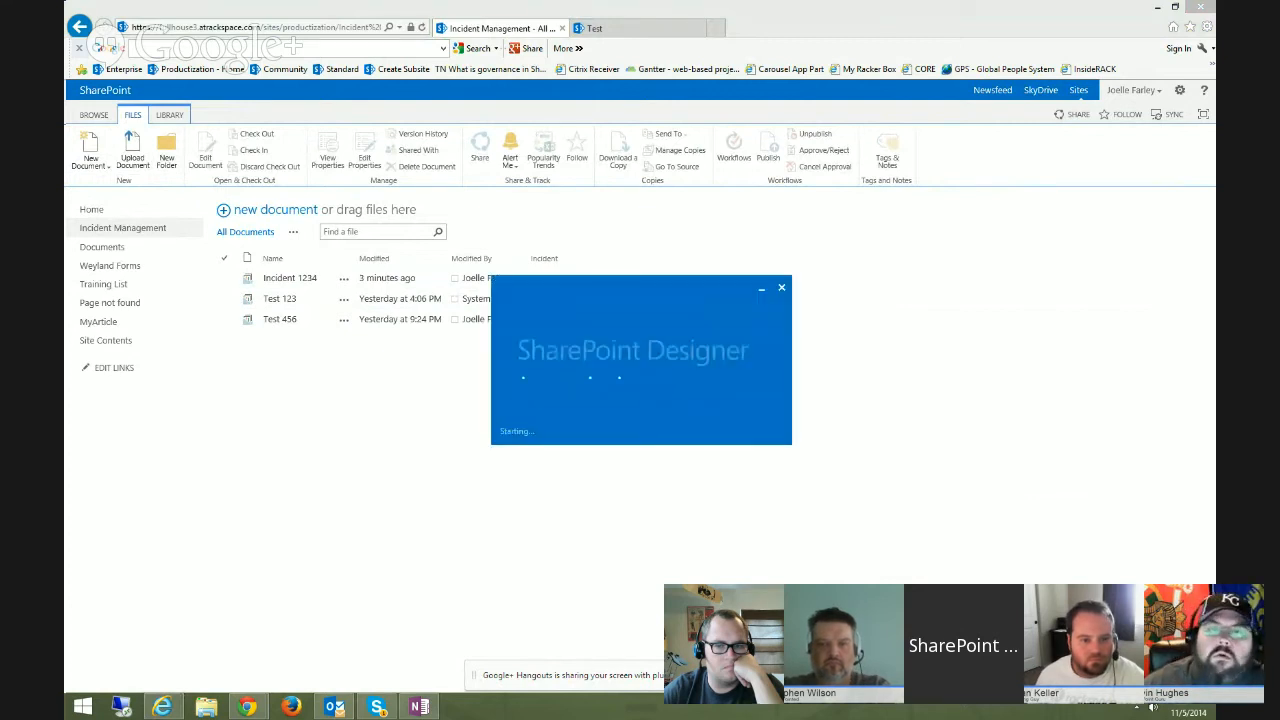
Switch to SharePoint Designer, open the recent Productization site, sign in with the account password and maximize the window
click(342, 167)
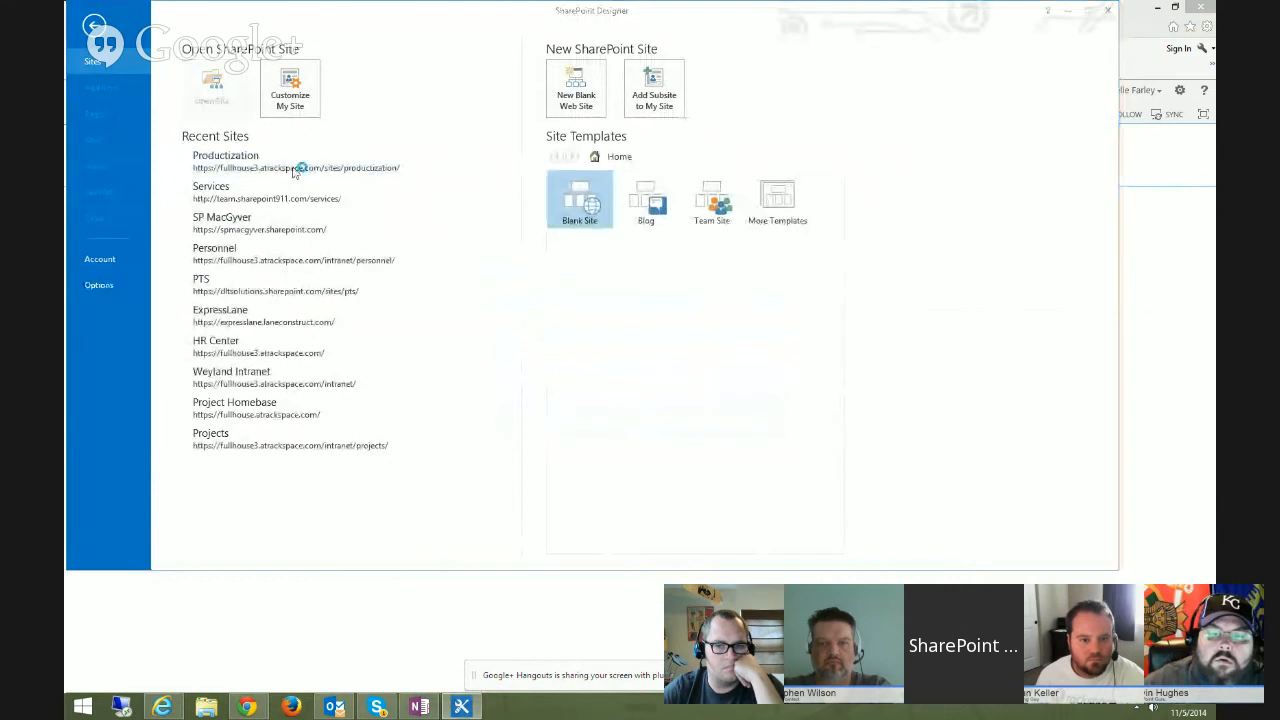
text(•••••••)
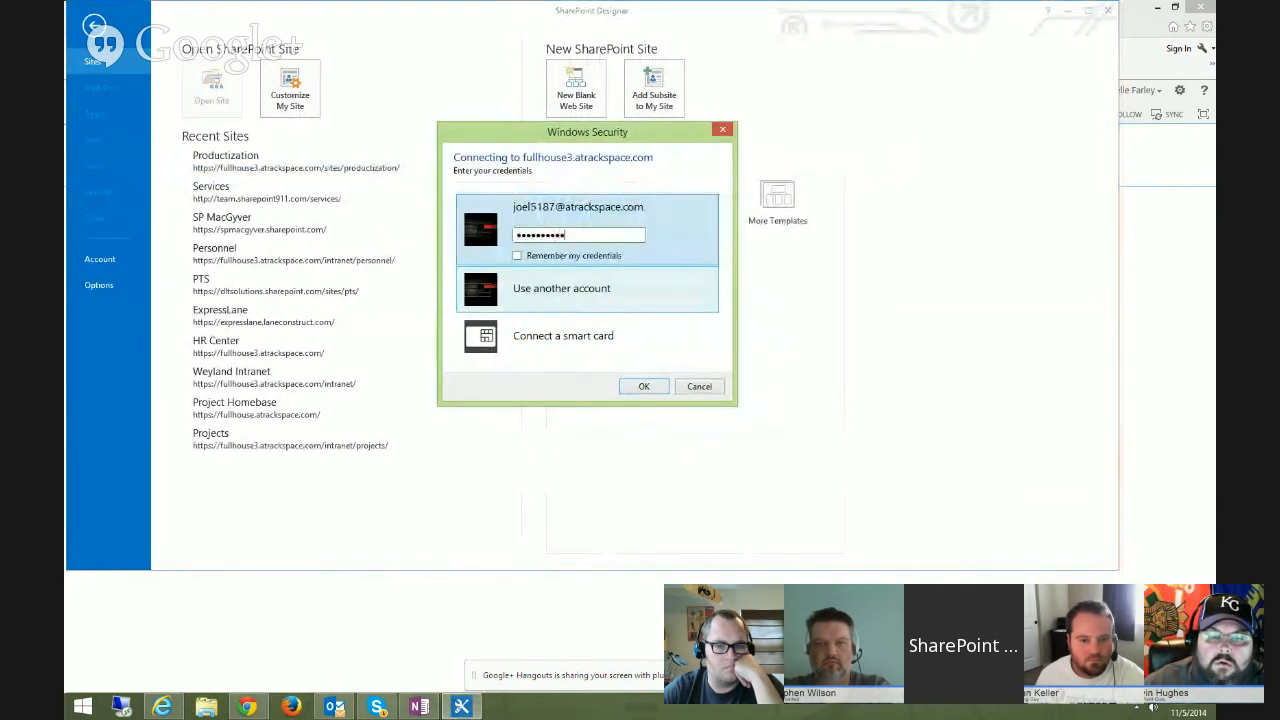
key(Return)
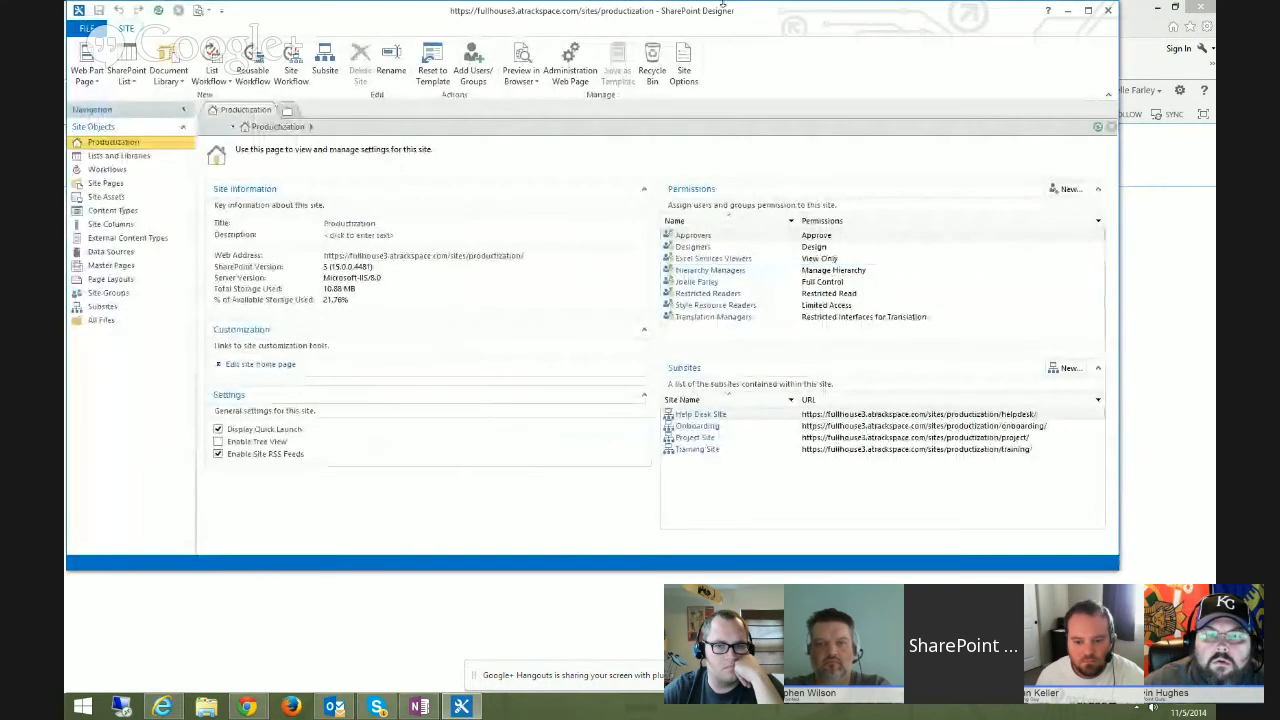
drag(790, 18, 837, 81)
click(1135, 74)
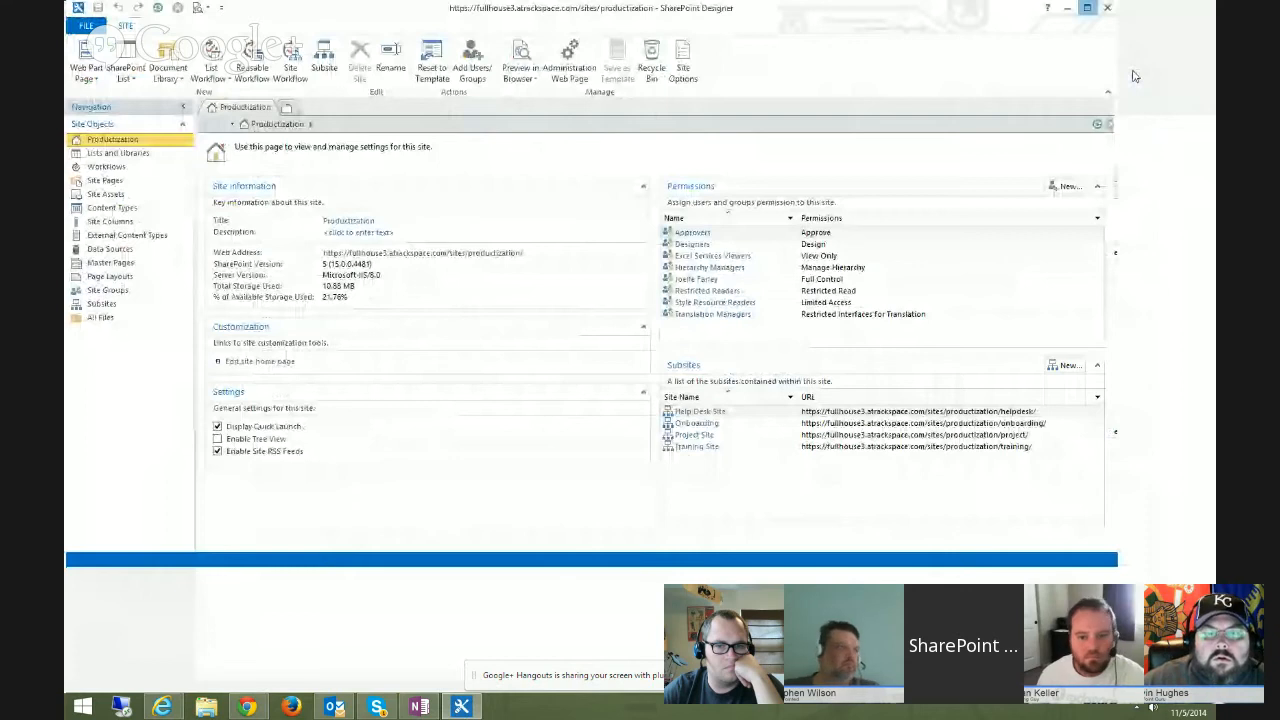
Start a new reusable workflow on the Productization site and set its platform type to SharePoint 2010 Workflow
click(106, 167)
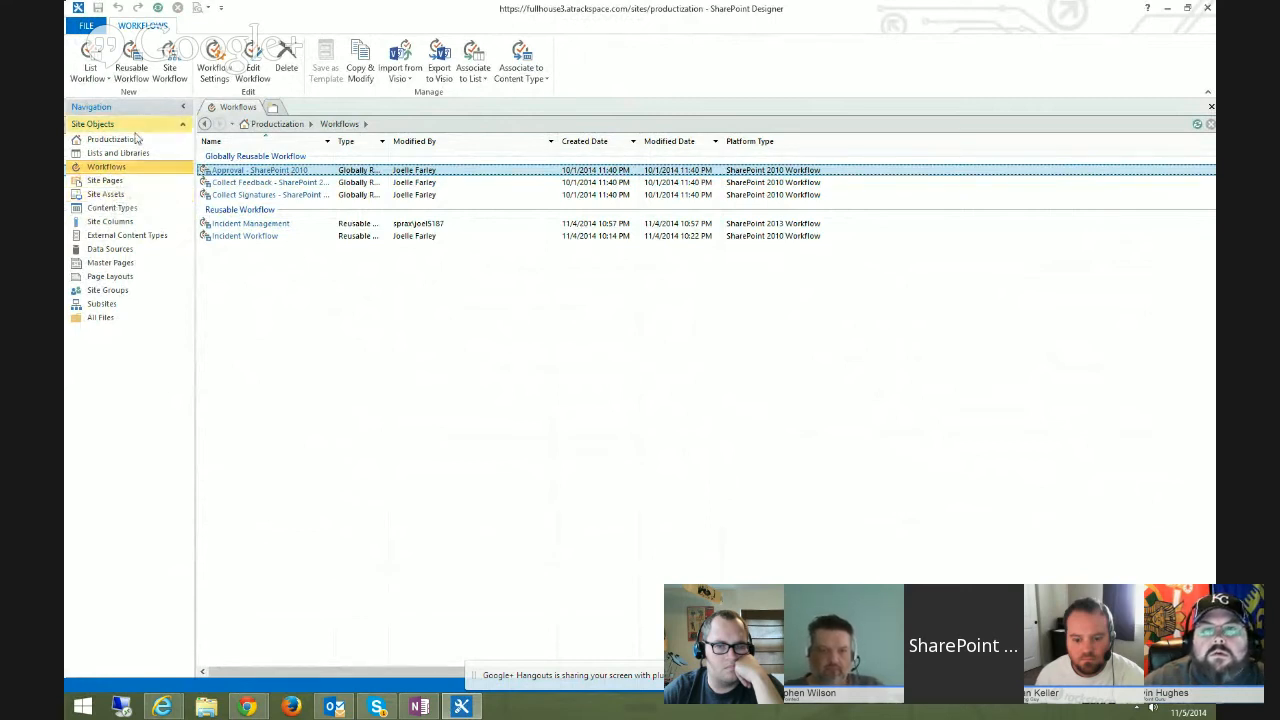
click(133, 74)
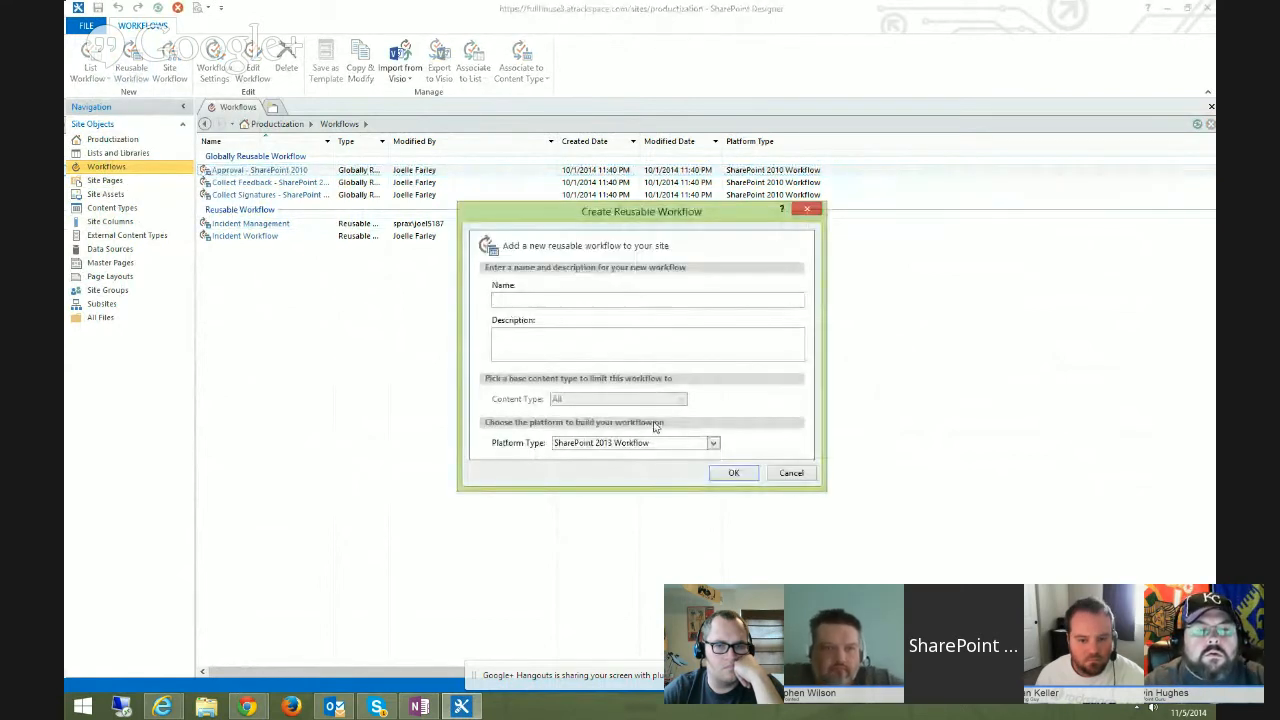
click(588, 445)
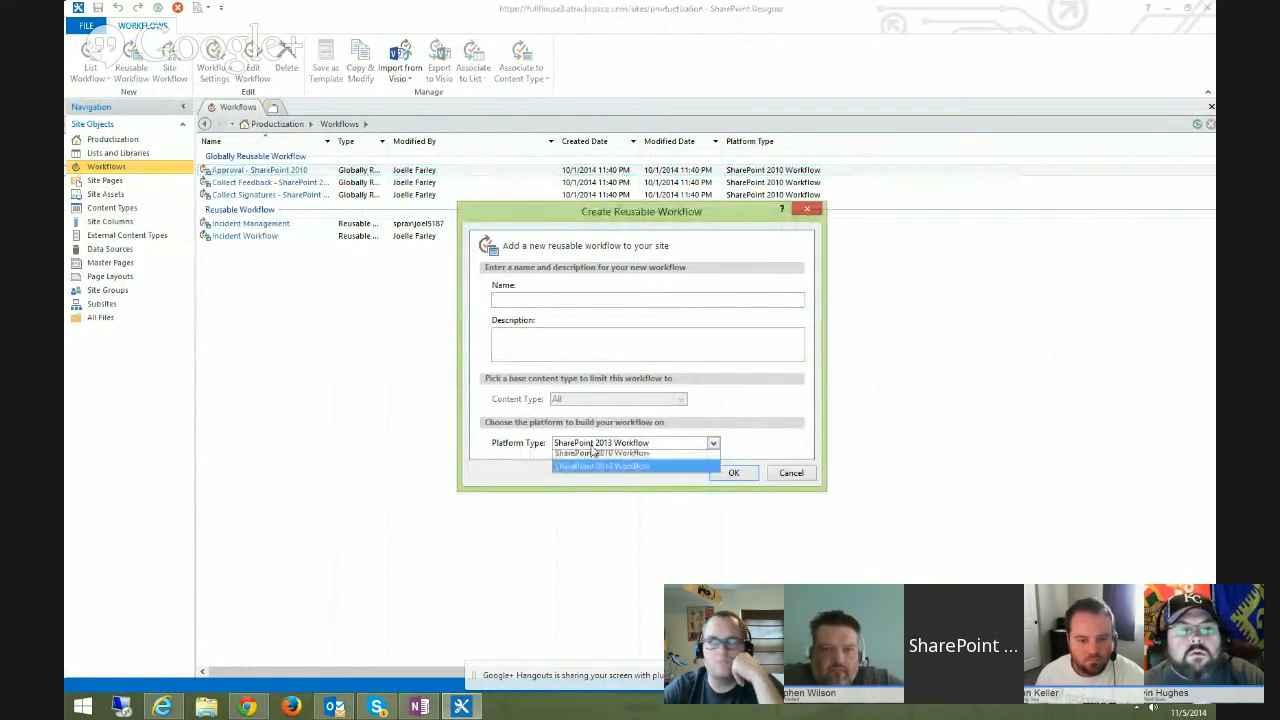
click(590, 458)
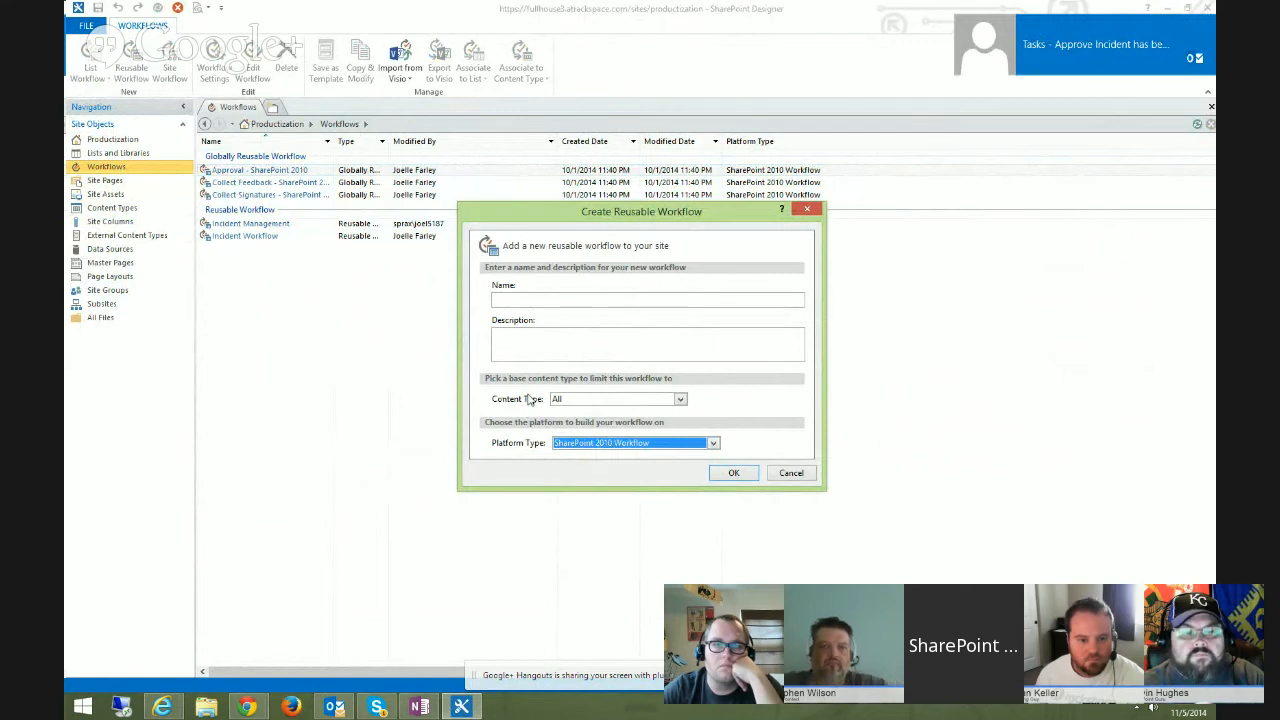
Limit the new reusable workflow to the Incident content type
click(604, 400)
scroll(600, 362, down, 3)
scroll(602, 371, up, 3)
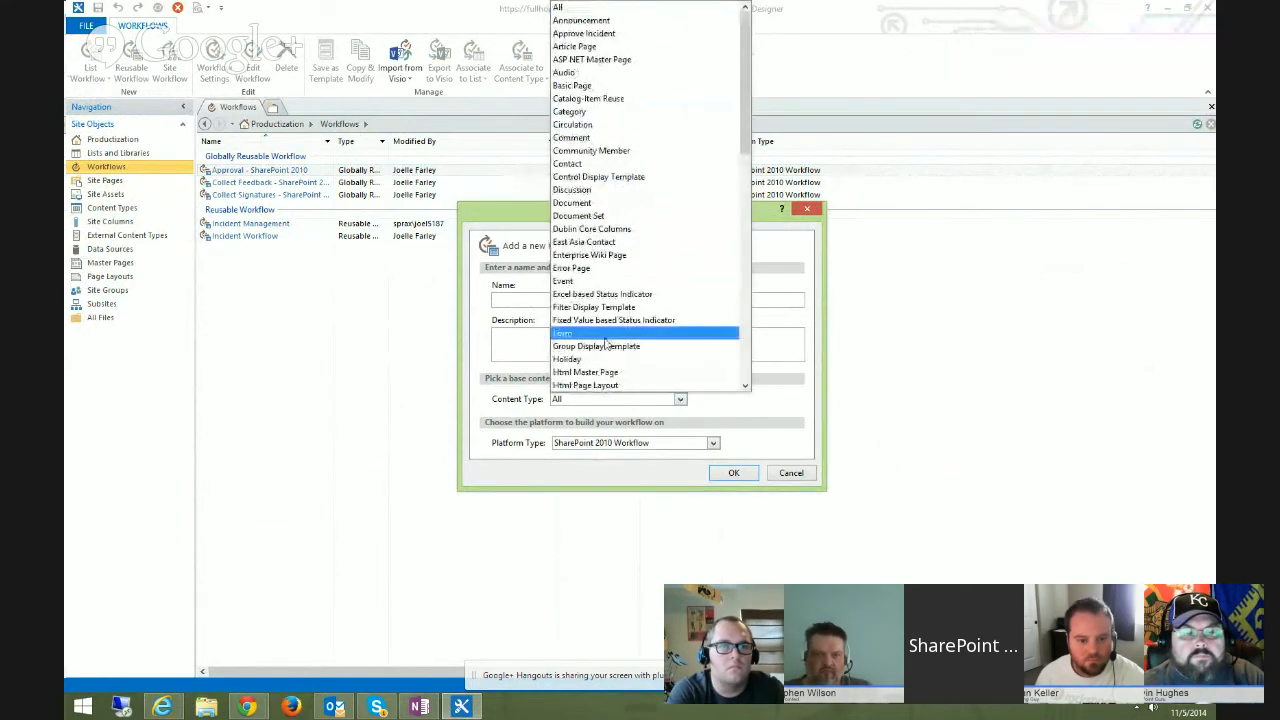
scroll(600, 200, down, 3)
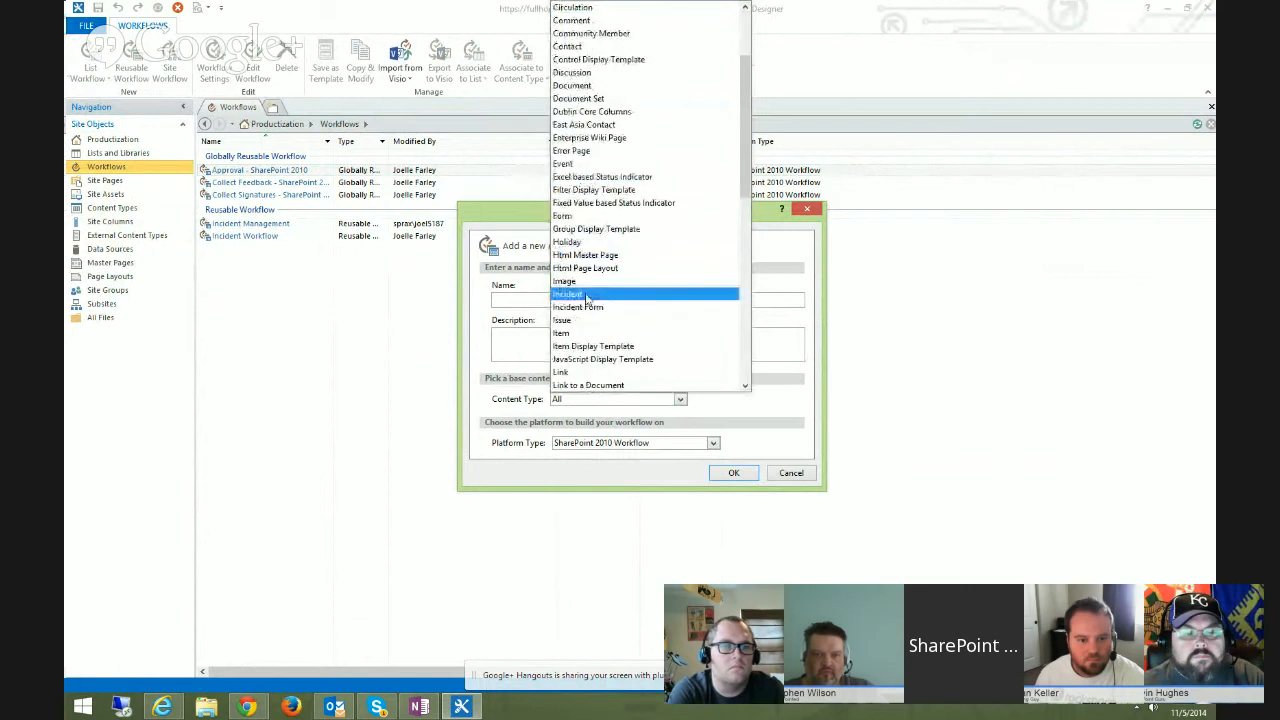
click(588, 294)
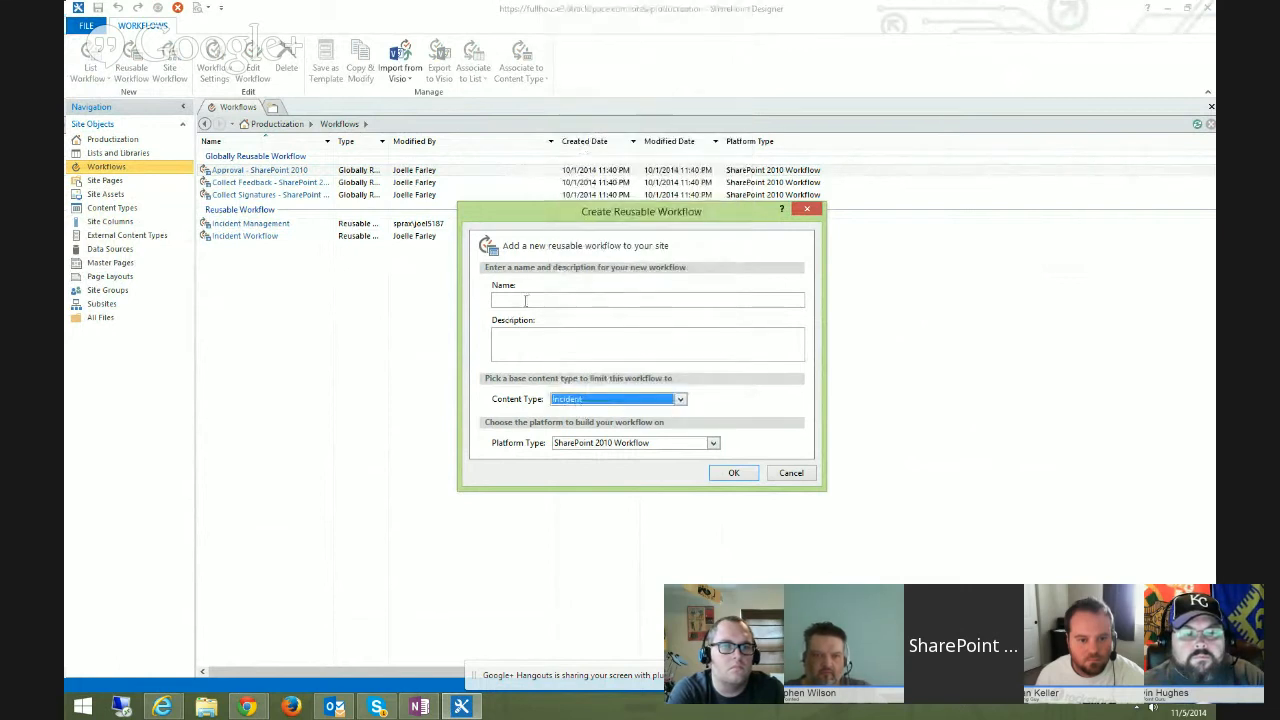
Name the reusable workflow "Another Incident Workflow" and create it
click(525, 300)
text(Inc)
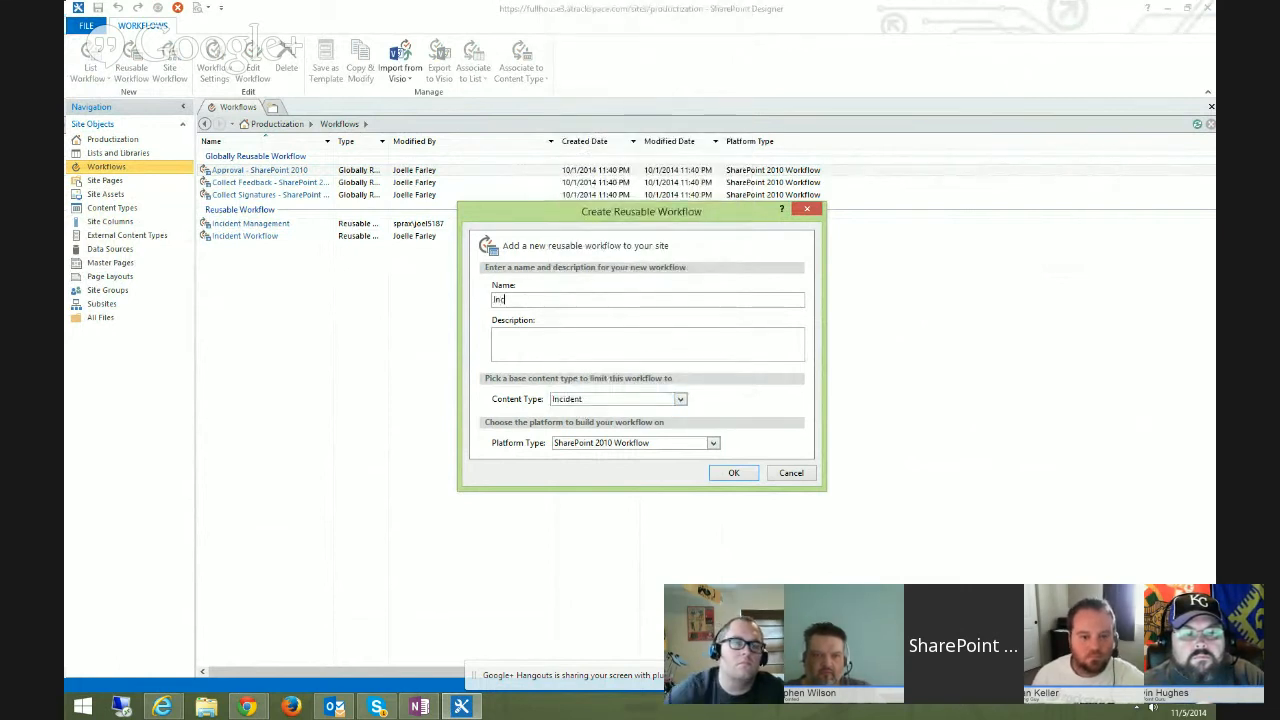
key(BackSpace)
key(BackSpace)
key(BackSpace)
text(A)
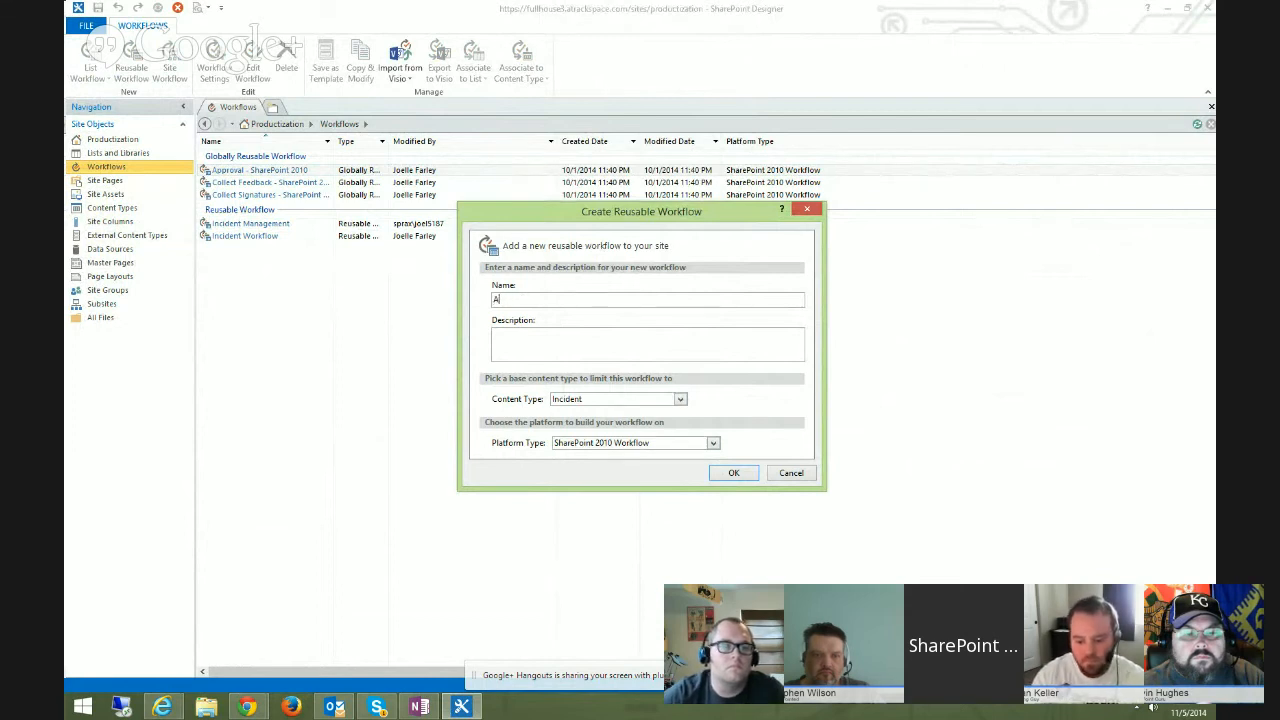
text(Nonother Incid)
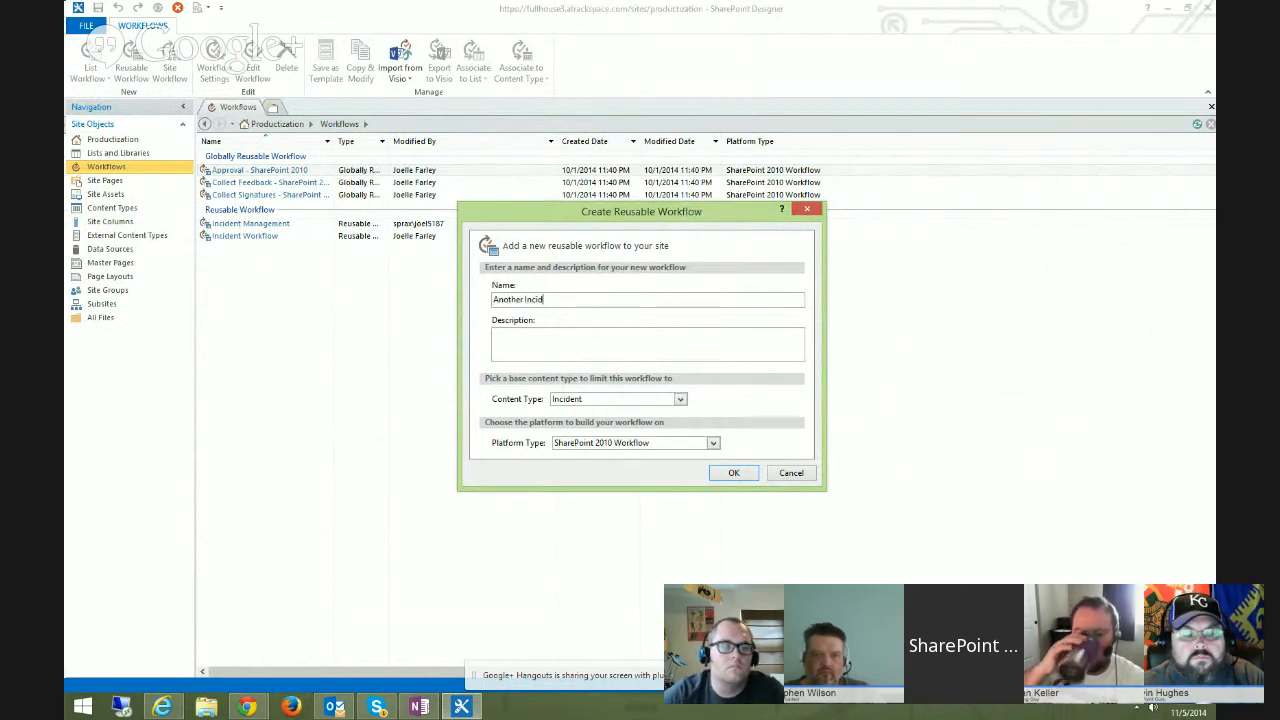
text(ent Workflow)
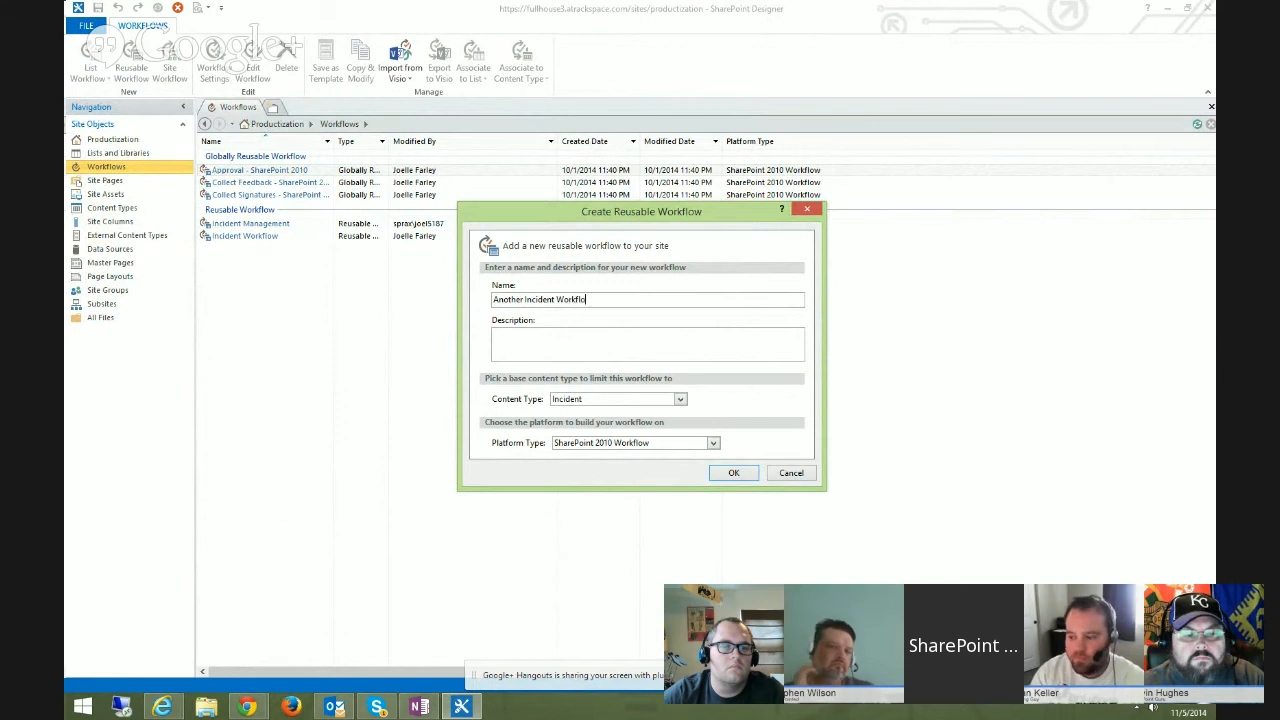
click(733, 472)
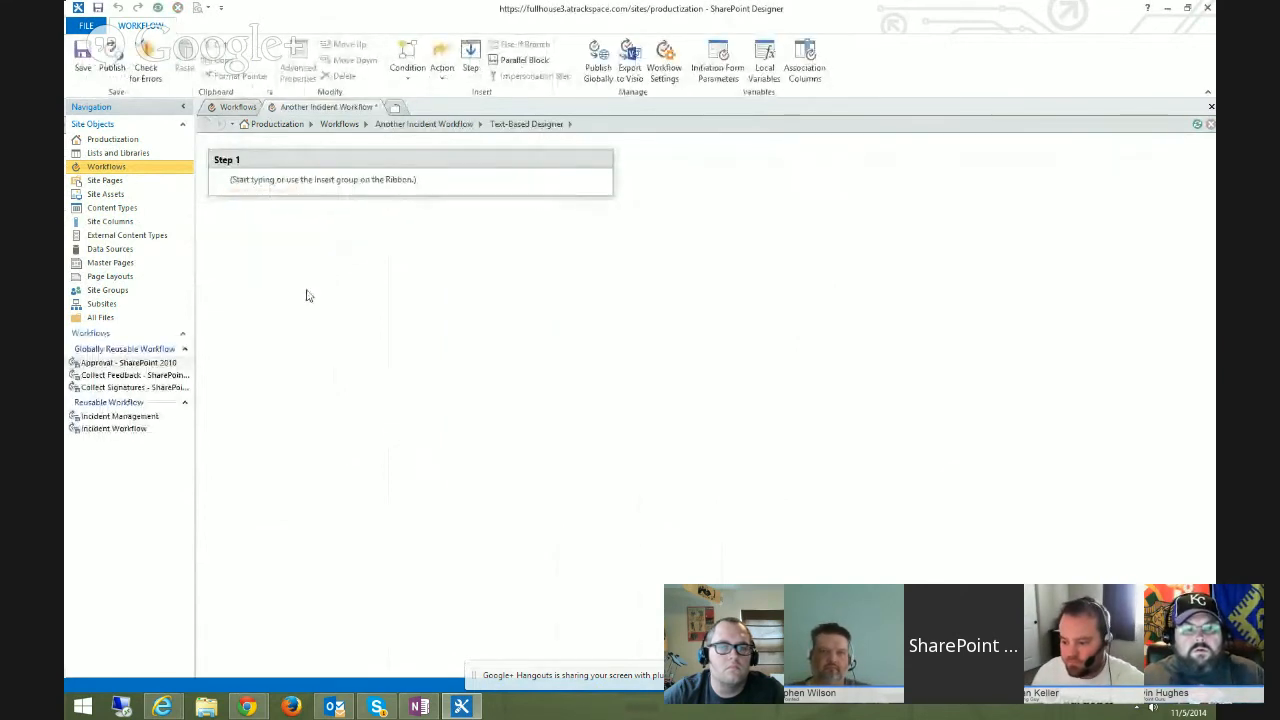
Look through the available workflow actions and add the Assign a To-do Item action to Step 1
click(441, 60)
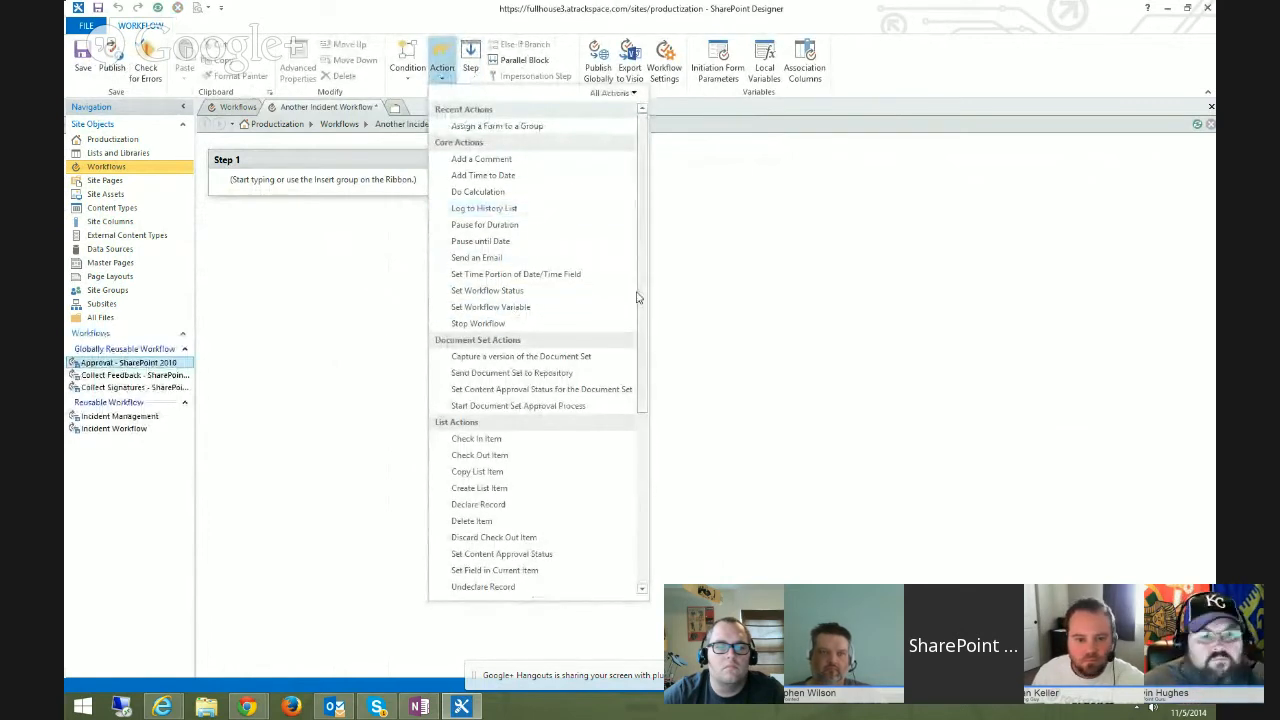
drag(640, 294, 649, 505)
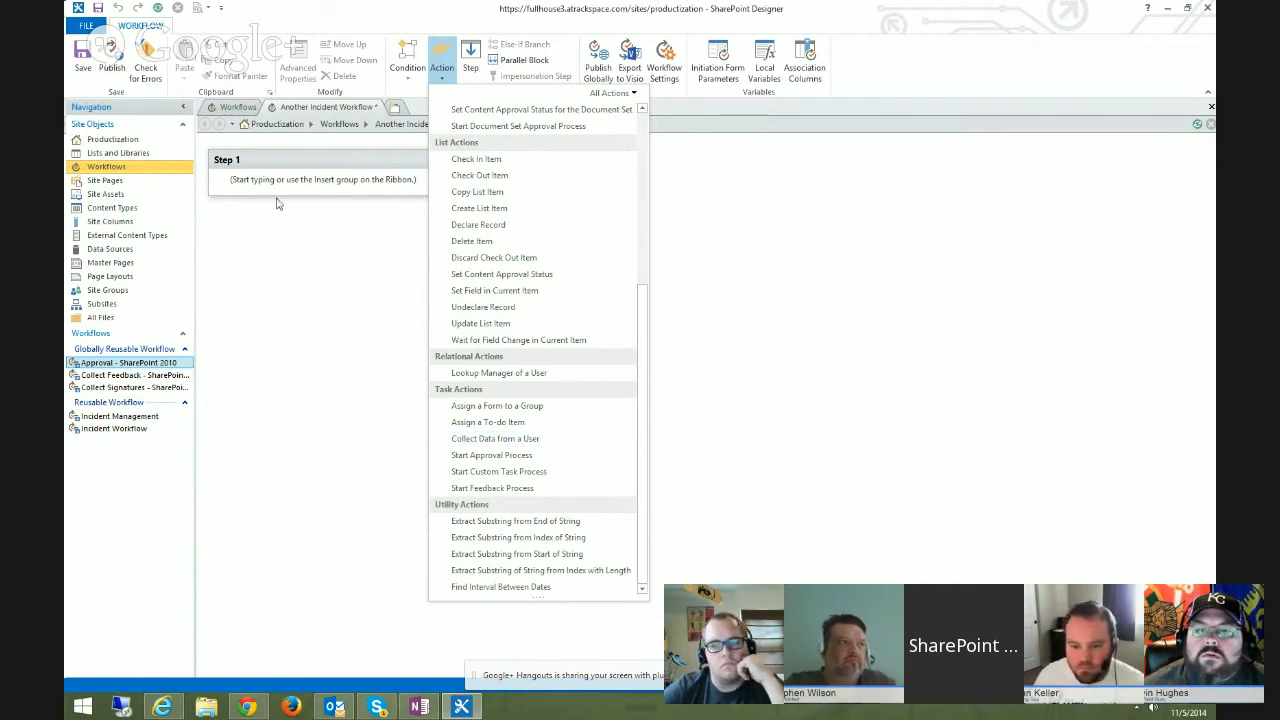
scroll(545, 495, up, 1)
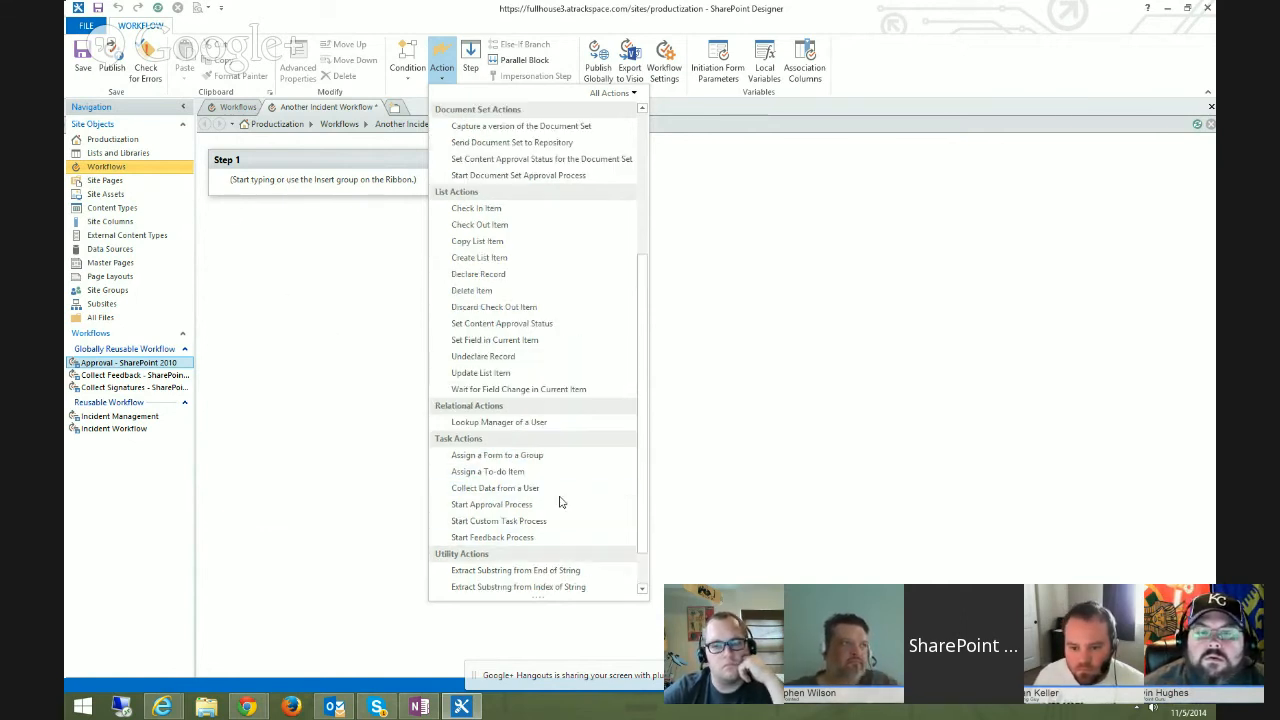
click(502, 475)
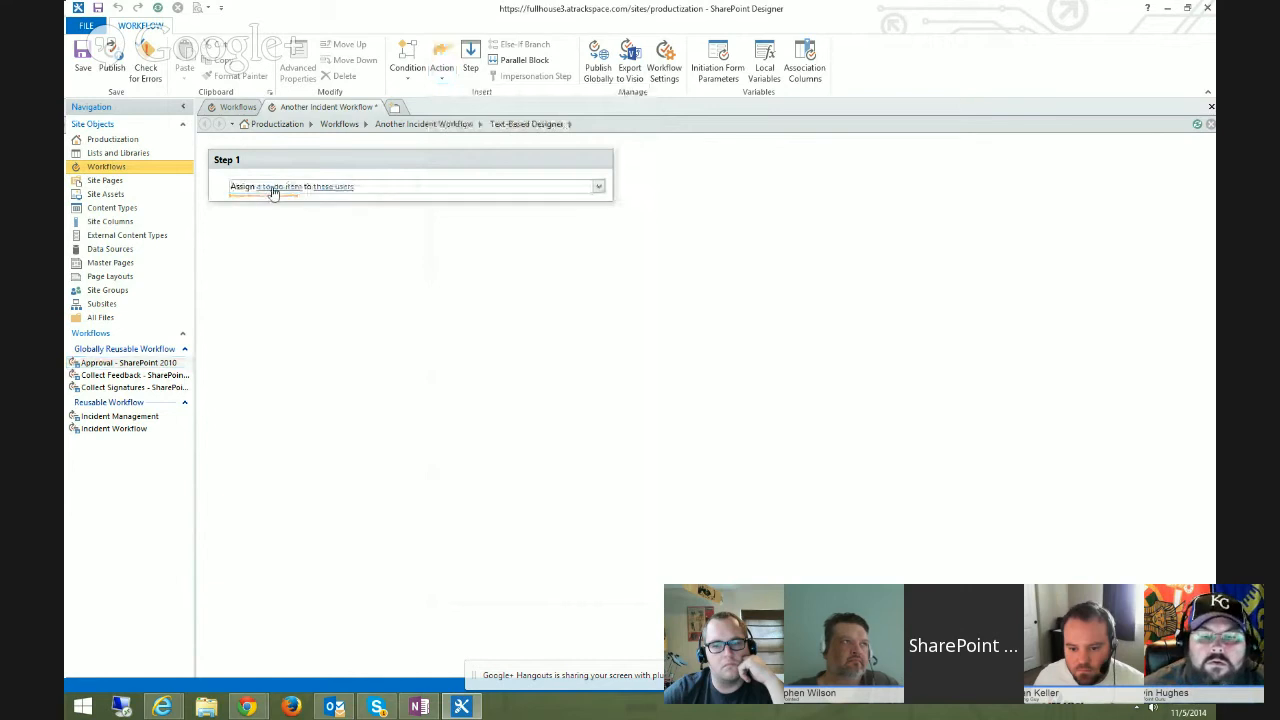
Define the to-do item as "New Incident Task" with the description "Please review the new incident"
click(275, 189)
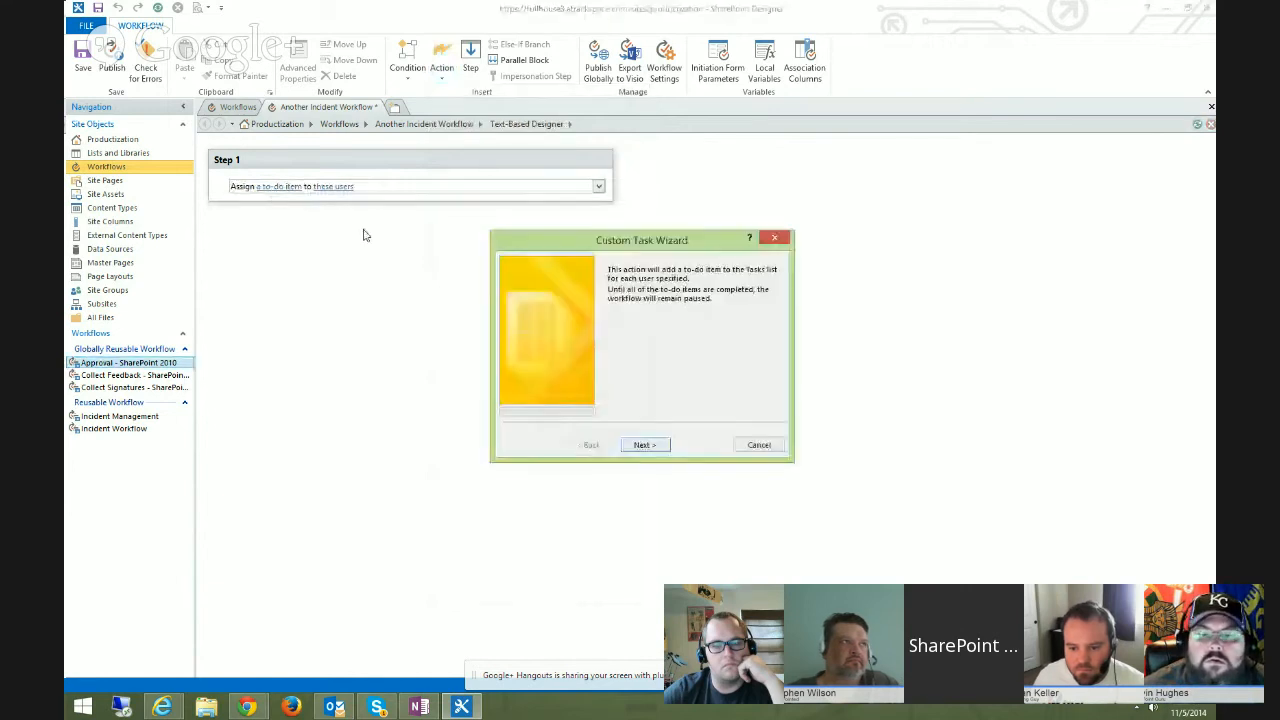
click(645, 445)
text(Pleas)
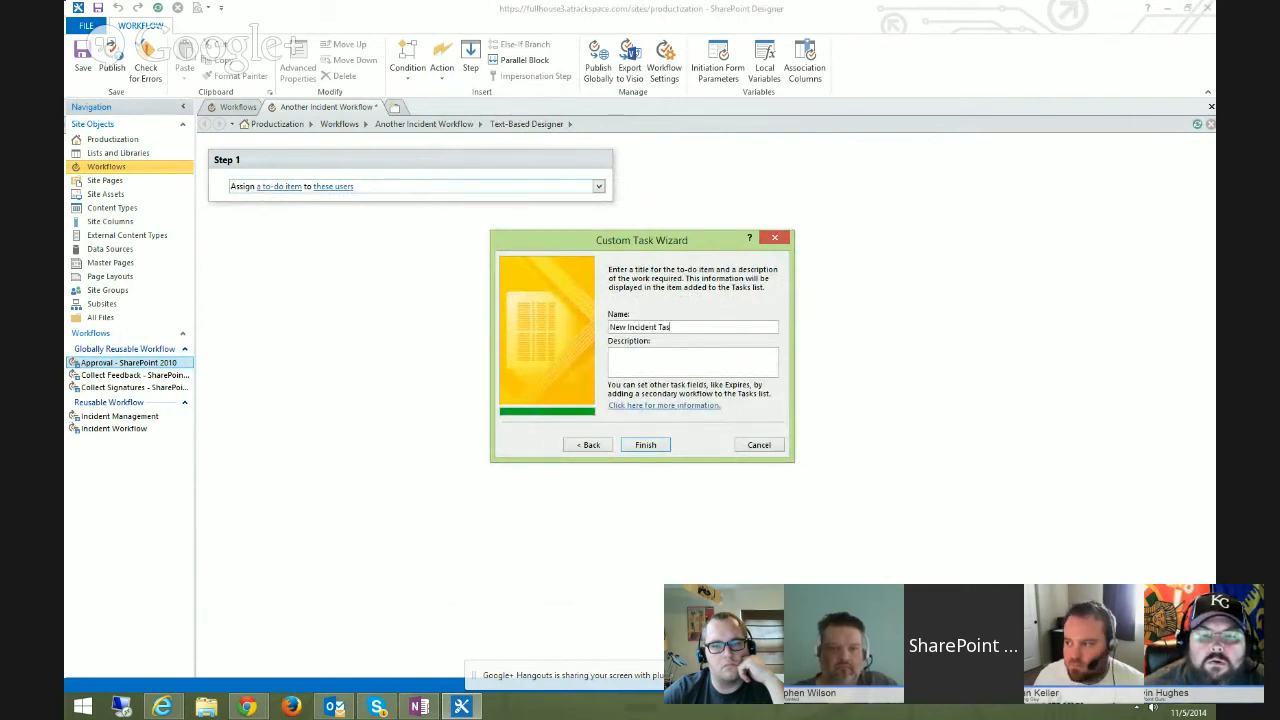
text(ase rev)
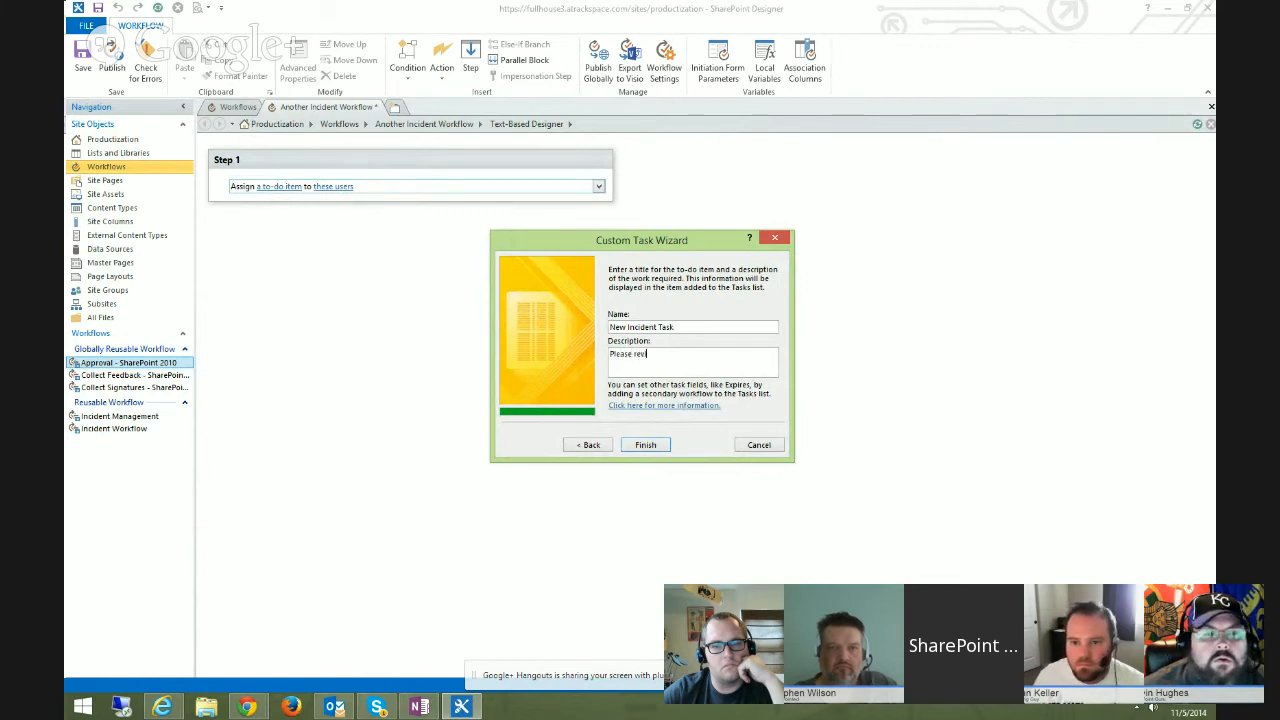
text(iew the new in)
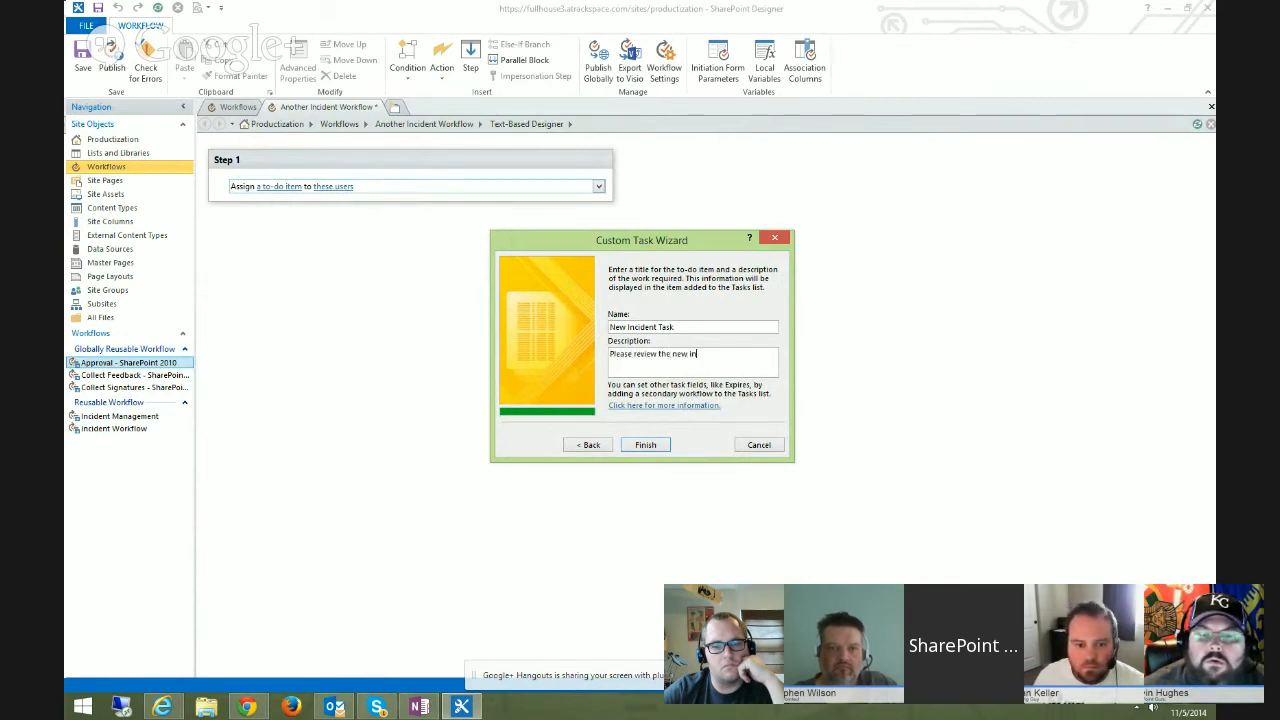
text(cident)
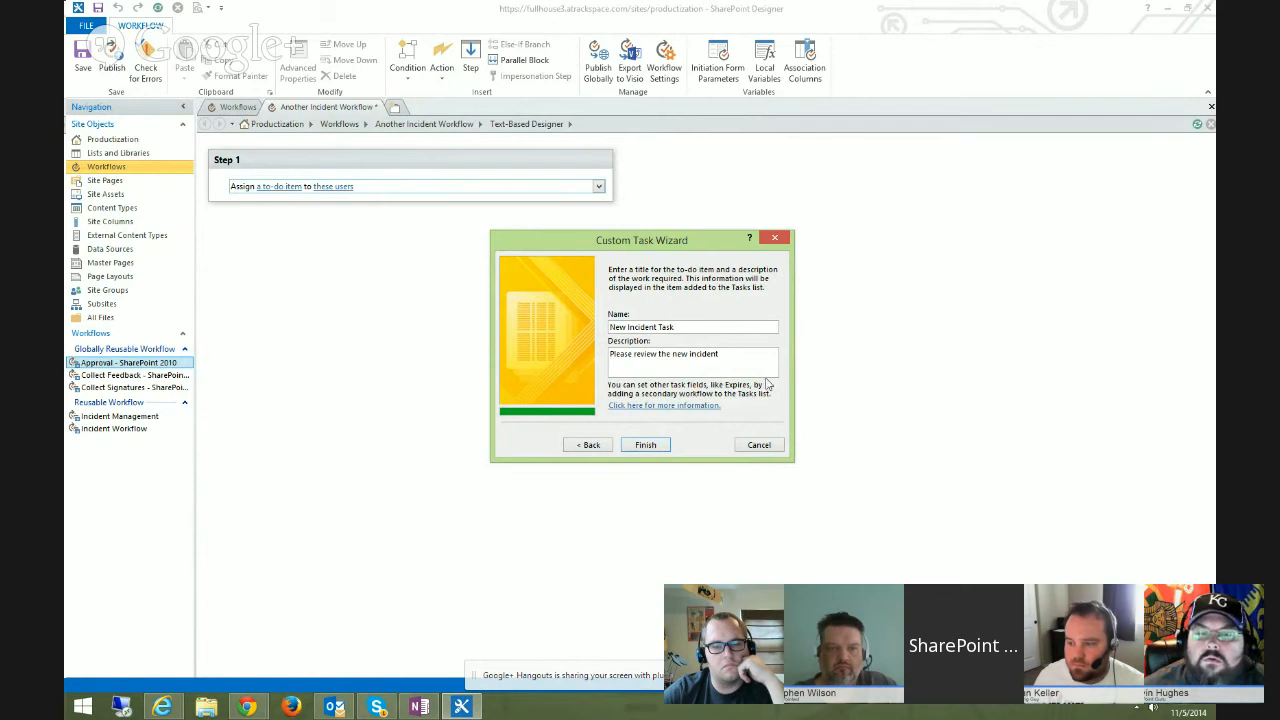
click(644, 445)
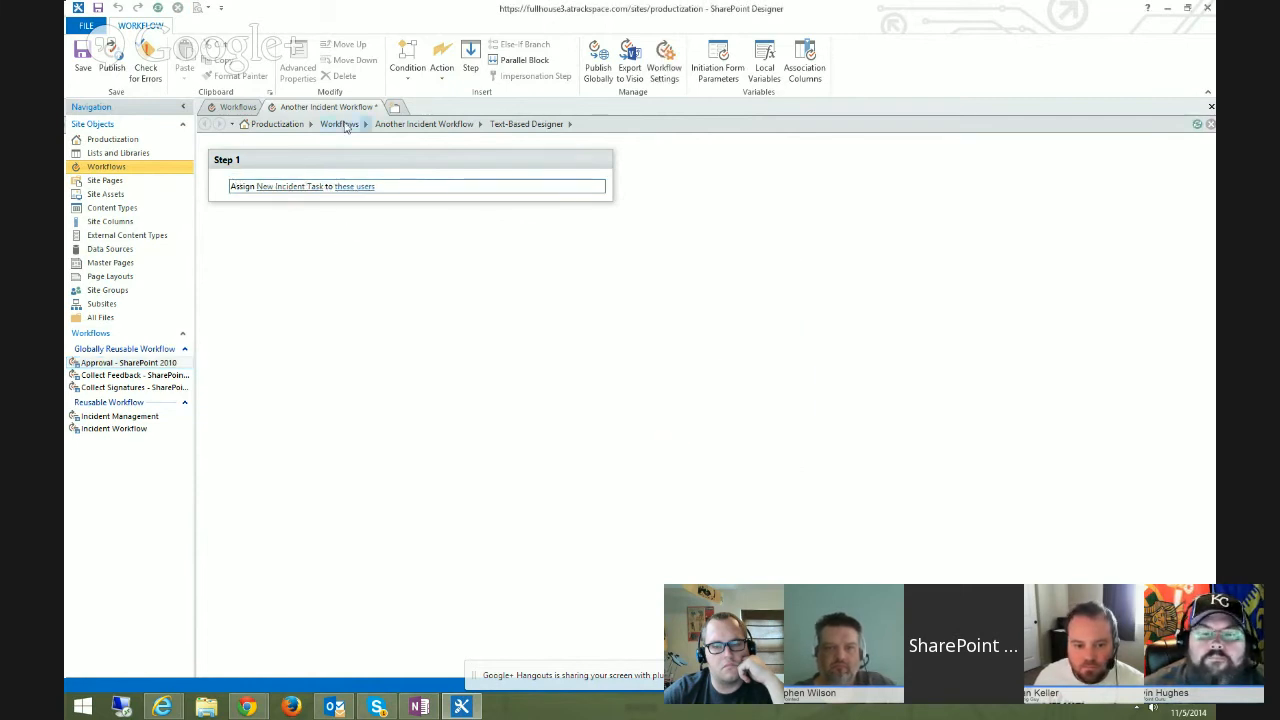
Start a workflow lookup for the users assigned to New Incident Task and browse the current item's fields
click(353, 187)
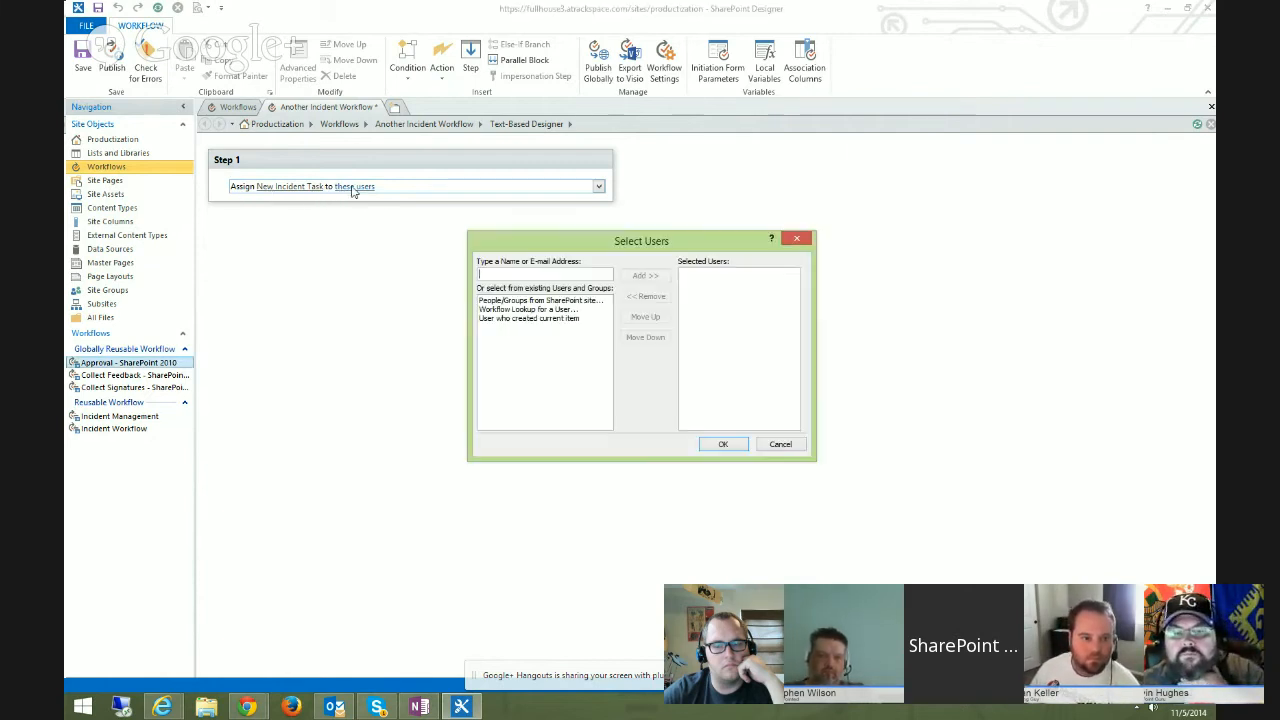
click(515, 310)
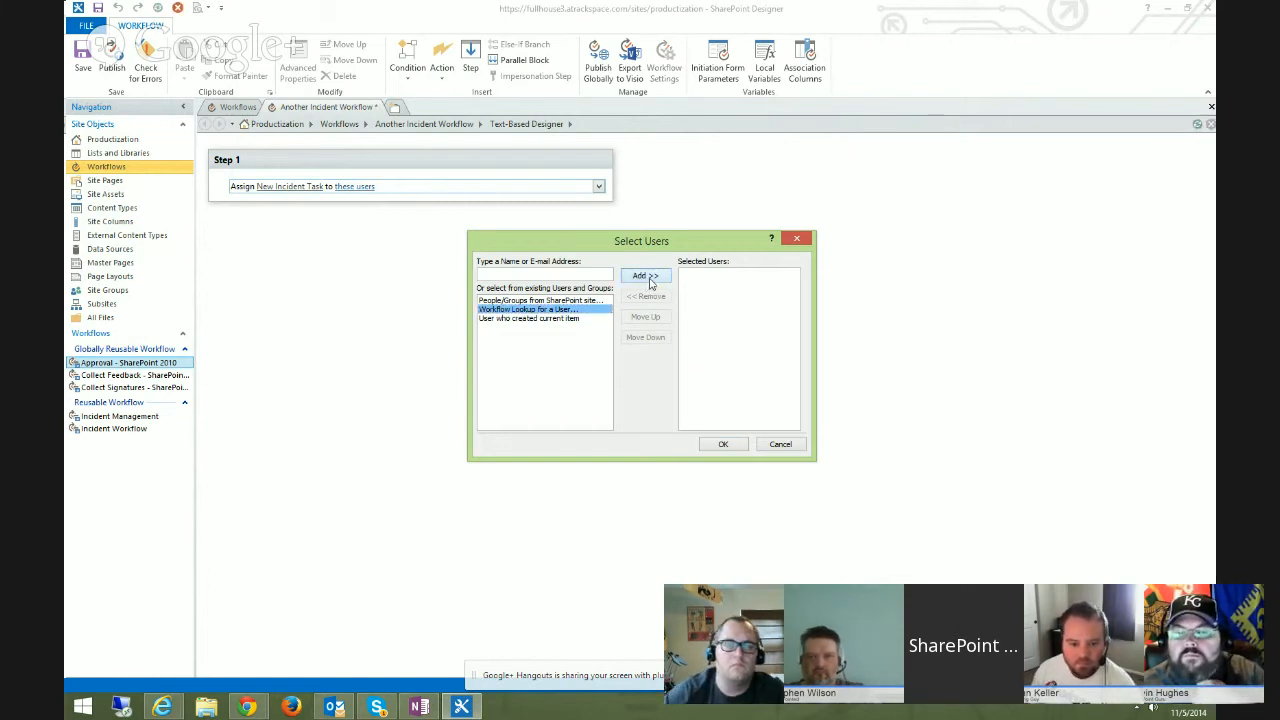
click(646, 277)
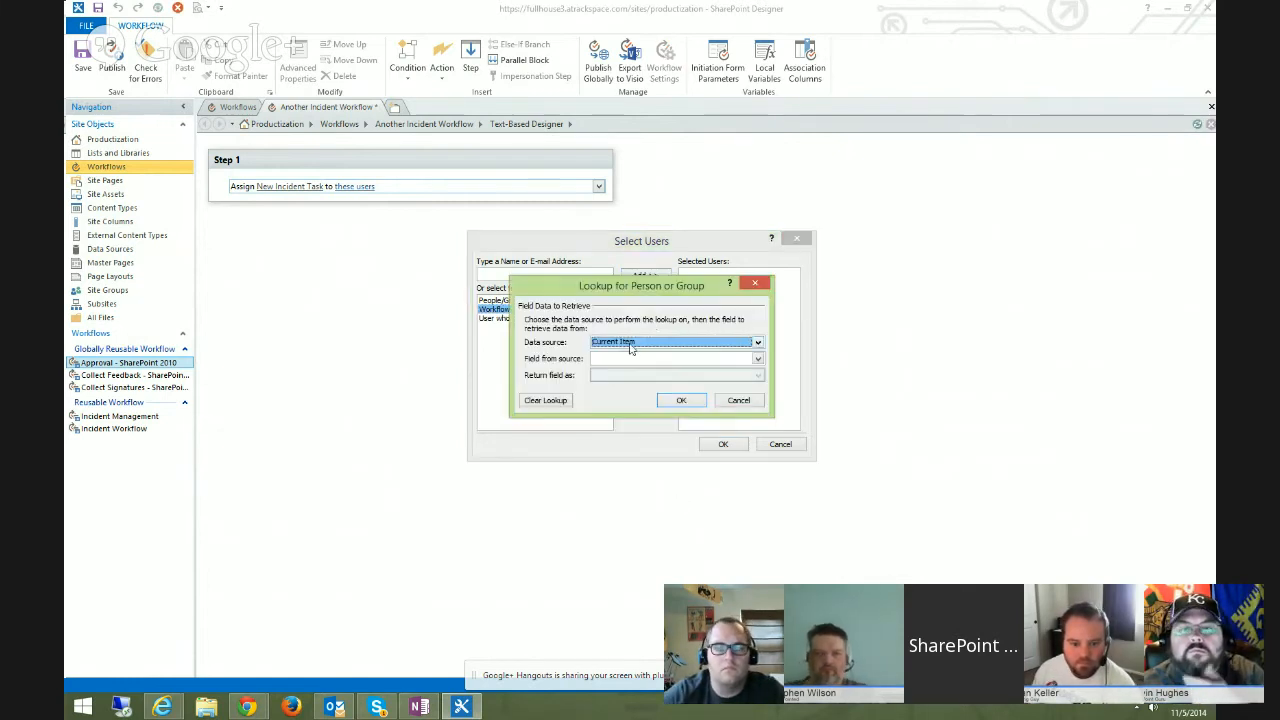
click(614, 358)
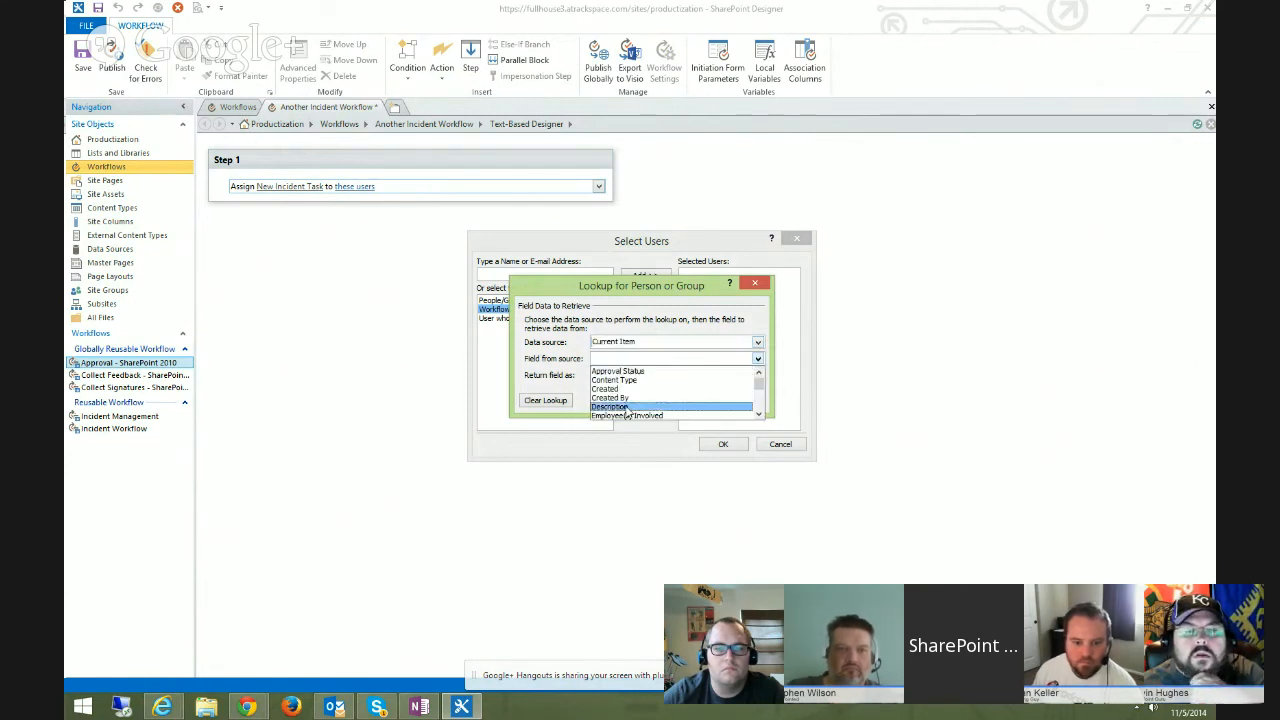
scroll(625, 404, down, 2)
scroll(625, 404, up, 1)
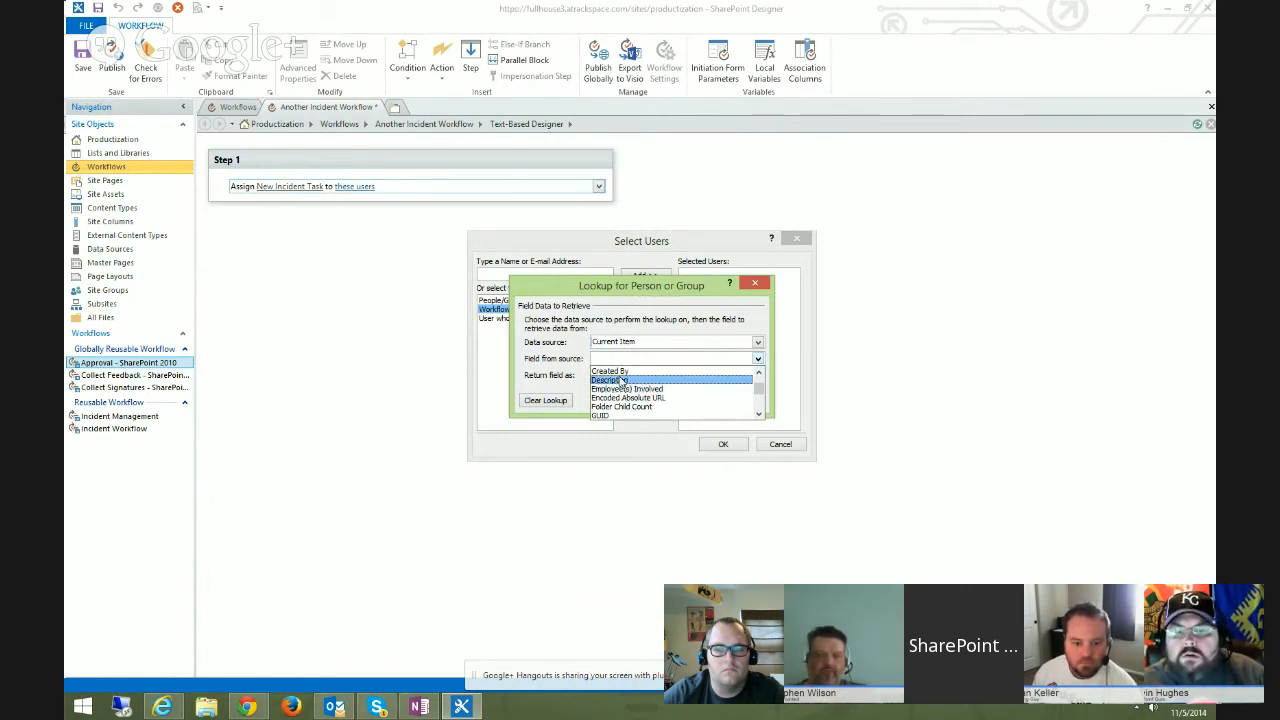
scroll(622, 405, down, 1)
scroll(625, 418, up, 2)
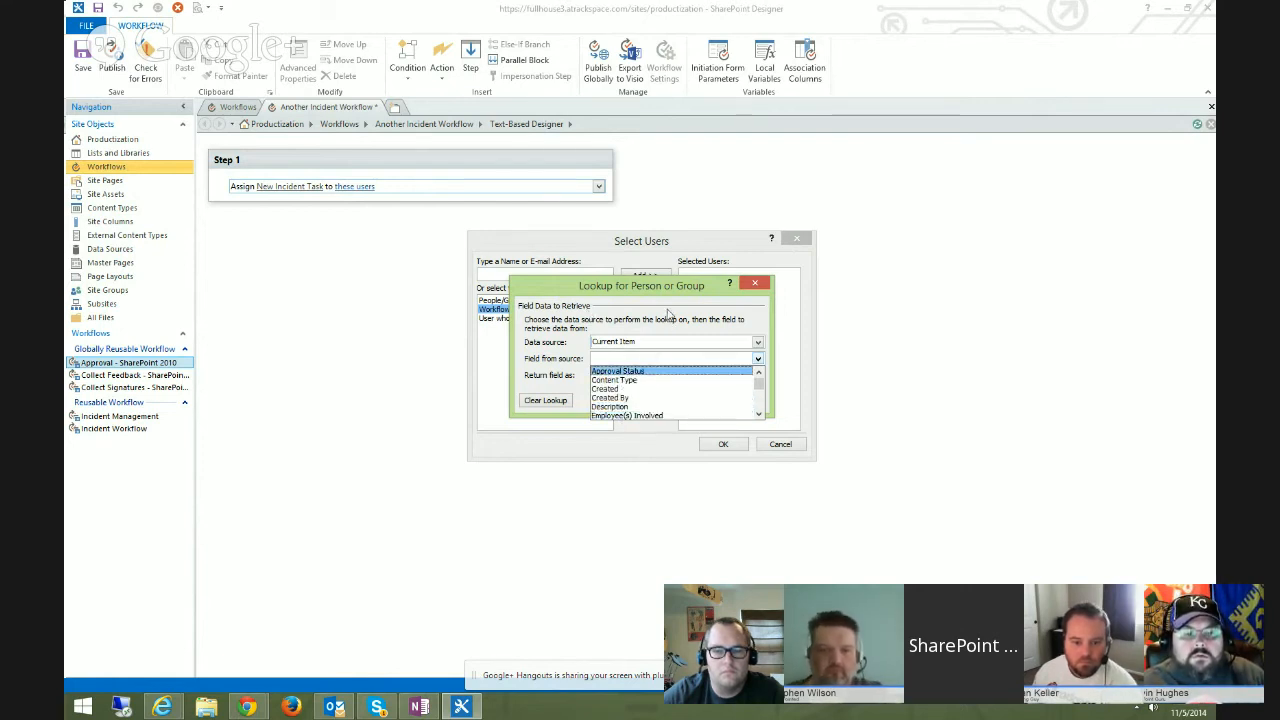
click(670, 315)
Assign the task to the current item's Employee(s) Involved field, returned as Email Address
click(614, 356)
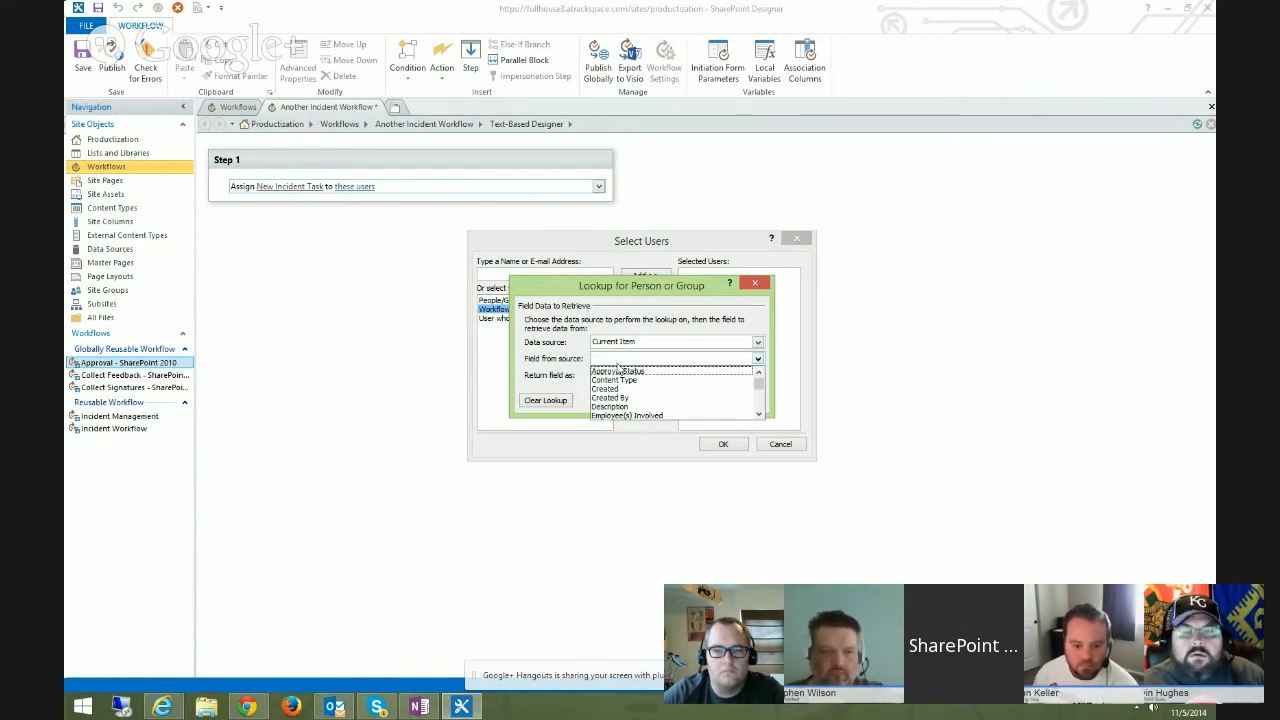
click(624, 412)
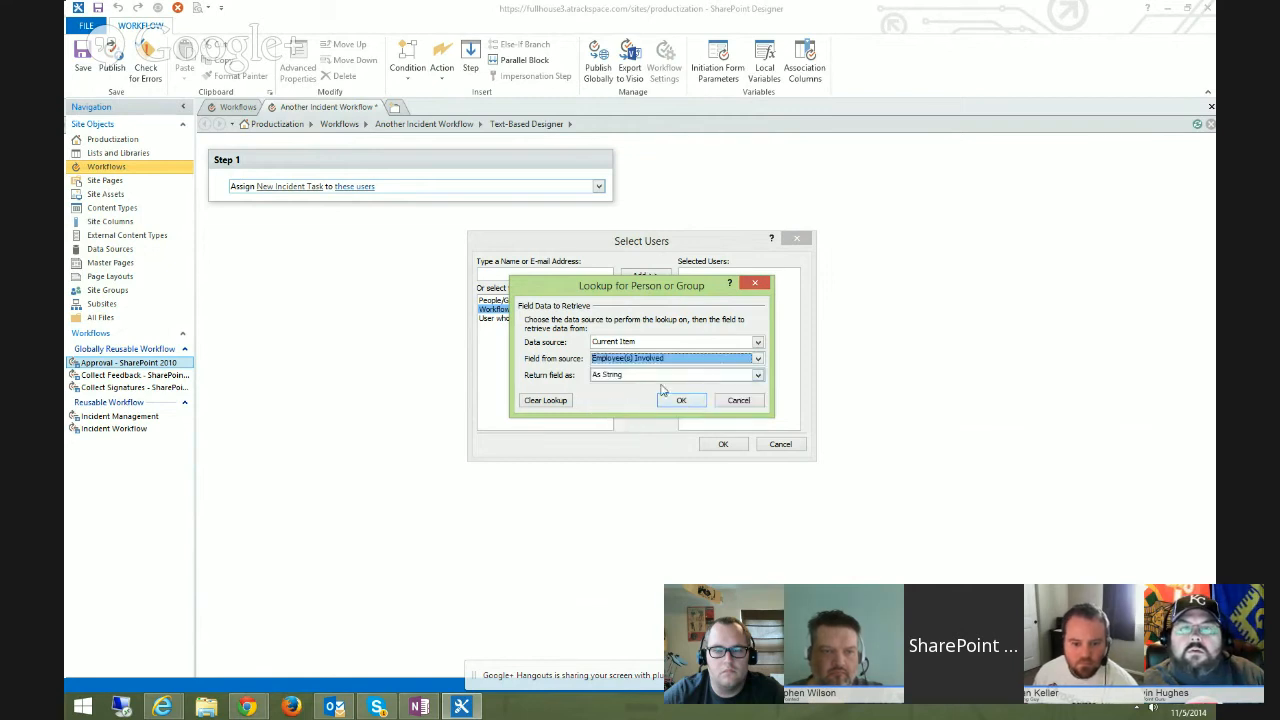
click(641, 374)
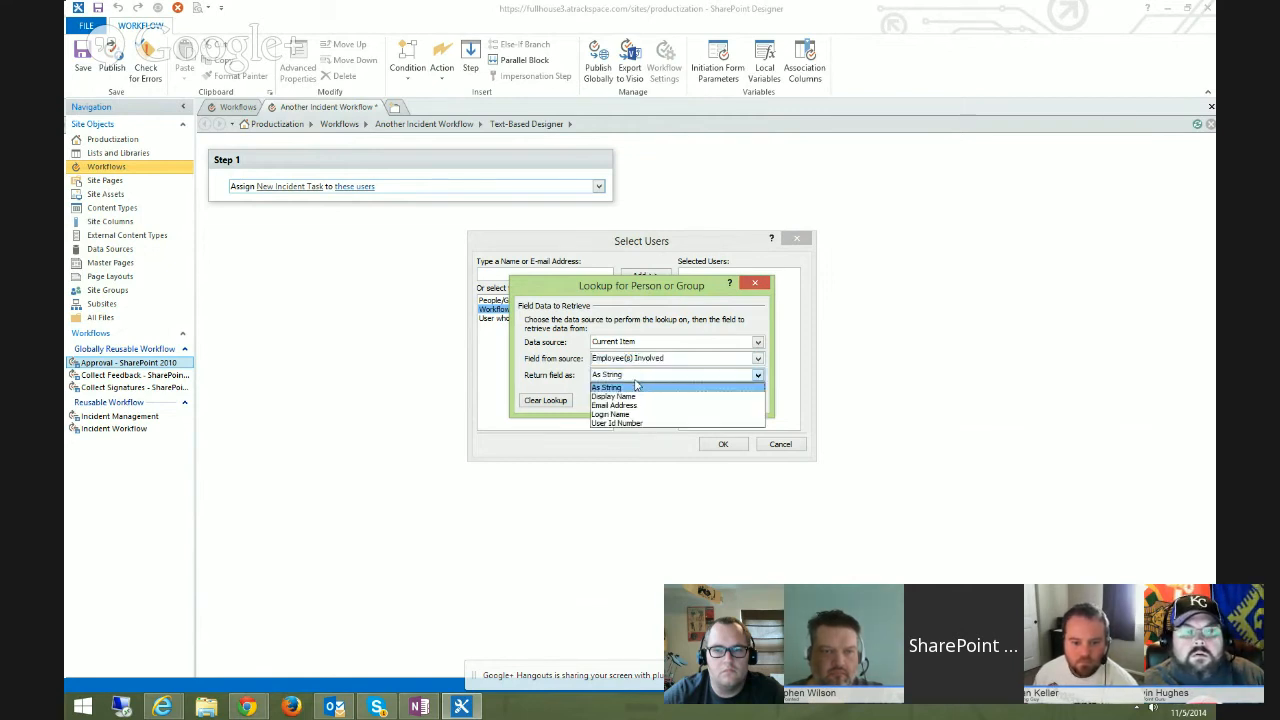
click(627, 407)
click(690, 401)
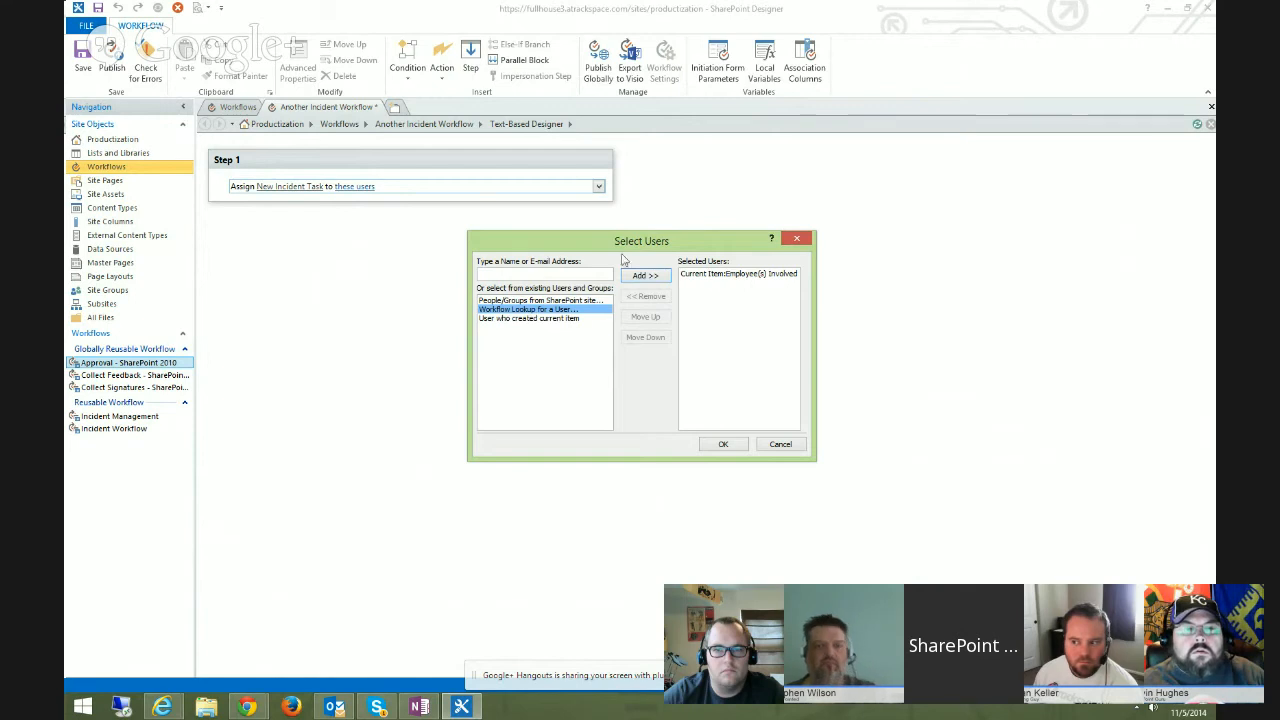
click(724, 446)
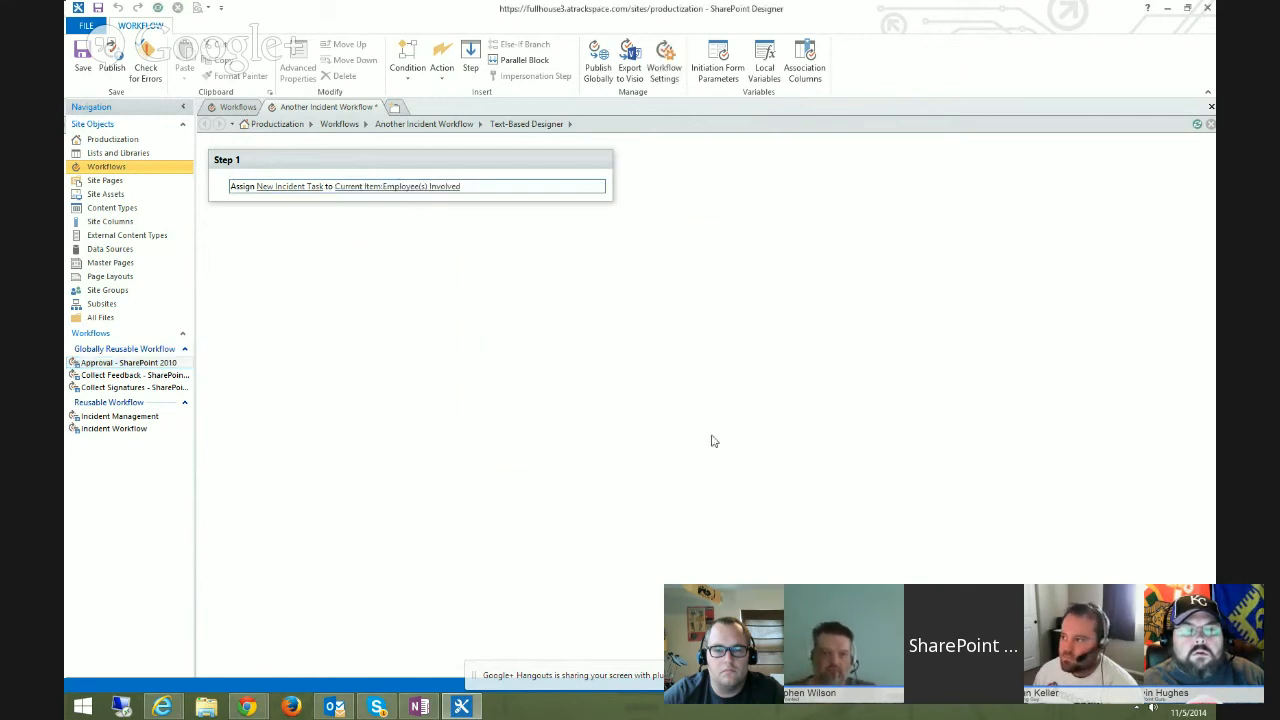
Add a Log to History List action to Step 1 with the message "Task Created"
click(440, 70)
click(484, 222)
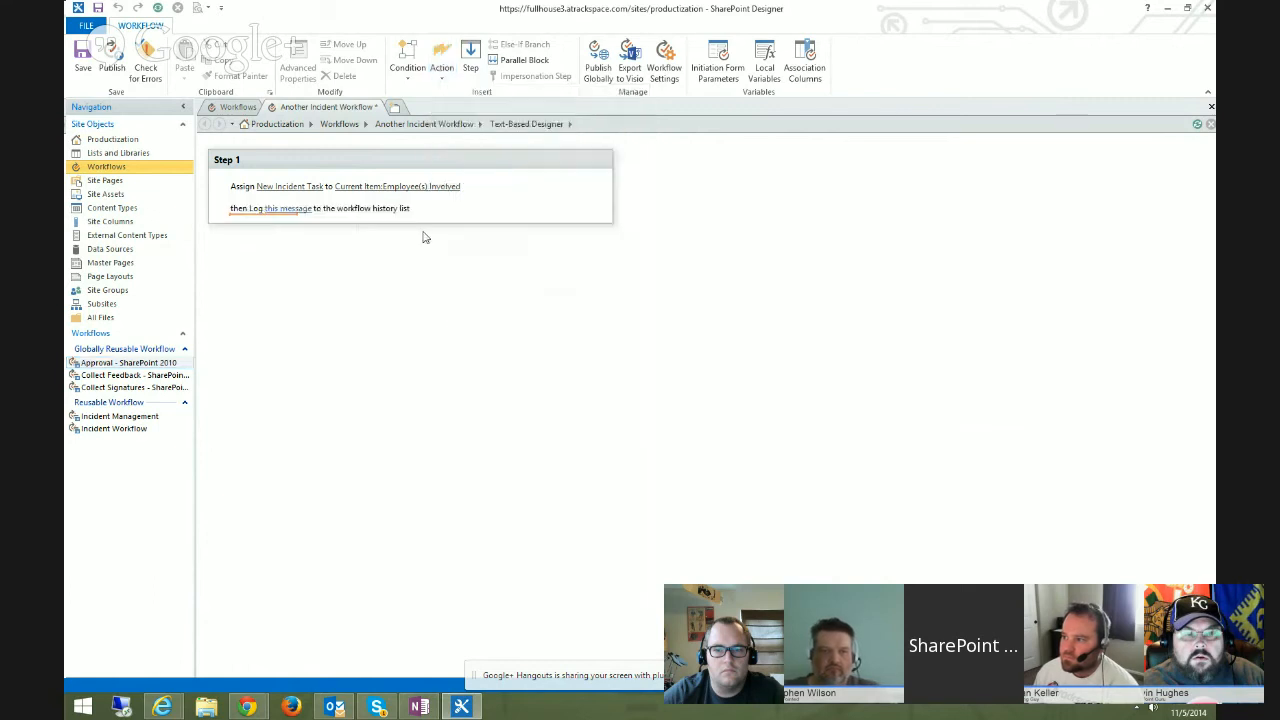
click(305, 209)
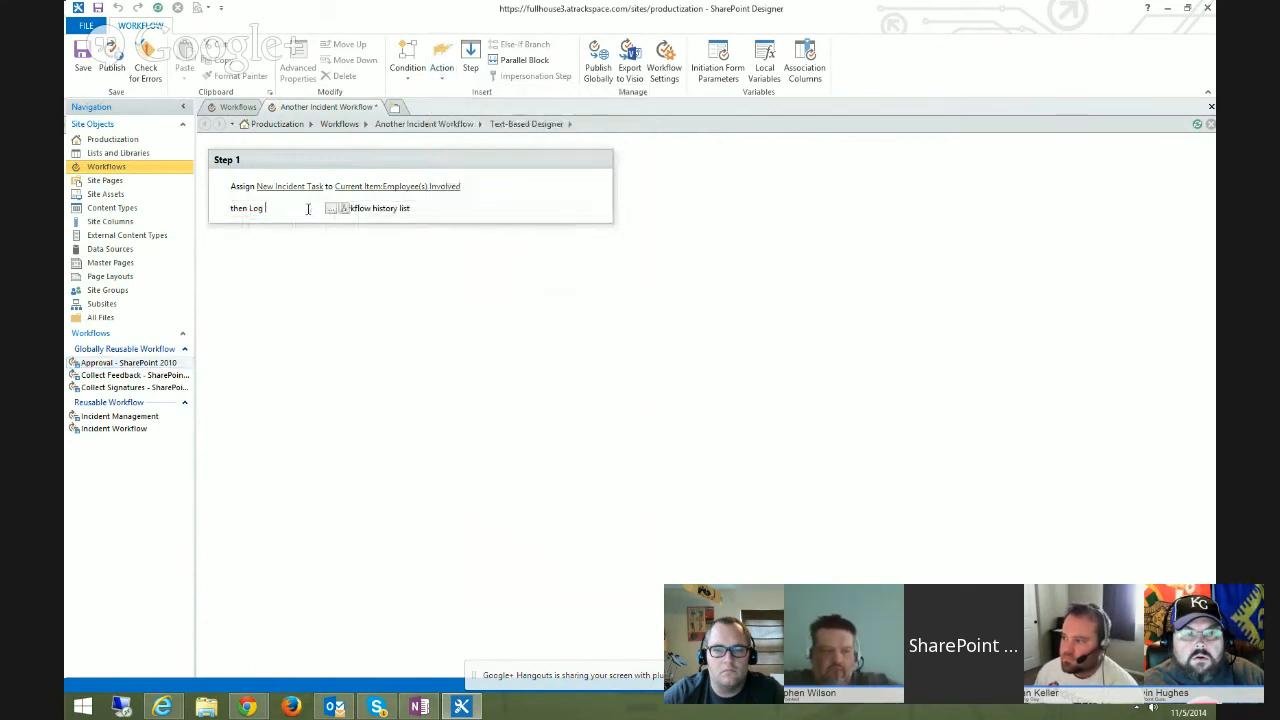
text(Task Create)
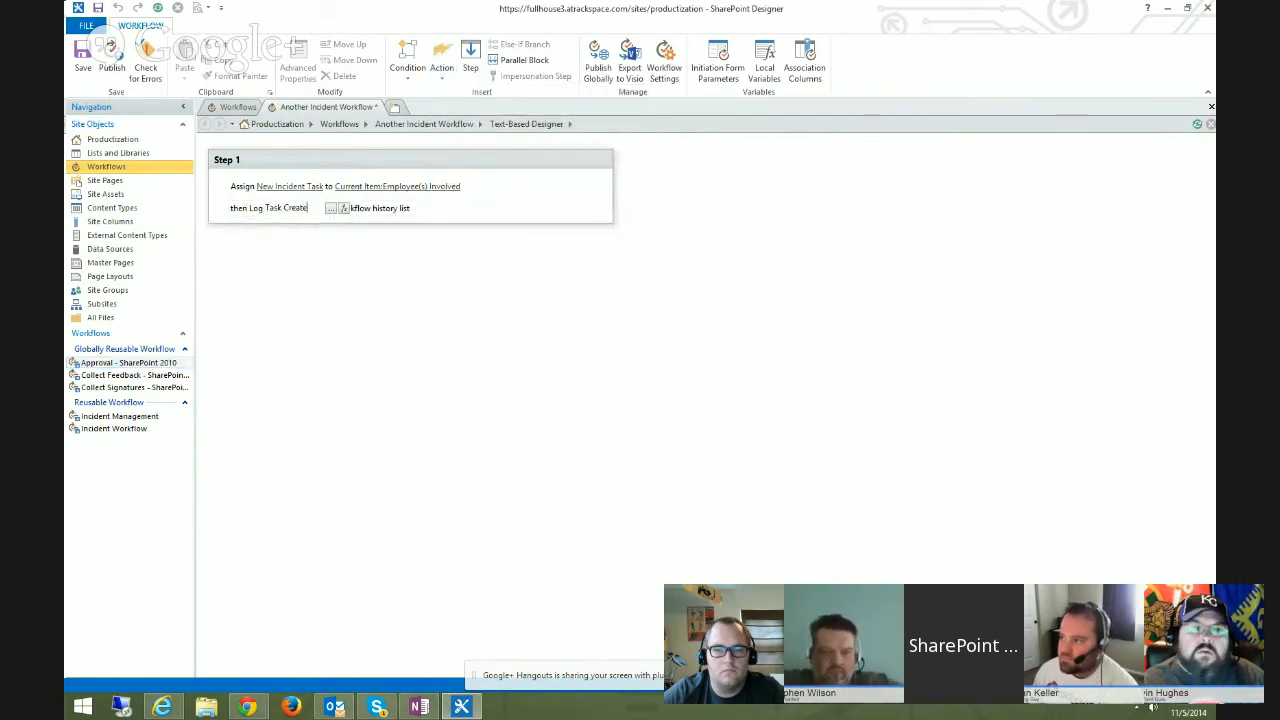
text(d)
click(336, 260)
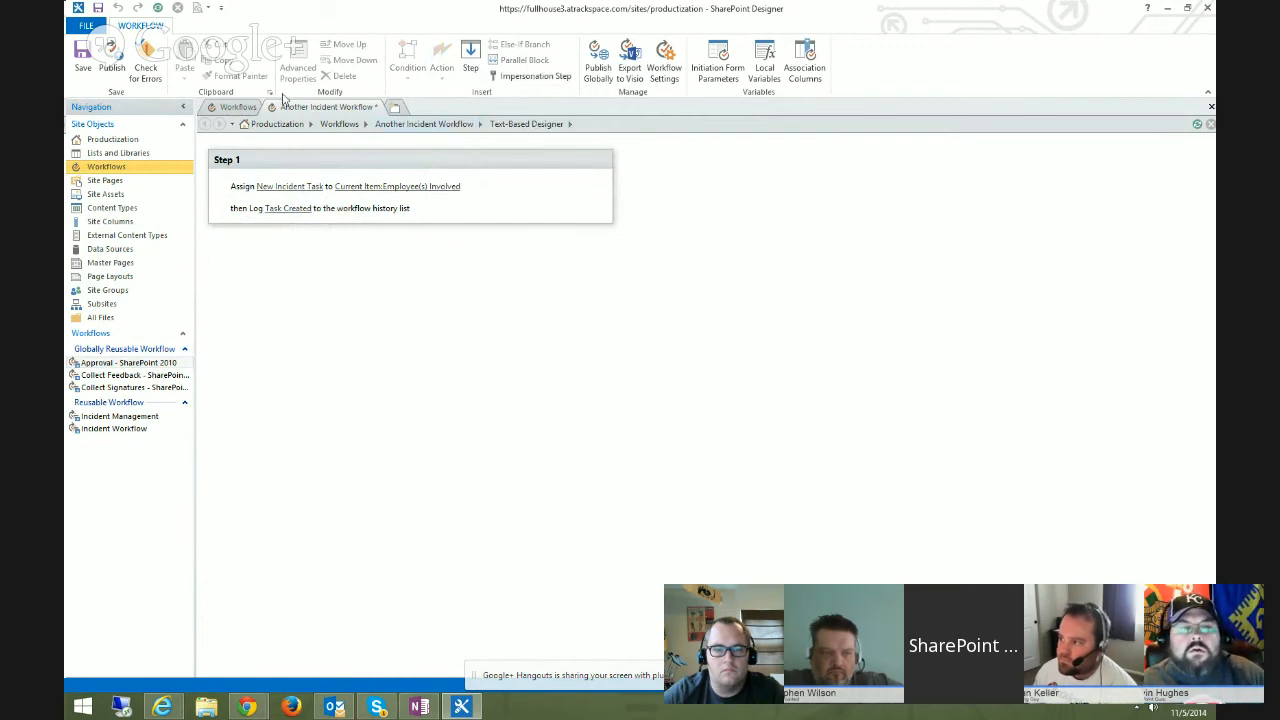
Open the workflow's settings page, then save and publish the workflow
click(664, 60)
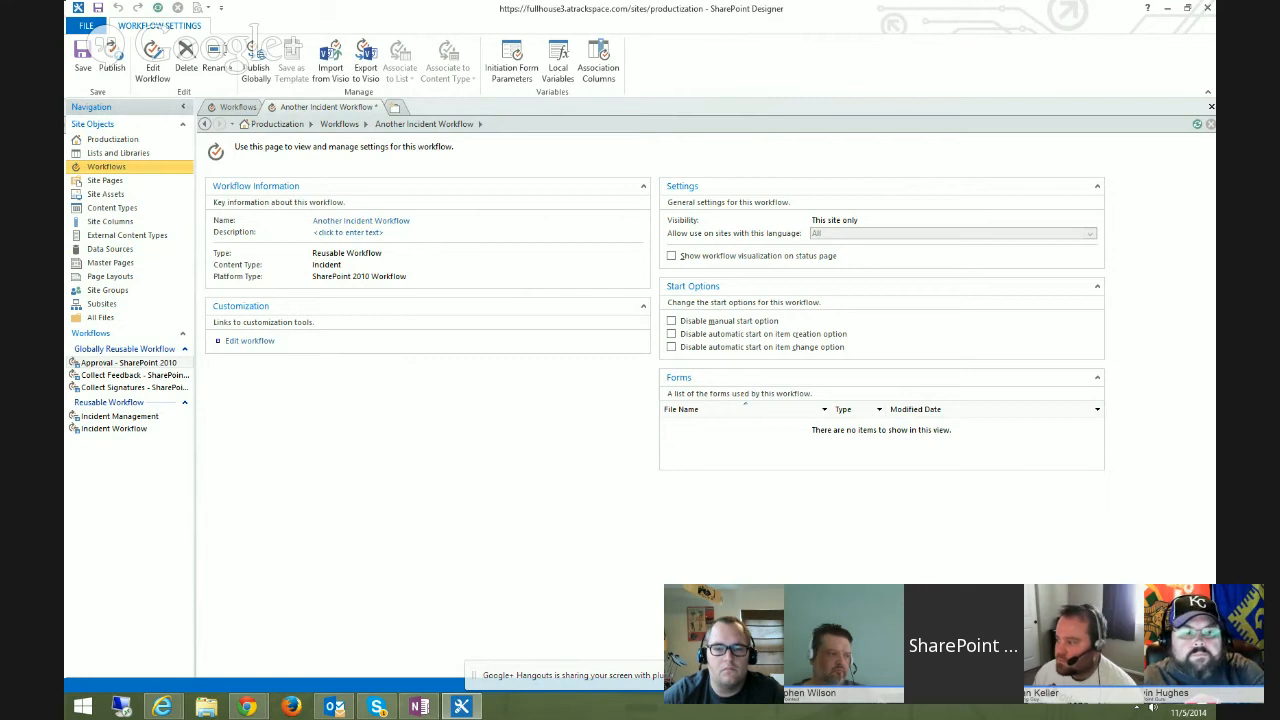
click(82, 62)
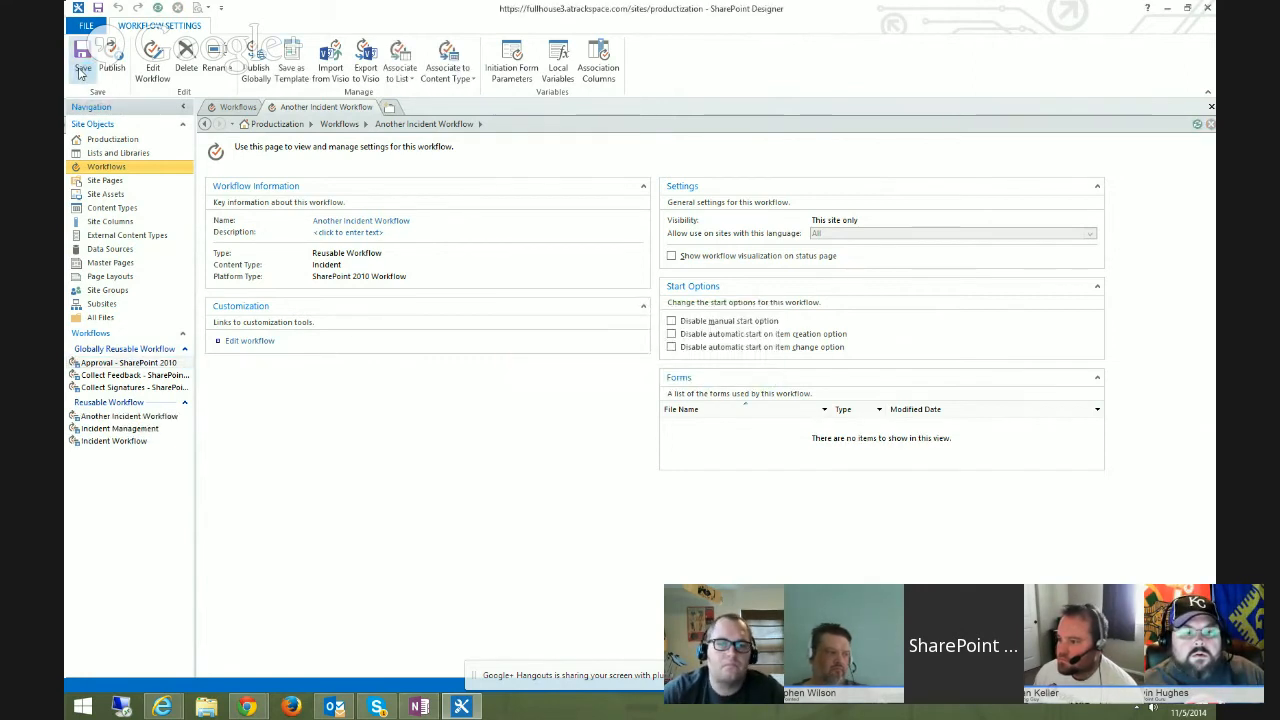
click(112, 66)
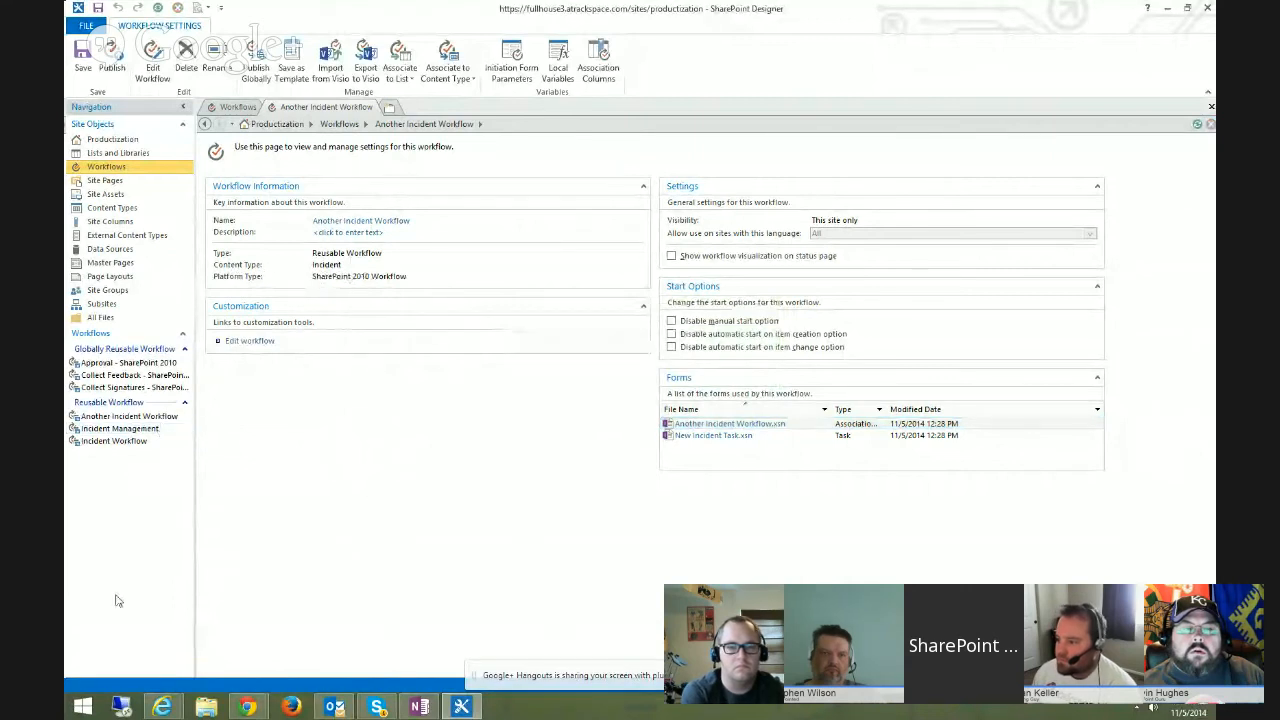
Switch to Internet Explorer and bring up the Incident Management library
mouse_move(163, 707)
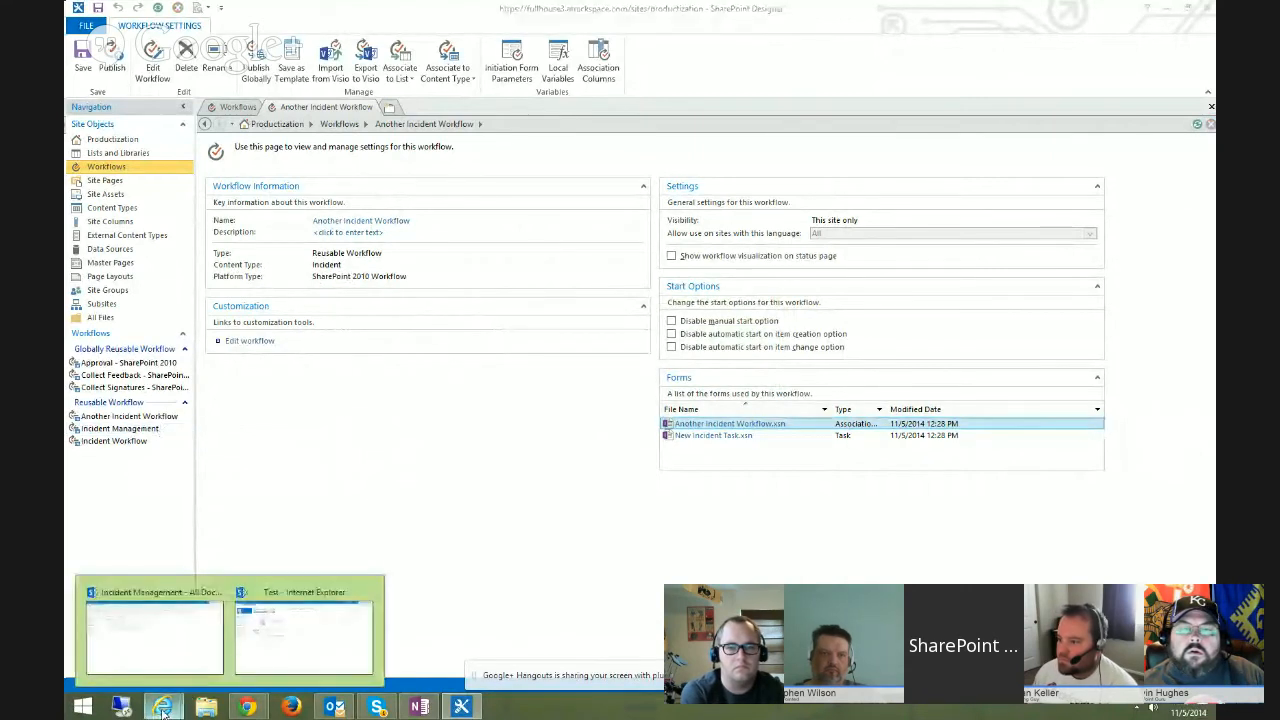
click(150, 625)
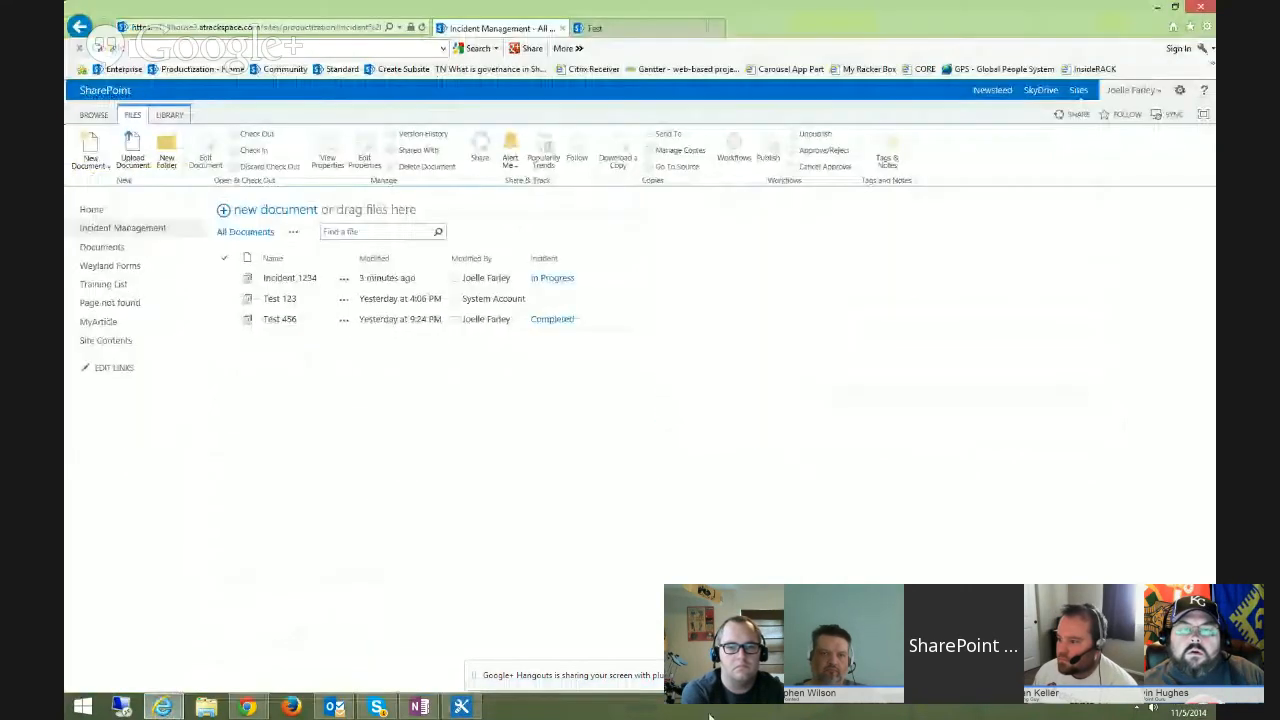
Open the workflow settings of the Incident site content type through the site settings
click(1132, 90)
click(1121, 258)
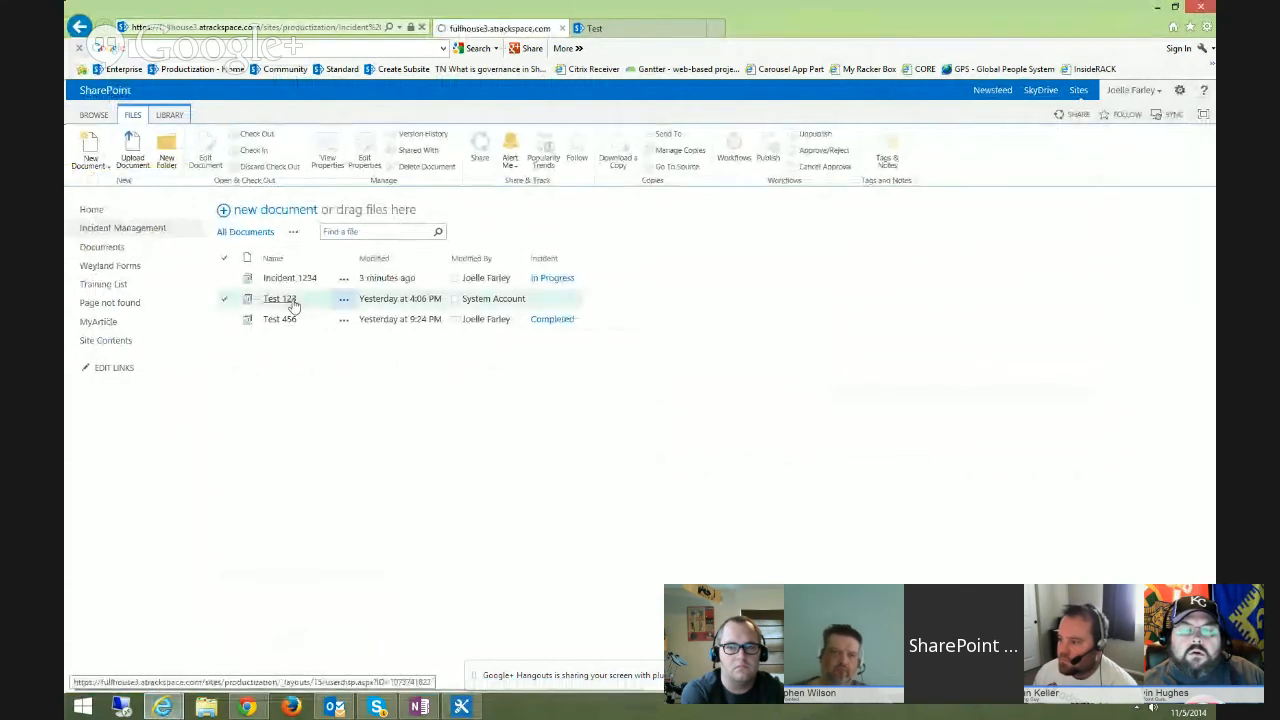
click(263, 316)
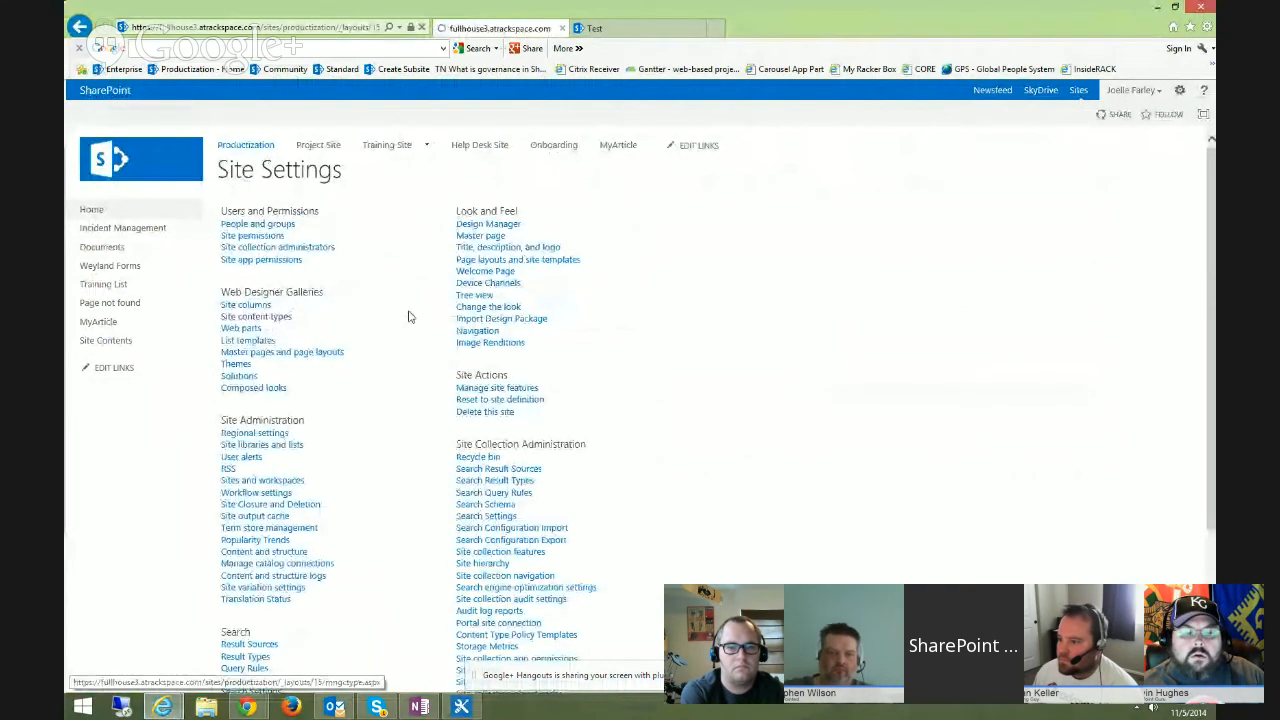
scroll(242, 374, down, 5)
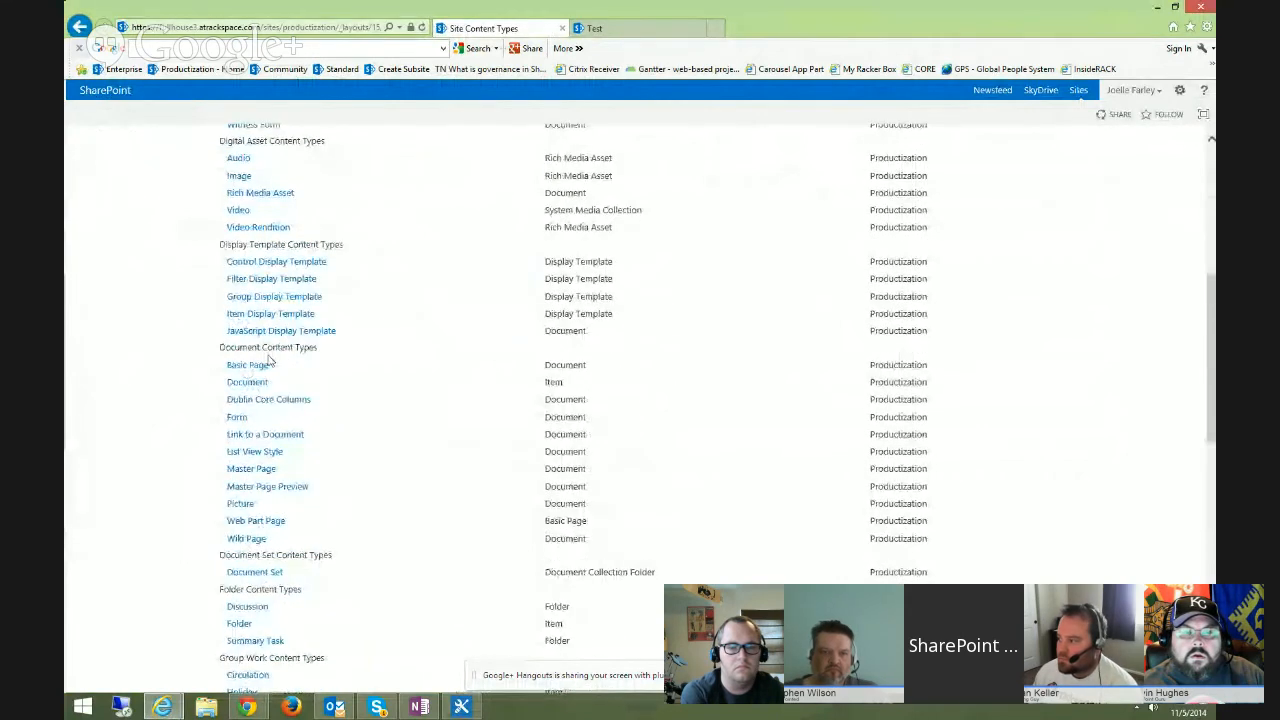
scroll(268, 362, down, 4)
scroll(322, 572, up, 4)
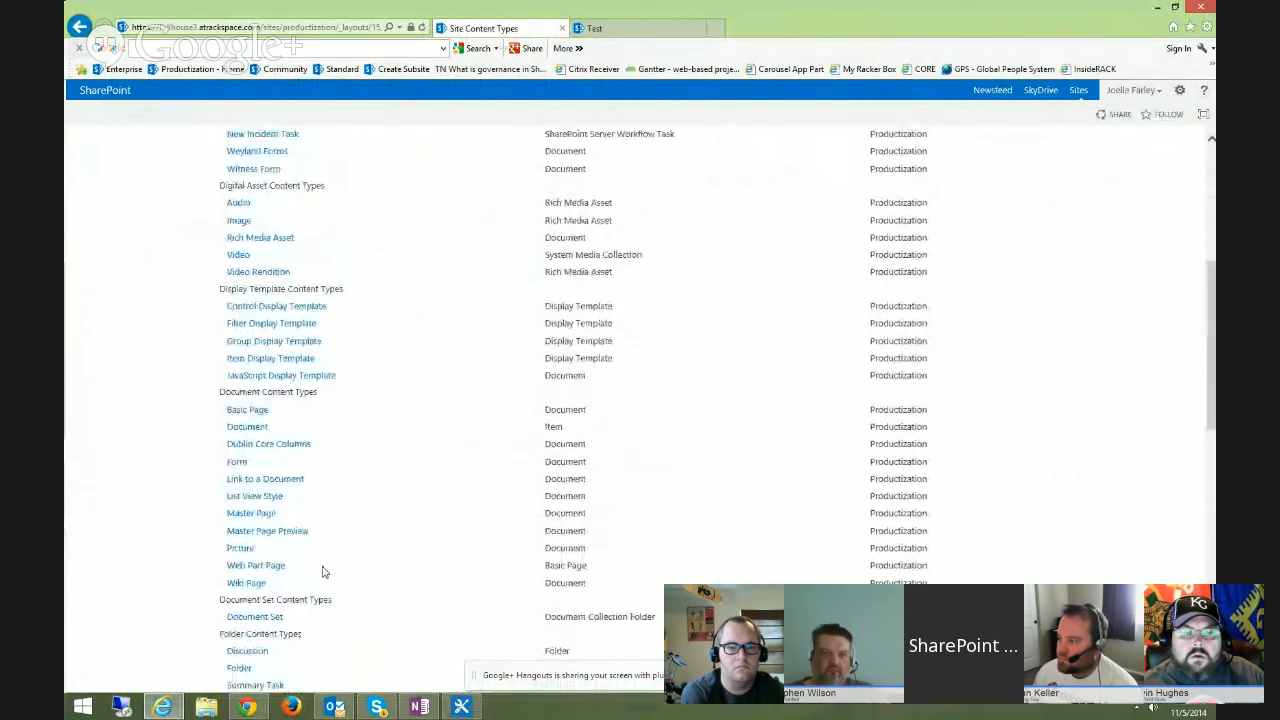
scroll(320, 570, up, 2)
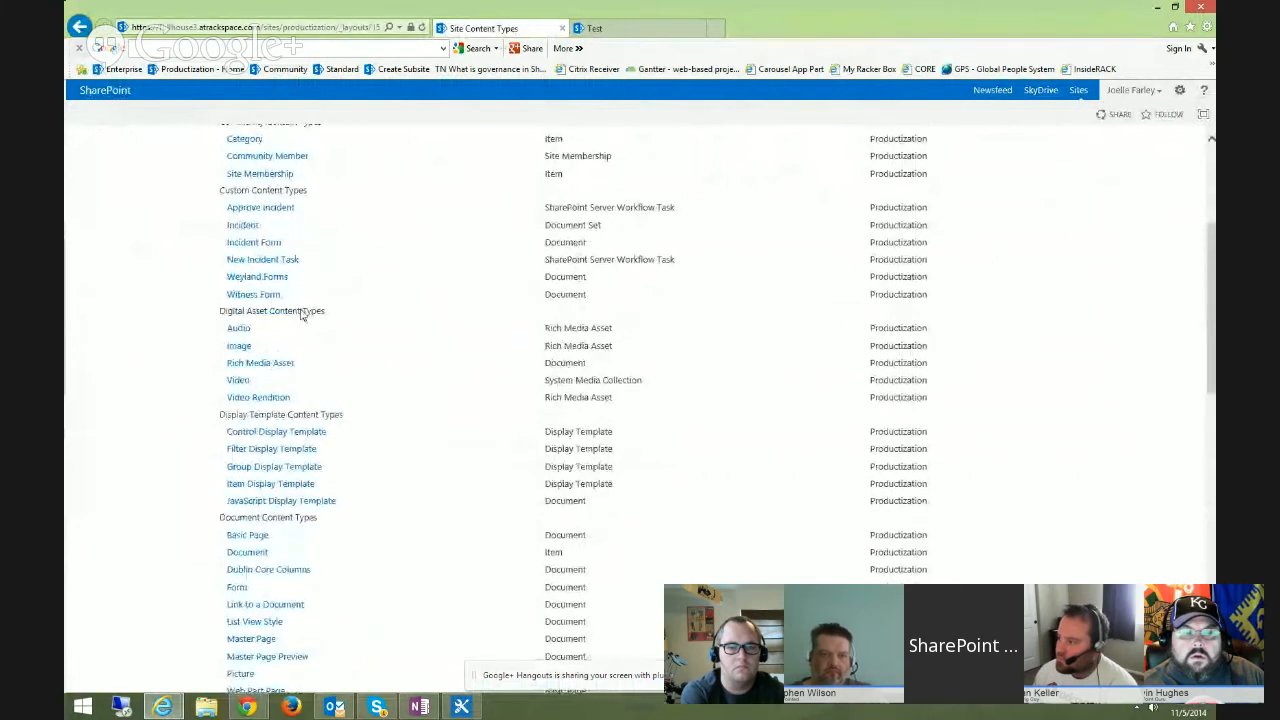
click(242, 225)
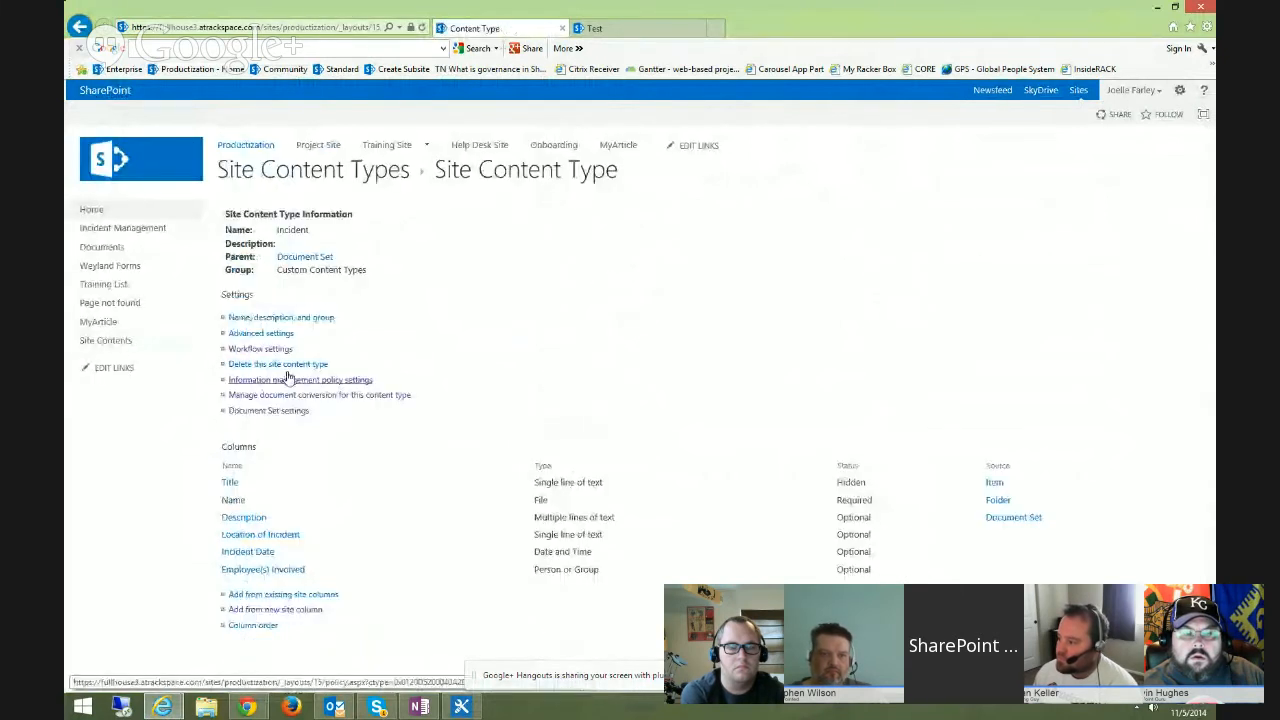
click(270, 349)
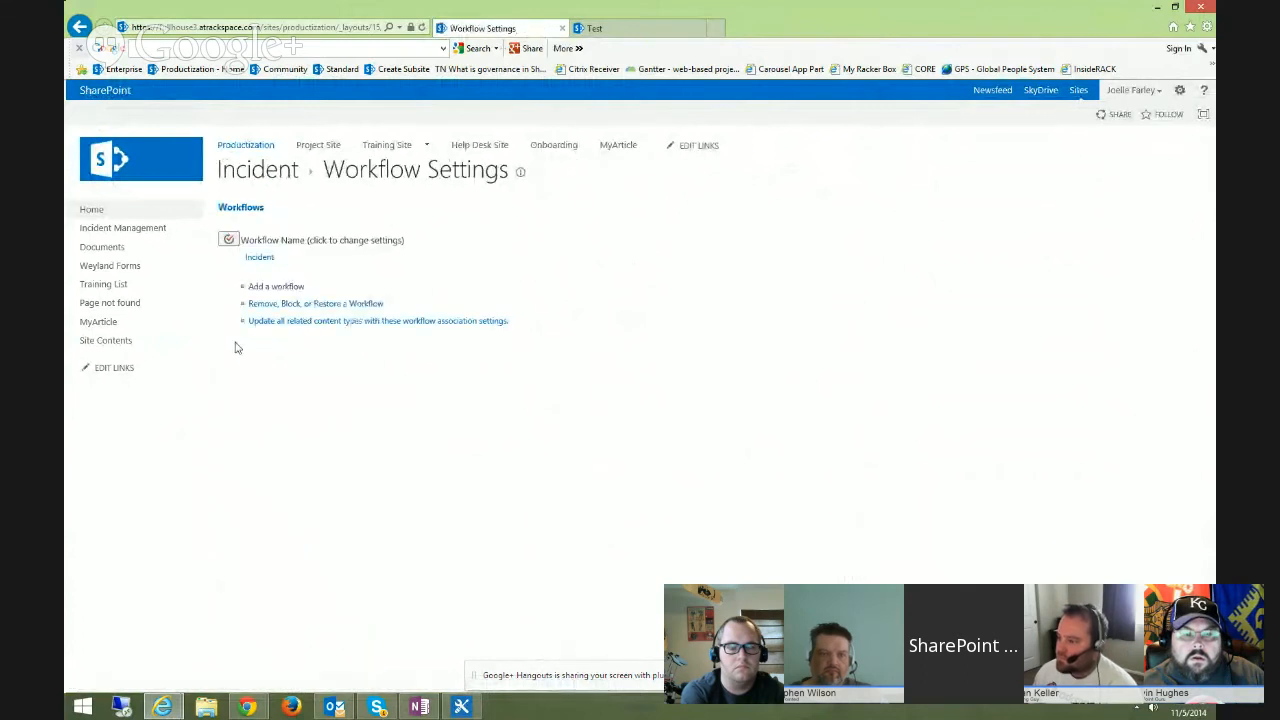
Start adding a workflow to the Incident content type, using the Another Incident Workflow template
click(268, 288)
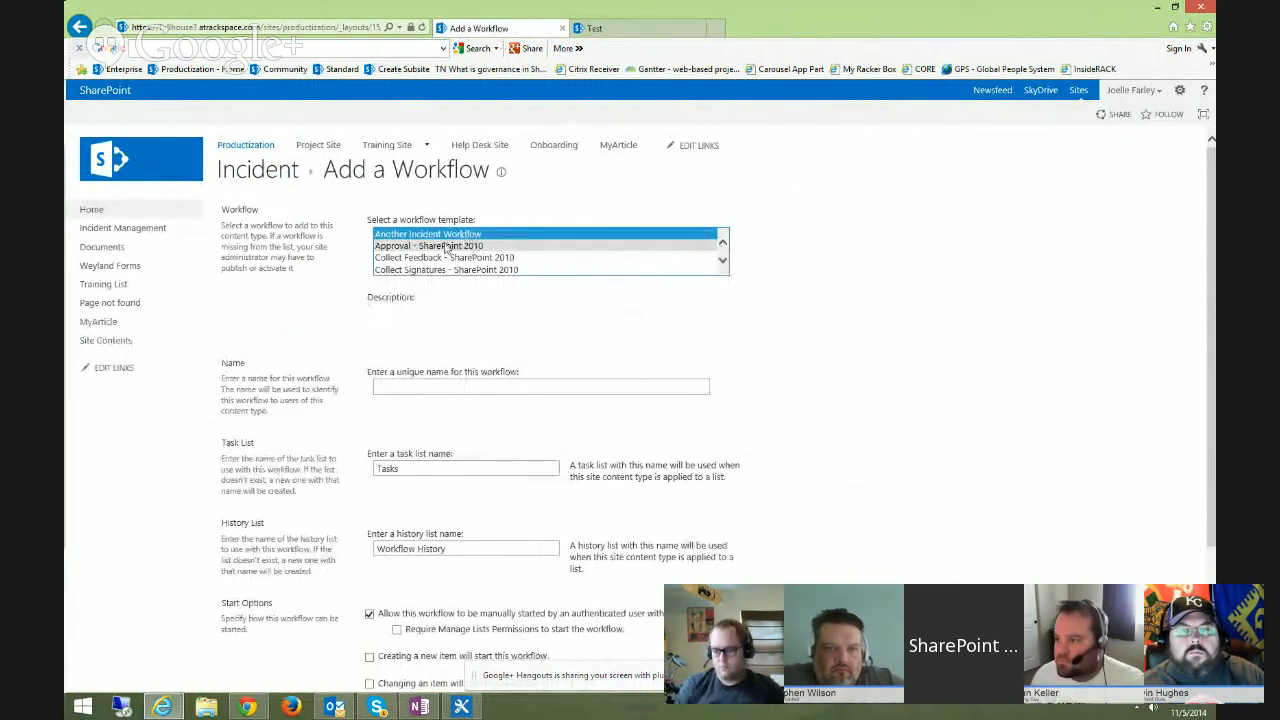
scroll(440, 250, down, 2)
scroll(420, 255, up, 2)
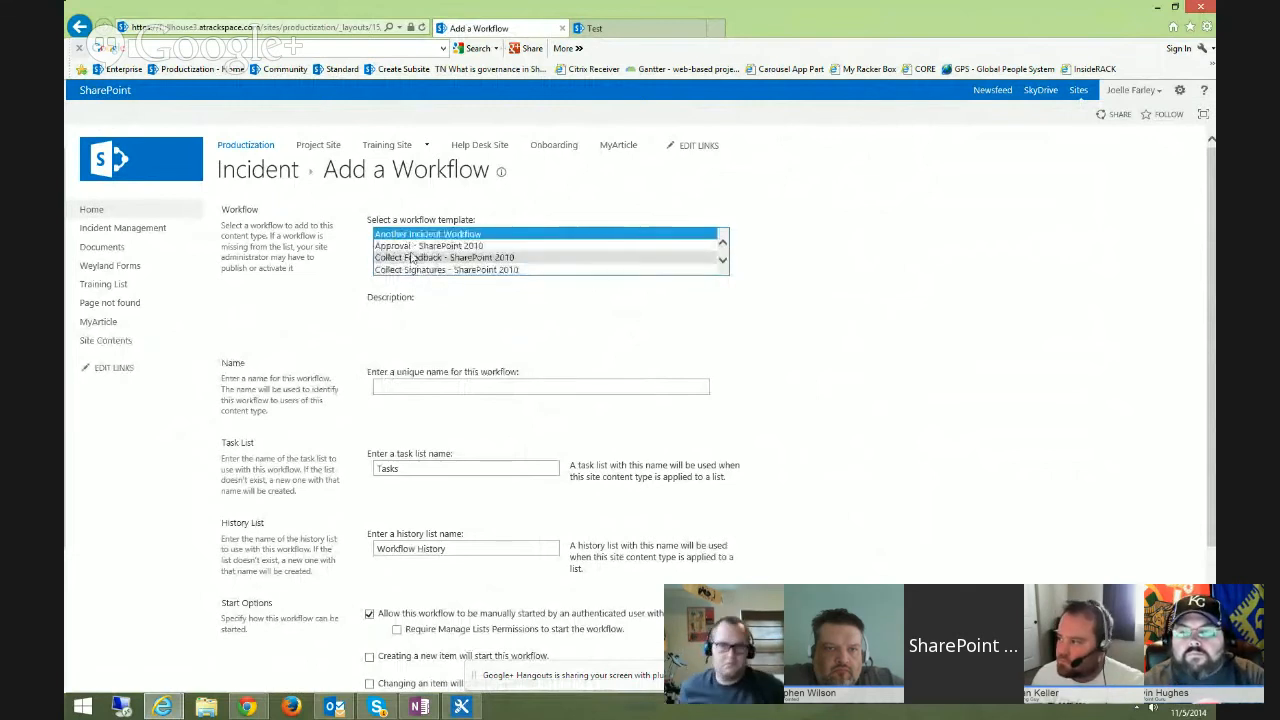
scroll(411, 255, down, 1)
scroll(411, 248, up, 1)
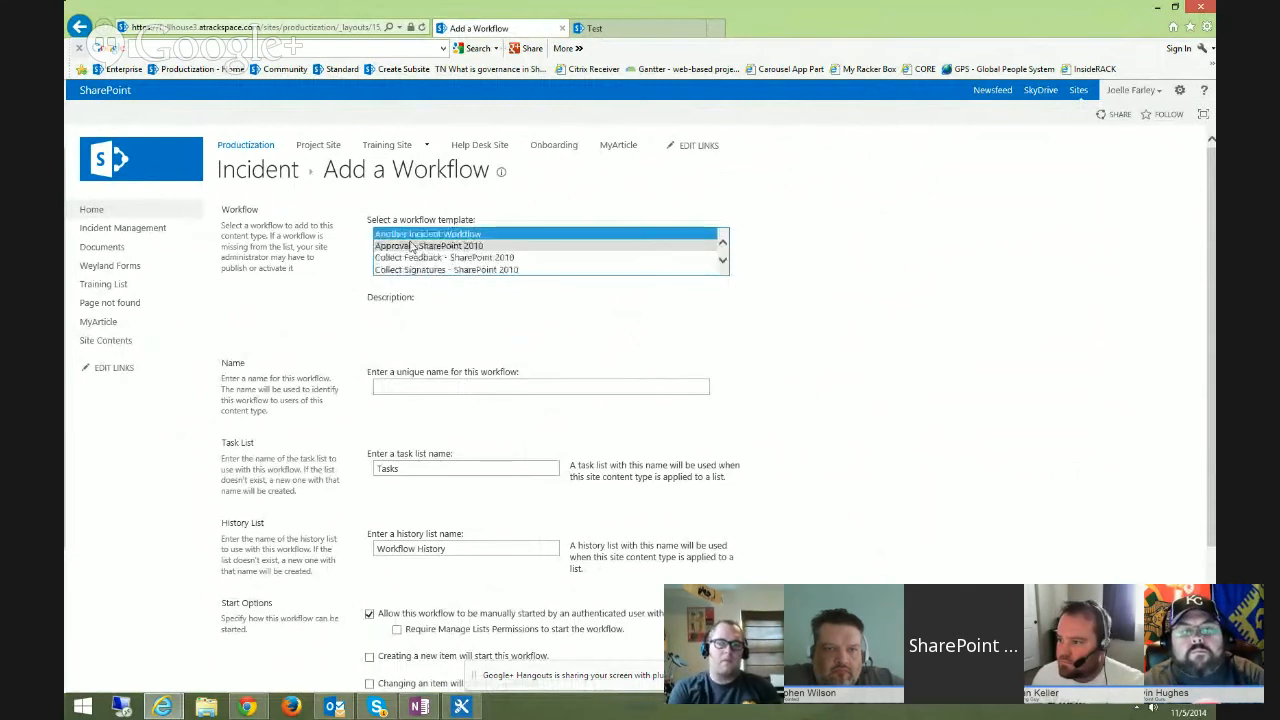
scroll(411, 248, down, 1)
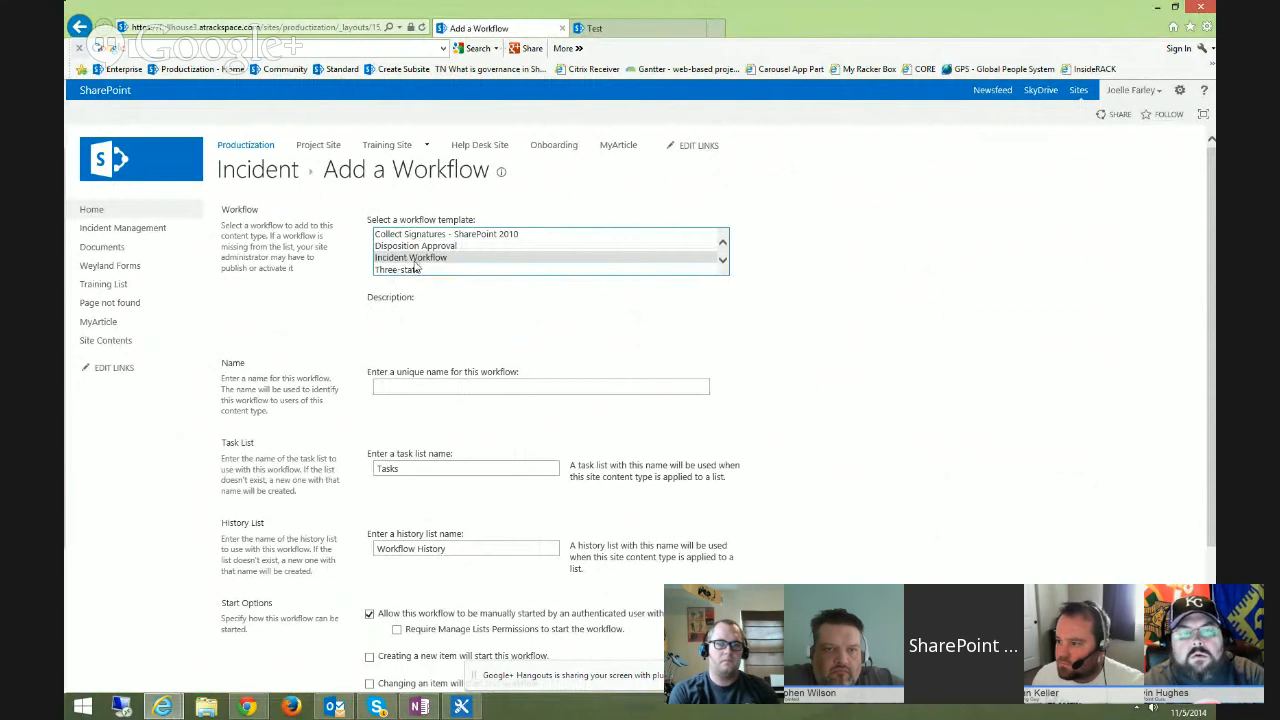
scroll(490, 262, up, 1)
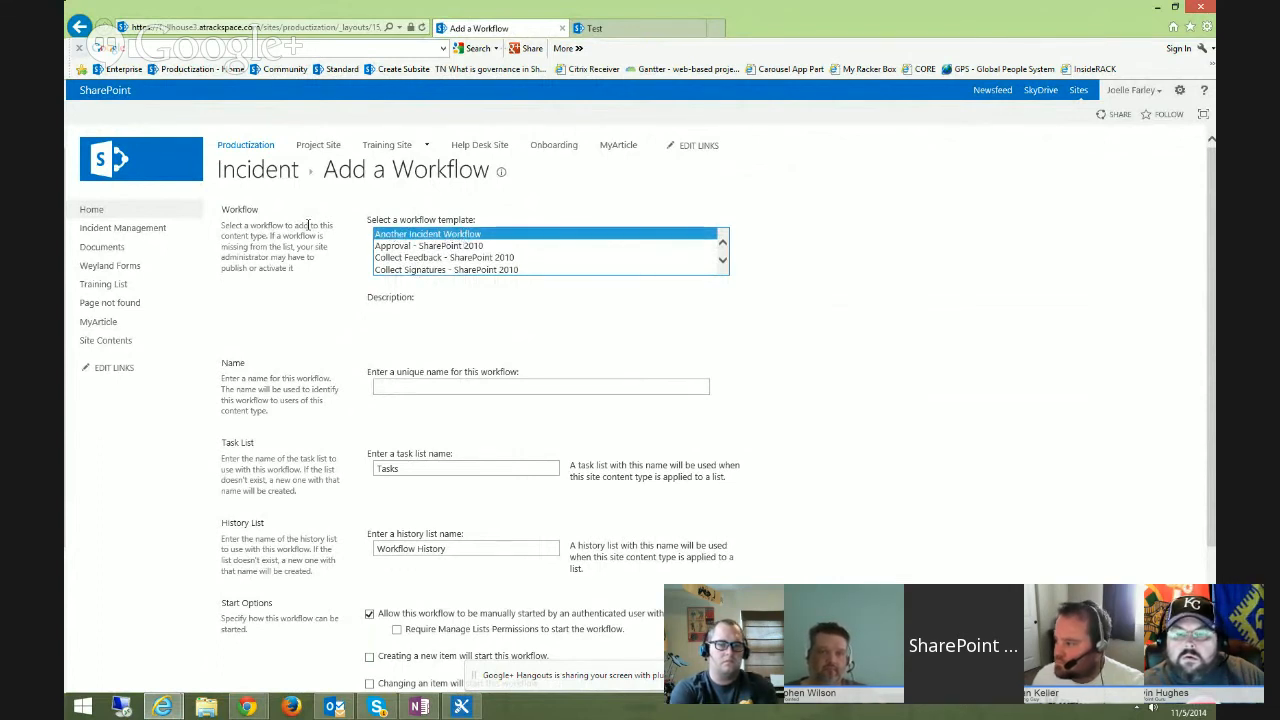
Name the workflow "Another Incident" and save it with manual start allowed and added to all related content types
click(423, 386)
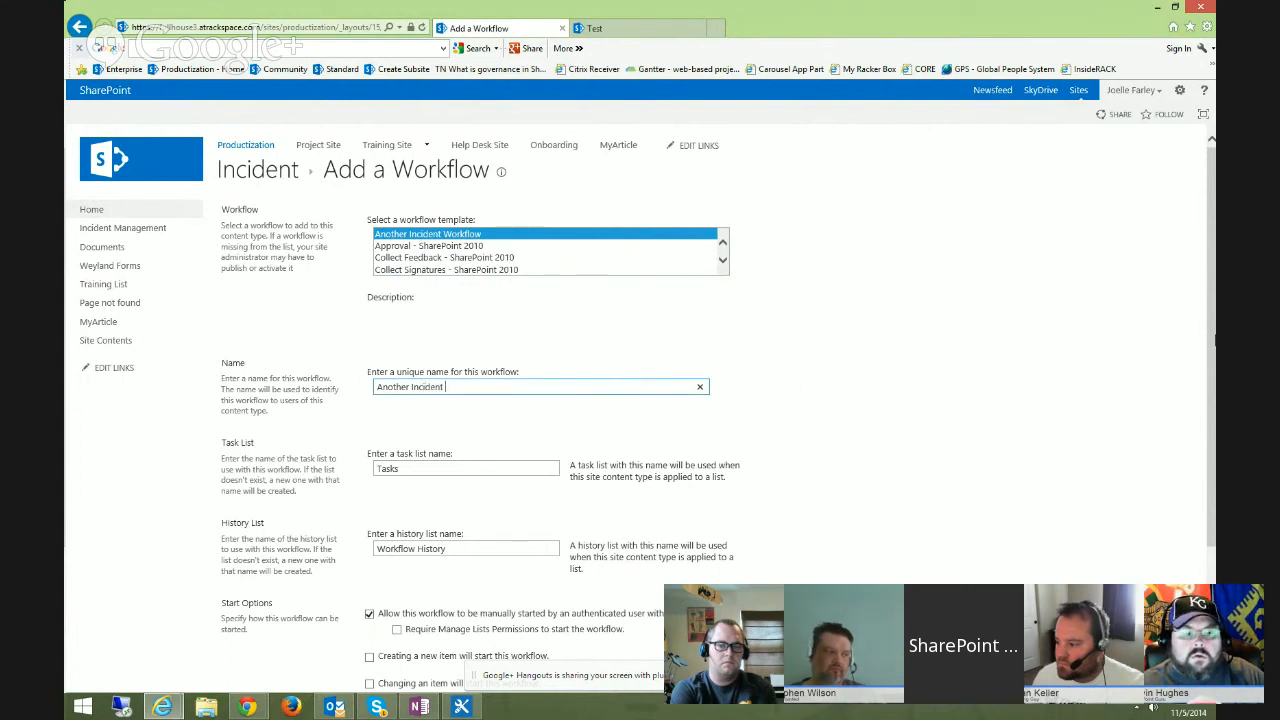
click(353, 446)
scroll(370, 430, down, 3)
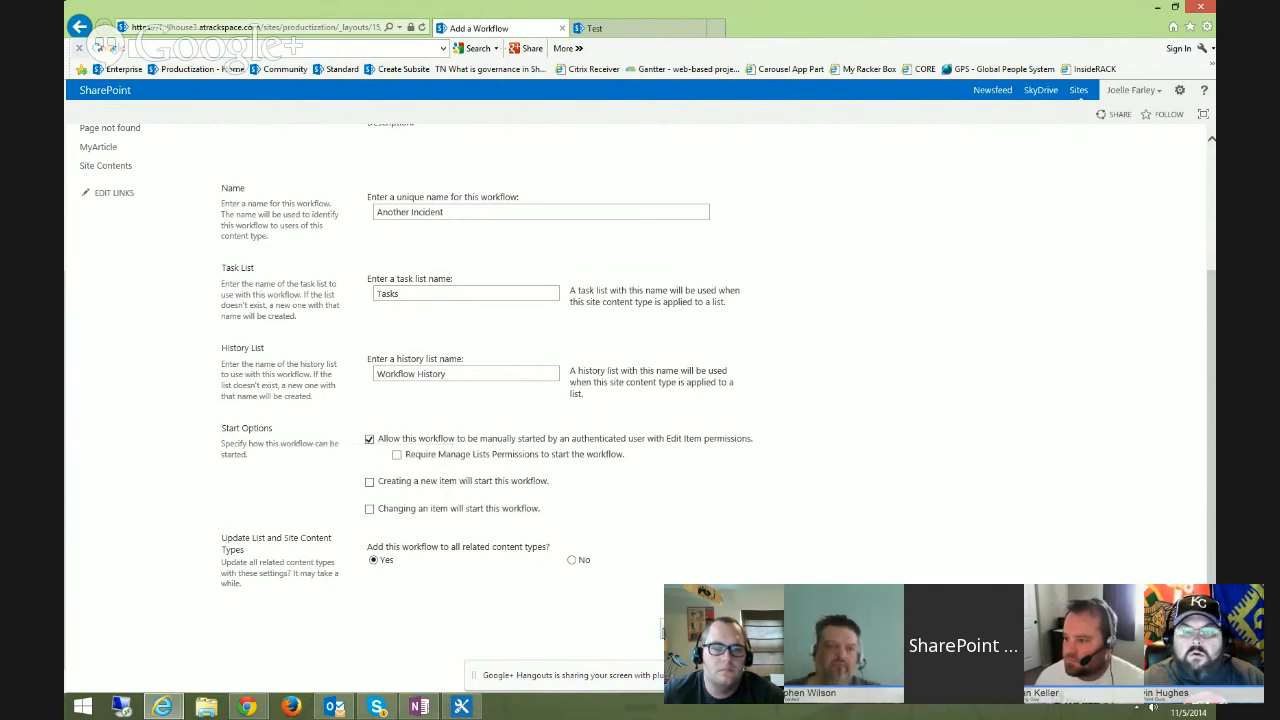
click(674, 631)
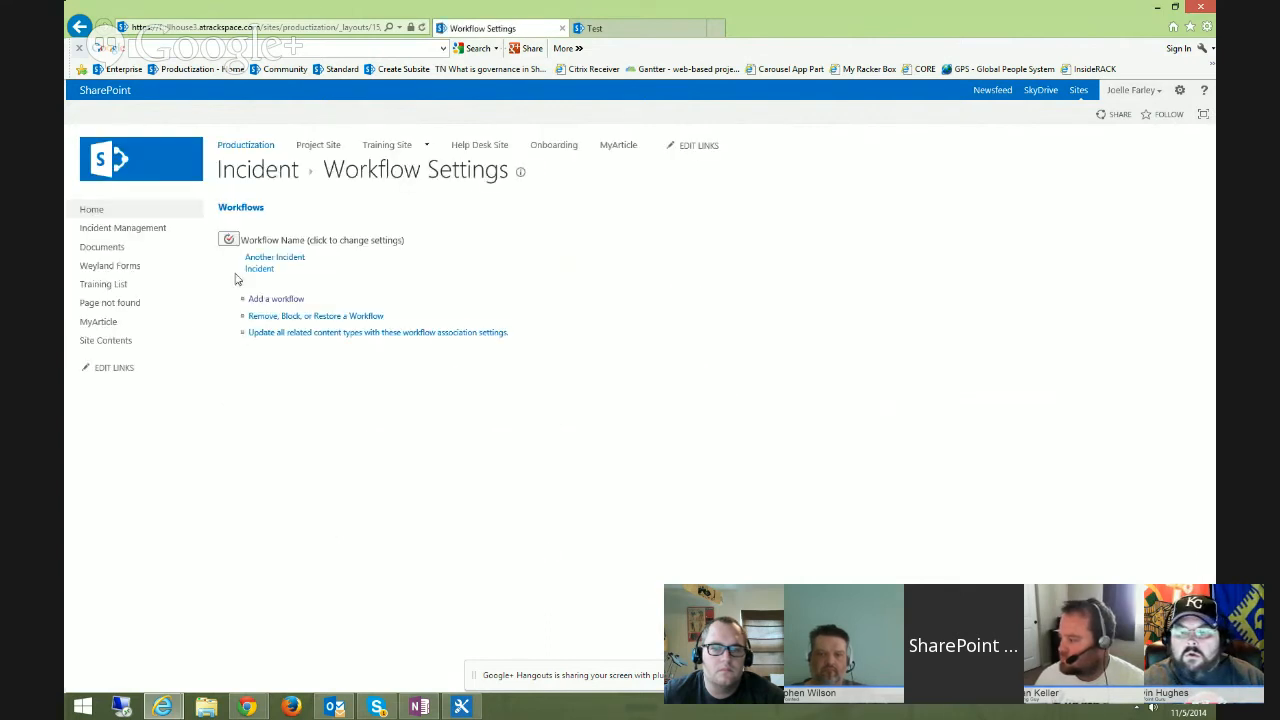
Open the Incident workflow status of Incident 1234 from the Incident Management library and complete its Approve Incident task
click(128, 235)
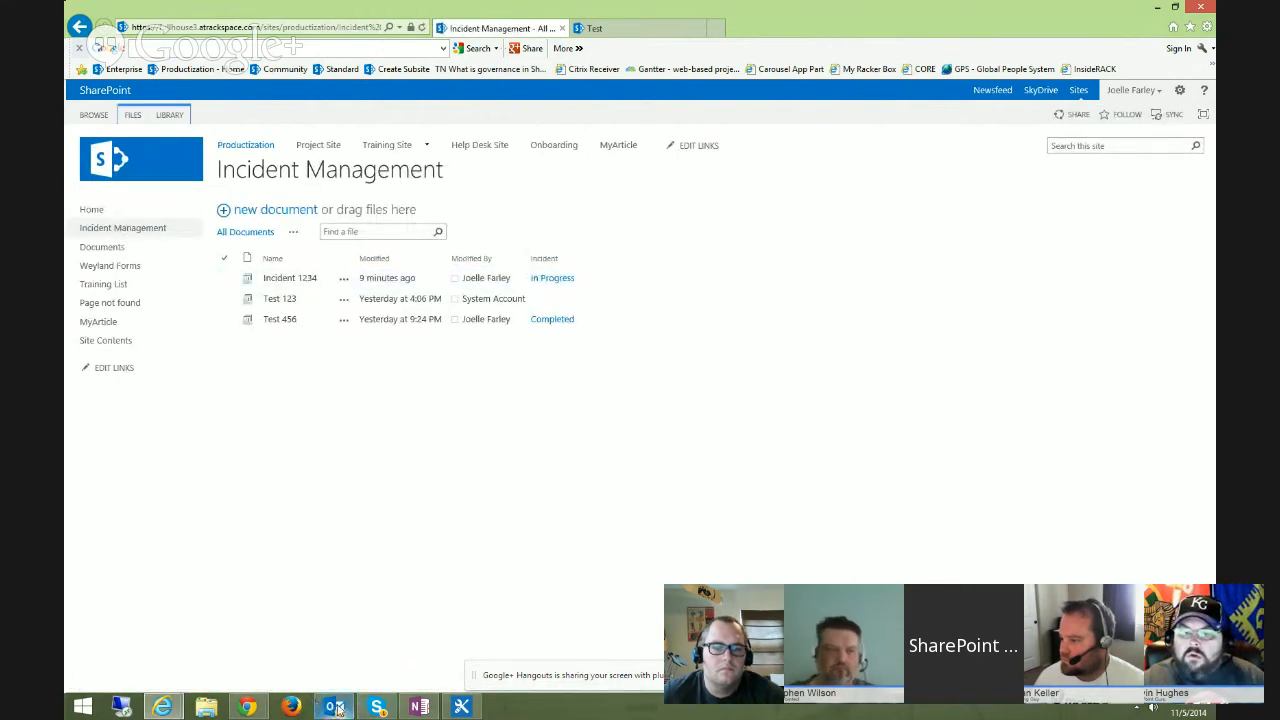
click(552, 278)
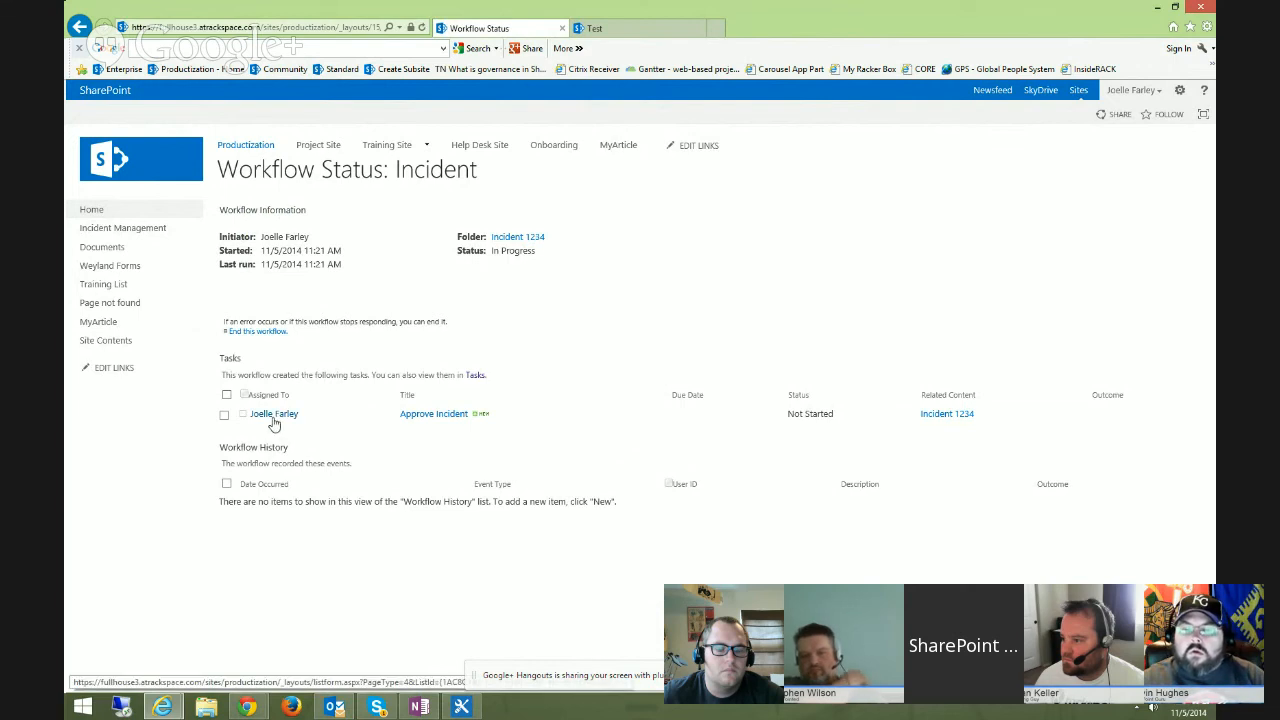
click(448, 418)
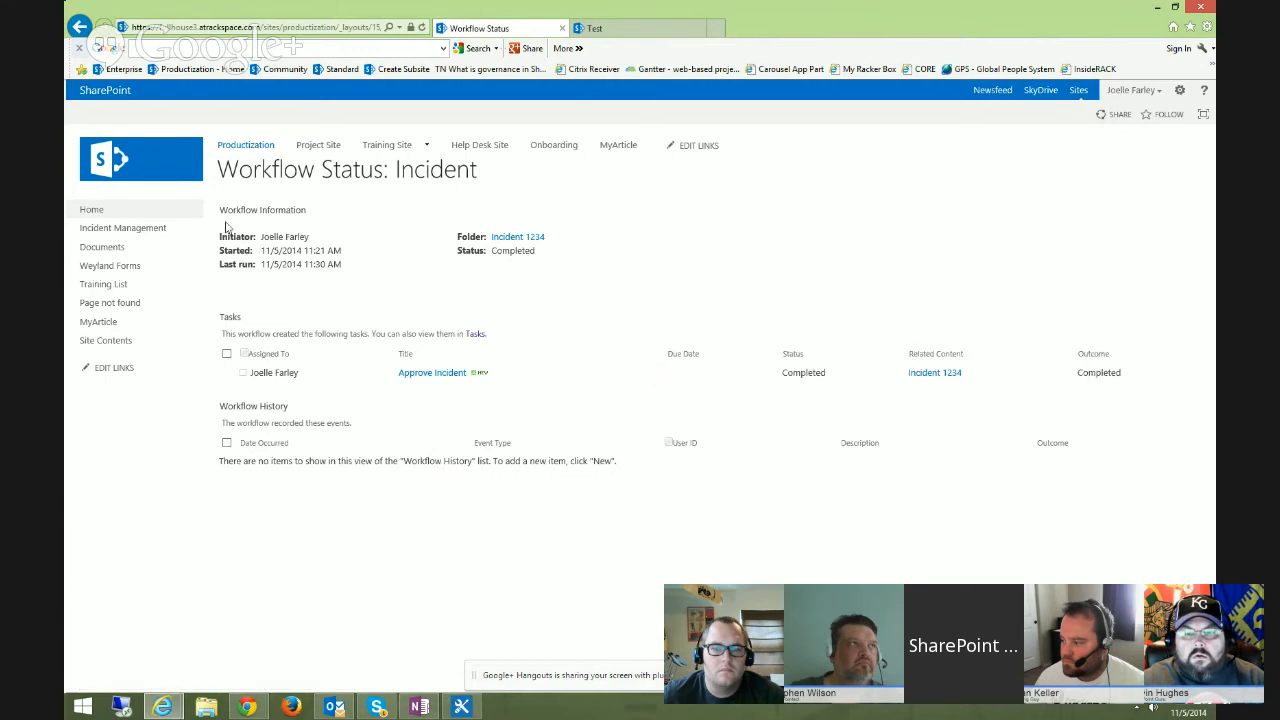
Start the Another Incident workflow on the Incident 1234 document set in the Incident Management library
click(123, 228)
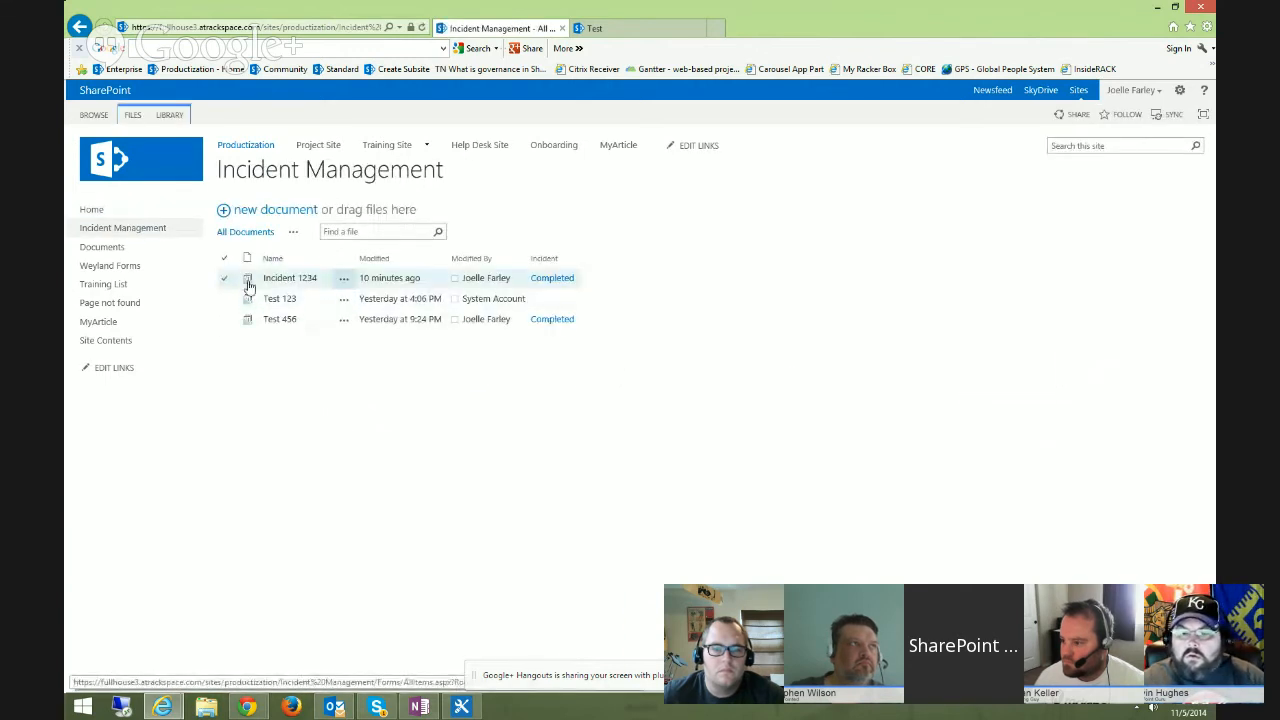
click(223, 280)
click(343, 278)
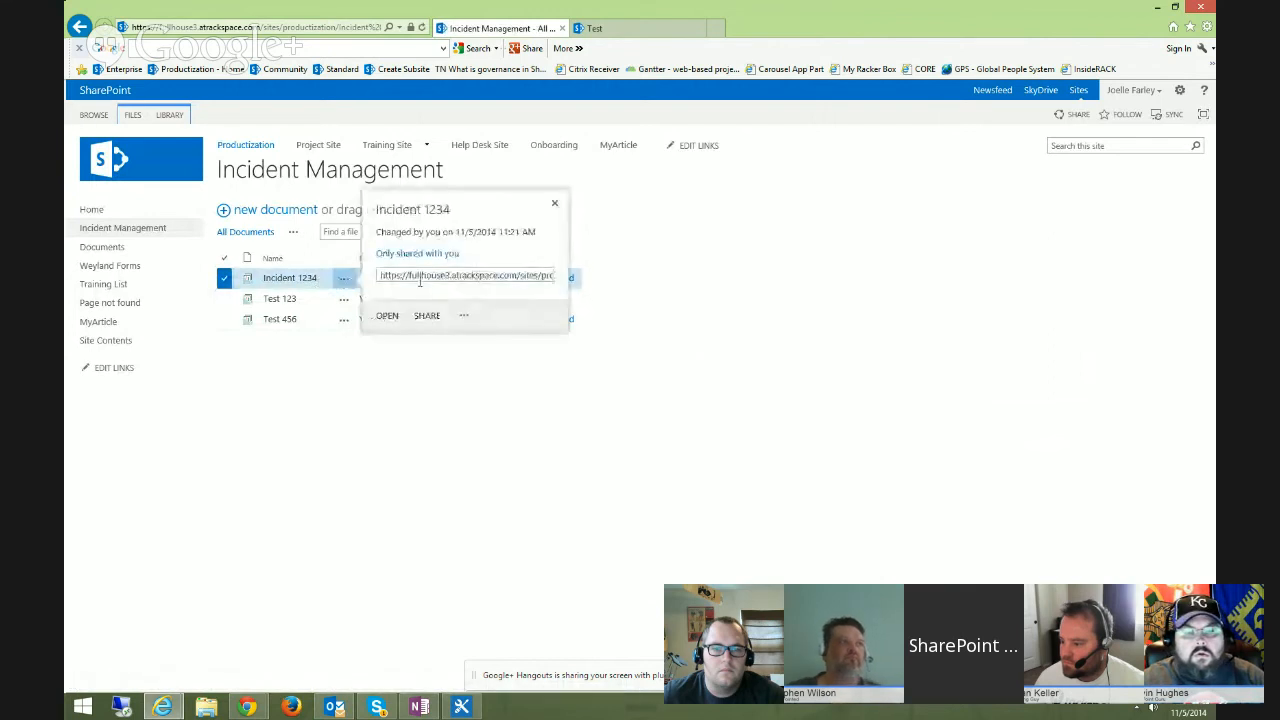
click(461, 316)
click(480, 453)
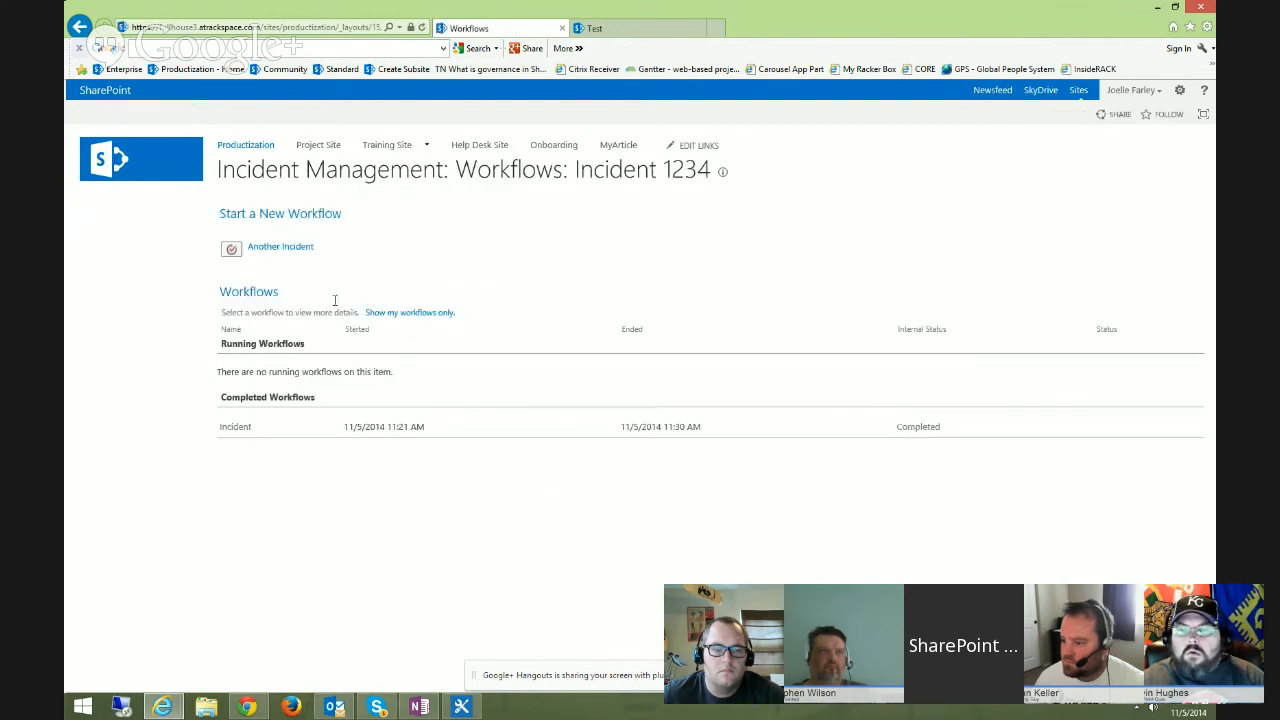
click(285, 248)
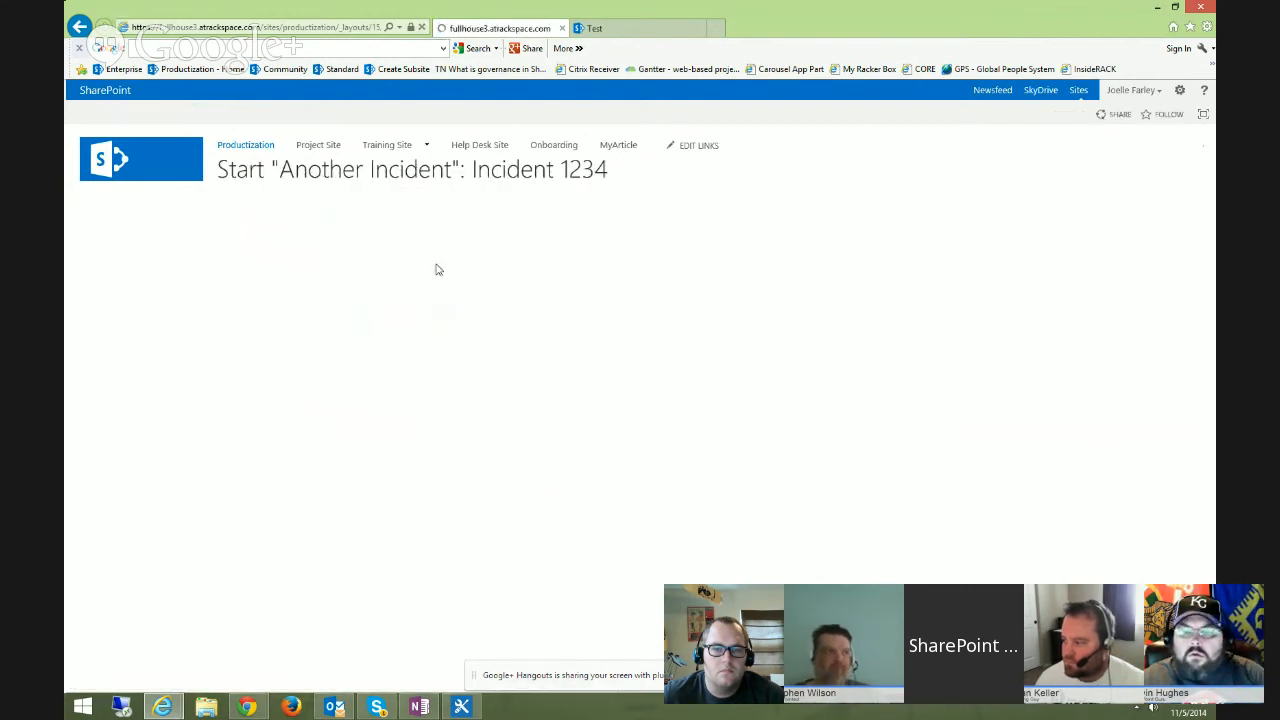
click(516, 238)
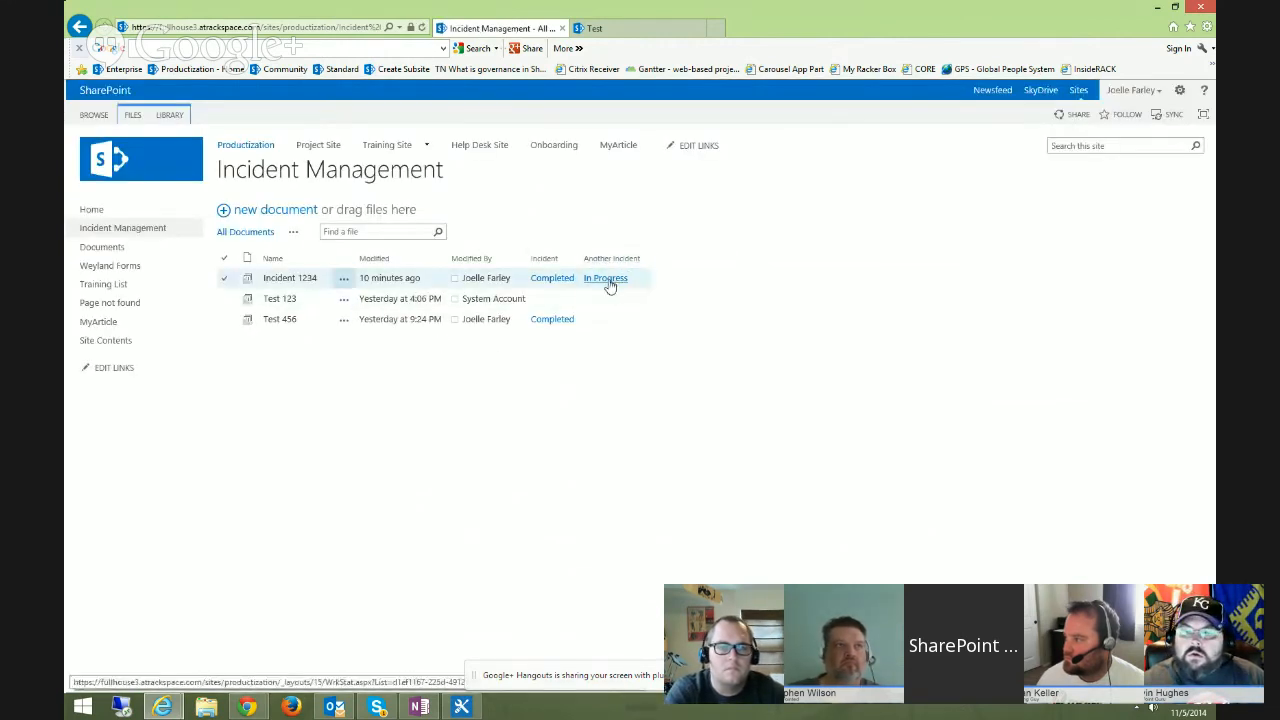
Open the Another Incident workflow status of Incident 1234 and complete its New Incident Task
click(612, 279)
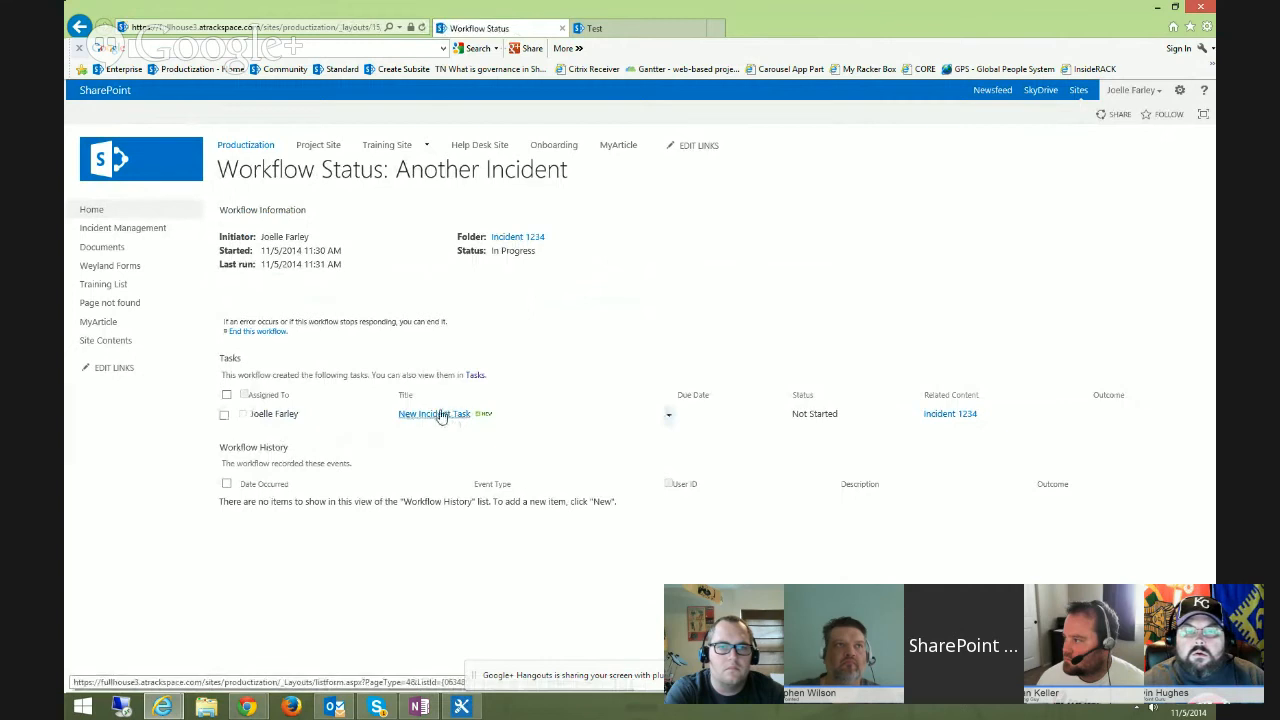
click(432, 420)
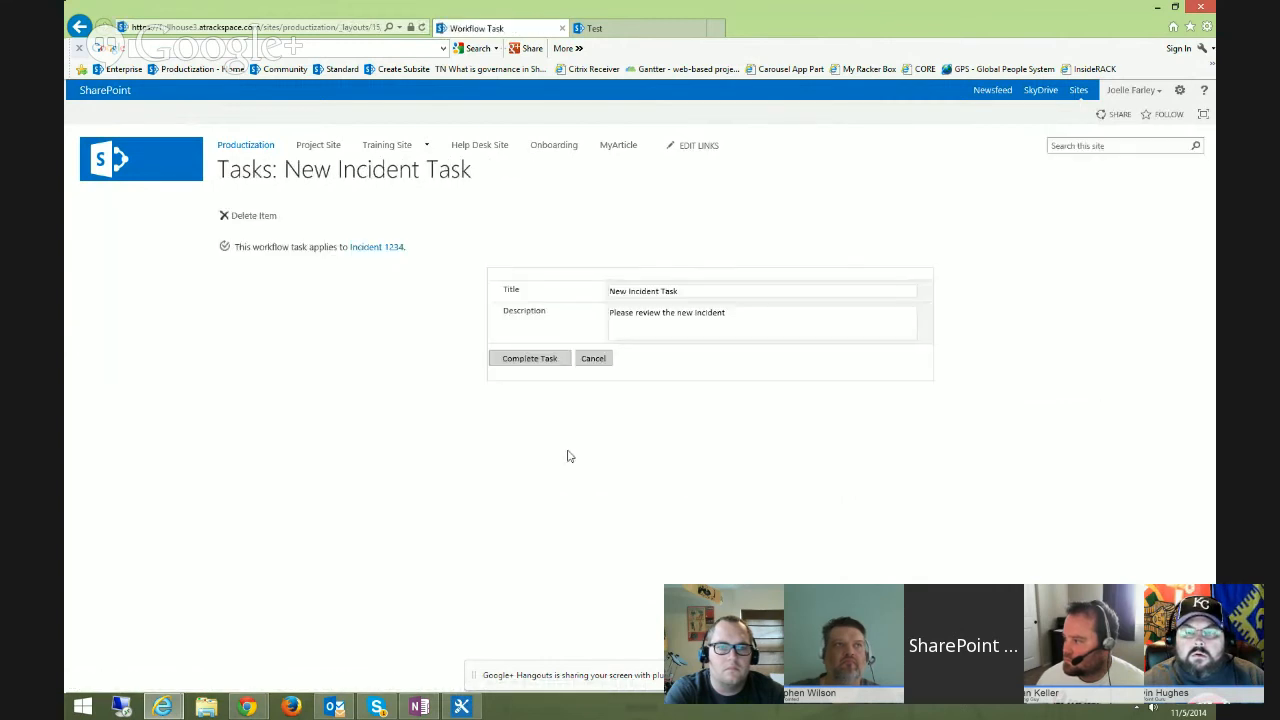
click(535, 359)
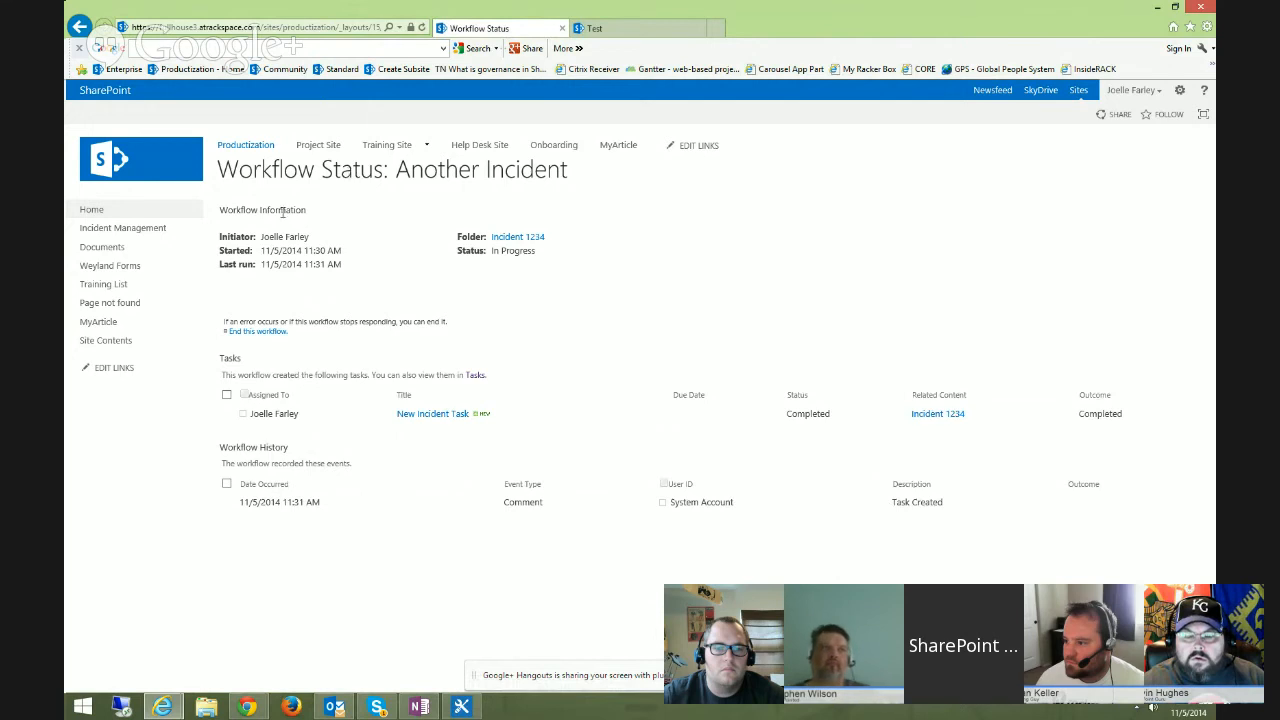
View the Incident 1234 document set from the workflow status page, and return to the Incident Management library
click(517, 240)
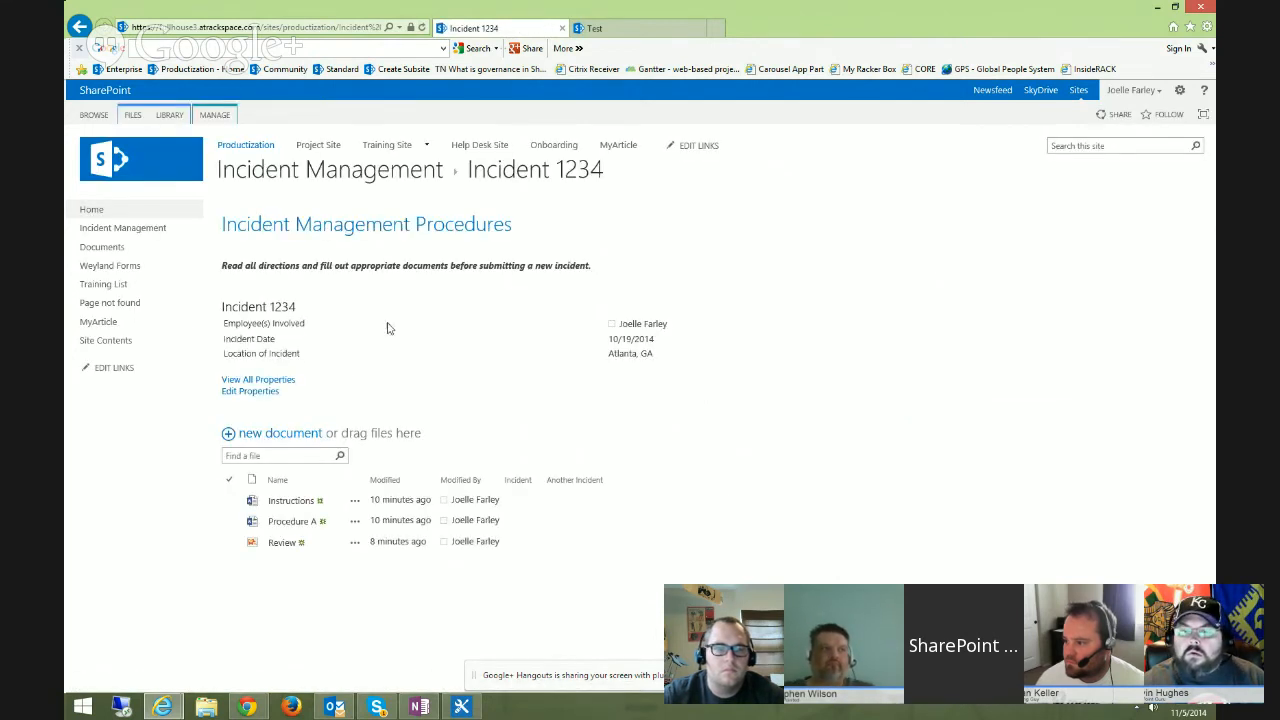
click(301, 171)
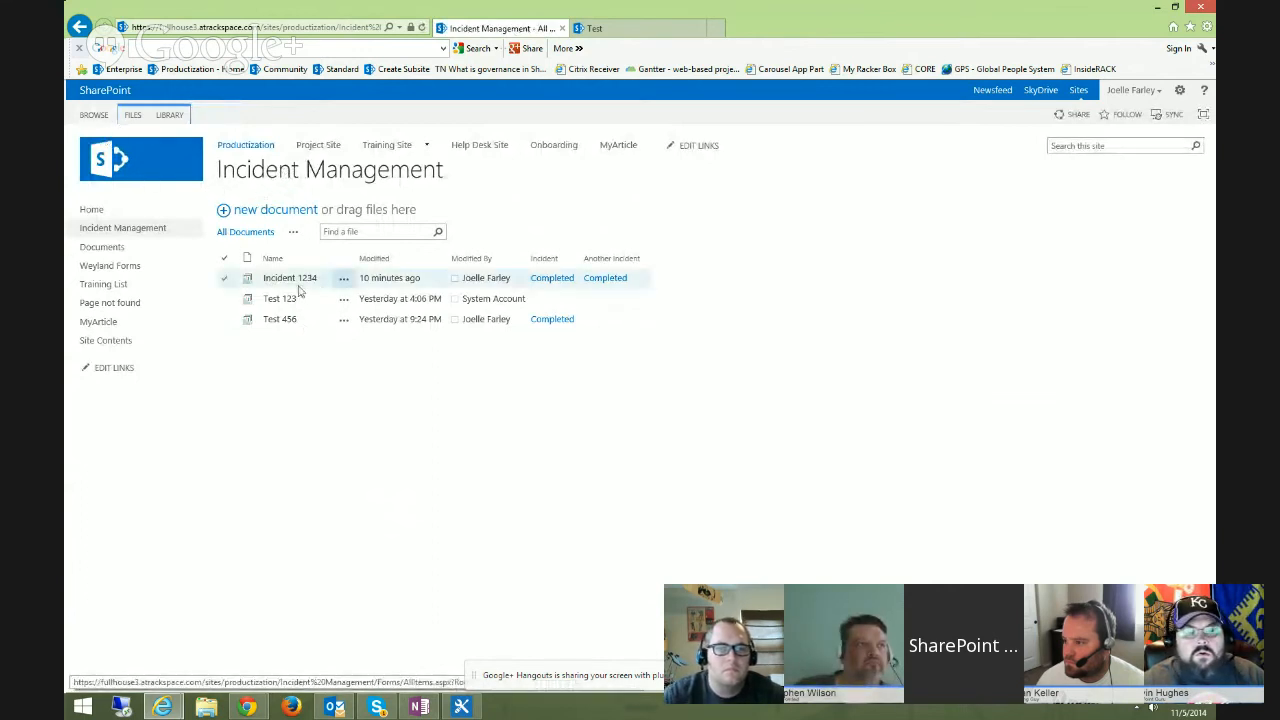
click(415, 278)
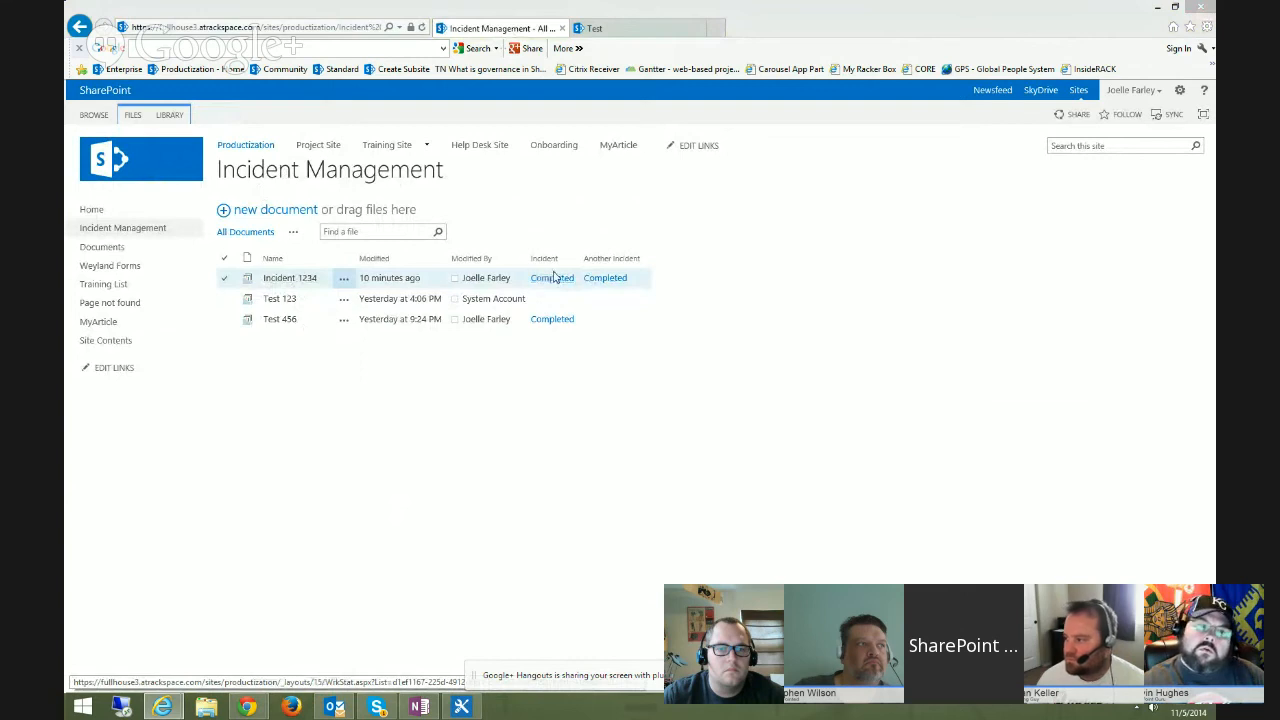
click(525, 300)
click(517, 321)
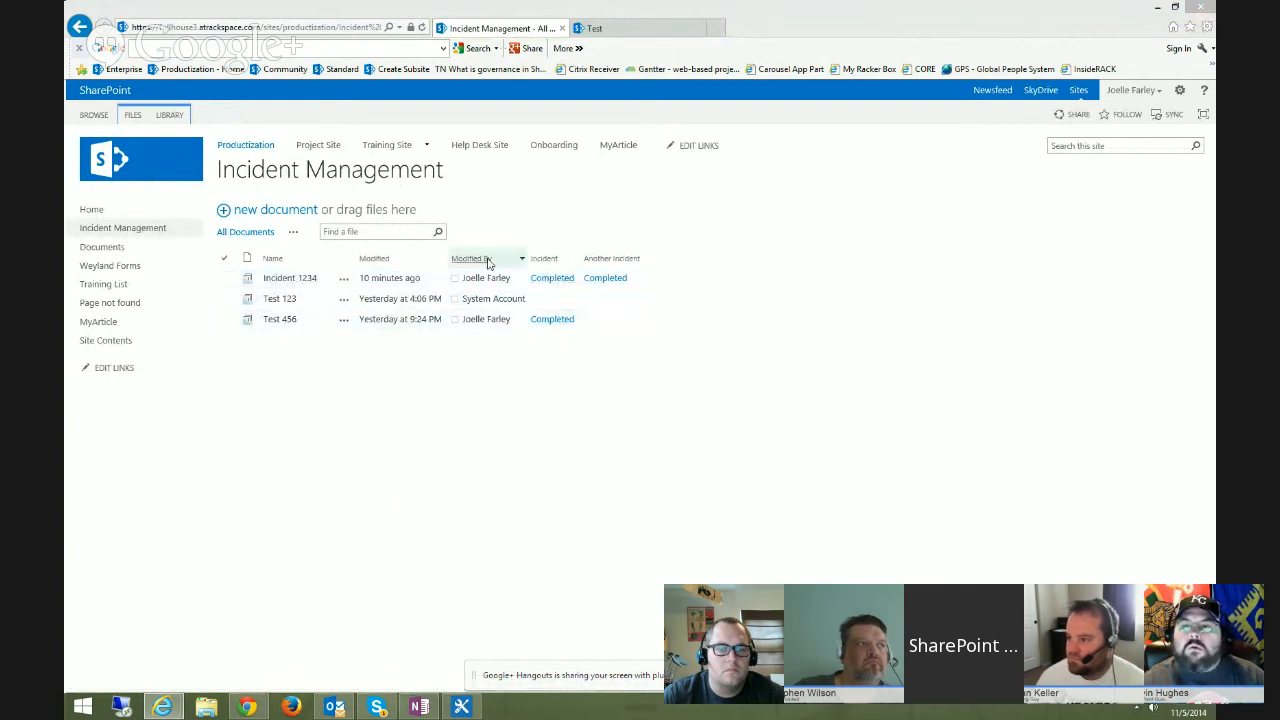
click(535, 279)
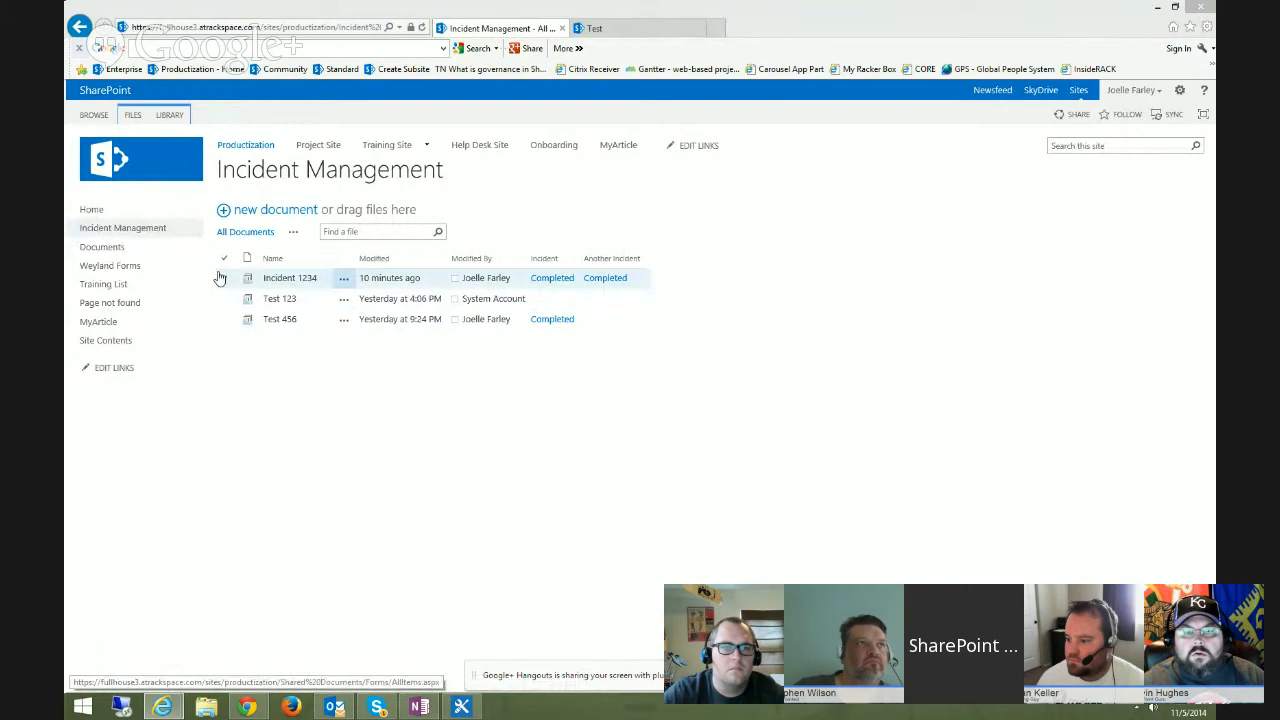
click(302, 304)
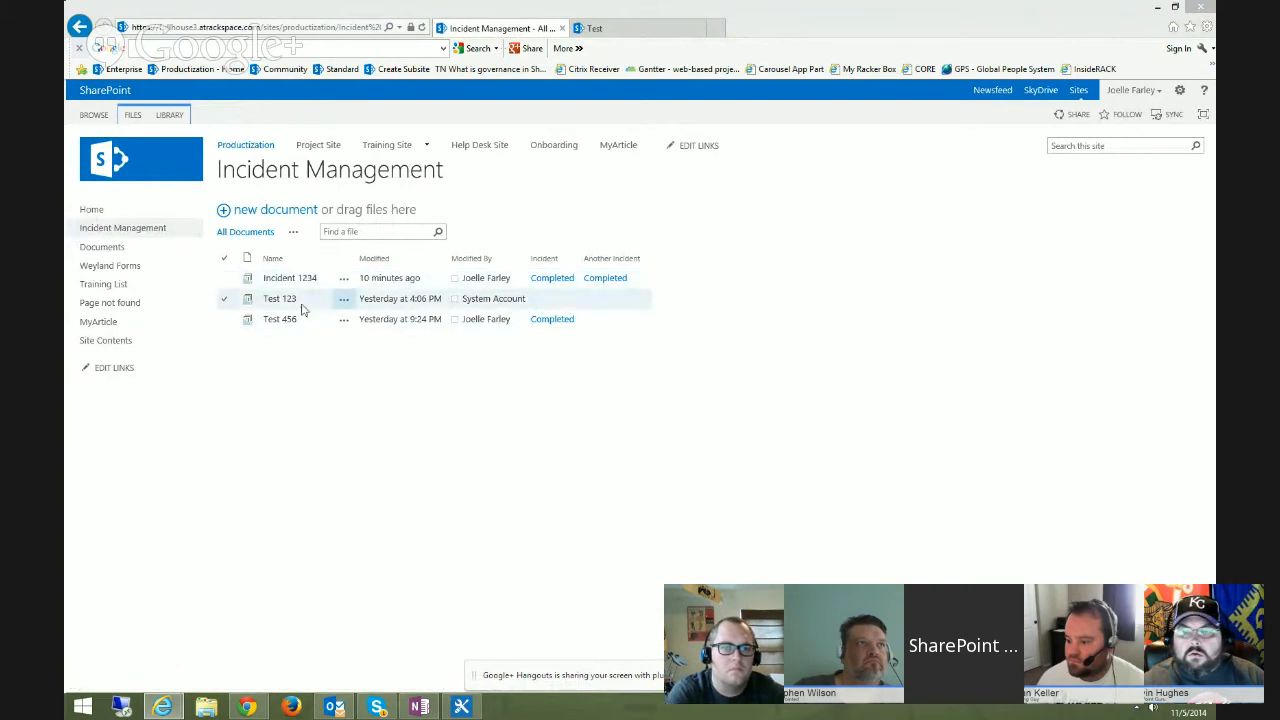
click(400, 278)
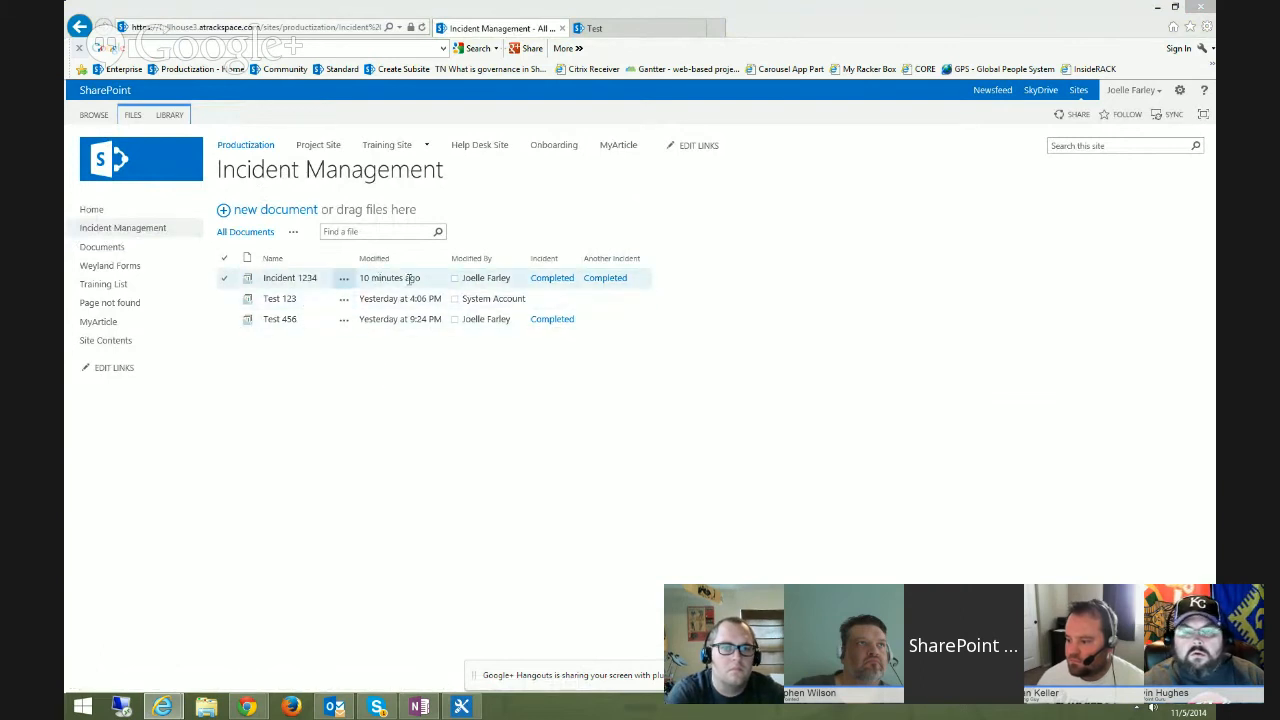
click(545, 301)
click(280, 283)
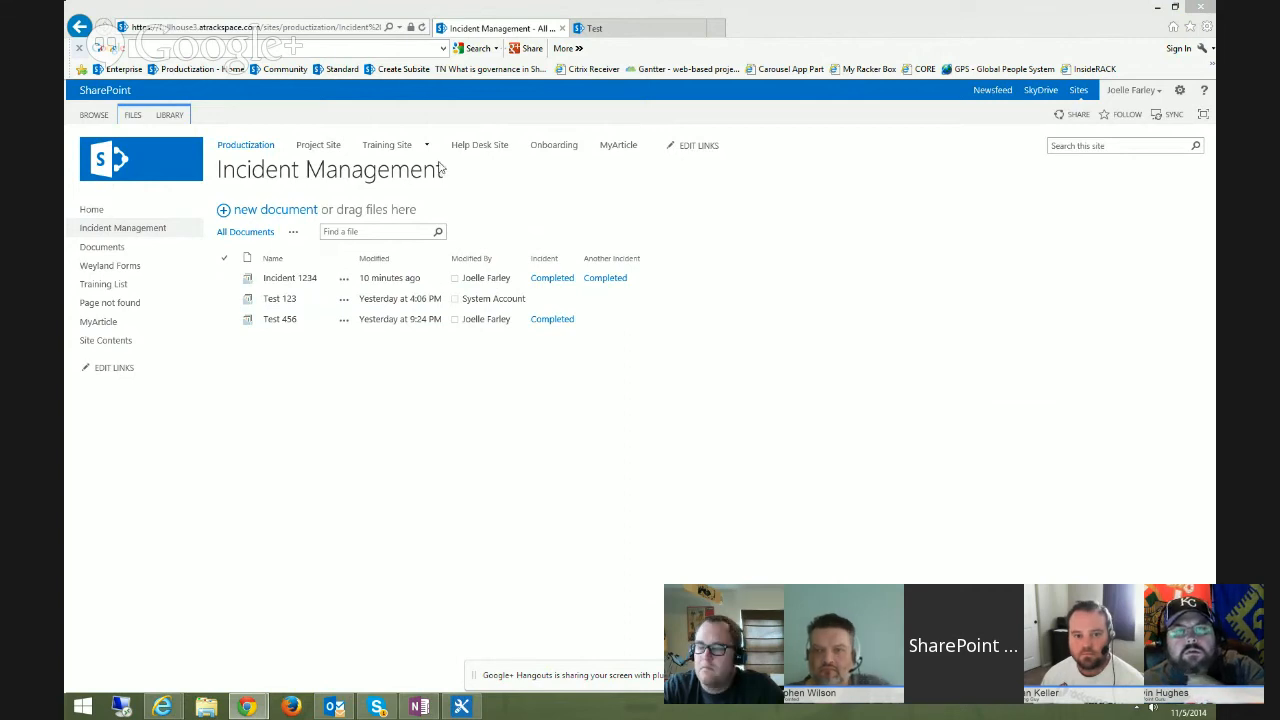
Display the file commands available for the Incident Management library
click(169, 115)
click(132, 115)
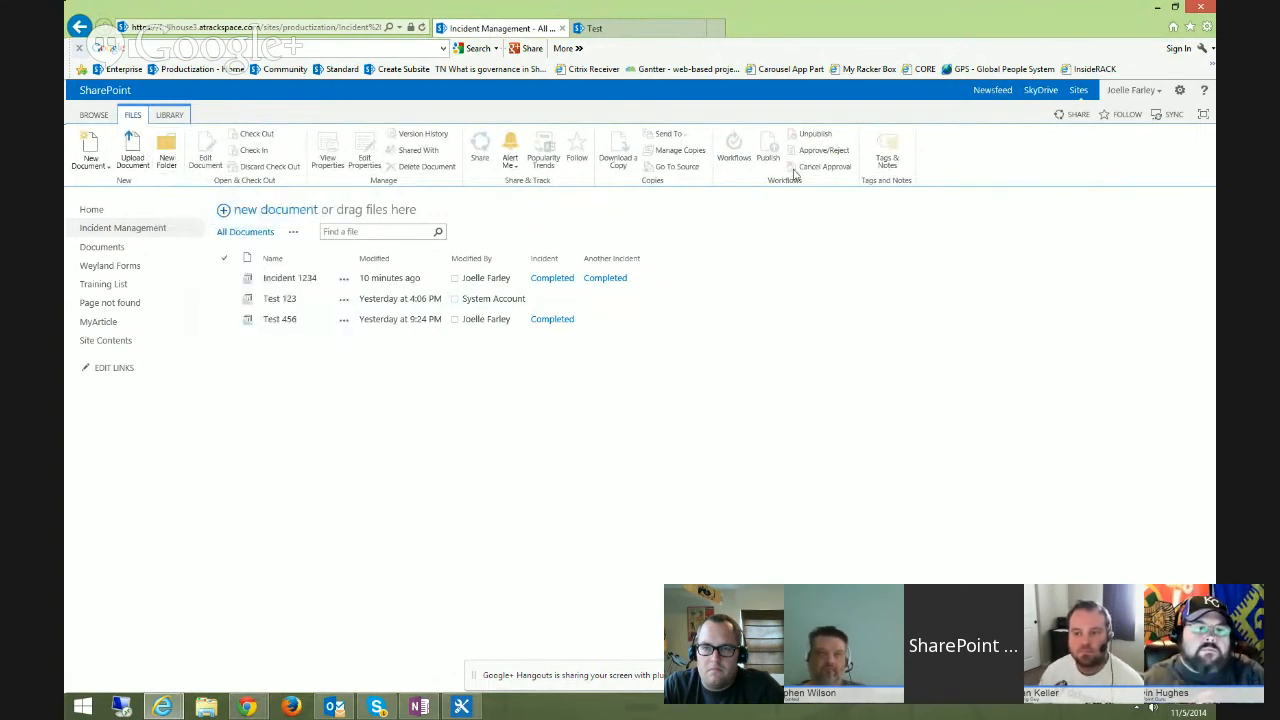
click(169, 114)
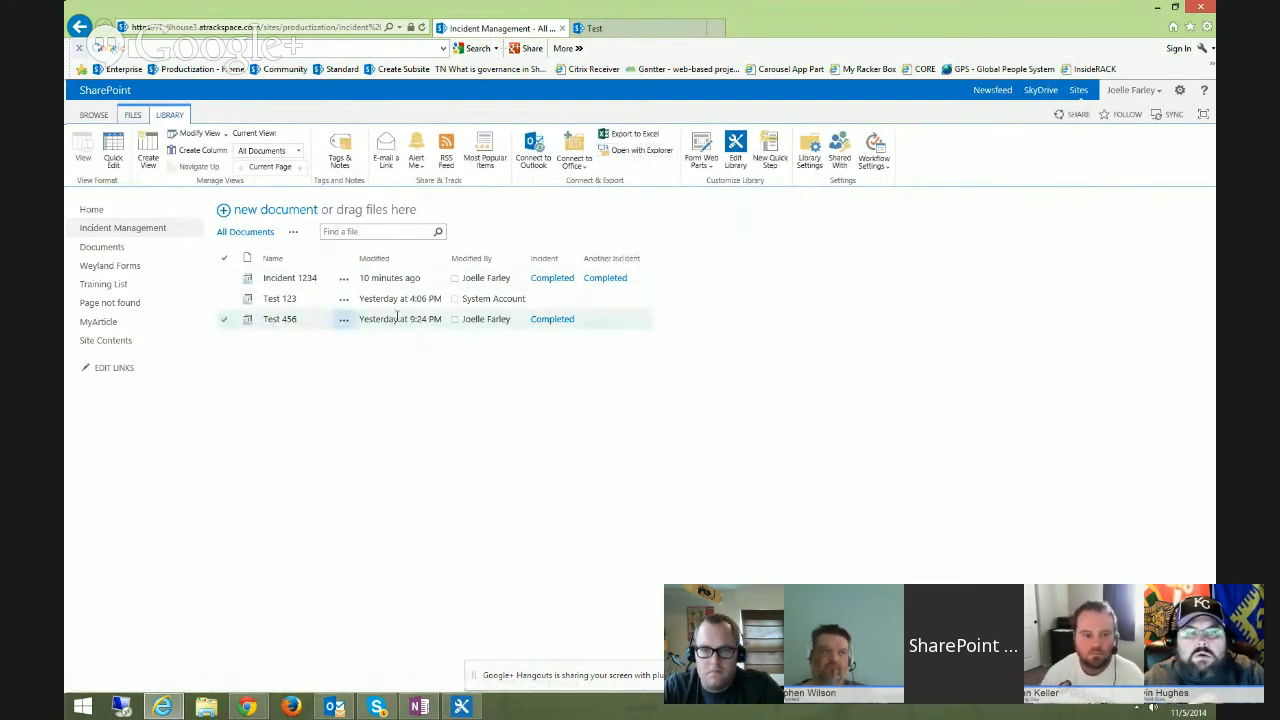
click(137, 116)
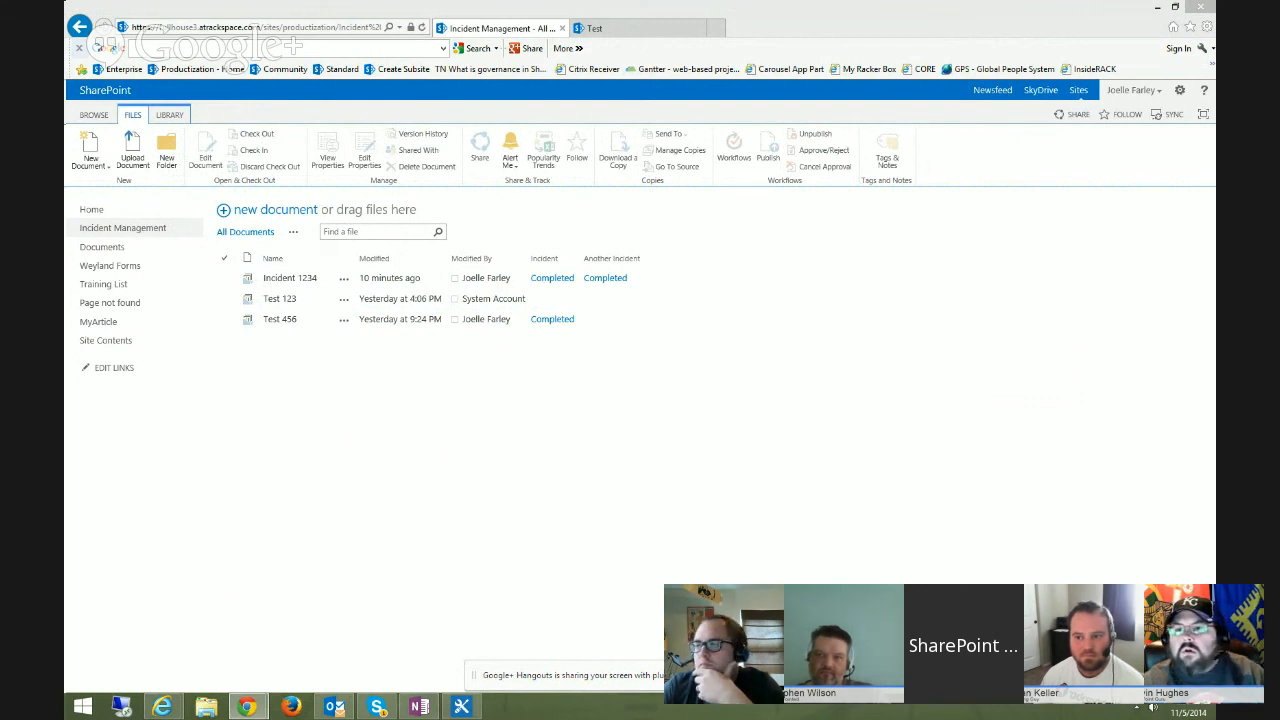
click(604, 368)
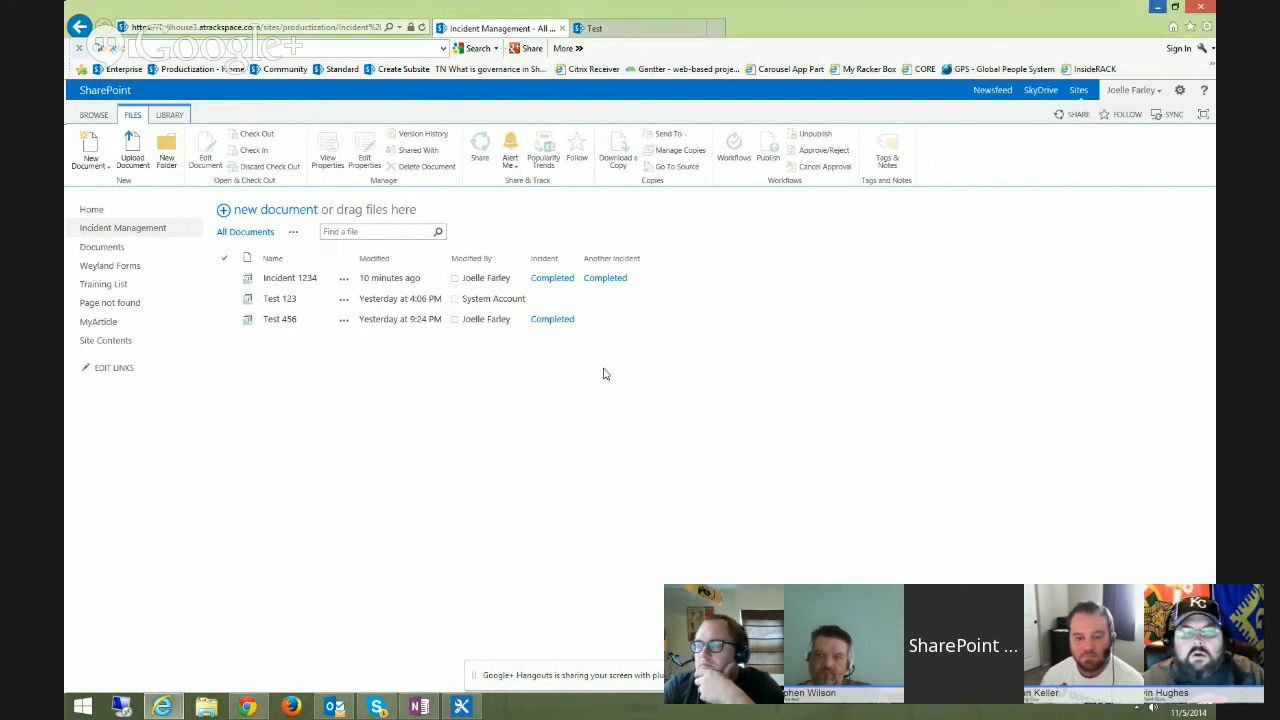
Sync the Incident Management library to the computer with SkyDrive Pro, entering the account password to authenticate
click(1168, 114)
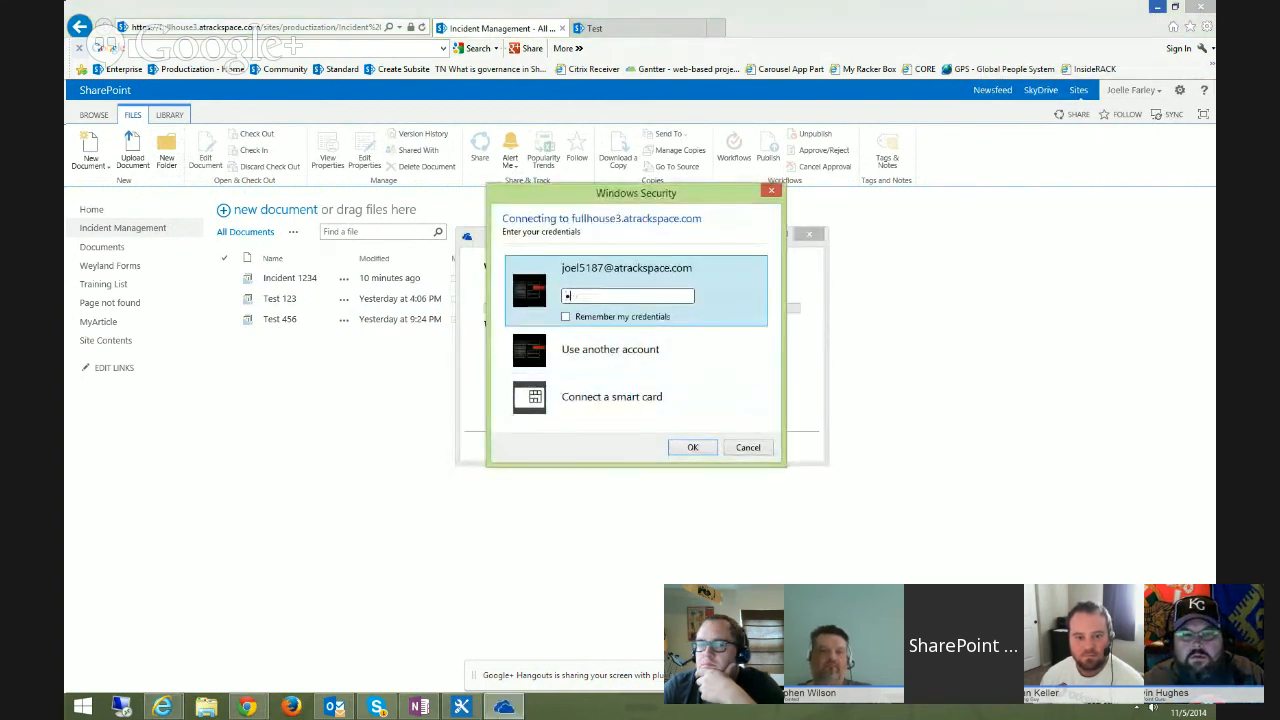
text(•••••••••)
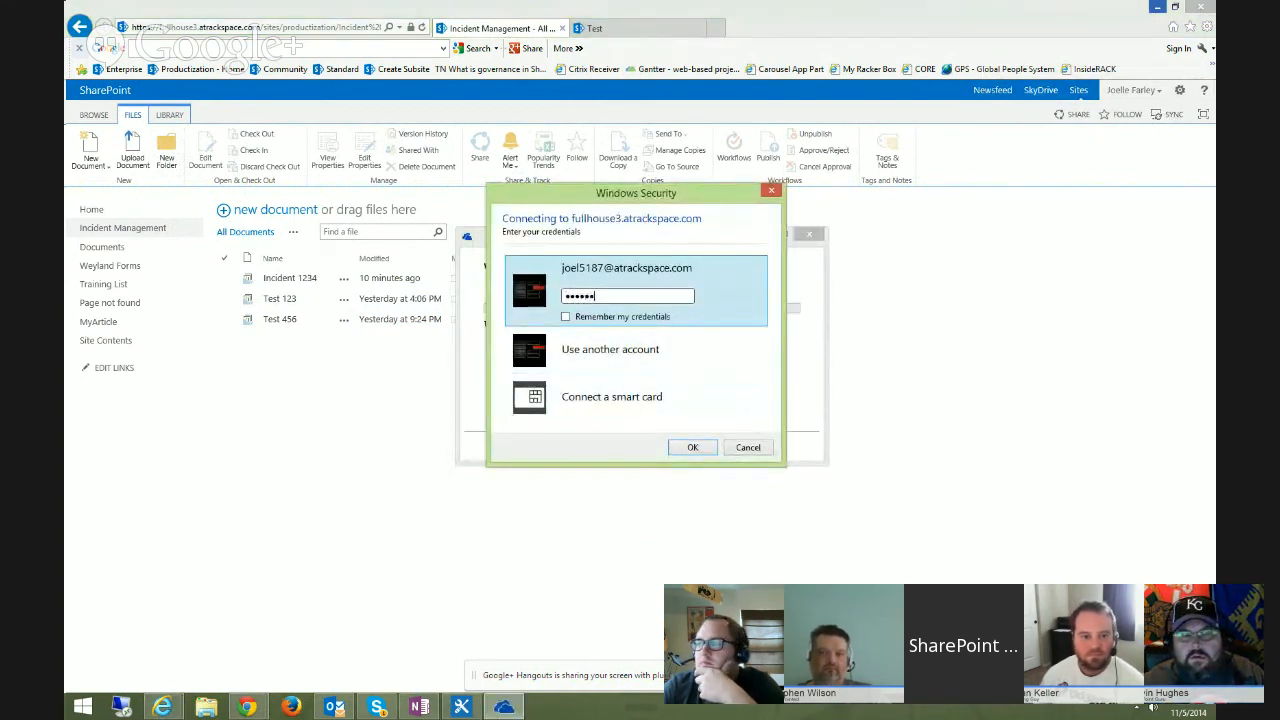
key(Return)
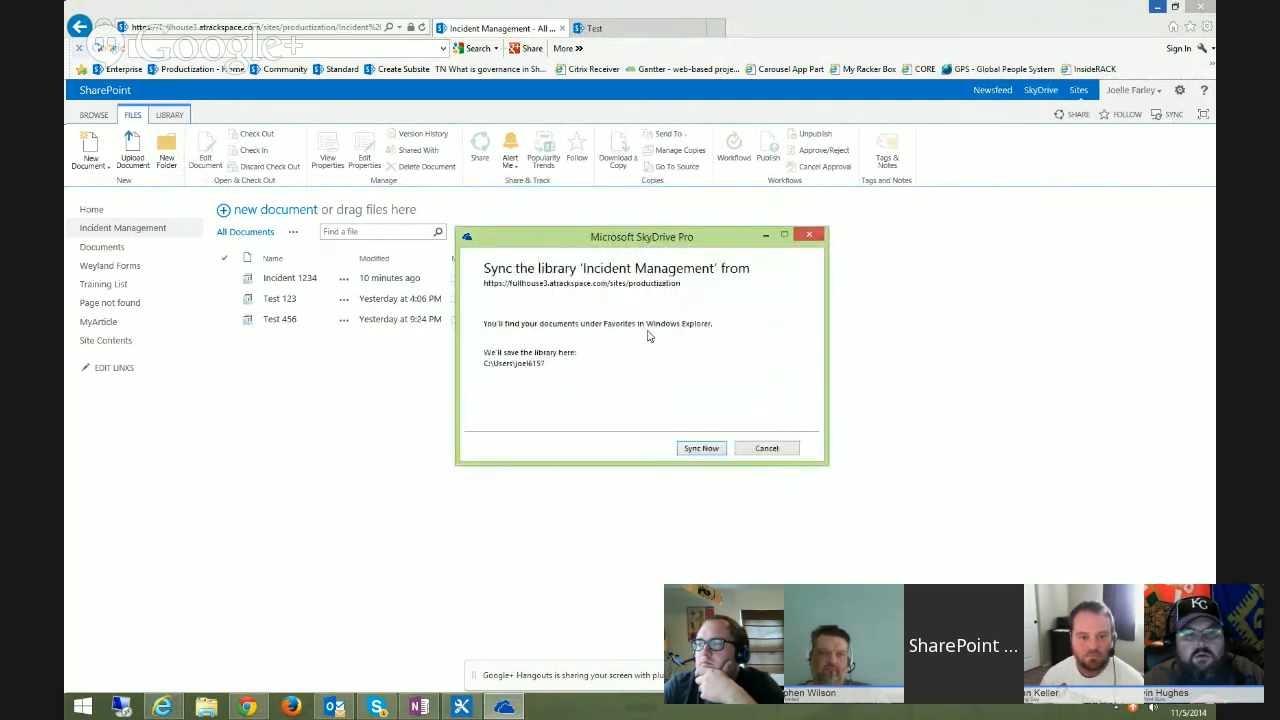
click(701, 450)
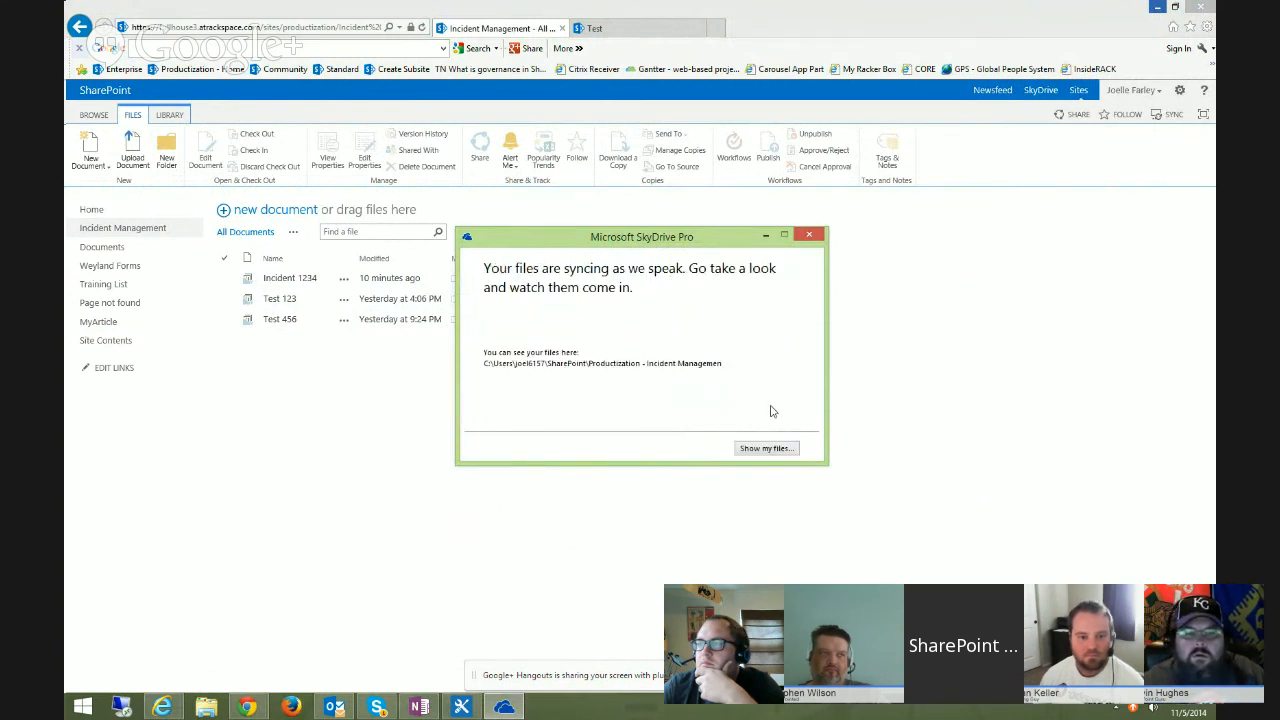
Show the synced library files in File Explorer, view the contents of the Incident 1234 folder, and return to the SharePoint library
click(778, 451)
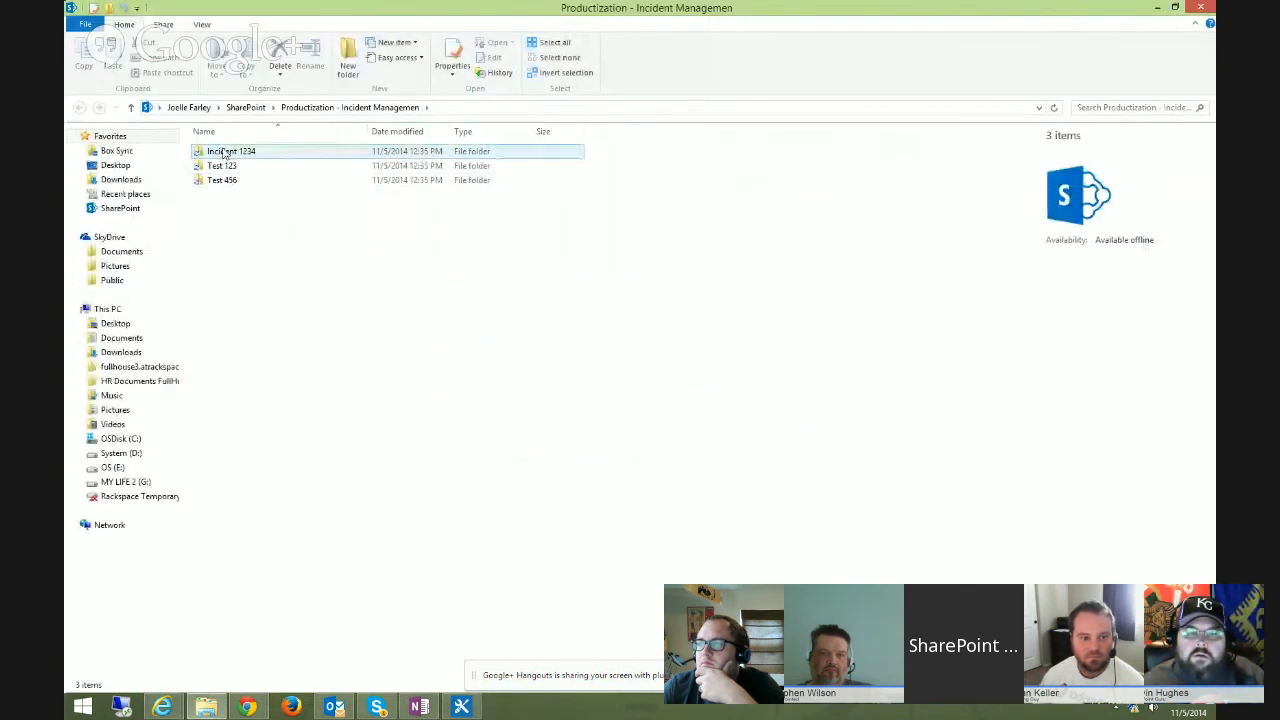
double_click(230, 155)
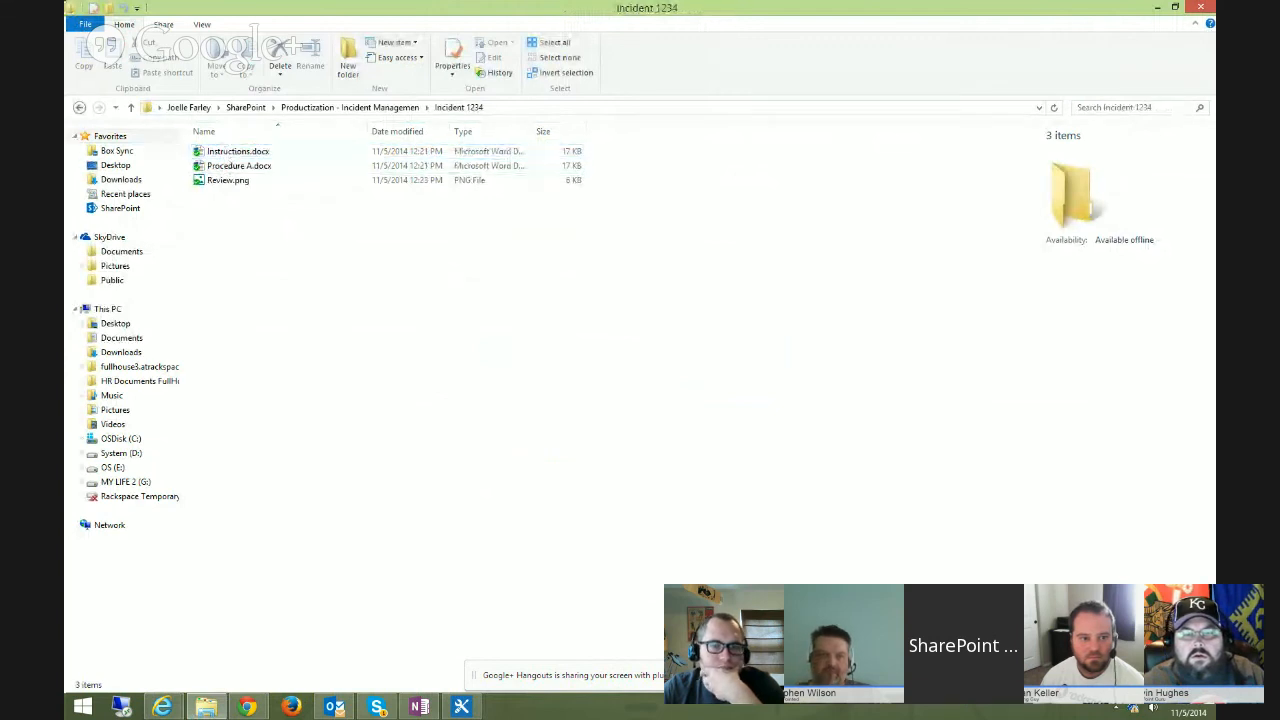
click(79, 107)
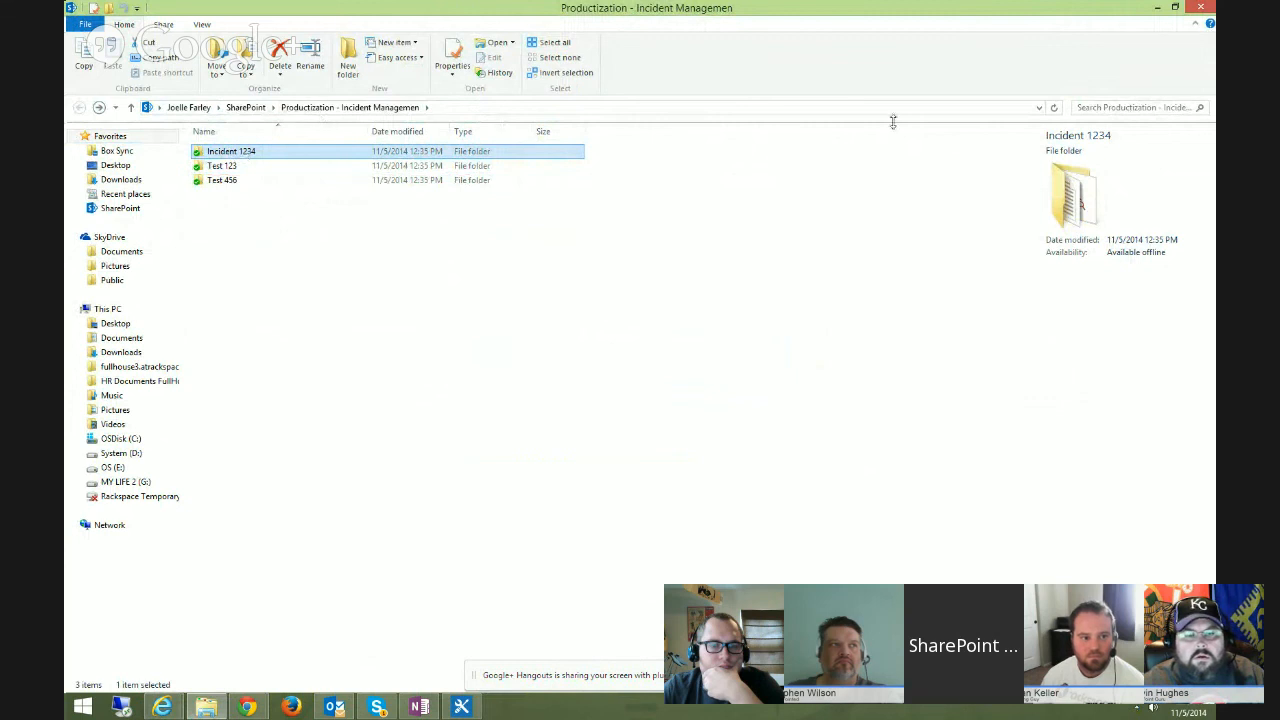
click(1157, 8)
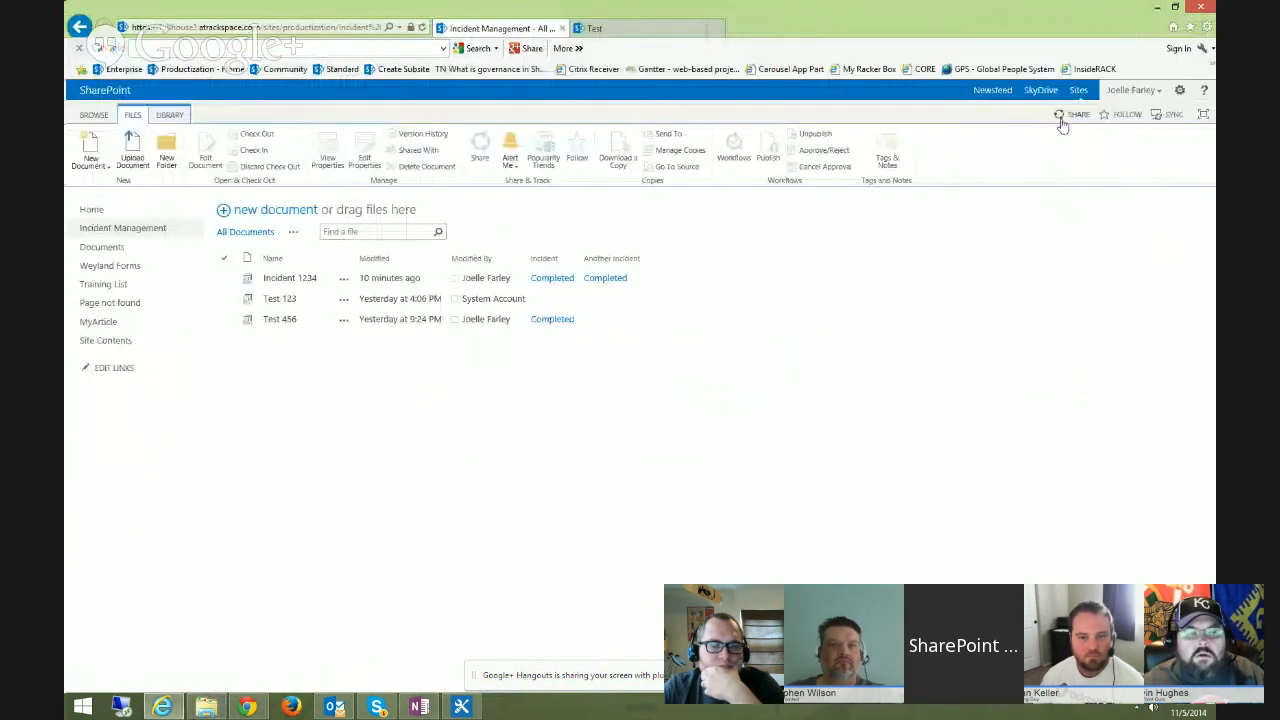